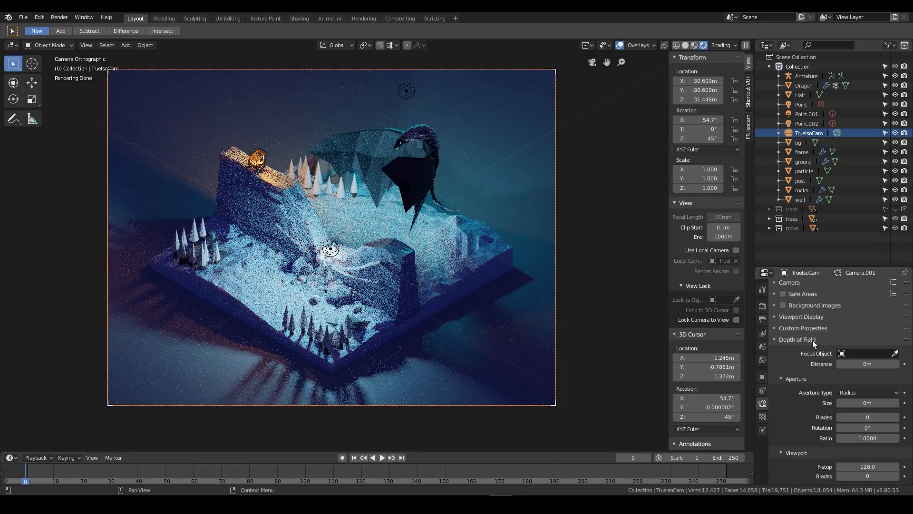
Set the scene's render engine to Eevee and save the file
{"action": "left_click", "coordinate": [763, 305]}
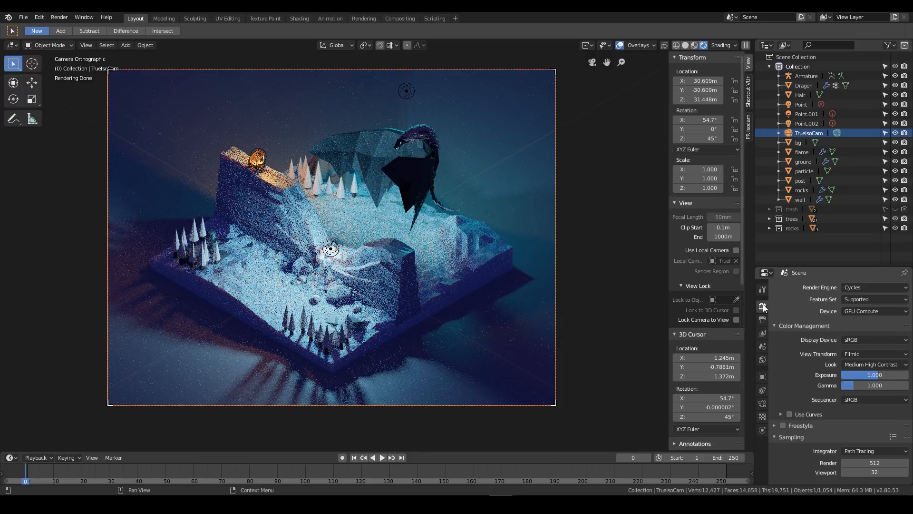
{"action": "left_click", "coordinate": [866, 287]}
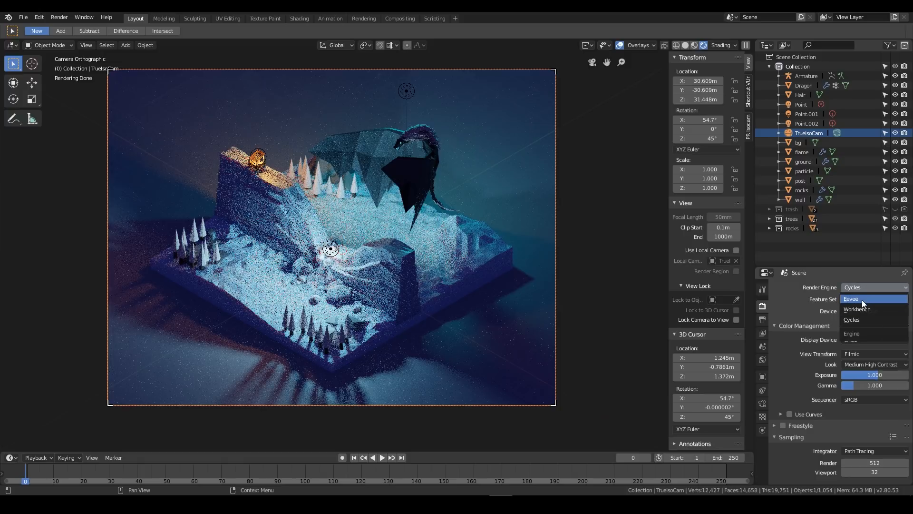
{"action": "left_click", "coordinate": [861, 300]}
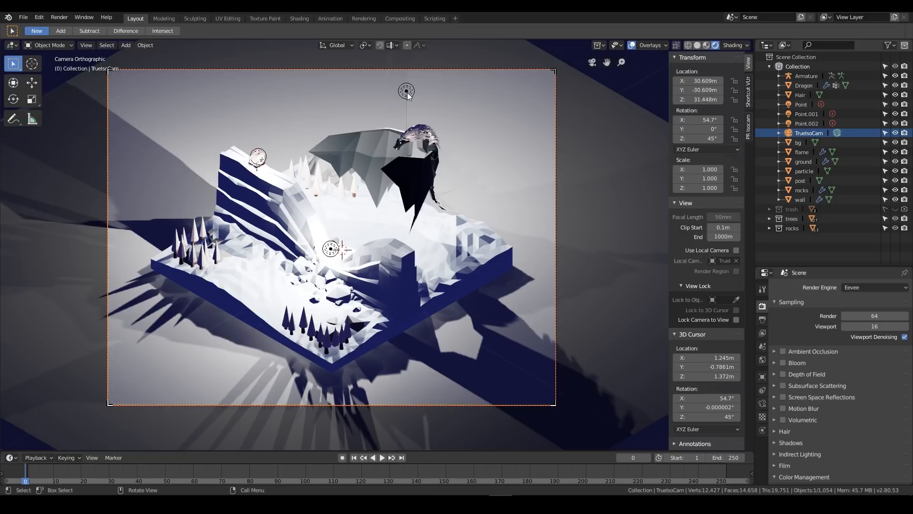
{"action": "key", "text": "ctrl+s"}
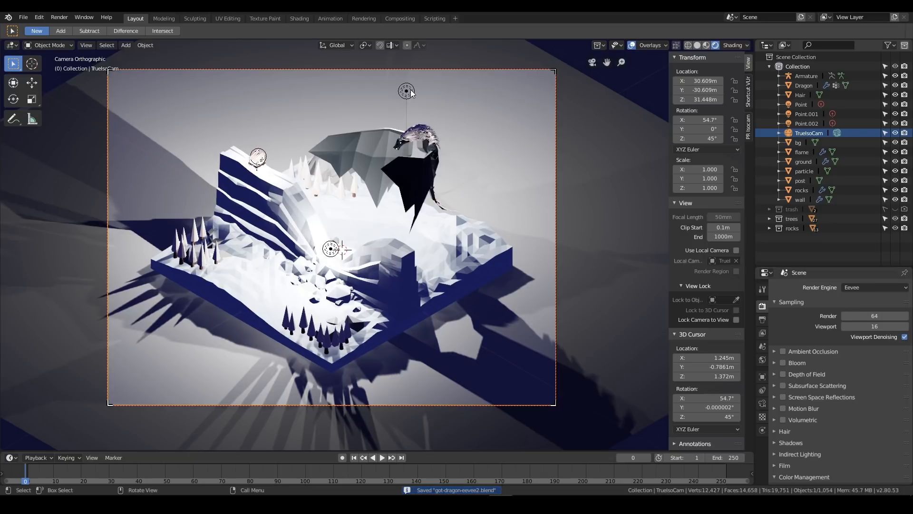
Select the point light above the dragon, set the render engine to Cycles, and copy the light's cyan emission color
{"action": "left_click", "coordinate": [412, 91]}
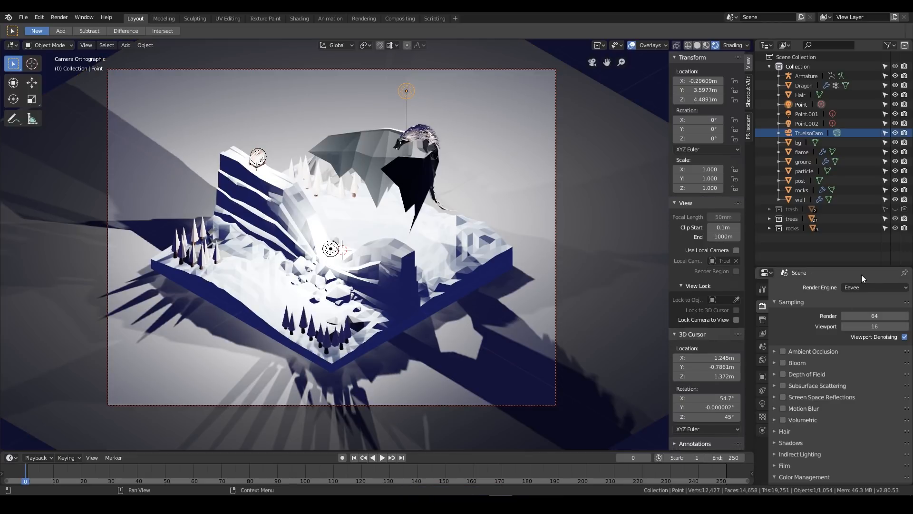
{"action": "left_click", "coordinate": [763, 404]}
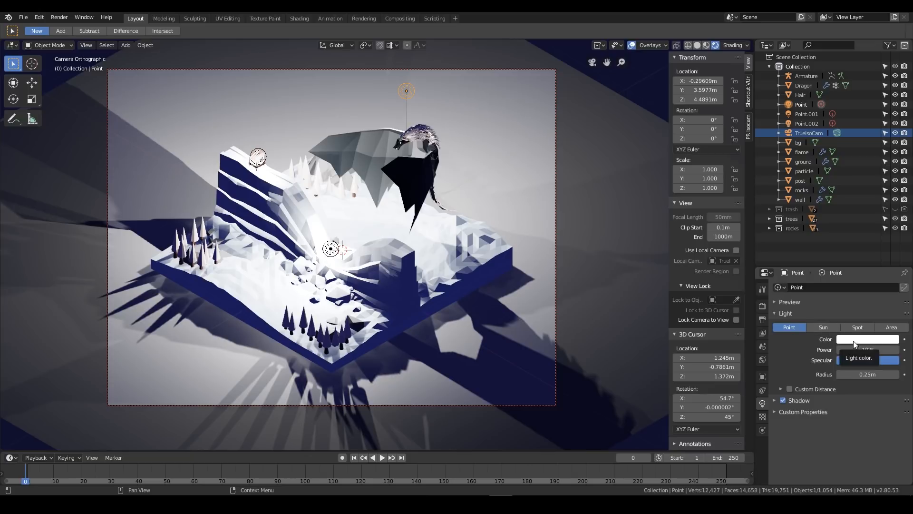
{"action": "left_click", "coordinate": [762, 307]}
{"action": "left_click", "coordinate": [852, 287]}
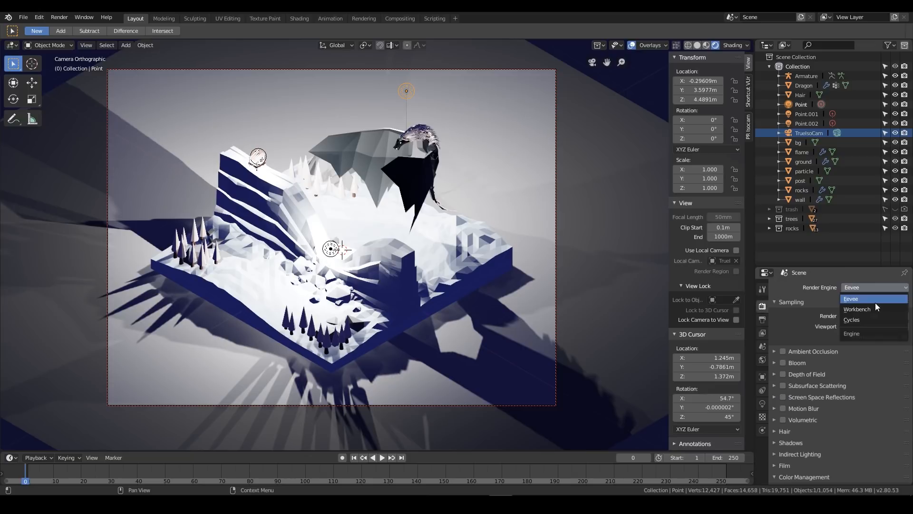
{"action": "left_click", "coordinate": [865, 315]}
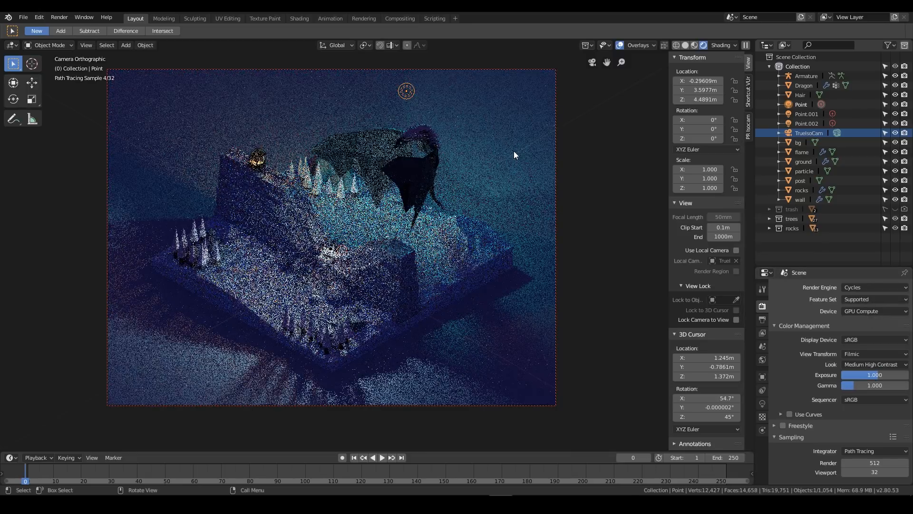
{"action": "left_click", "coordinate": [763, 404]}
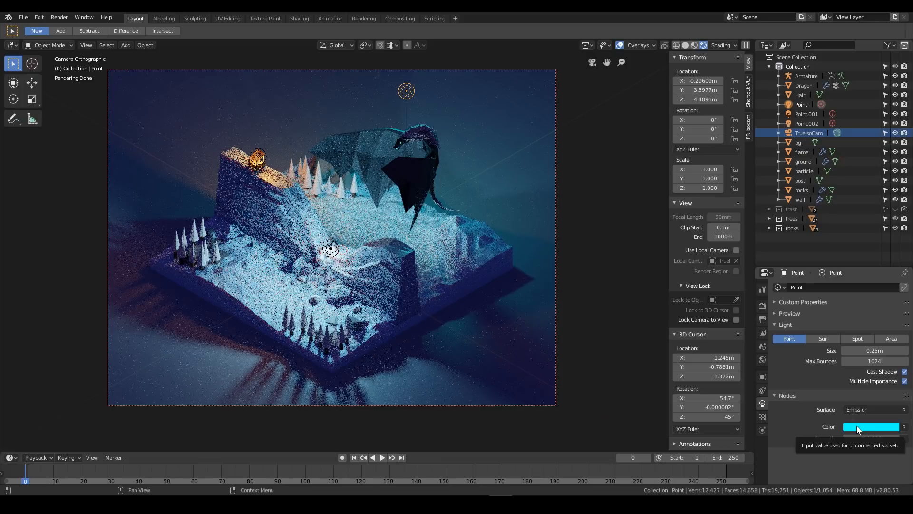
Set the render engine back to Eevee and paste the cyan color onto the point light above the dragon
{"action": "left_click", "coordinate": [763, 307]}
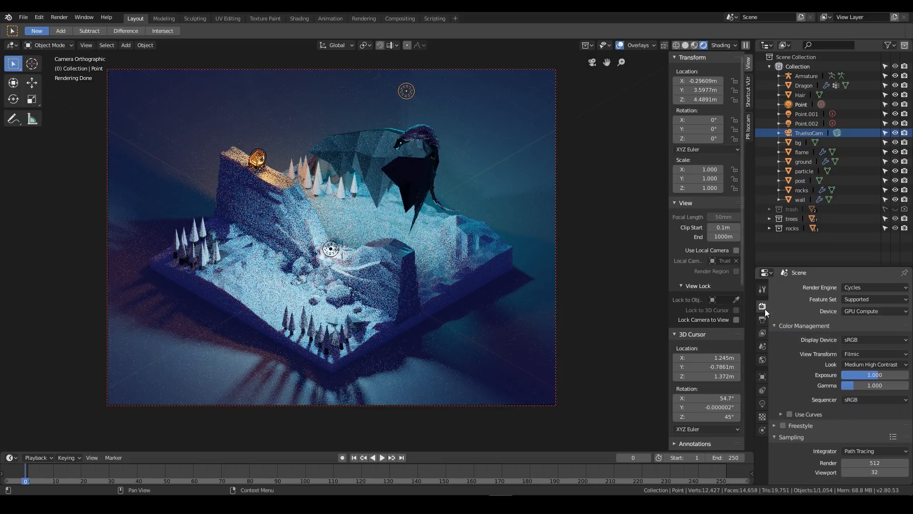
{"action": "left_click", "coordinate": [859, 289]}
{"action": "left_click", "coordinate": [859, 300]}
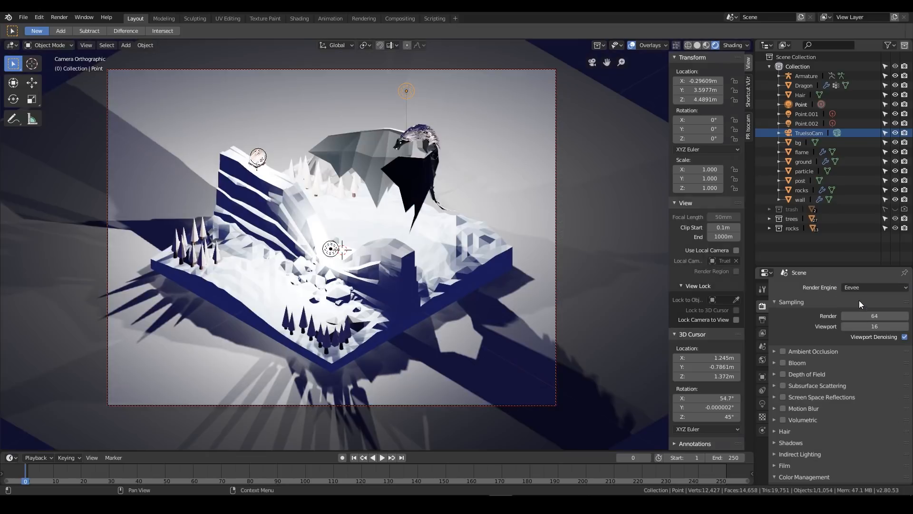
{"action": "left_click", "coordinate": [763, 403]}
{"action": "key", "text": "ctrl+v"}
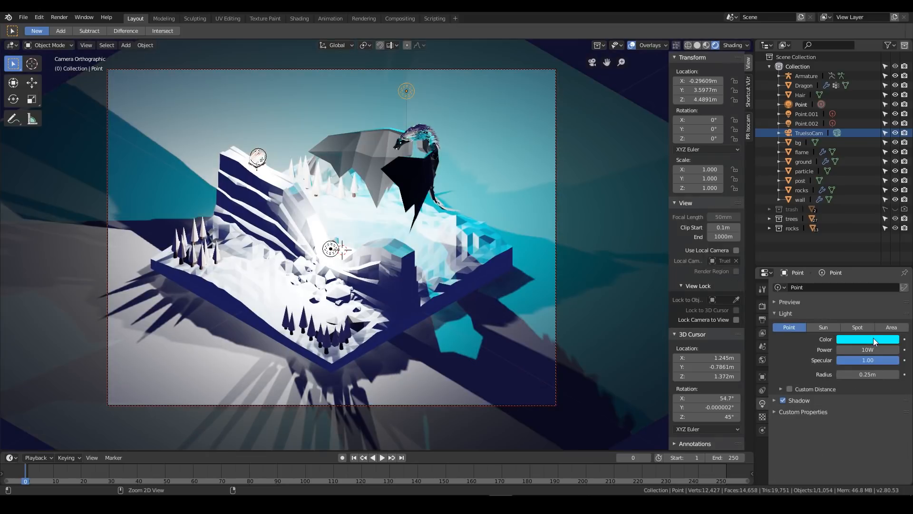
Set the render engine to Cycles and change the viewport shading from rendered to material preview
{"action": "left_click", "coordinate": [763, 306]}
{"action": "left_click", "coordinate": [861, 288]}
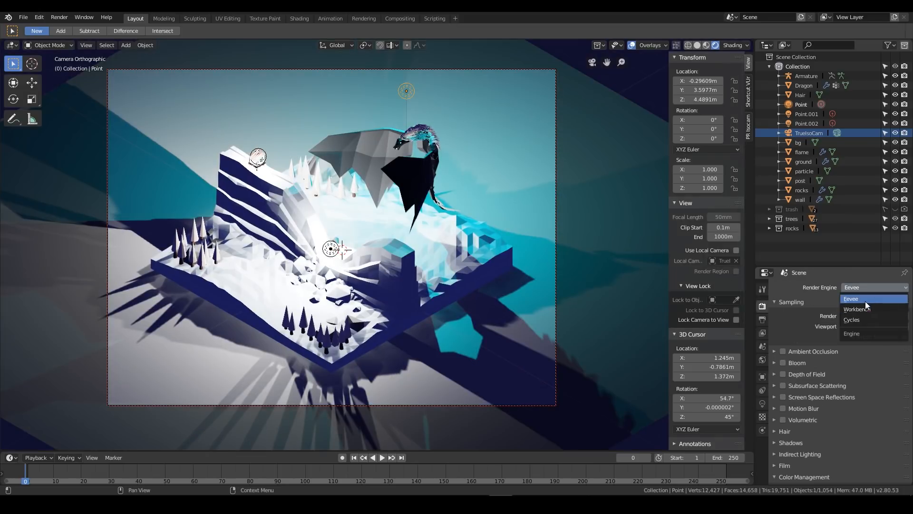
{"action": "left_click", "coordinate": [858, 317]}
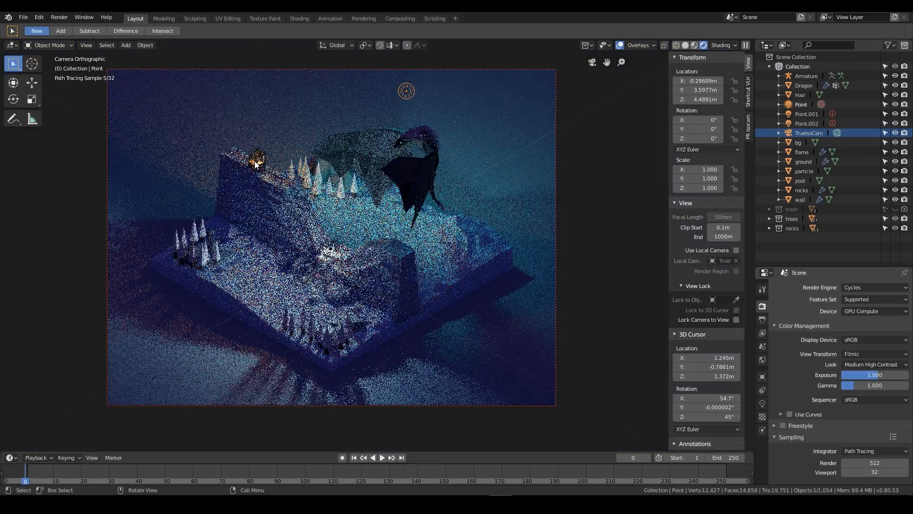
{"action": "left_click", "coordinate": [694, 45]}
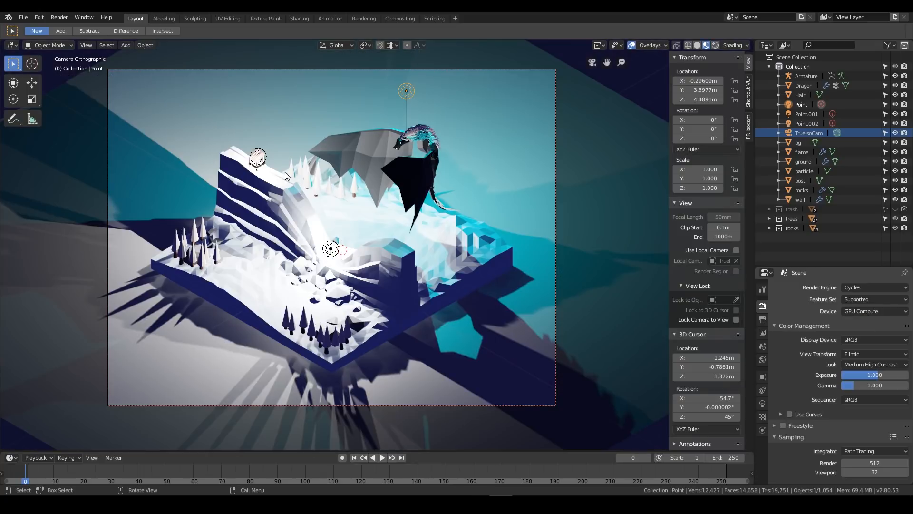
Select the point light Point.002 on the cliff top and copy its orange emission color
{"action": "left_click", "coordinate": [265, 156]}
{"action": "left_click", "coordinate": [265, 151]}
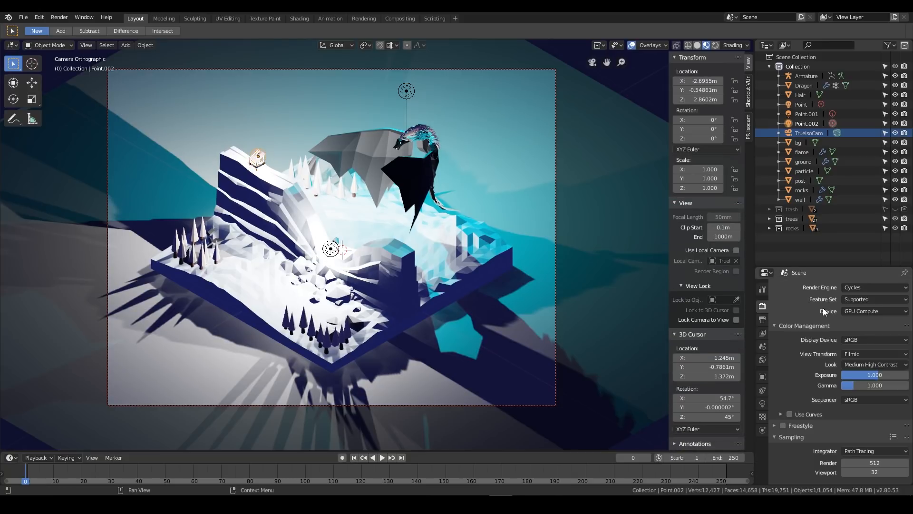
{"action": "left_click", "coordinate": [763, 403]}
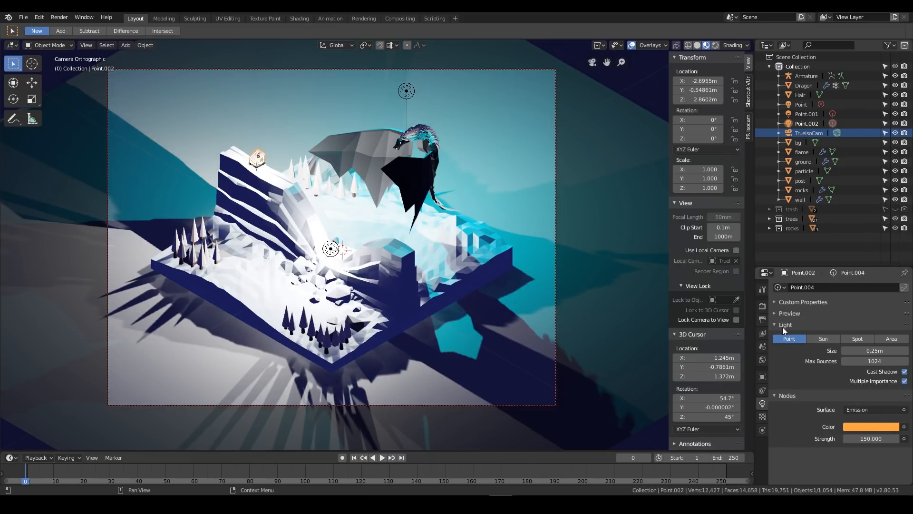
Set the render engine to Eevee and paste the orange color onto the cliff-top light Point.002
{"action": "left_click", "coordinate": [763, 306]}
{"action": "left_click", "coordinate": [858, 290]}
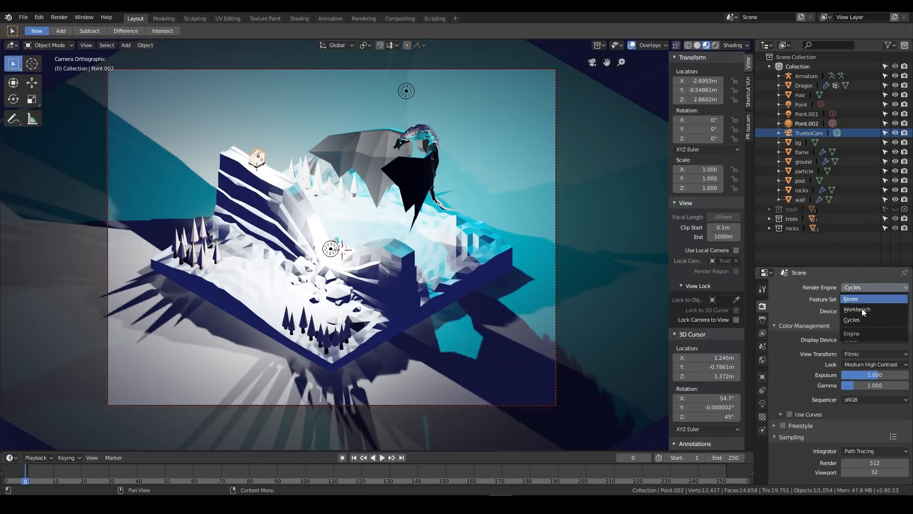
{"action": "left_click", "coordinate": [861, 301]}
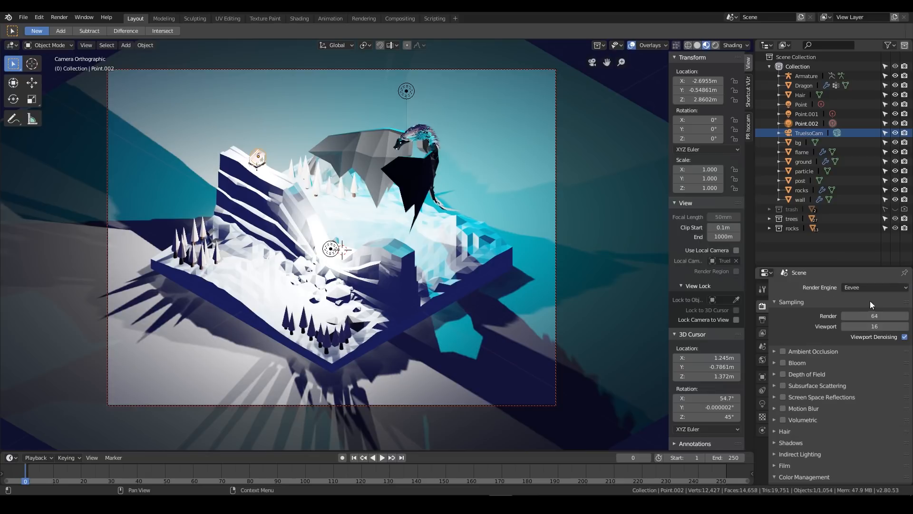
{"action": "left_click", "coordinate": [858, 289]}
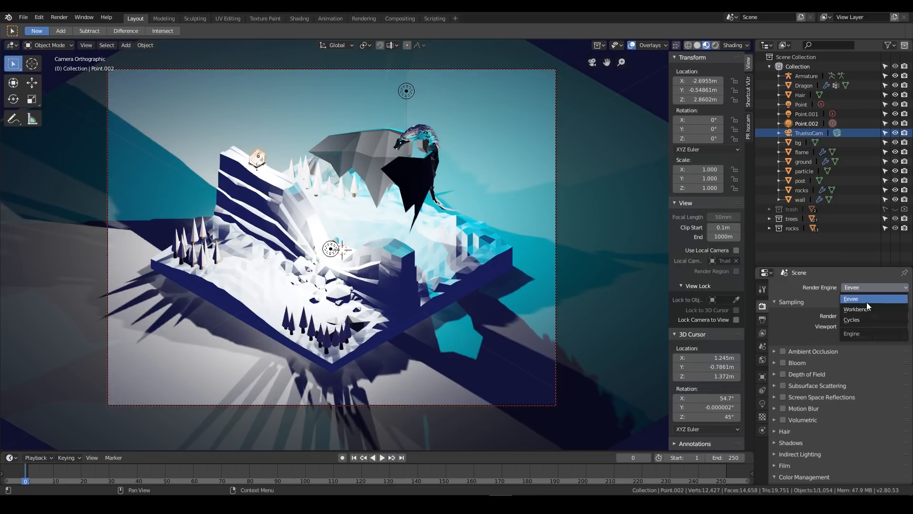
{"action": "left_click", "coordinate": [762, 403]}
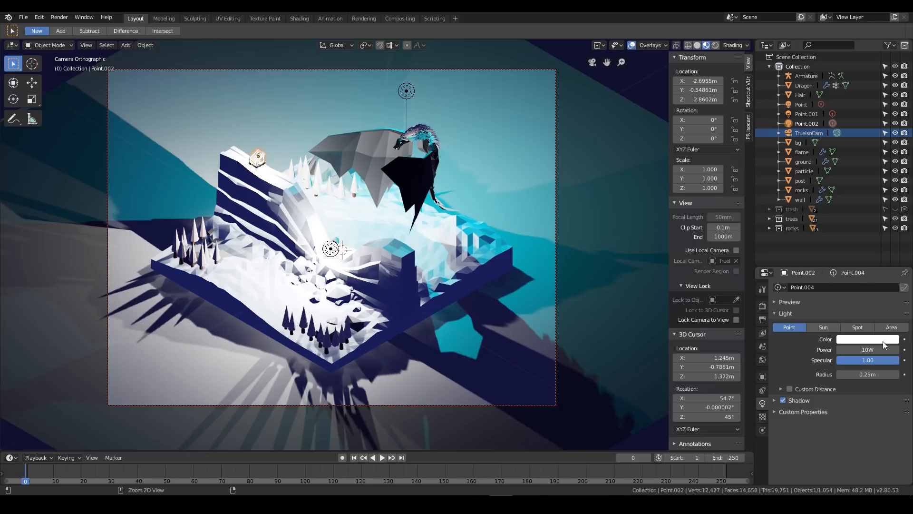
{"action": "key", "text": "ctrl+v"}
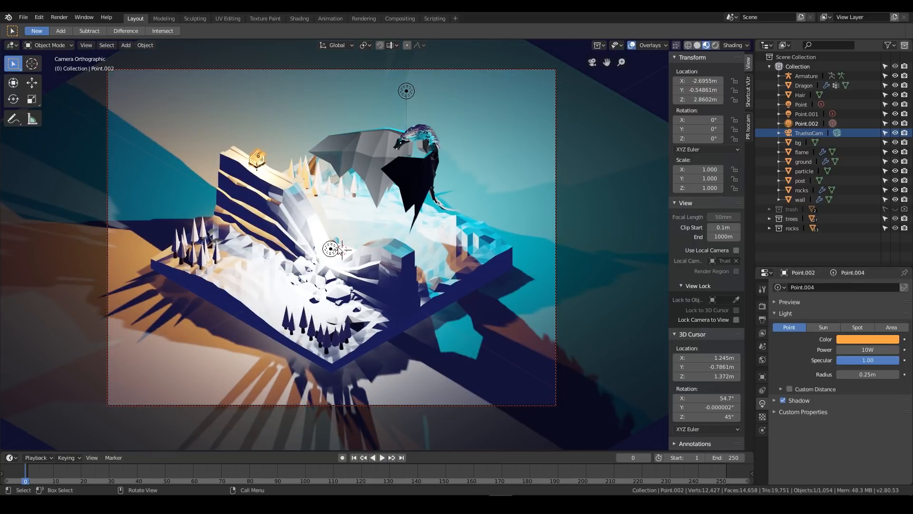
Select the central light Point.001, set the render engine to Cycles, and copy the light's pale blue emission color
{"action": "left_click", "coordinate": [257, 156]}
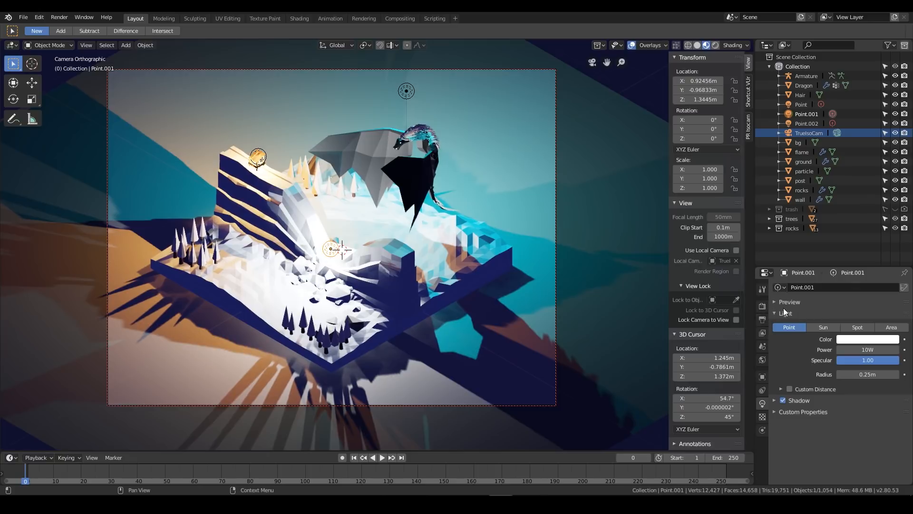
{"action": "left_click", "coordinate": [762, 306]}
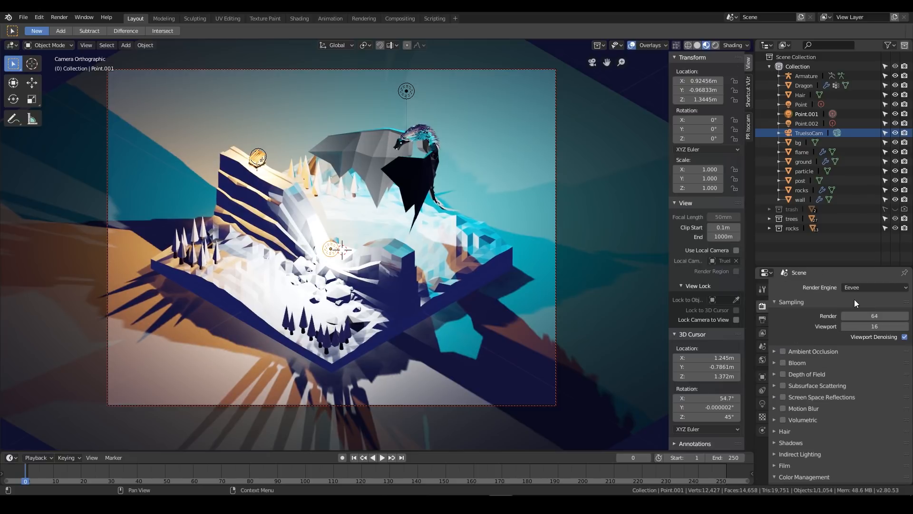
{"action": "left_click", "coordinate": [863, 286]}
{"action": "left_click", "coordinate": [864, 319]}
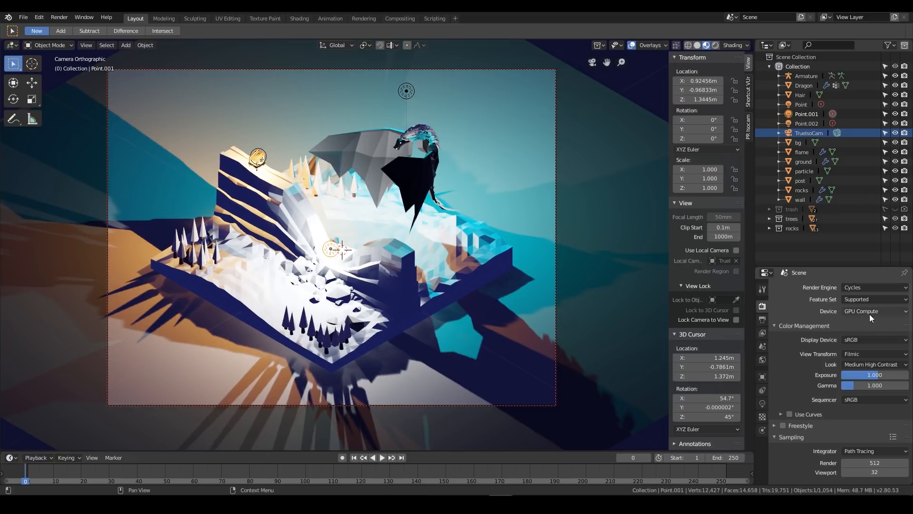
{"action": "left_click", "coordinate": [761, 403]}
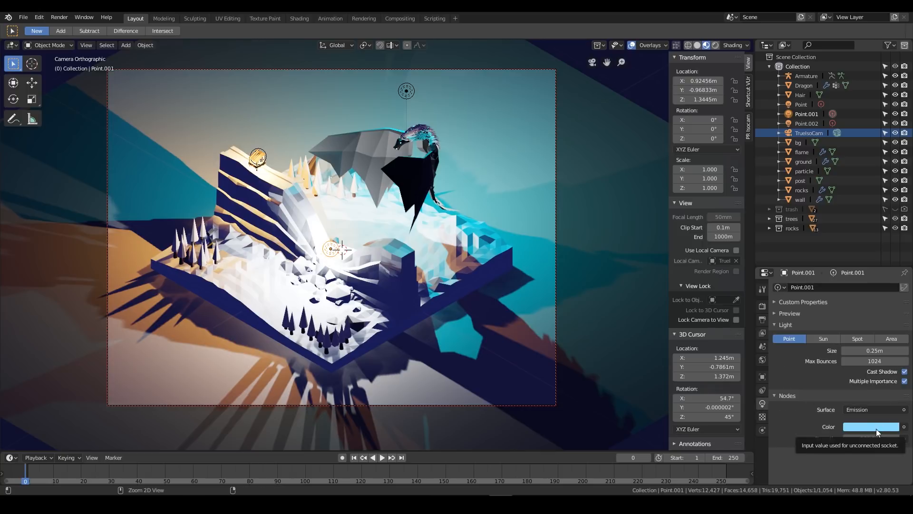
Set the render engine to Eevee and paste the pale blue color onto the central light Point.001
{"action": "left_click", "coordinate": [762, 306]}
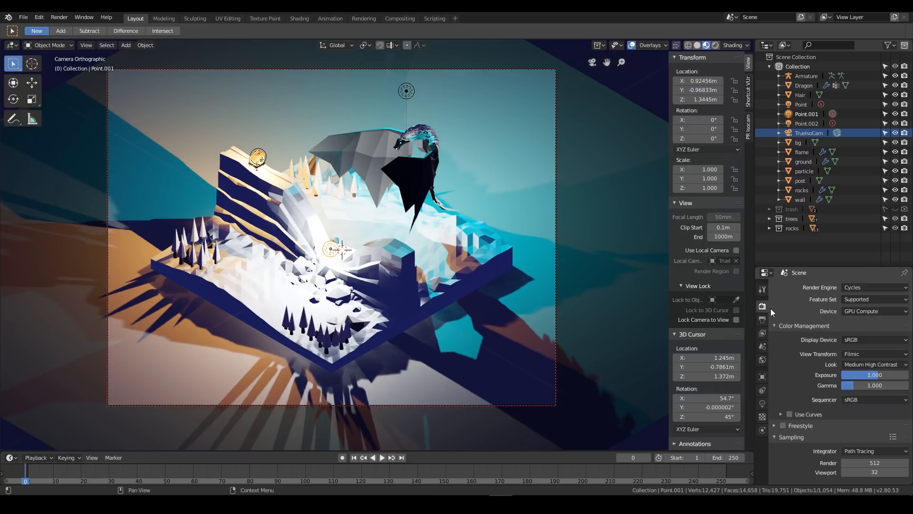
{"action": "left_click", "coordinate": [863, 287]}
{"action": "left_click", "coordinate": [859, 300]}
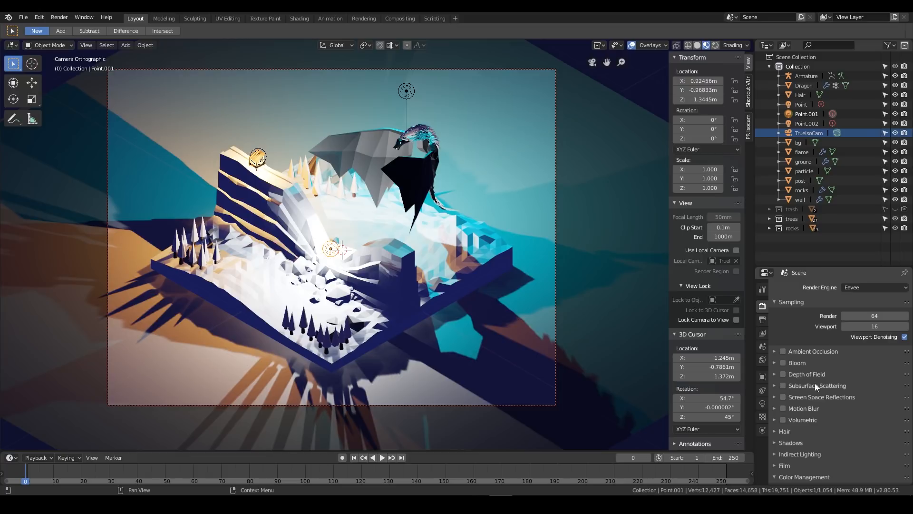
{"action": "left_click", "coordinate": [762, 405]}
{"action": "key", "text": "ctrl+v"}
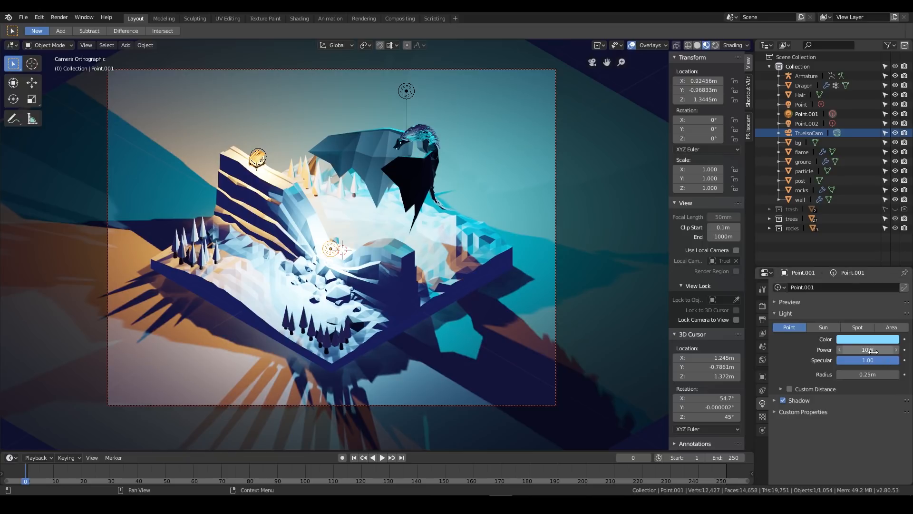
Enable Ambient Occlusion and Screen Space Reflections in the scene's Eevee render settings
{"action": "left_click", "coordinate": [260, 160]}
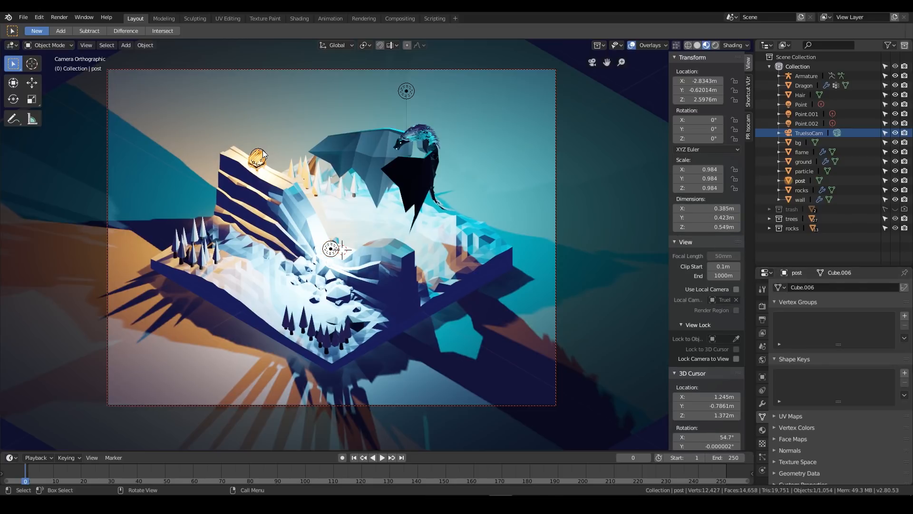
{"action": "left_click", "coordinate": [762, 306]}
{"action": "left_click", "coordinate": [889, 288]}
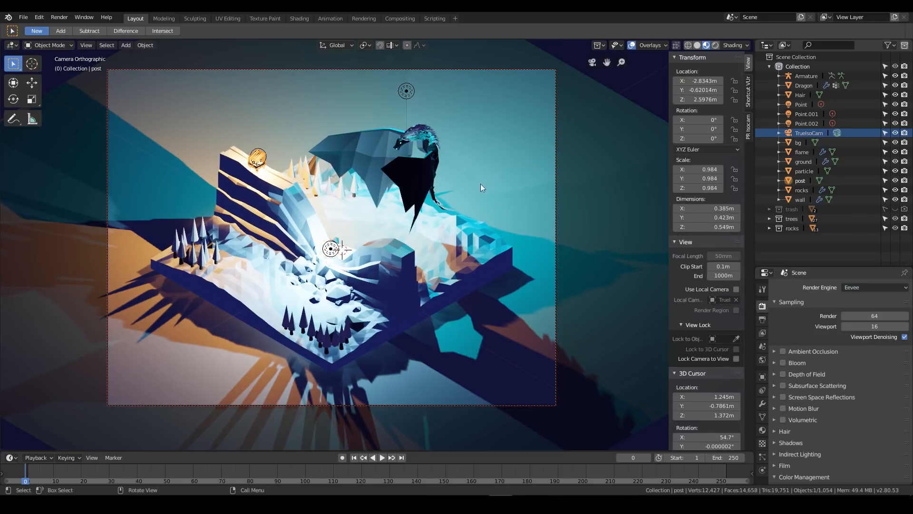
{"action": "left_click", "coordinate": [407, 91]}
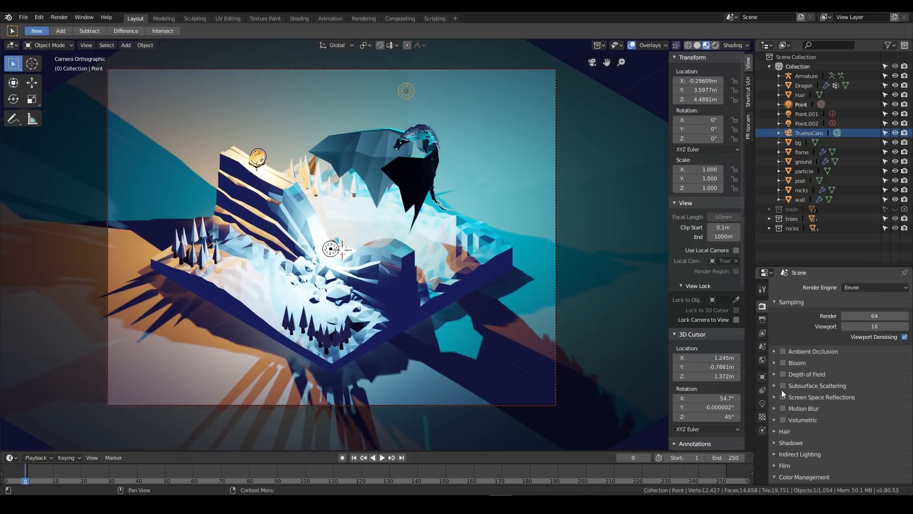
{"action": "left_click", "coordinate": [783, 352]}
{"action": "left_click", "coordinate": [775, 353]}
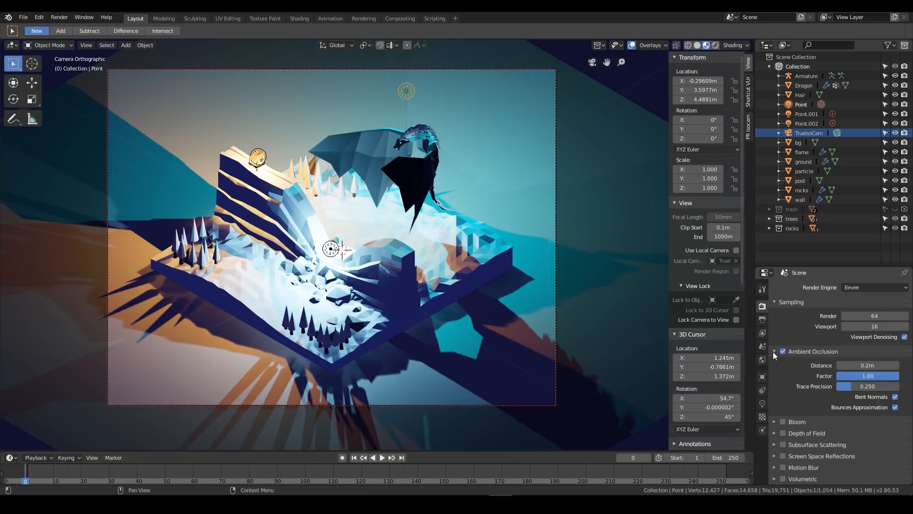
{"action": "left_click", "coordinate": [774, 352]}
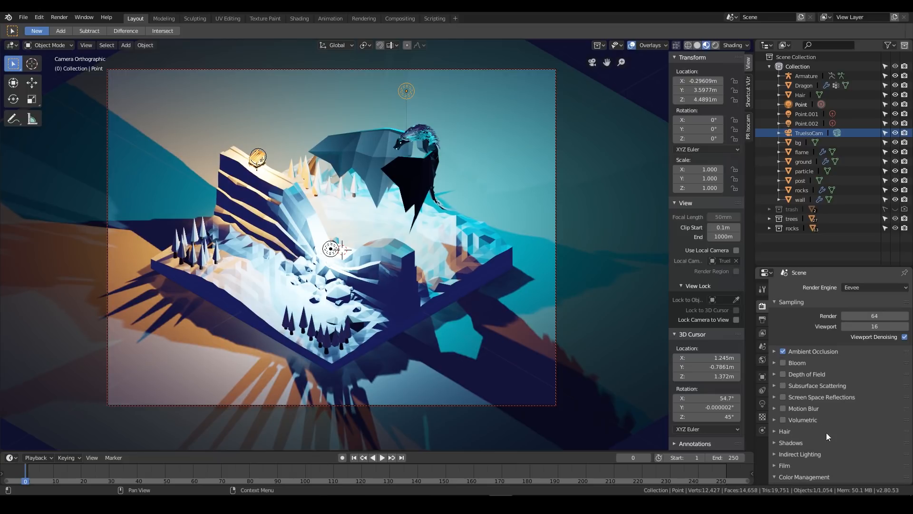
{"action": "left_click", "coordinate": [783, 397]}
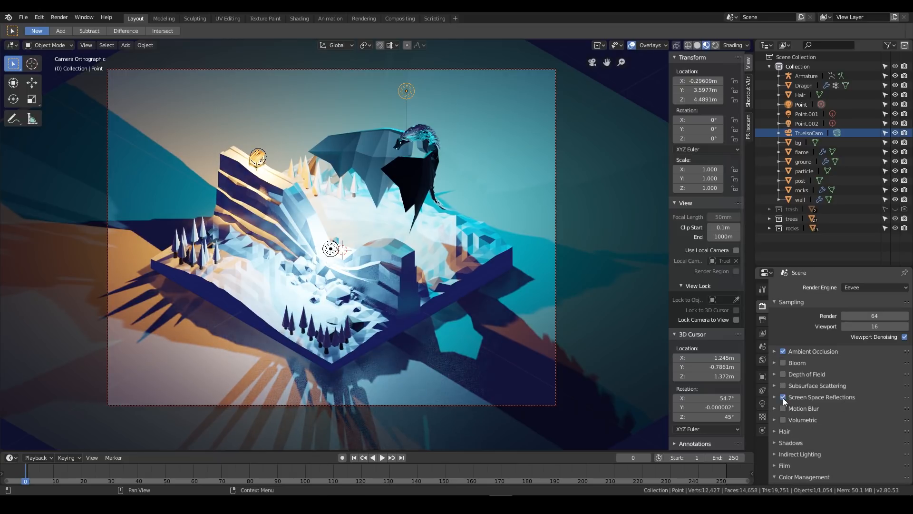
Enable Soft Shadows and High Bitdepth in the Eevee shadow settings
{"action": "scroll", "coordinate": [785, 433], "scroll_direction": "down", "scroll_amount": 5}
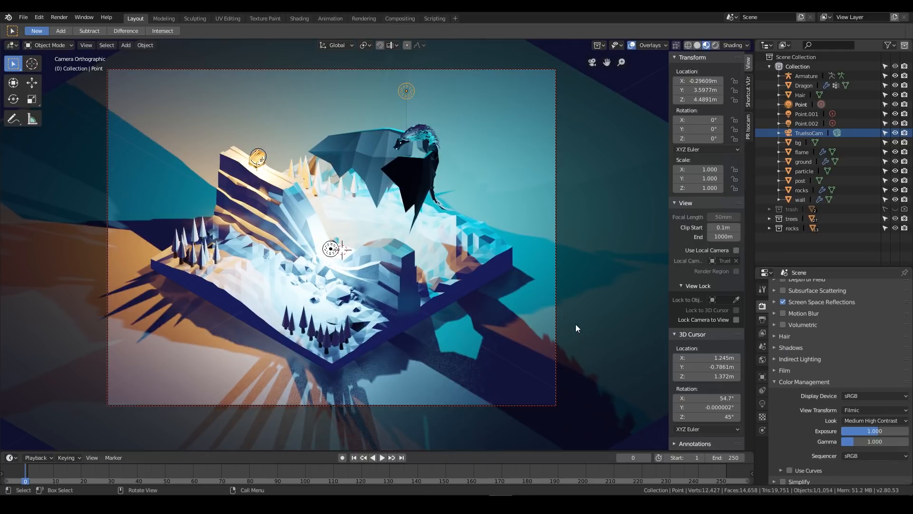
{"action": "left_click", "coordinate": [793, 347]}
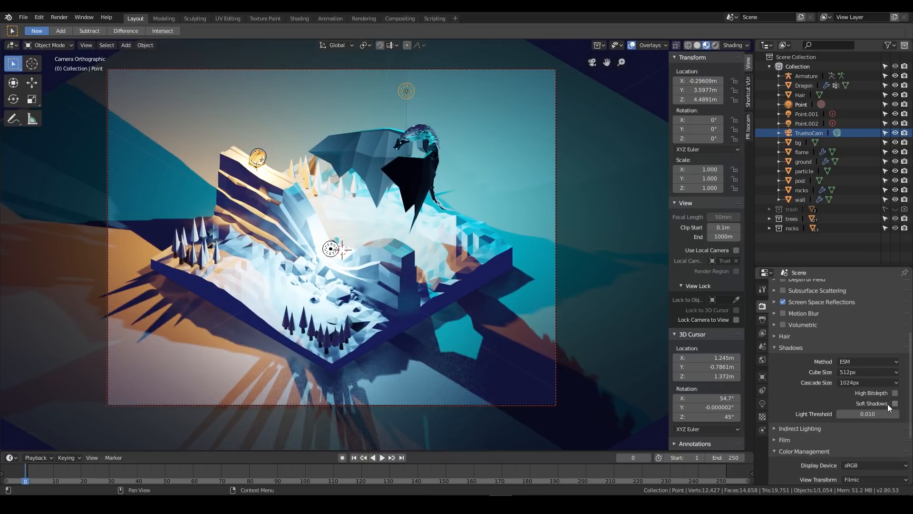
{"action": "left_click_drag", "start_coordinate": [895, 403], "coordinate": [895, 393]}
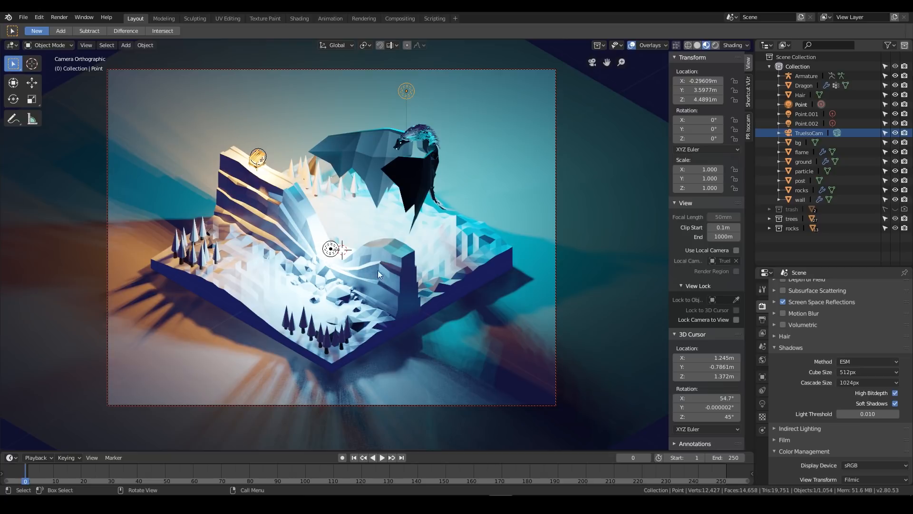
{"action": "scroll", "coordinate": [836, 313], "scroll_direction": "up", "scroll_amount": 3}
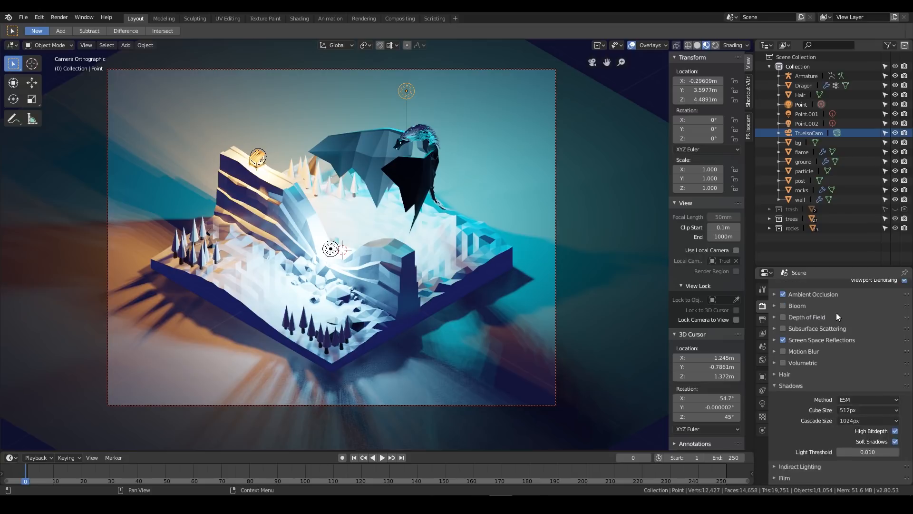
Enable Subsurface Scattering, show its settings, and inspect its effect on the cliffs and snow from several angles
{"action": "middle_click_drag", "start_coordinate": [421, 299], "coordinate": [417, 253]}
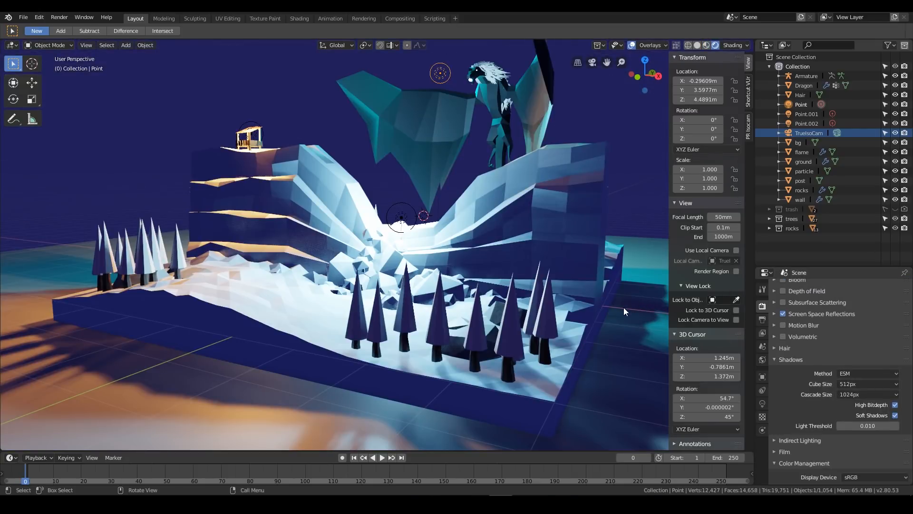
{"action": "left_click", "coordinate": [783, 302]}
{"action": "left_click", "coordinate": [774, 303]}
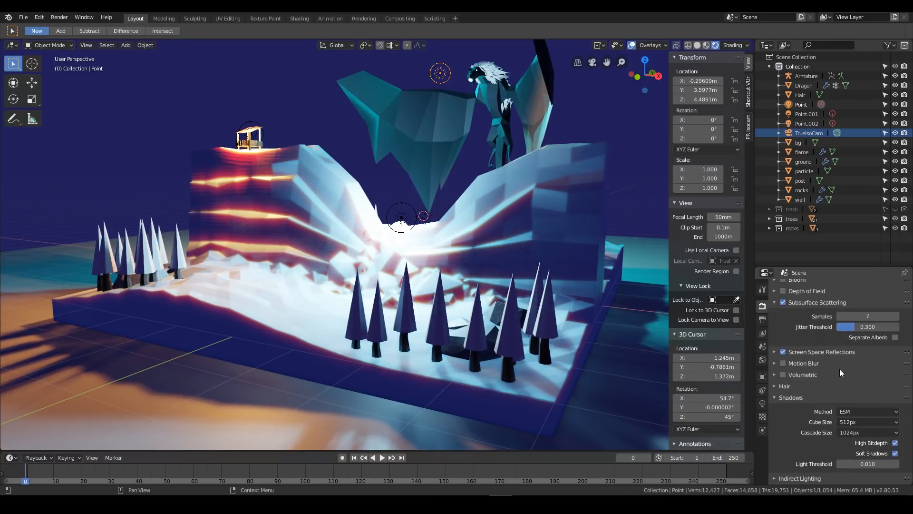
{"action": "middle_click_drag", "start_coordinate": [428, 269], "coordinate": [378, 274]}
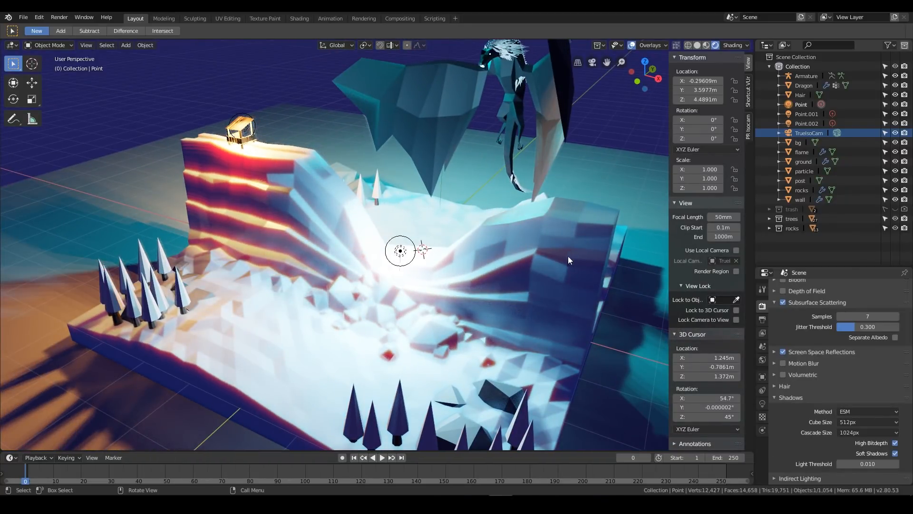
{"action": "middle_click_drag", "start_coordinate": [432, 263], "coordinate": [522, 216]}
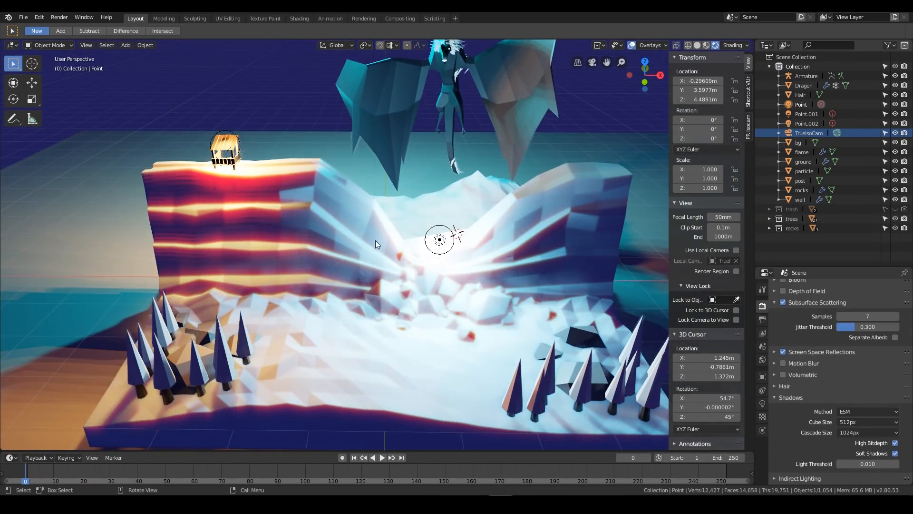
{"action": "scroll", "coordinate": [369, 274], "scroll_direction": "up", "scroll_amount": 4}
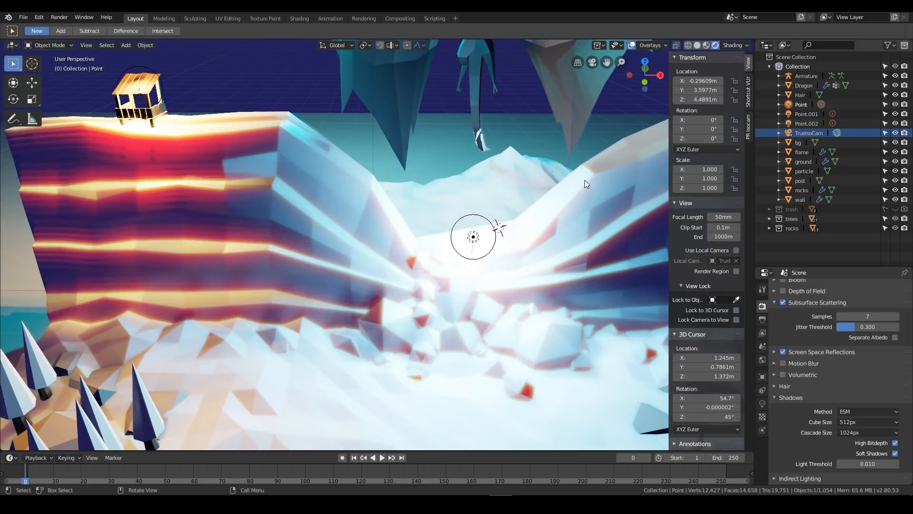
{"action": "mouse_move", "coordinate": [346, 190]}
{"action": "middle_mouse_down"}
{"action": "mouse_move", "coordinate": [324, 186]}
{"action": "mouse_move", "coordinate": [354, 198]}
{"action": "middle_mouse_up"}
{"action": "scroll", "coordinate": [514, 260], "scroll_direction": "down", "scroll_amount": 4}
{"action": "middle_click_drag", "start_coordinate": [535, 246], "coordinate": [490, 256]}
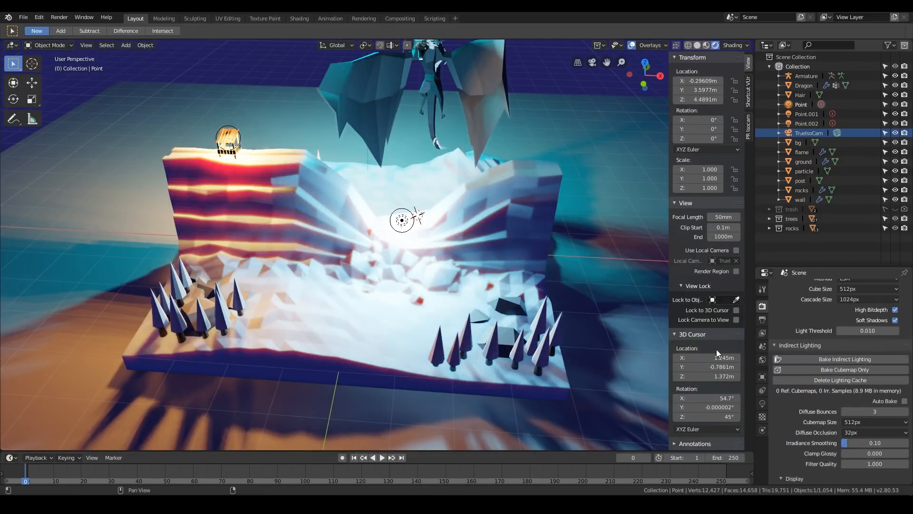
Reset the 3D cursor to the world origin and select the bg plane beneath the diorama
{"action": "scroll", "coordinate": [786, 321], "scroll_direction": "up", "scroll_amount": 6}
{"action": "scroll", "coordinate": [785, 324], "scroll_direction": "down", "scroll_amount": 7}
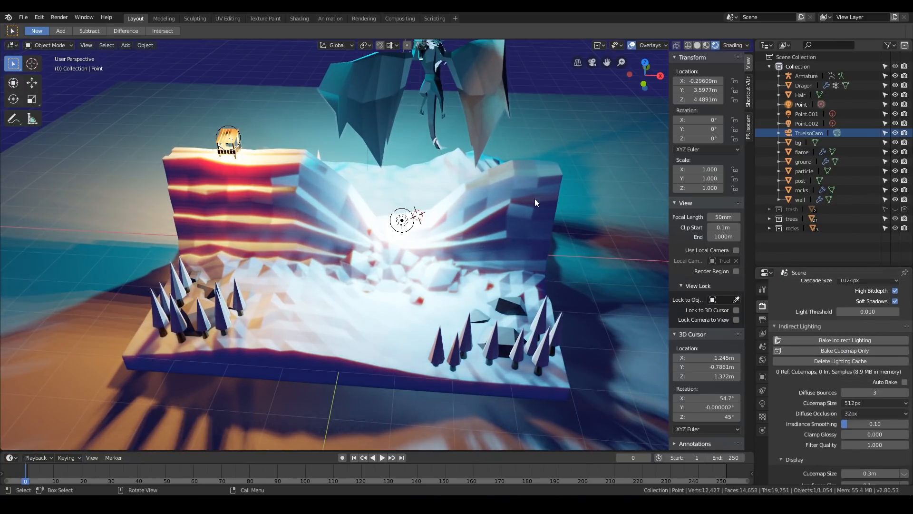
{"action": "scroll", "coordinate": [533, 203], "scroll_direction": "down", "scroll_amount": 6}
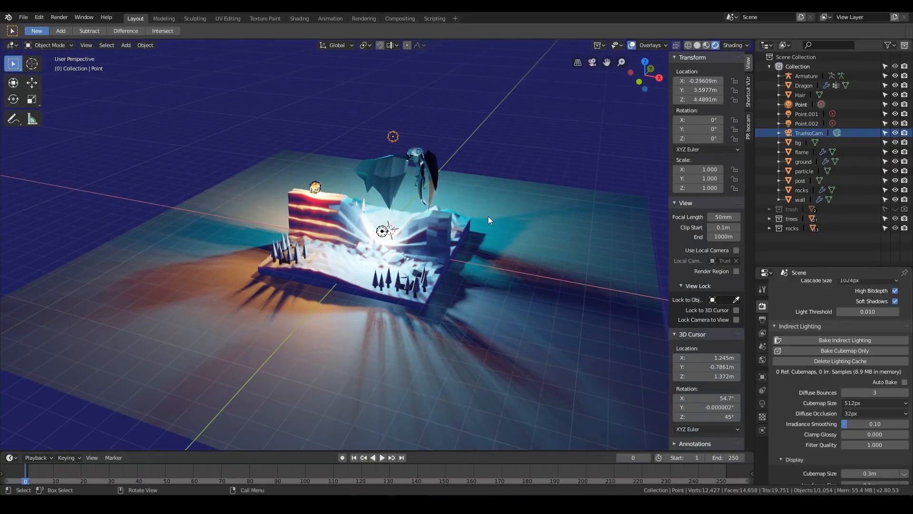
{"action": "scroll", "coordinate": [483, 222], "scroll_direction": "up", "scroll_amount": 2}
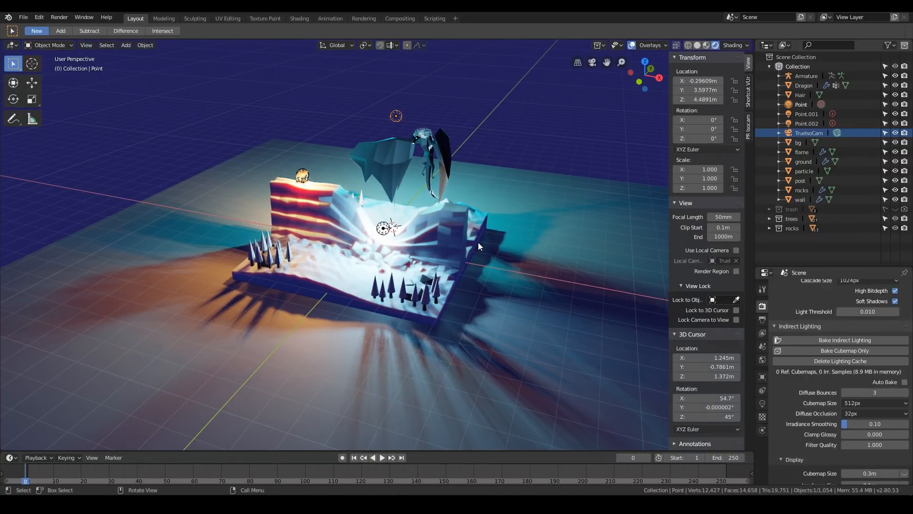
{"action": "key", "text": "shift+c"}
{"action": "left_click", "coordinate": [389, 134]}
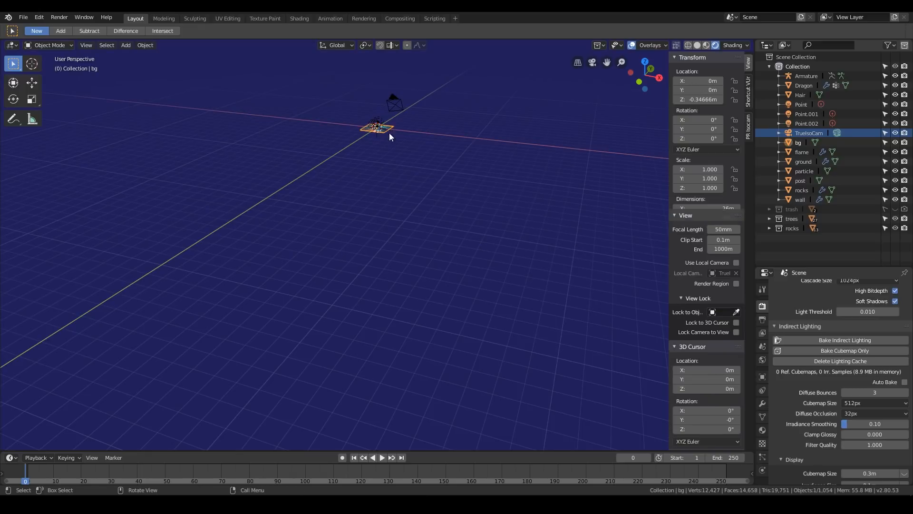
{"action": "key", "text": "KP_Decimal"}
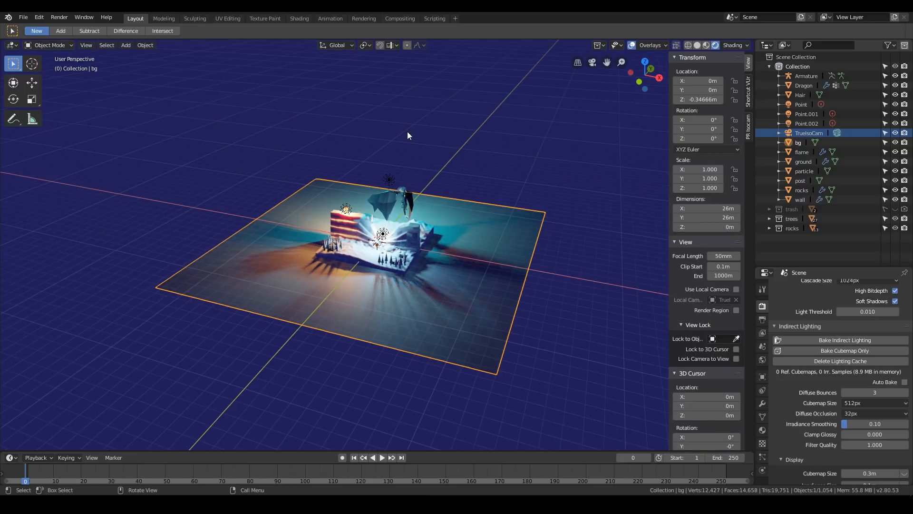
{"action": "scroll", "coordinate": [429, 262], "scroll_direction": "up", "scroll_amount": 8}
{"action": "scroll", "coordinate": [377, 265], "scroll_direction": "down", "scroll_amount": 4}
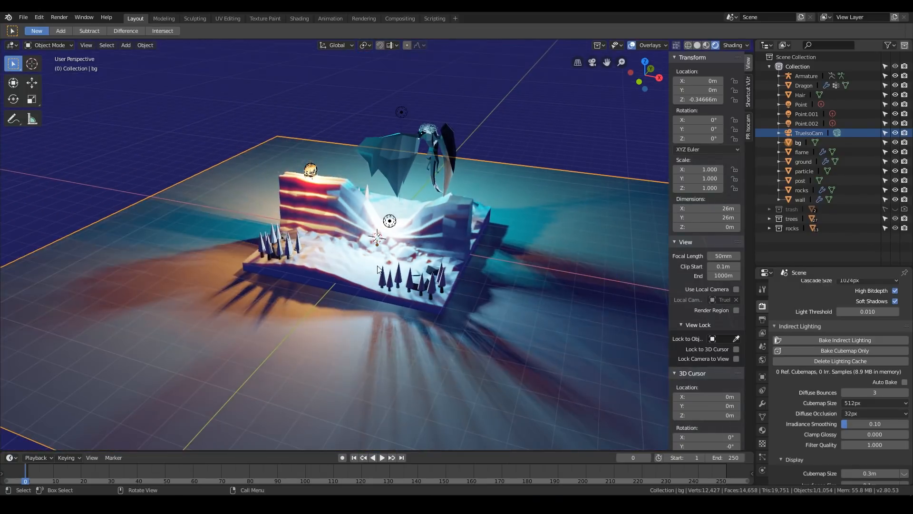
Add a Reflection Cubemap light probe at the world origin and scale it to about 5.26 so it surrounds the diorama
{"action": "key", "text": "shift+a"}
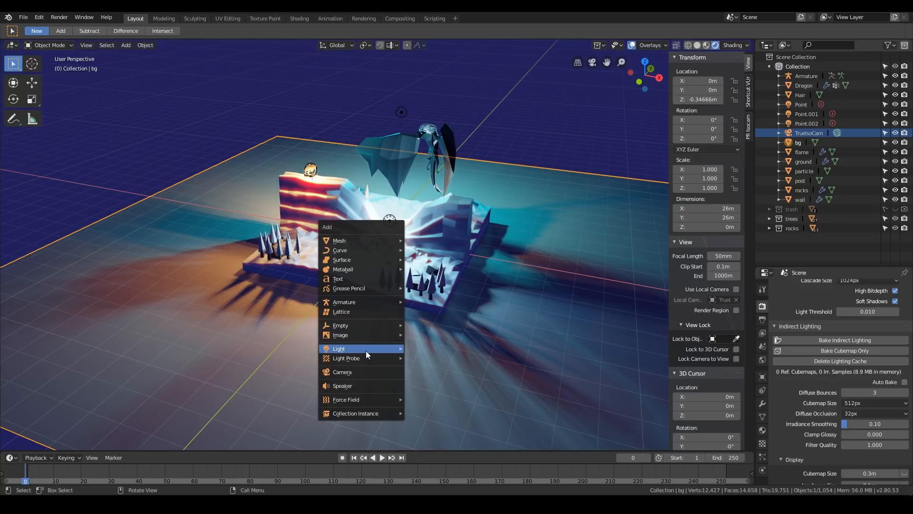
{"action": "mouse_move", "coordinate": [365, 357]}
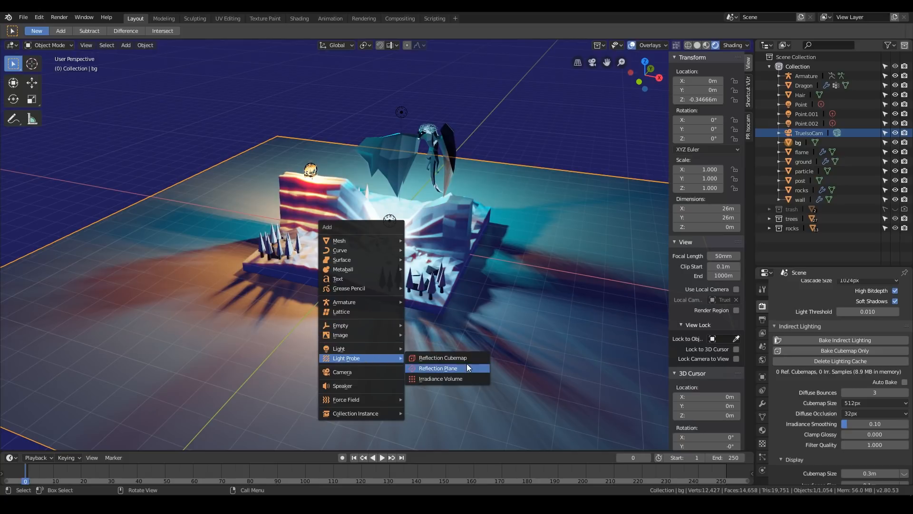
{"action": "left_click", "coordinate": [443, 358]}
{"action": "scroll", "coordinate": [449, 269], "scroll_direction": "down", "scroll_amount": 4}
{"action": "key", "text": "s"}
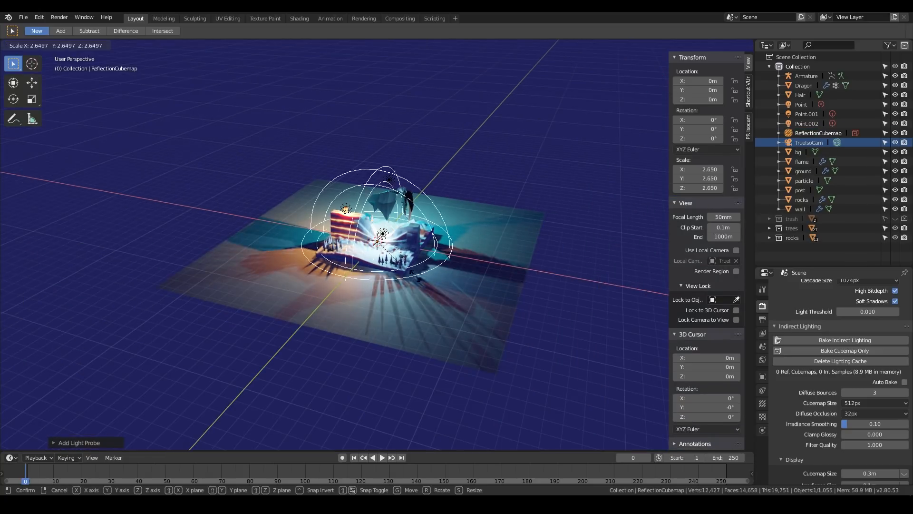
{"action": "left_click", "coordinate": [436, 236]}
{"action": "scroll", "coordinate": [435, 236], "scroll_direction": "up", "scroll_amount": 4}
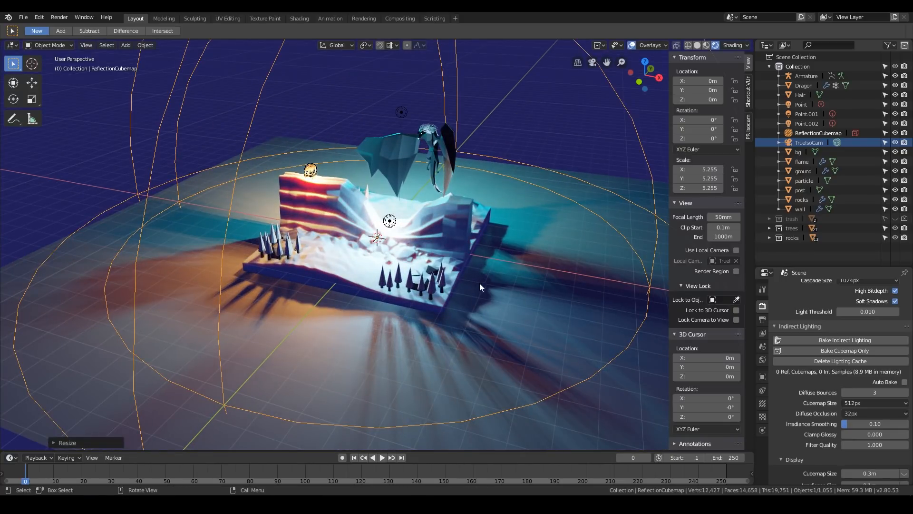
Add an Irradiance Volume light probe at the world origin and scale it to about 9.92
{"action": "key", "text": "shift+a"}
{"action": "mouse_move", "coordinate": [392, 225]}
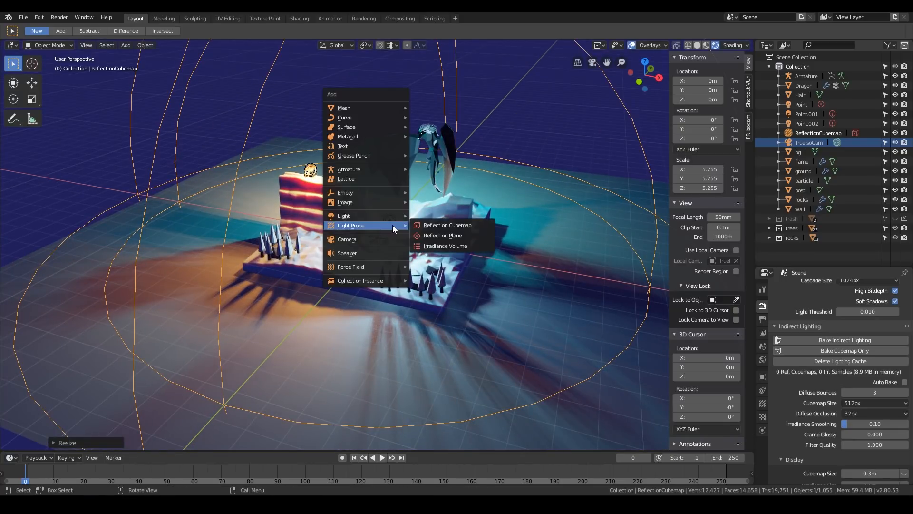
{"action": "left_click", "coordinate": [442, 245]}
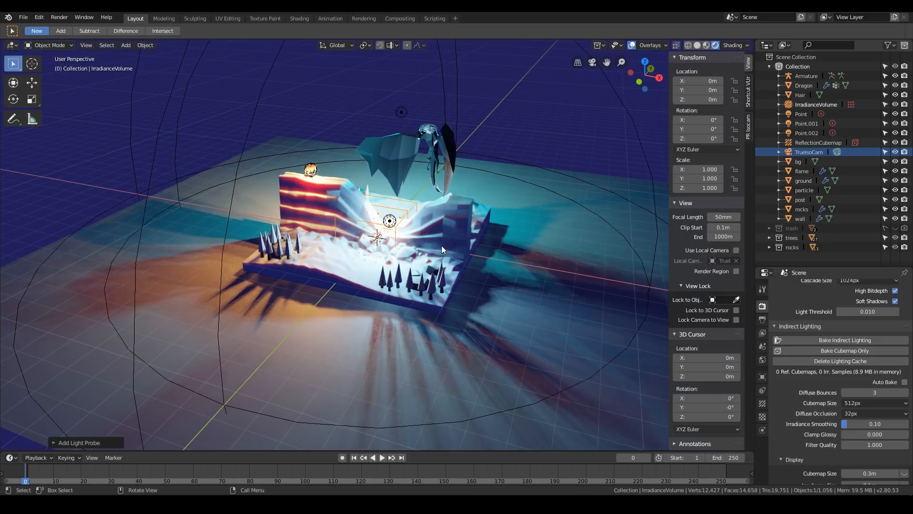
{"action": "key", "text": "s"}
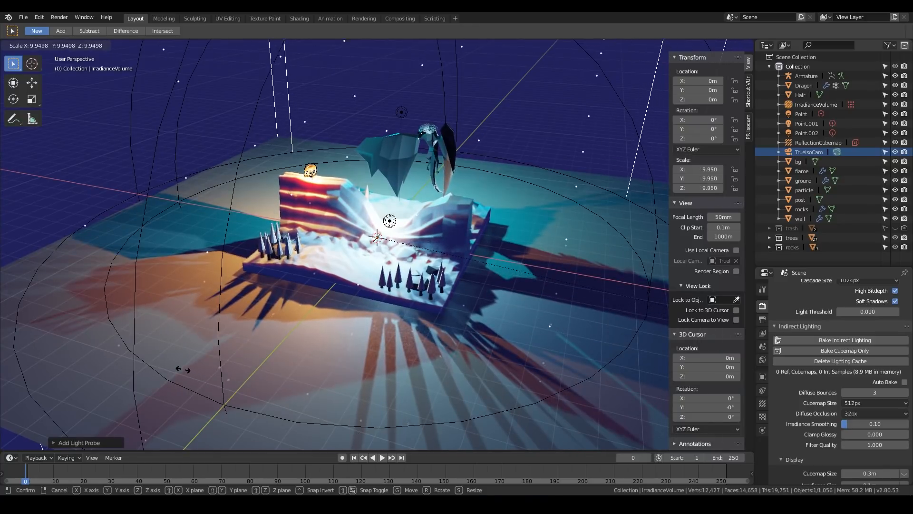
{"action": "left_click", "coordinate": [351, 311]}
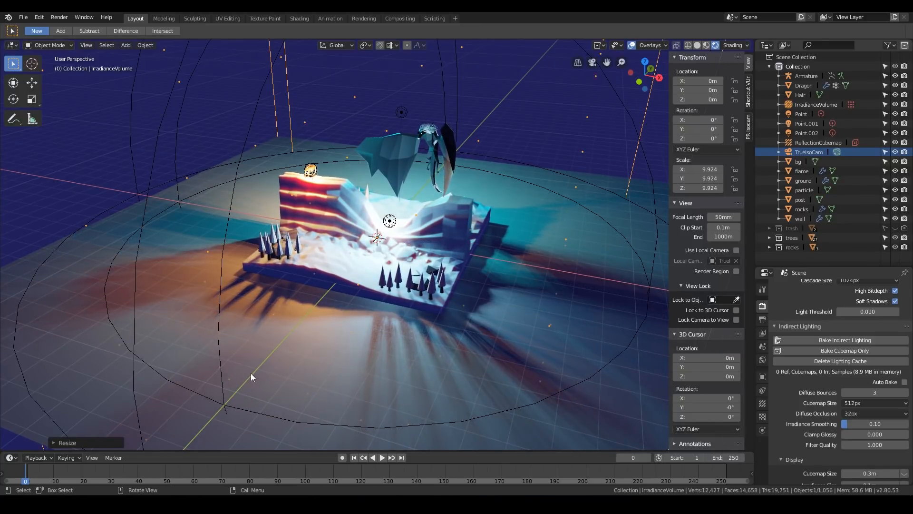
Raise the irradiance volume along the Z axis to a height of about 3.02 m
{"action": "scroll", "coordinate": [250, 373], "scroll_direction": "down", "scroll_amount": 3}
{"action": "key", "text": "g"}
{"action": "key", "text": "z"}
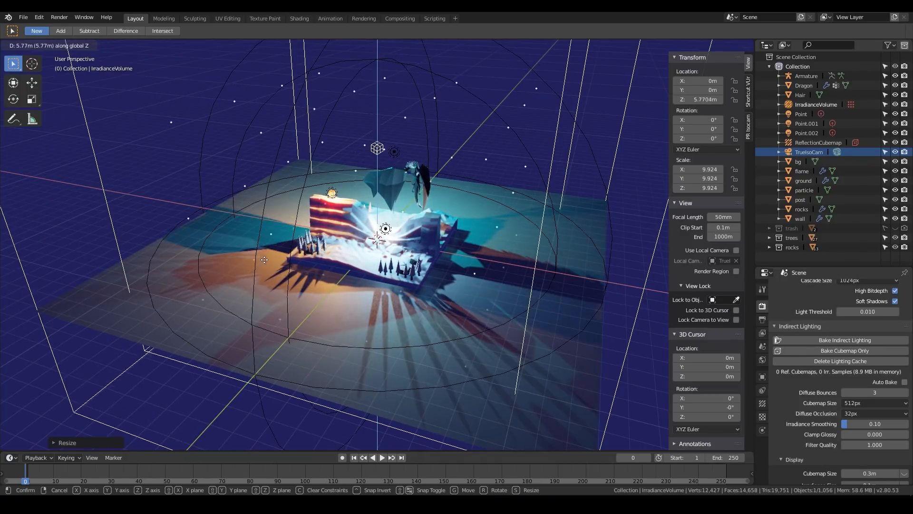
{"action": "left_click", "coordinate": [252, 299]}
{"action": "scroll", "coordinate": [516, 272], "scroll_direction": "up", "scroll_amount": 6}
{"action": "scroll", "coordinate": [547, 226], "scroll_direction": "down", "scroll_amount": 2}
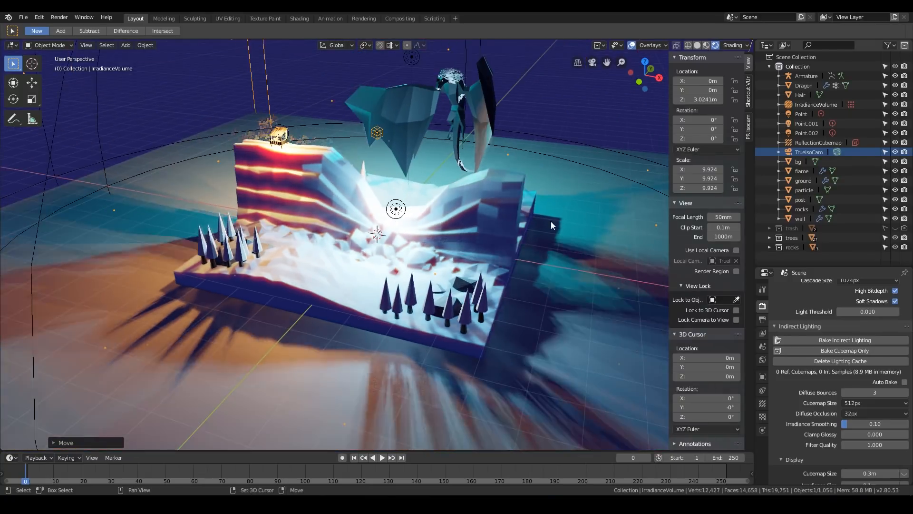
Bake the scene's indirect lighting and inspect the relit diorama from another side
{"action": "middle_click_drag", "start_coordinate": [569, 216], "coordinate": [550, 239], "text": "shift"}
{"action": "left_click", "coordinate": [834, 339]}
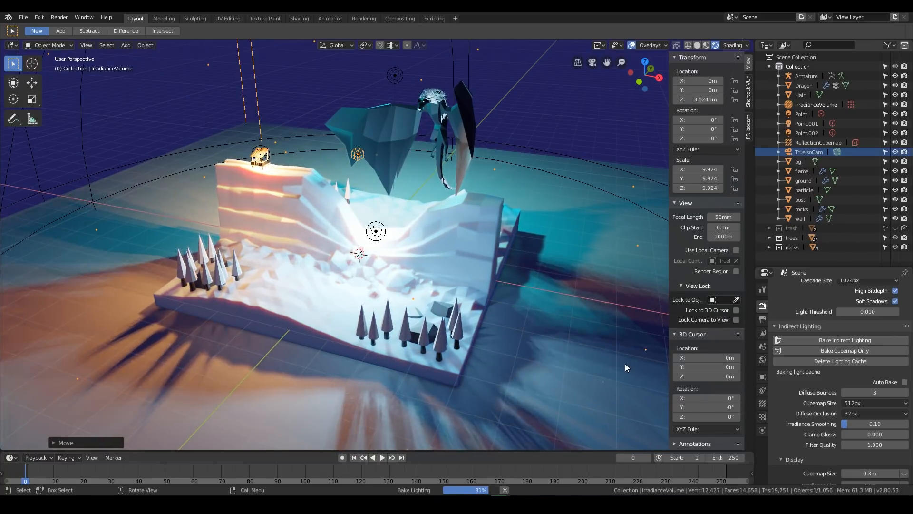
{"action": "middle_click_drag", "start_coordinate": [501, 328], "coordinate": [434, 246]}
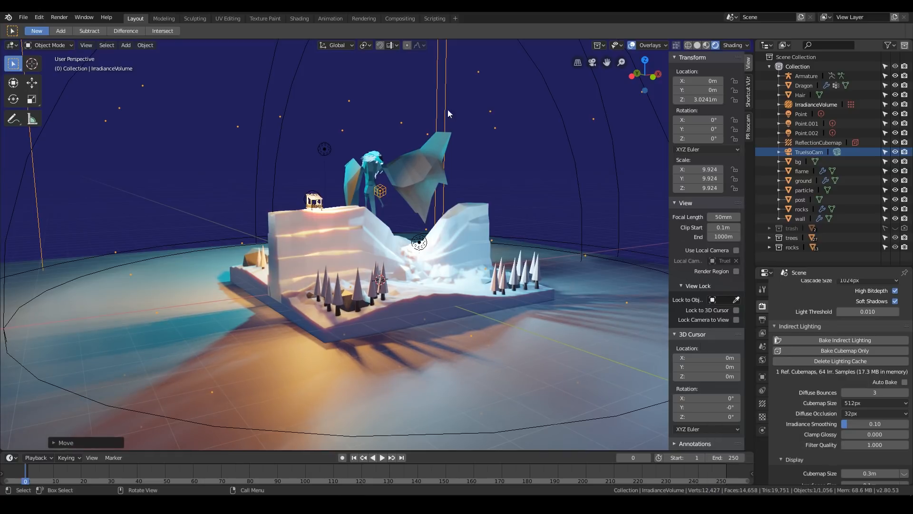
Add a cube at the world origin and scale it to about 29.64 so it encloses the whole scene
{"action": "key", "text": "shift+a"}
{"action": "mouse_move", "coordinate": [426, 71]}
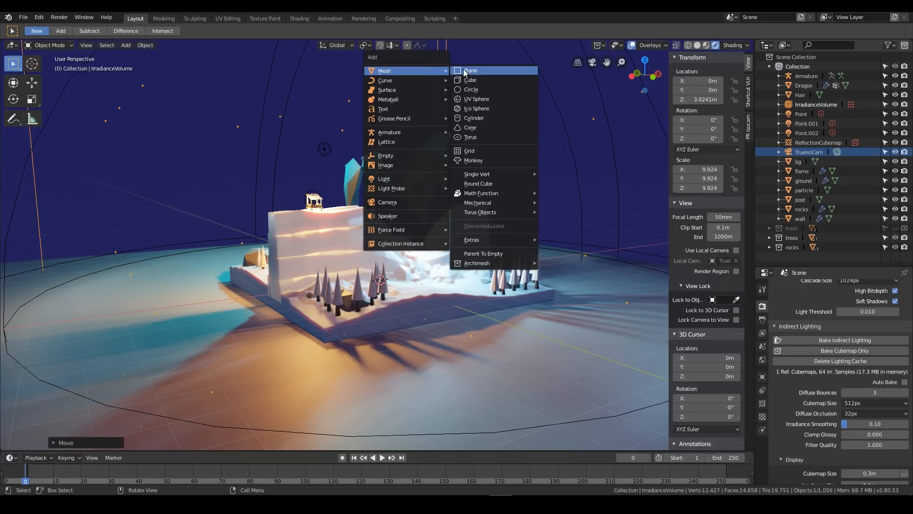
{"action": "left_click", "coordinate": [473, 80]}
{"action": "middle_click_drag", "start_coordinate": [518, 274], "coordinate": [433, 285]}
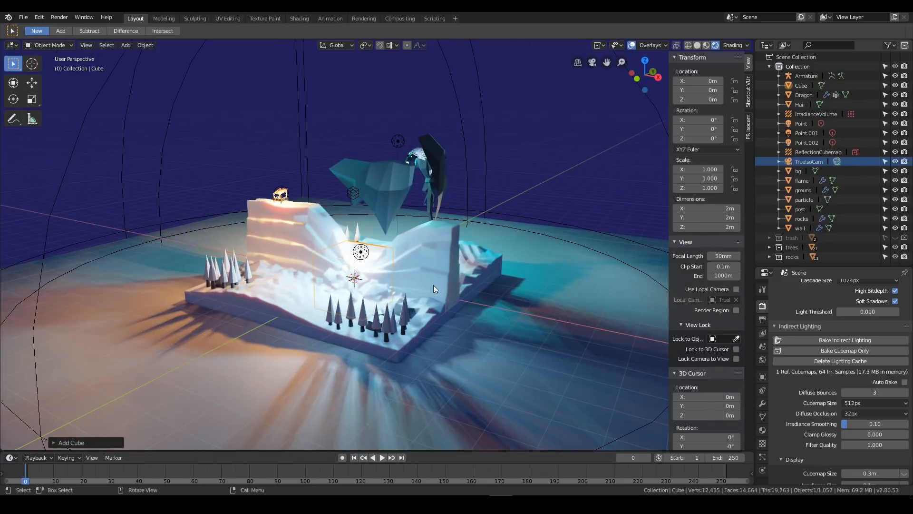
{"action": "key", "text": "s"}
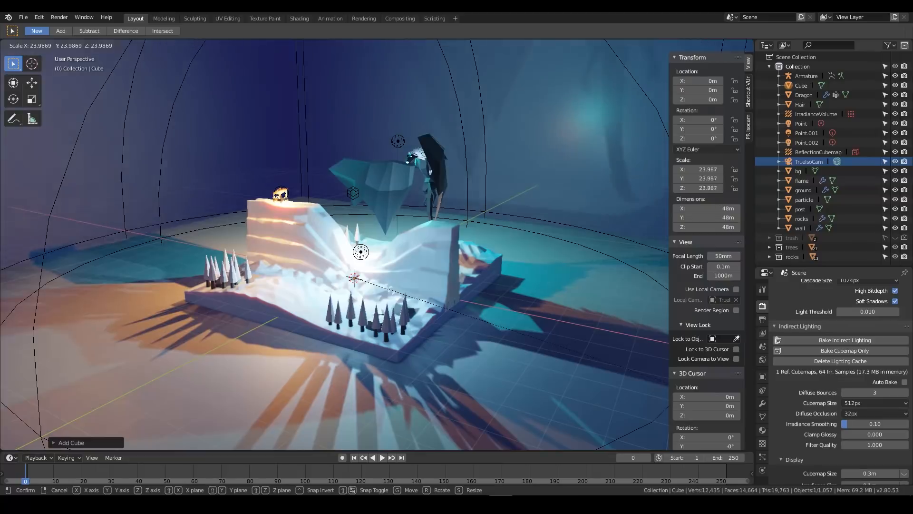
{"action": "left_click", "coordinate": [10, 388]}
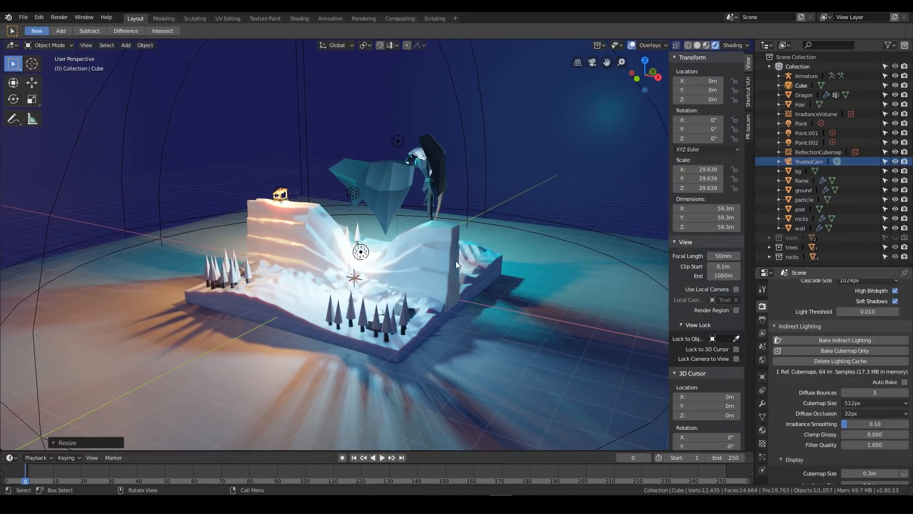
Rename the enclosing cube to Fog and open its material settings
{"action": "double_click", "coordinate": [800, 85]}
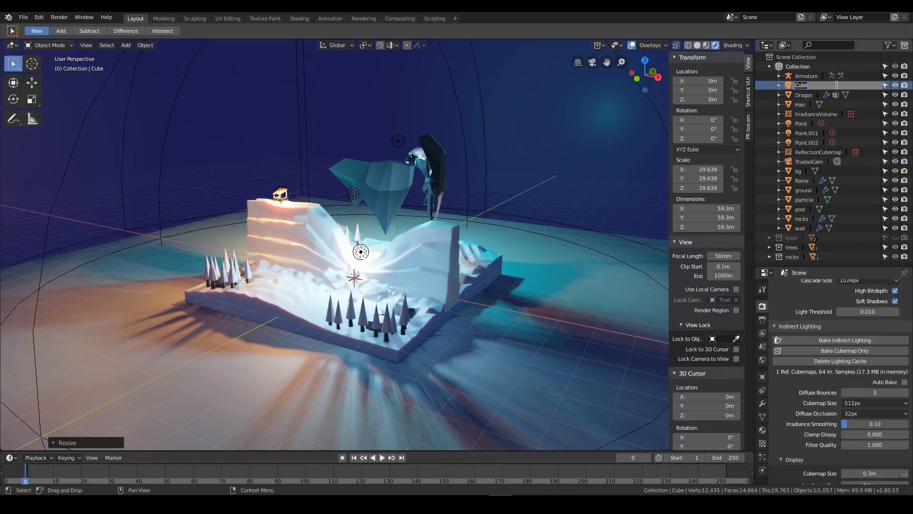
{"action": "type", "text": "Fog"}
{"action": "key", "text": "Return"}
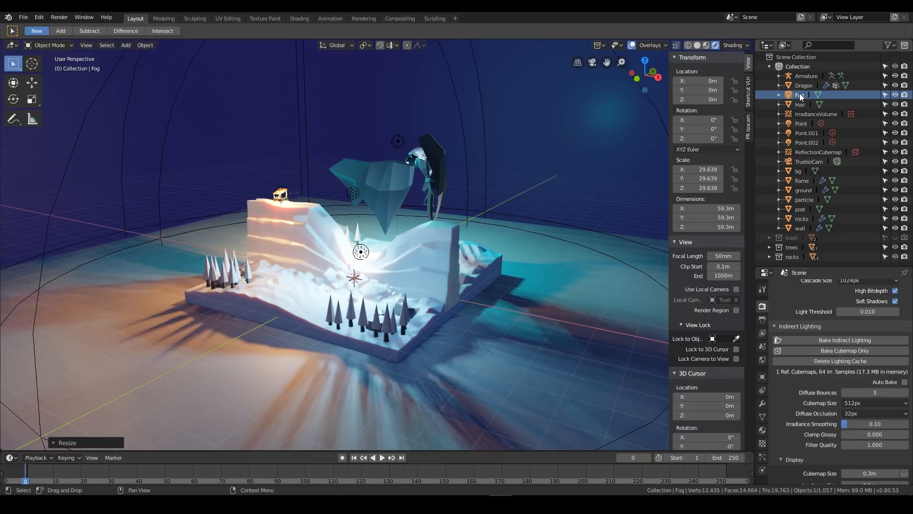
{"action": "left_click", "coordinate": [763, 429]}
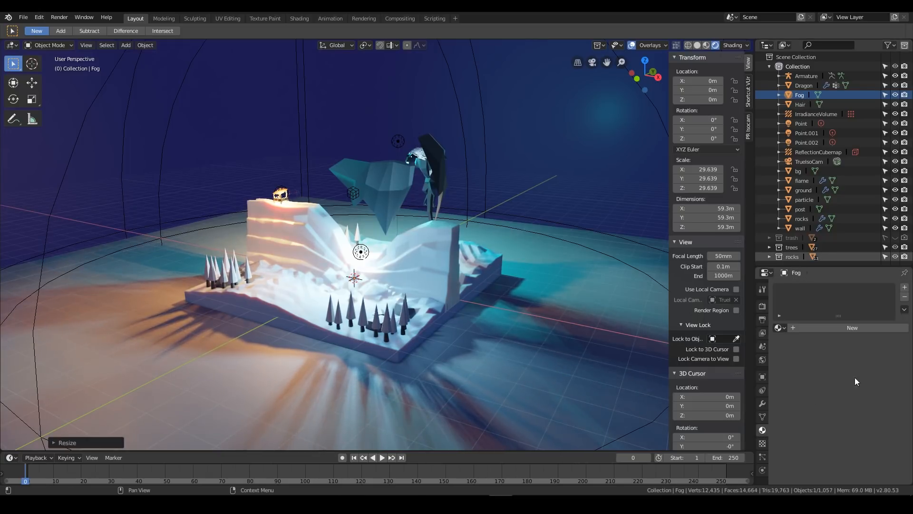
Create a new material named Fog on the enclosing cube and remove its surface shader
{"action": "left_click", "coordinate": [815, 327]}
{"action": "double_click", "coordinate": [800, 290]}
{"action": "type", "text": "Fog"}
{"action": "key", "text": "Return"}
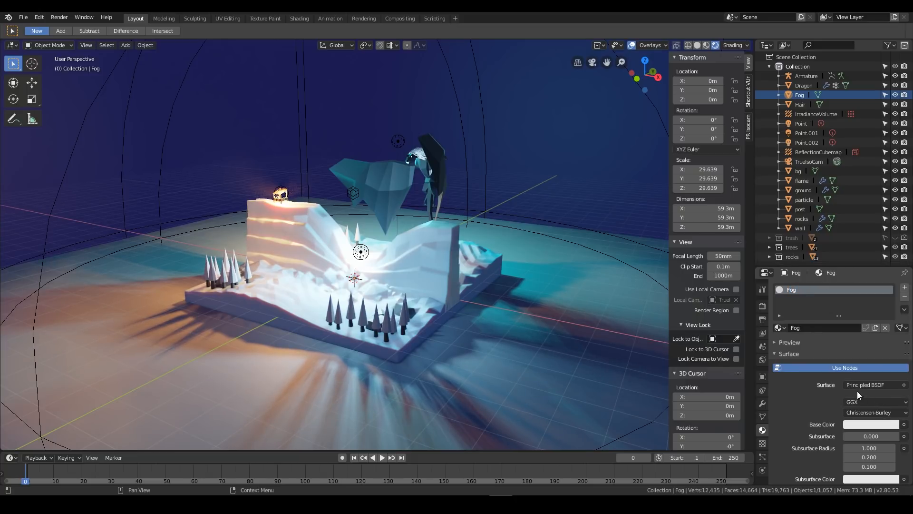
{"action": "left_click", "coordinate": [861, 384]}
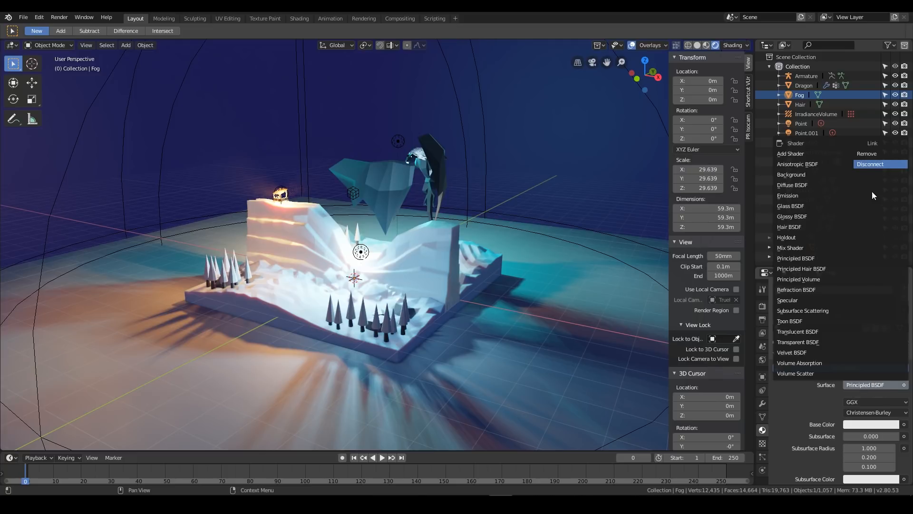
{"action": "left_click", "coordinate": [866, 153]}
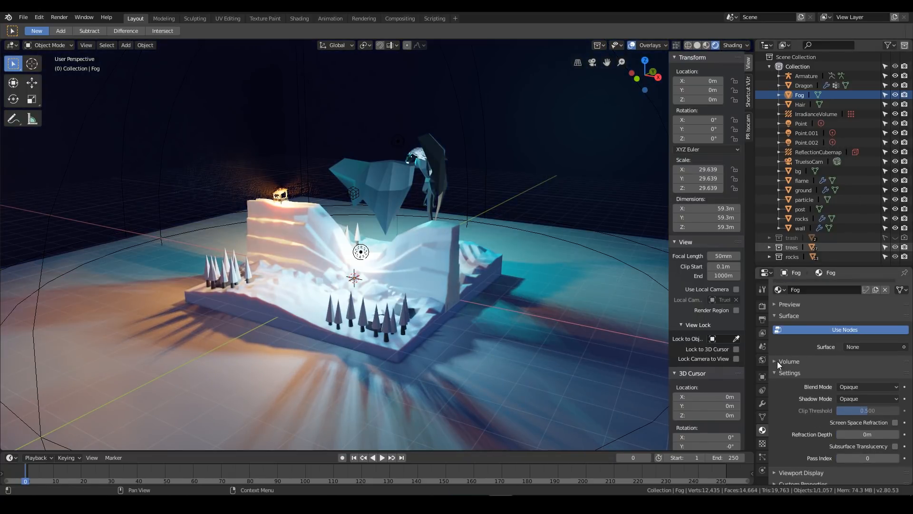
Assign a Volume Scatter shader to the Fog material's volume and set its density to 0.1
{"action": "left_click", "coordinate": [777, 361]}
{"action": "left_click", "coordinate": [863, 375]}
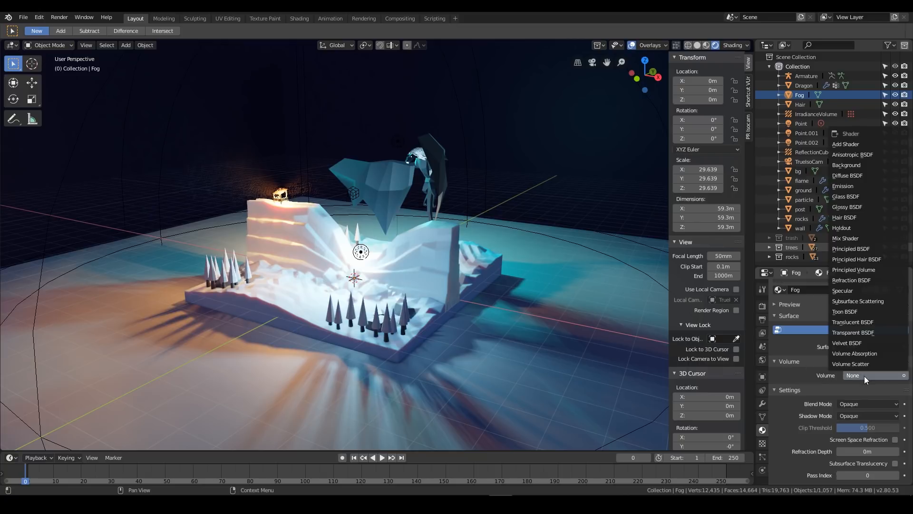
{"action": "left_click", "coordinate": [858, 364]}
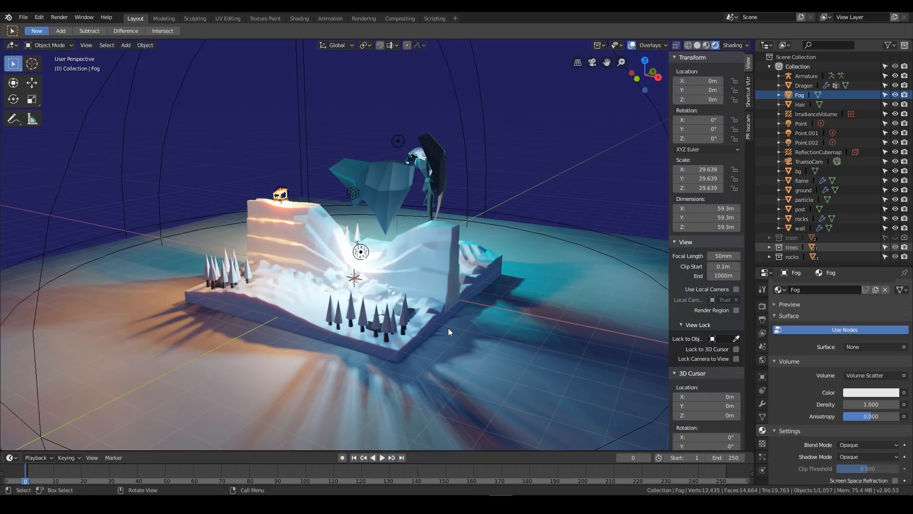
{"action": "left_click", "coordinate": [873, 404]}
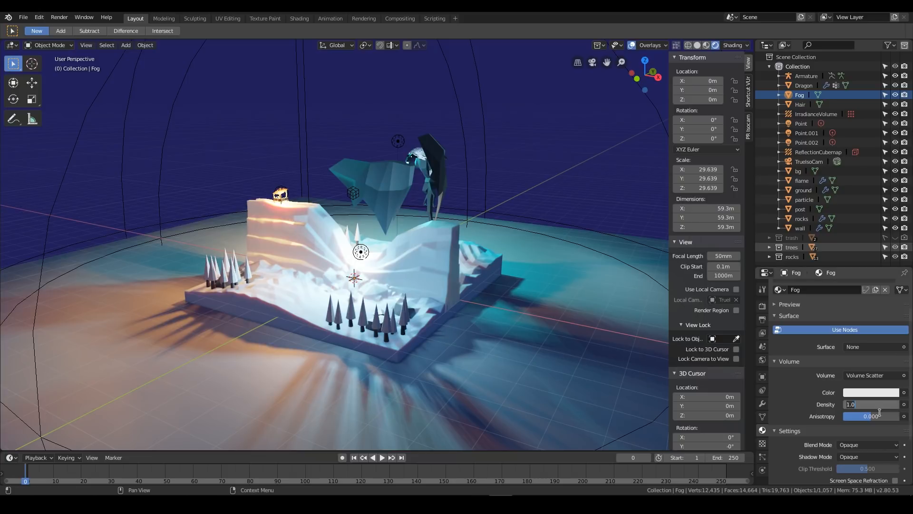
{"action": "type", "text": ".1"}
{"action": "key", "text": "Return"}
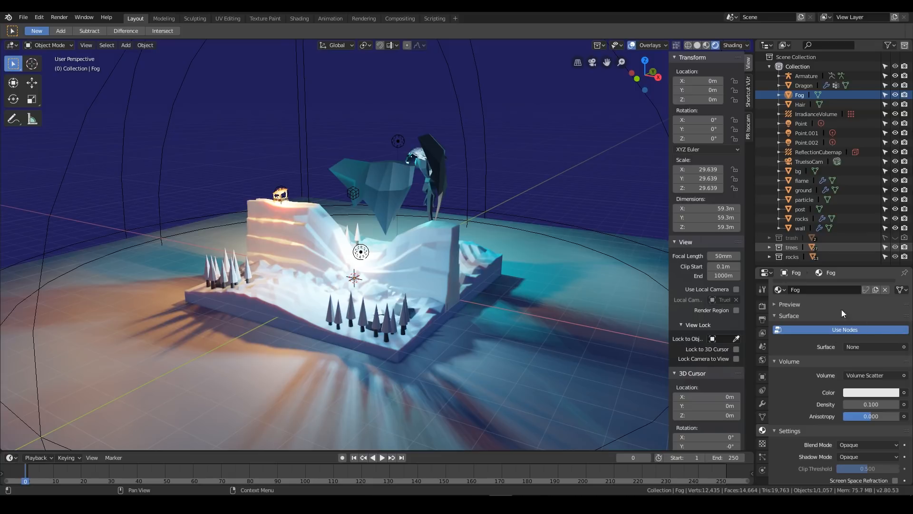
Enable Volumetric in the Eevee render settings and expand its options, collapsing the other expanded render sections
{"action": "left_click", "coordinate": [762, 306]}
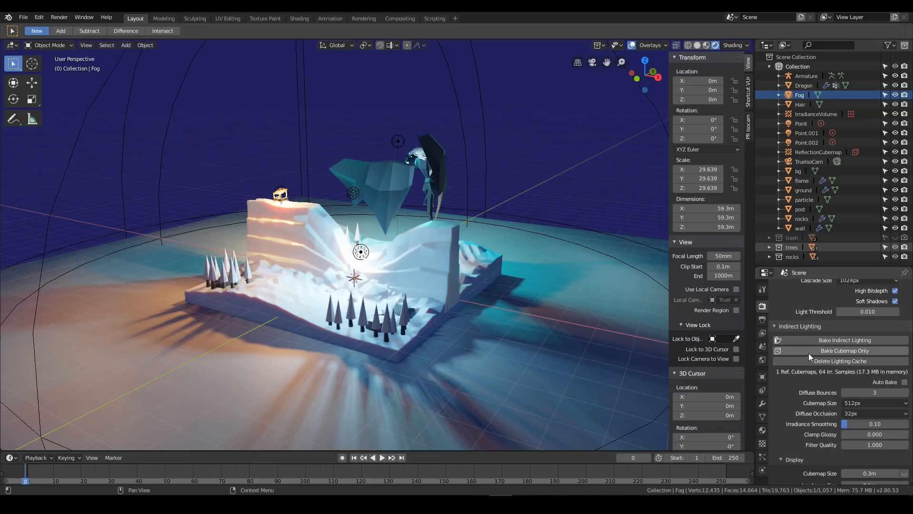
{"action": "scroll", "coordinate": [808, 383], "scroll_direction": "up", "scroll_amount": 8}
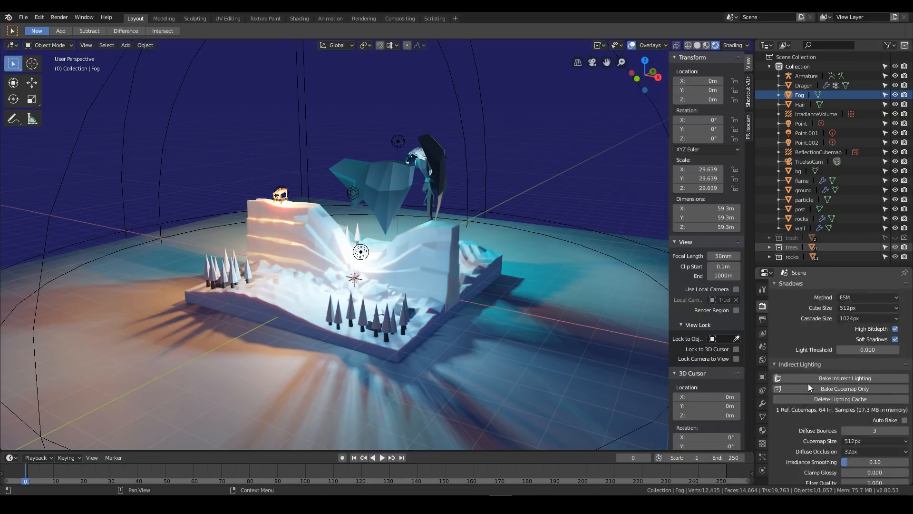
{"action": "left_click", "coordinate": [775, 398]}
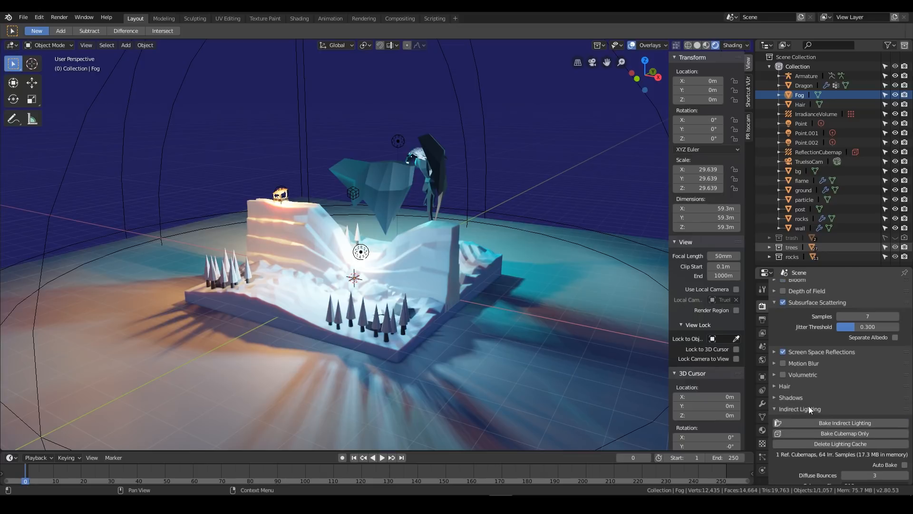
{"action": "left_click", "coordinate": [781, 408]}
{"action": "left_click", "coordinate": [775, 302]}
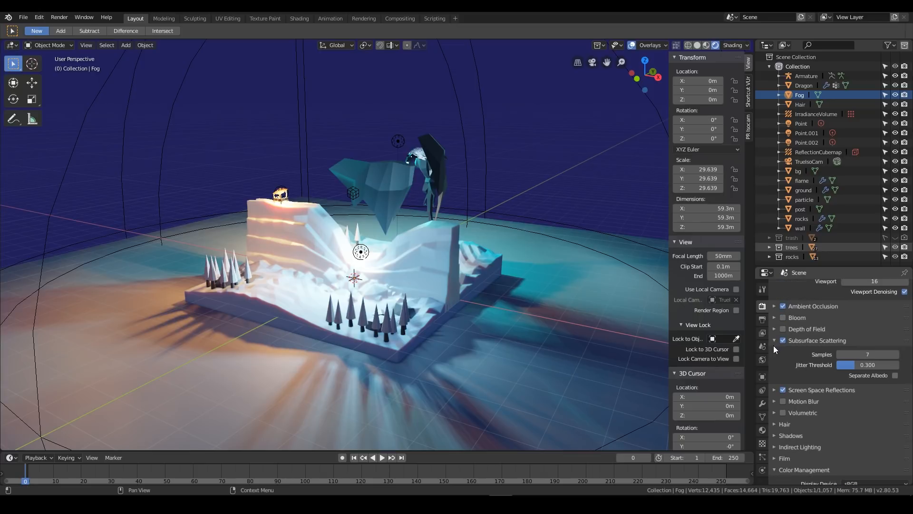
{"action": "left_click", "coordinate": [776, 430]}
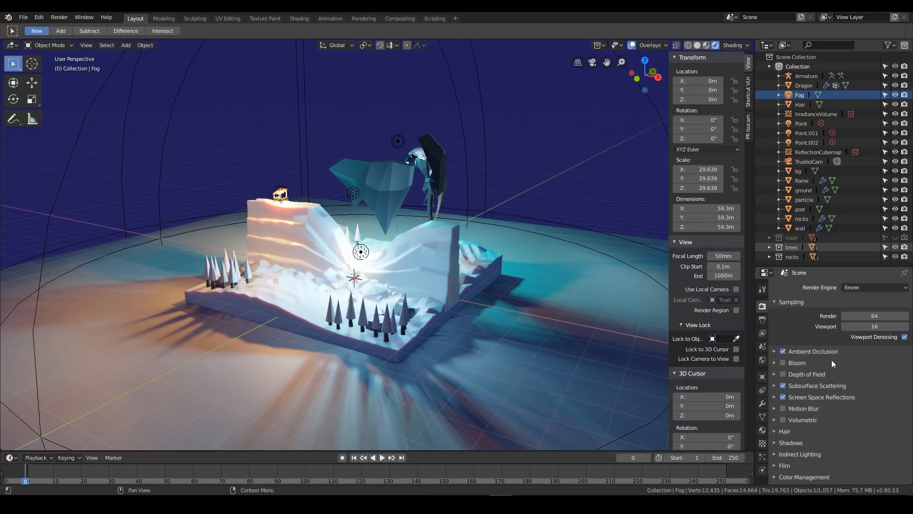
{"action": "scroll", "coordinate": [834, 411], "scroll_direction": "down", "scroll_amount": 1}
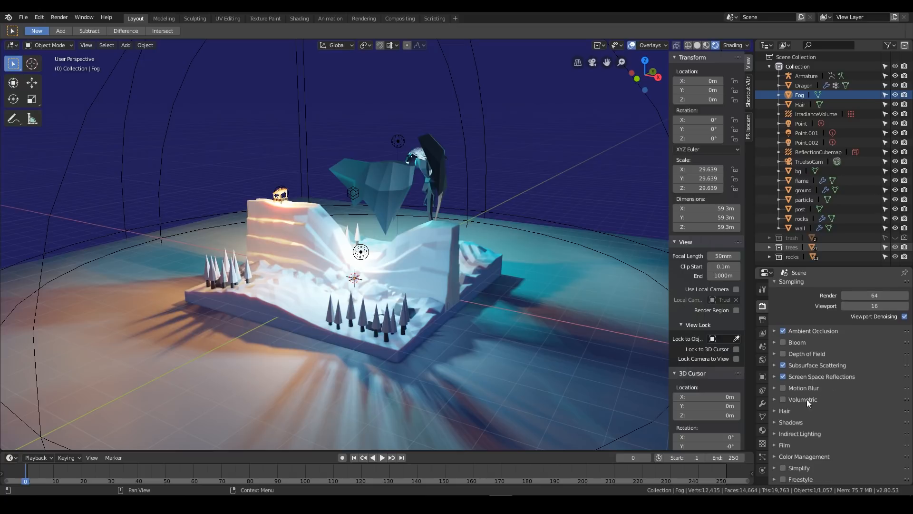
{"action": "left_click", "coordinate": [783, 400]}
{"action": "left_click", "coordinate": [774, 399]}
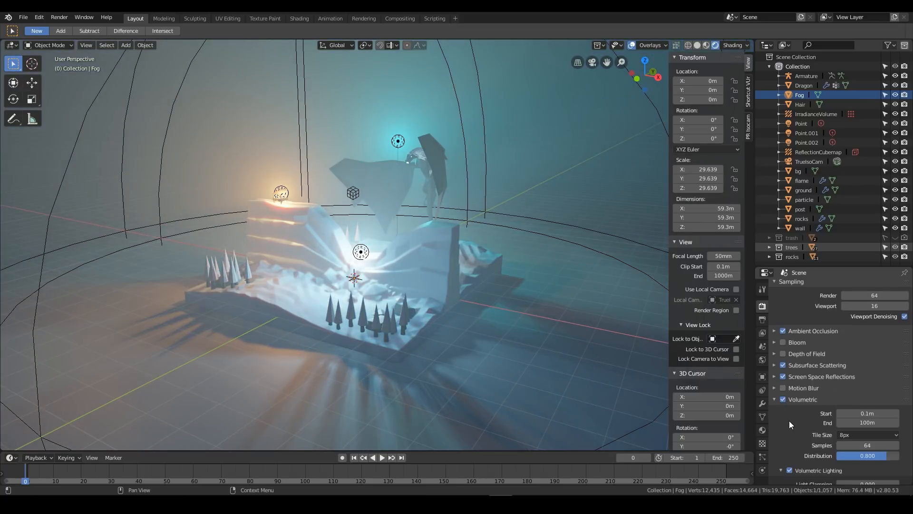
{"action": "scroll", "coordinate": [790, 416], "scroll_direction": "down", "scroll_amount": 2}
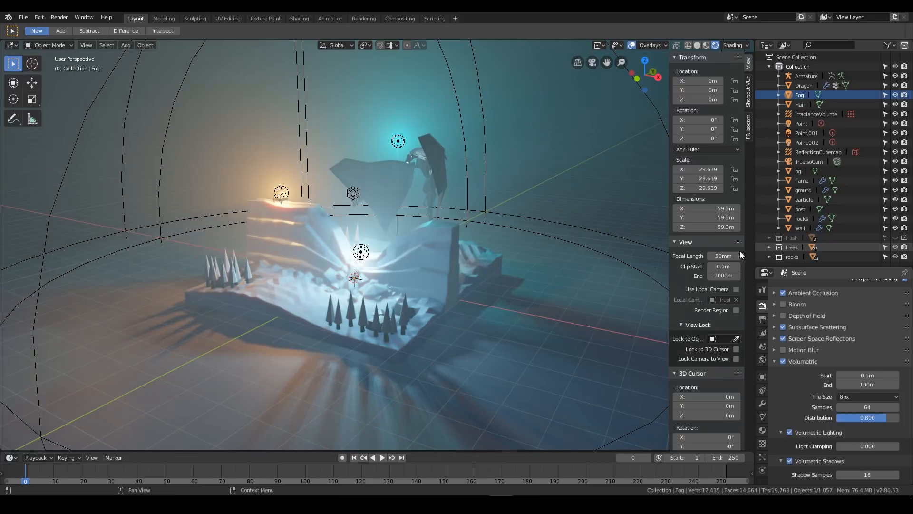
Hide the viewport overlays and inspect the foggy diorama from a higher angle
{"action": "left_click", "coordinate": [631, 45]}
{"action": "middle_click_drag", "start_coordinate": [377, 217], "coordinate": [570, 285]}
{"action": "scroll", "coordinate": [453, 221], "scroll_direction": "up", "scroll_amount": 4}
{"action": "scroll", "coordinate": [453, 221], "scroll_direction": "down", "scroll_amount": 4}
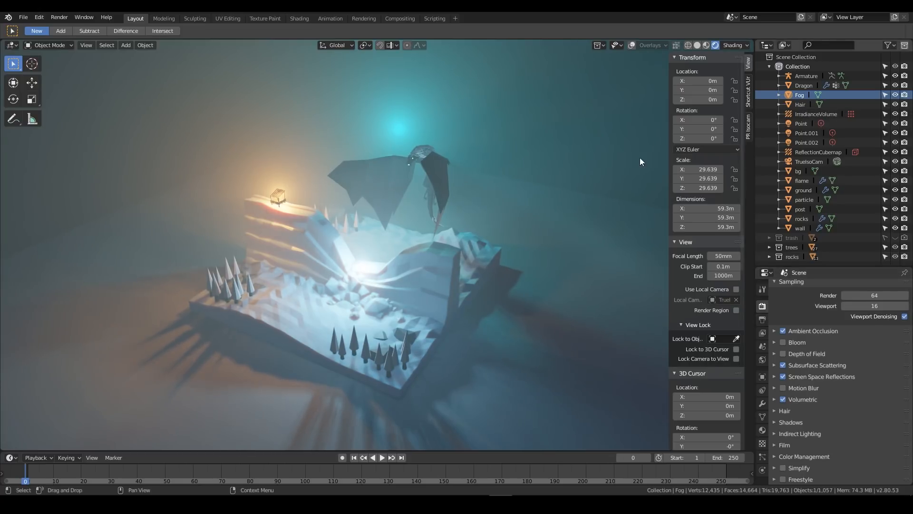
Set the Fog material's volume density to 0.05 and examine the thinner fog from several angles
{"action": "left_click", "coordinate": [762, 429]}
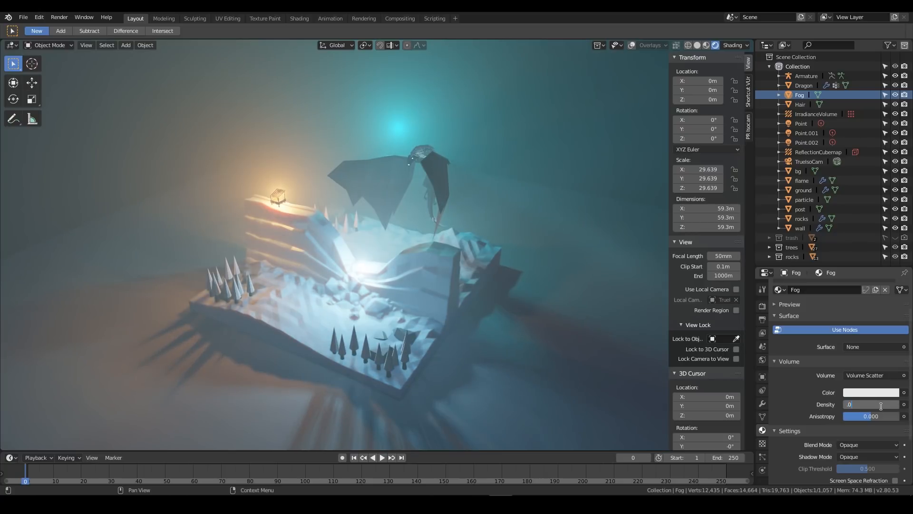
{"action": "key", "text": "Return"}
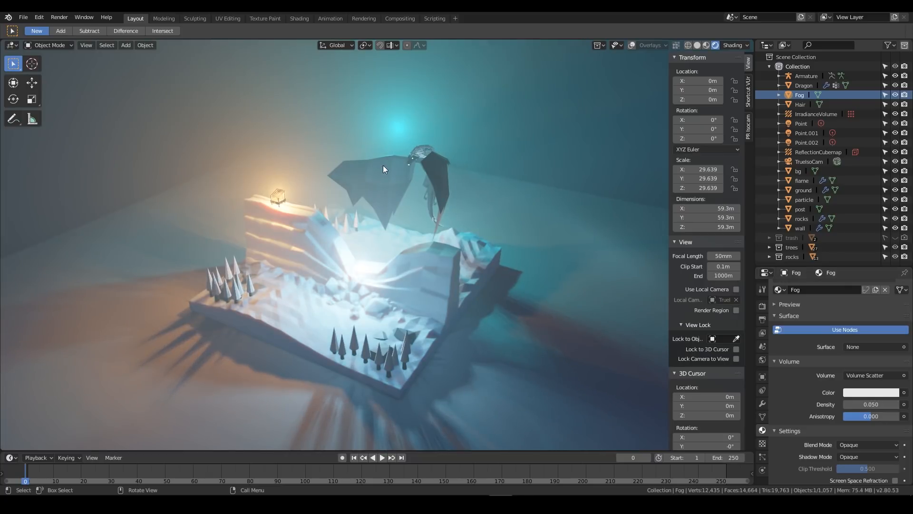
{"action": "middle_click_drag", "start_coordinate": [373, 205], "coordinate": [412, 184]}
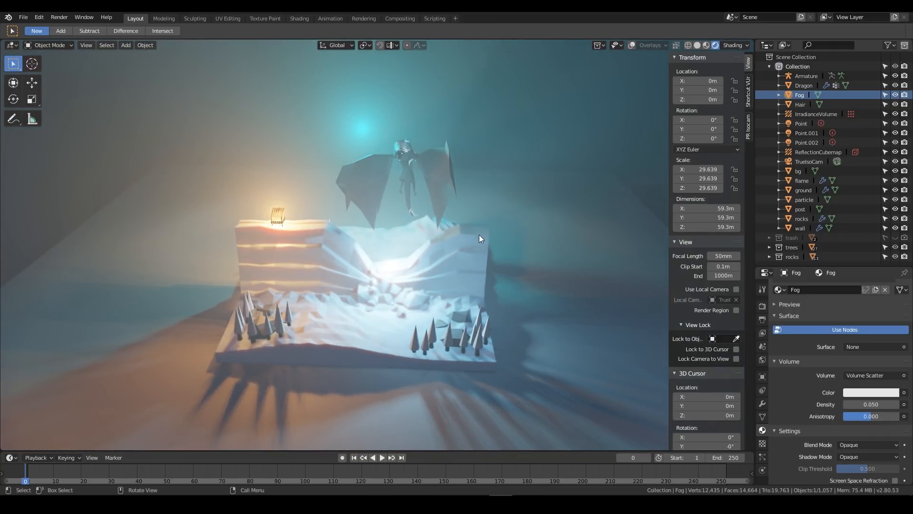
{"action": "middle_click_drag", "start_coordinate": [506, 182], "coordinate": [492, 198]}
{"action": "scroll", "coordinate": [484, 192], "scroll_direction": "up", "scroll_amount": 3}
Play the animation while viewing the foggy diorama from different sides, then stop playback
{"action": "key", "text": "space"}
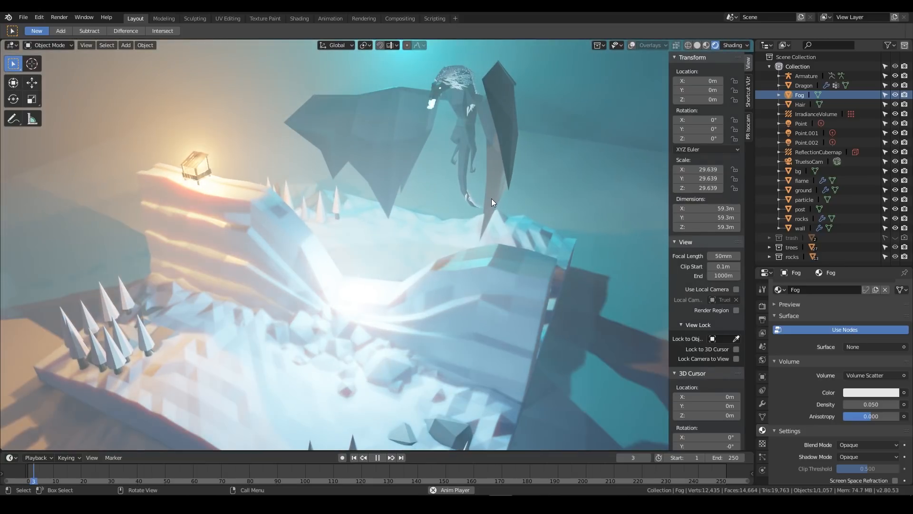
{"action": "middle_click_drag", "start_coordinate": [478, 239], "coordinate": [493, 228]}
{"action": "scroll", "coordinate": [527, 233], "scroll_direction": "down", "scroll_amount": 3}
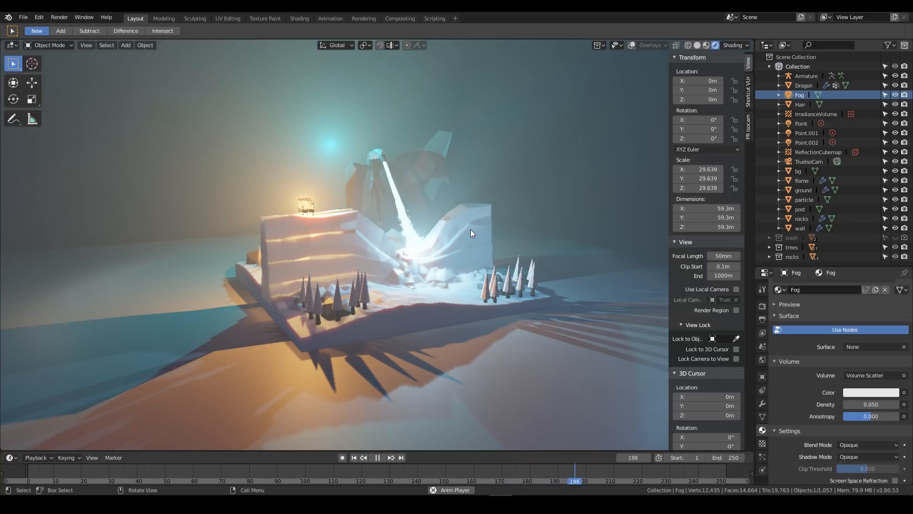
{"action": "left_click_drag", "start_coordinate": [192, 475], "coordinate": [205, 473]}
{"action": "key", "text": "Escape"}
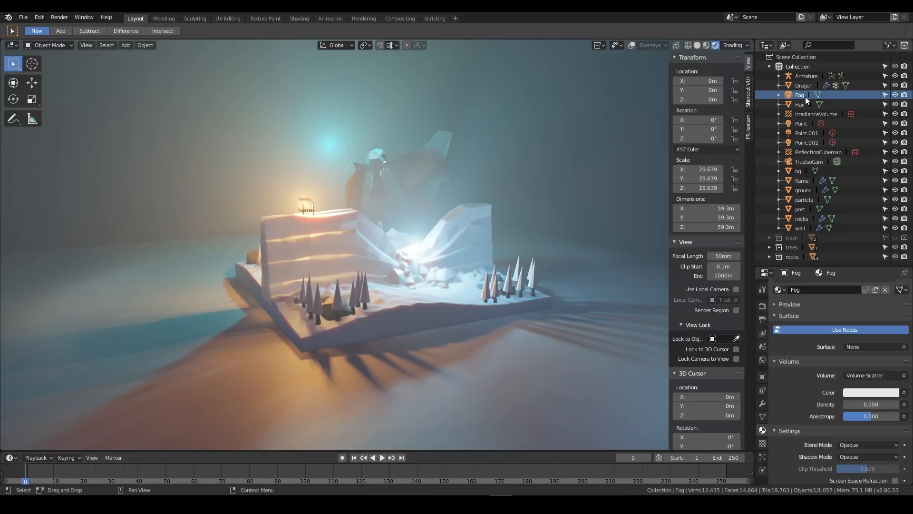
Select the flame emitter, show the overlays again, locate it in the viewport and open its particle settings
{"action": "left_click", "coordinate": [803, 180]}
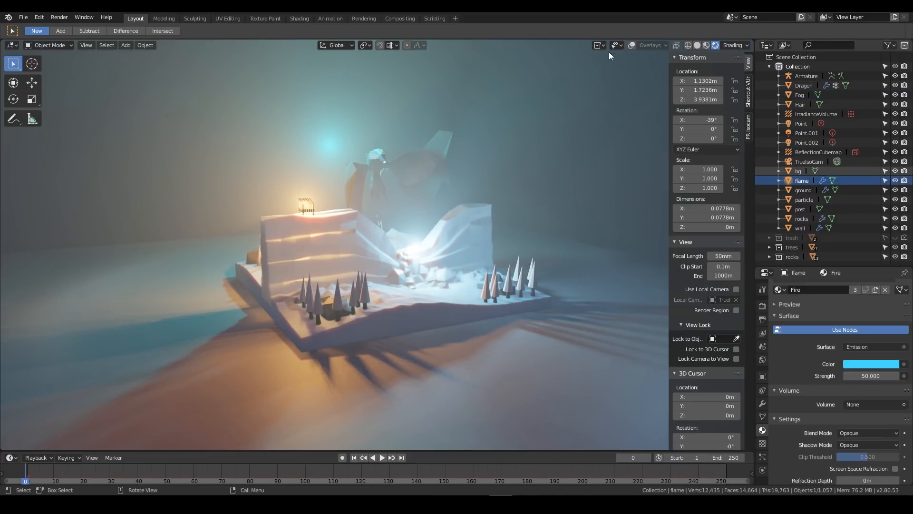
{"action": "left_click", "coordinate": [631, 45]}
{"action": "key", "text": "KP_Decimal"}
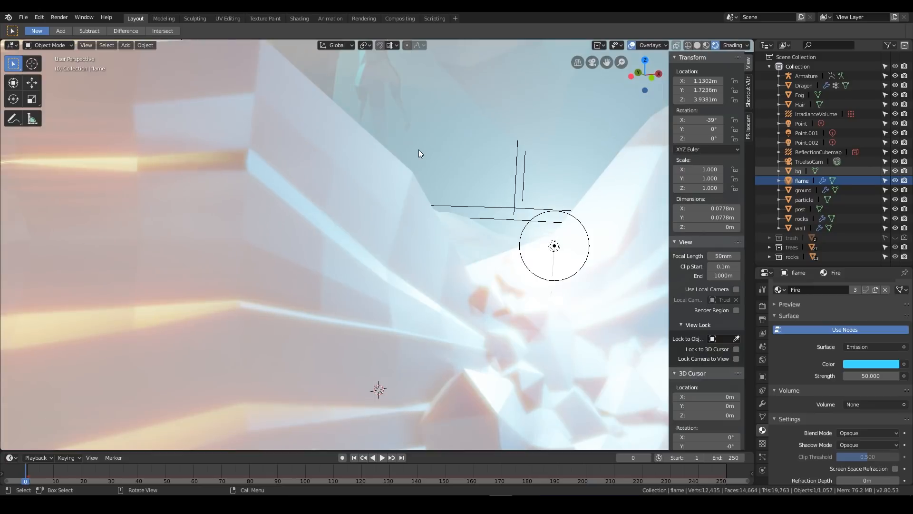
{"action": "scroll", "coordinate": [381, 247], "scroll_direction": "down", "scroll_amount": 5}
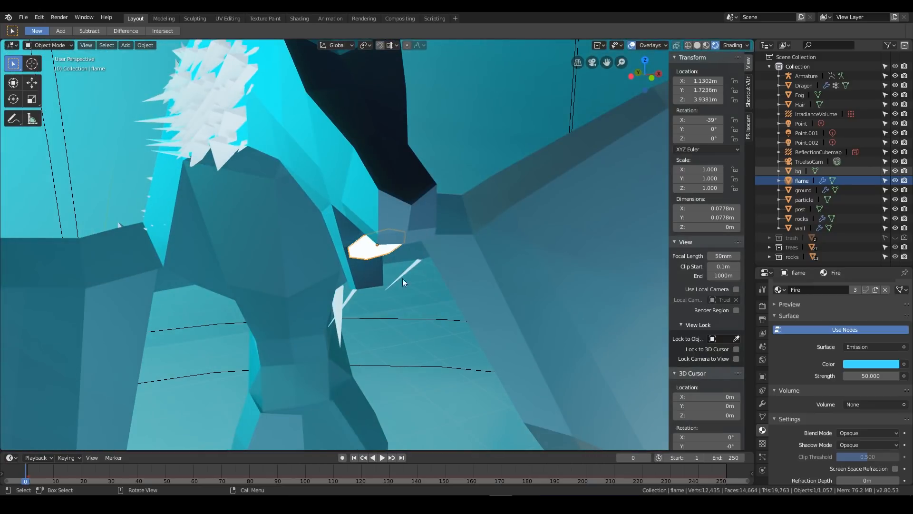
{"action": "scroll", "coordinate": [416, 294], "scroll_direction": "down", "scroll_amount": 10}
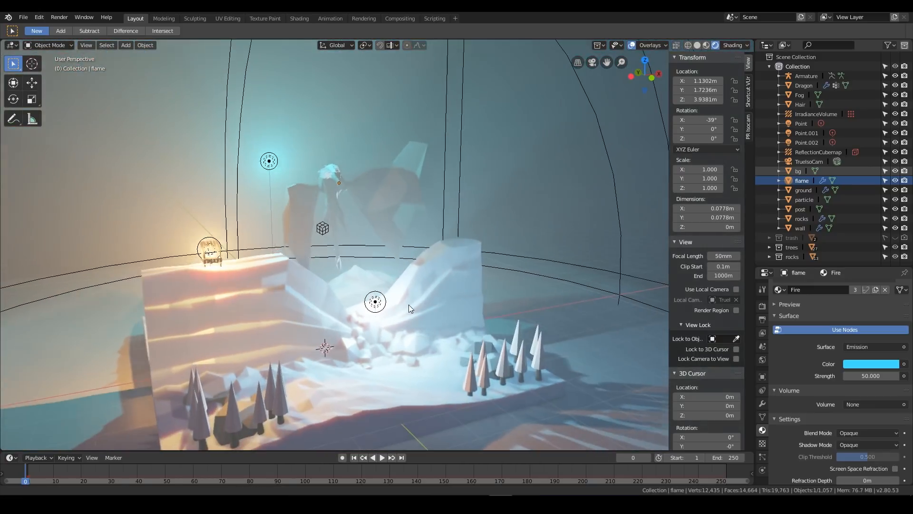
{"action": "scroll", "coordinate": [409, 305], "scroll_direction": "up", "scroll_amount": 5}
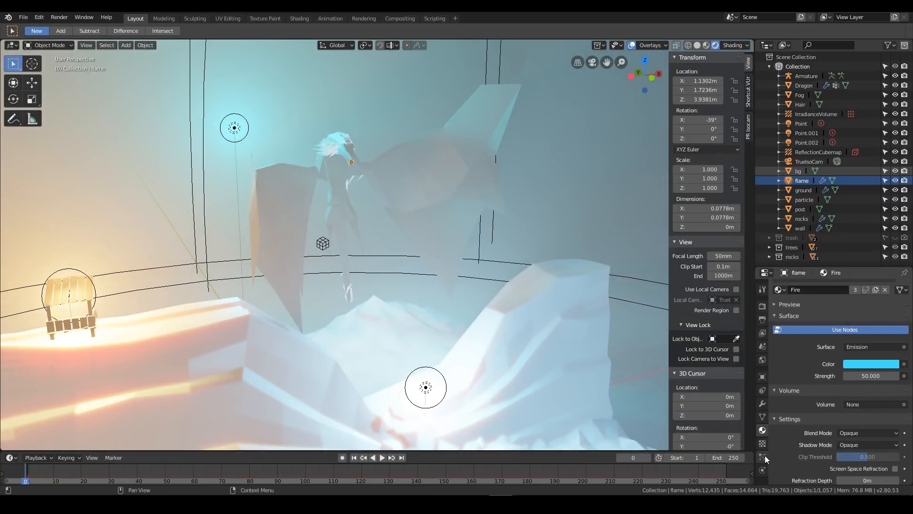
{"action": "left_click", "coordinate": [763, 456]}
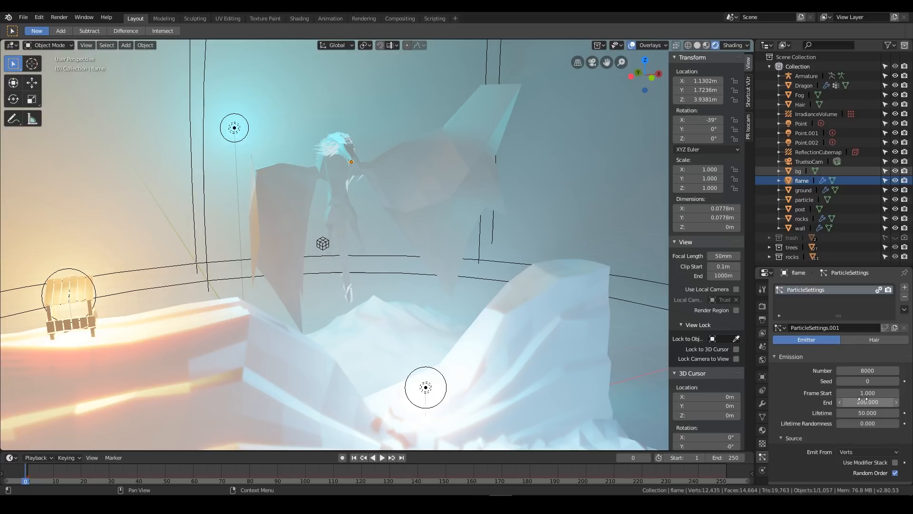
{"action": "left_click", "coordinate": [868, 412]}
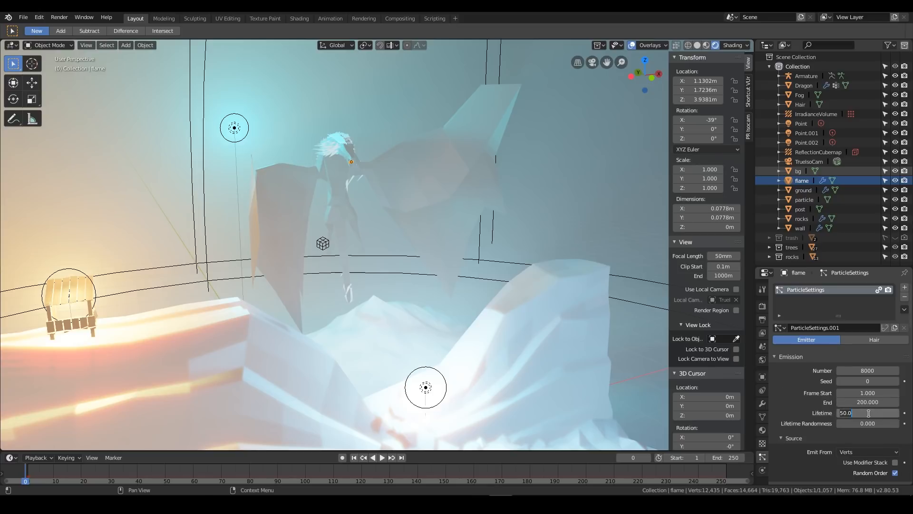
{"action": "type", "text": "200"}
{"action": "key", "text": "Return"}
{"action": "left_click", "coordinate": [871, 413]}
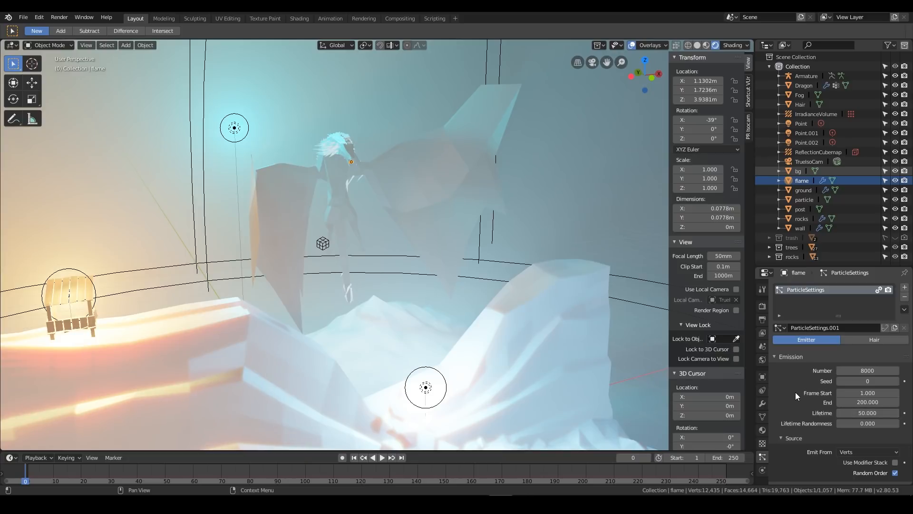
Set the flame particles' emission end frame to 250 and play the animation to check the stream
{"action": "left_click", "coordinate": [861, 404]}
{"action": "type", "text": "250"}
{"action": "key", "text": "Return"}
{"action": "key", "text": "space"}
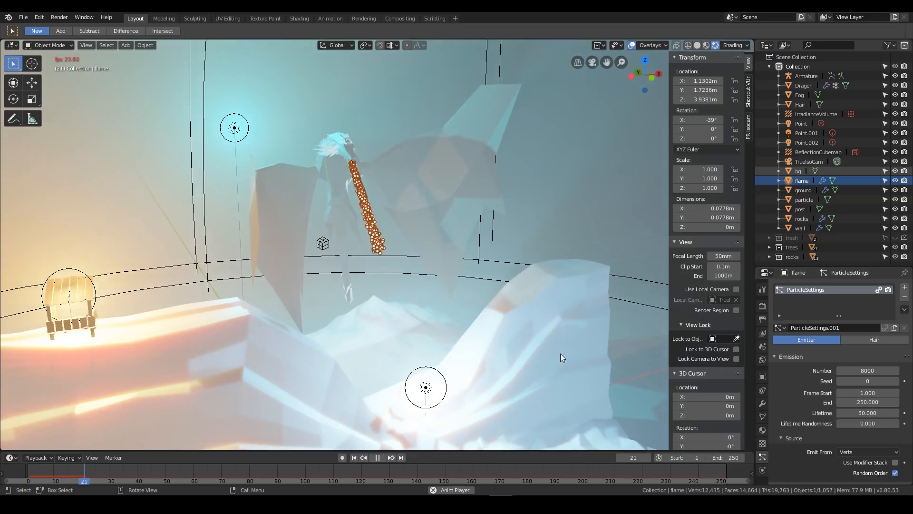
{"action": "key", "text": "space"}
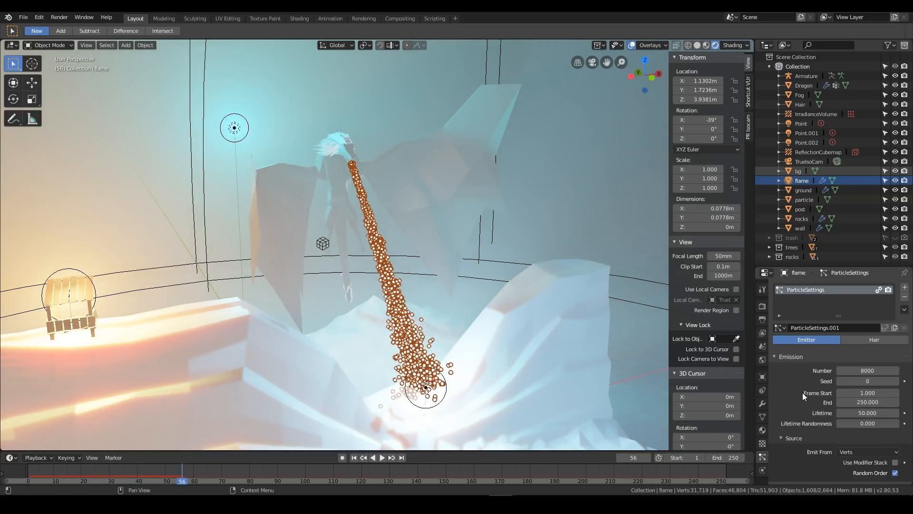
Set the flame particles' normal velocity to -4 m/s and play the animation to check the stream
{"action": "scroll", "coordinate": [803, 393], "scroll_direction": "down", "scroll_amount": 4}
{"action": "scroll", "coordinate": [801, 393], "scroll_direction": "down", "scroll_amount": 3}
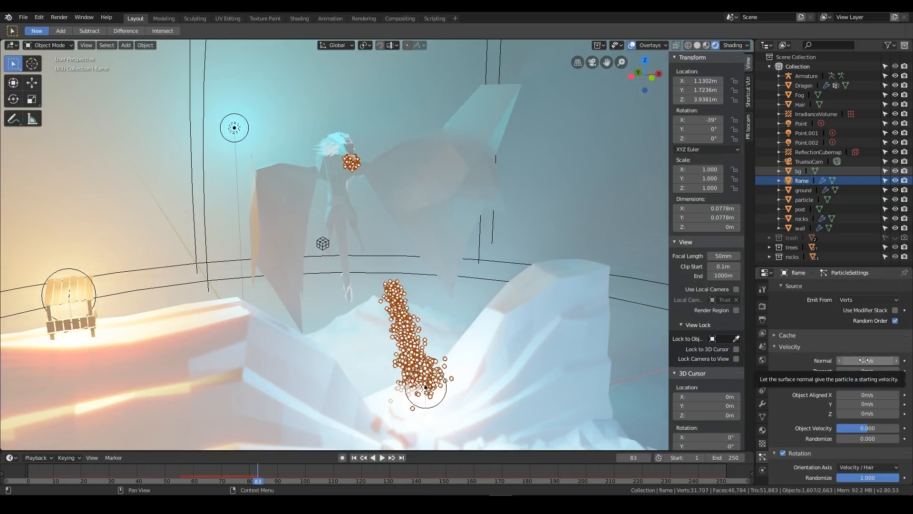
{"action": "left_click", "coordinate": [865, 363]}
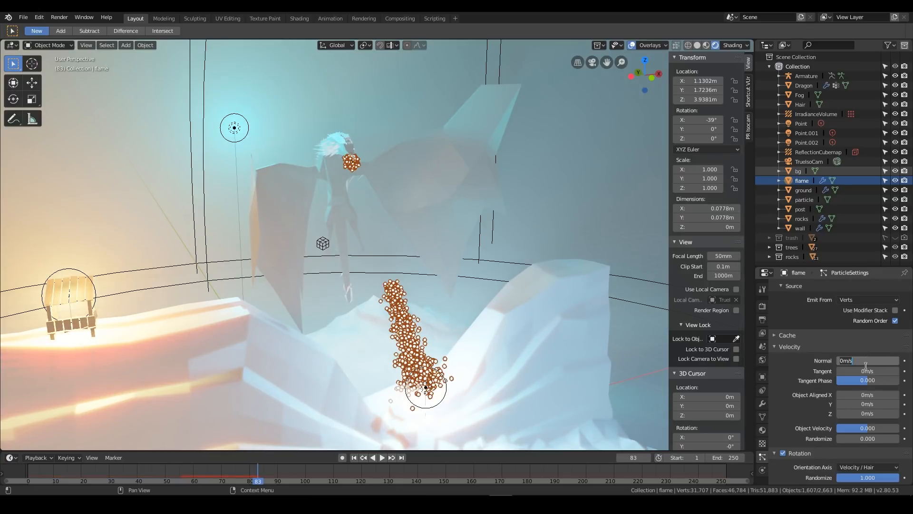
{"action": "type", "text": "-4"}
{"action": "key", "text": "Return"}
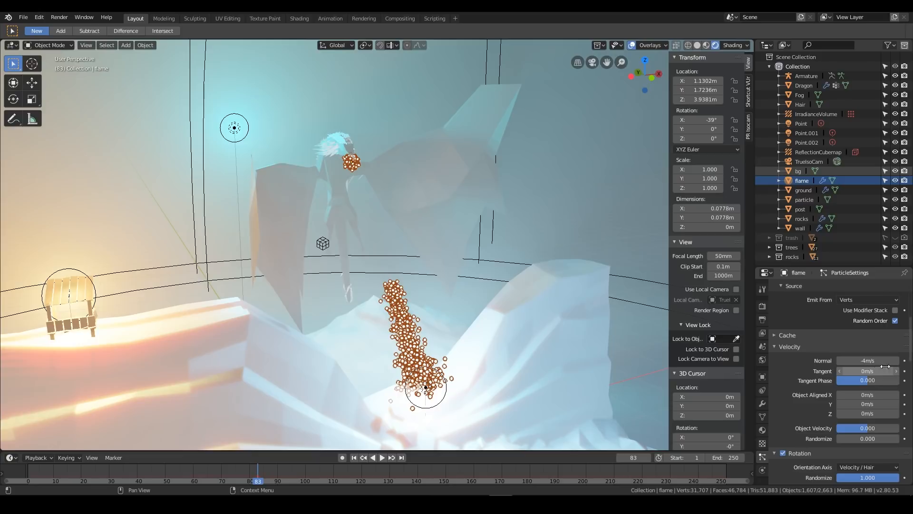
{"action": "key", "text": "space"}
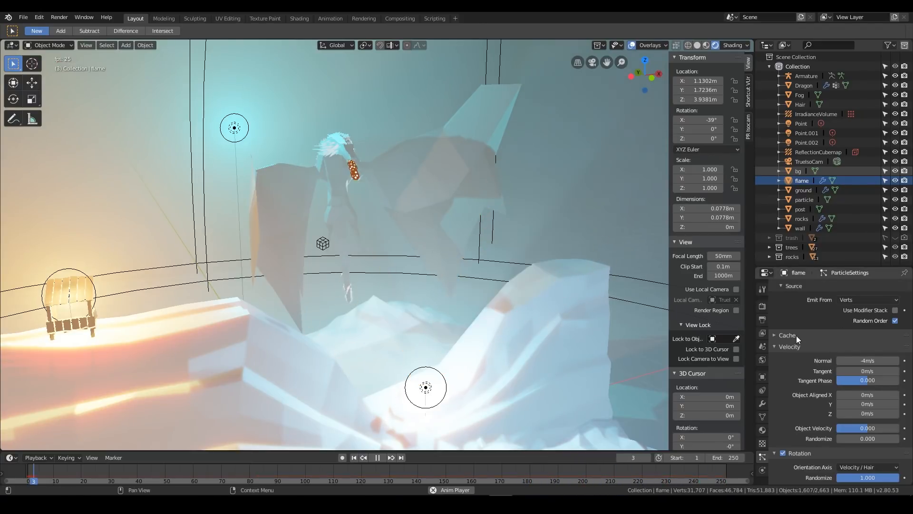
Set the flame particles' normal velocity to -3 m/s and watch the stream before stopping playback
{"action": "left_click", "coordinate": [864, 360]}
{"action": "type", "text": "-3"}
{"action": "key", "text": "Return"}
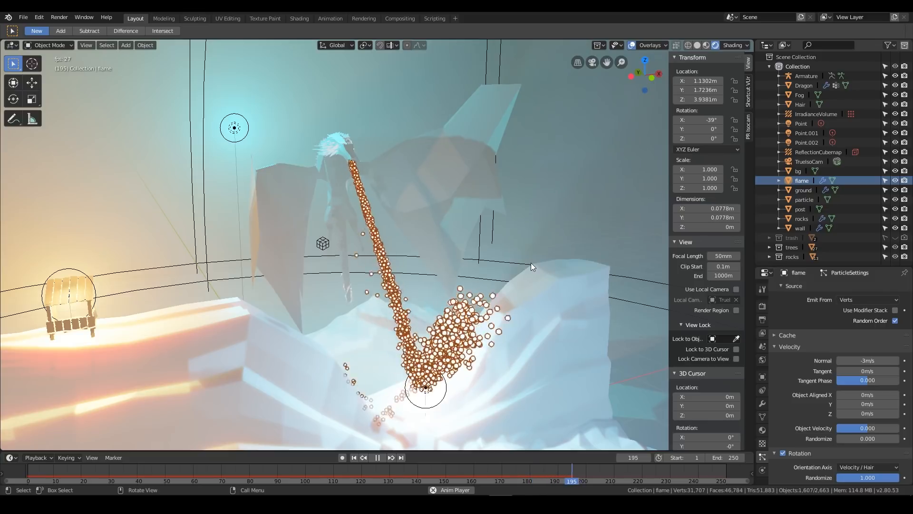
{"action": "key", "text": "space"}
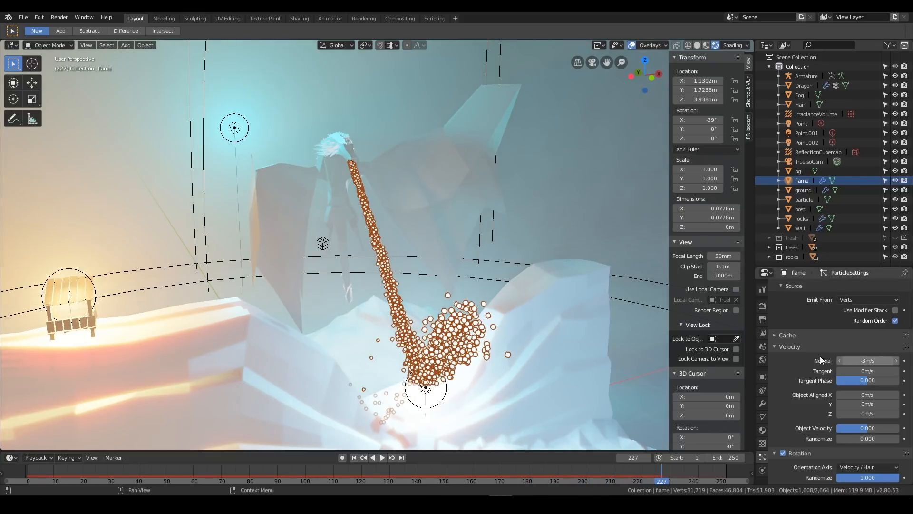
Set the flame particles' lifetime to 30 frames and replay the animation to check where the stream ends
{"action": "scroll", "coordinate": [789, 406], "scroll_direction": "up", "scroll_amount": 8}
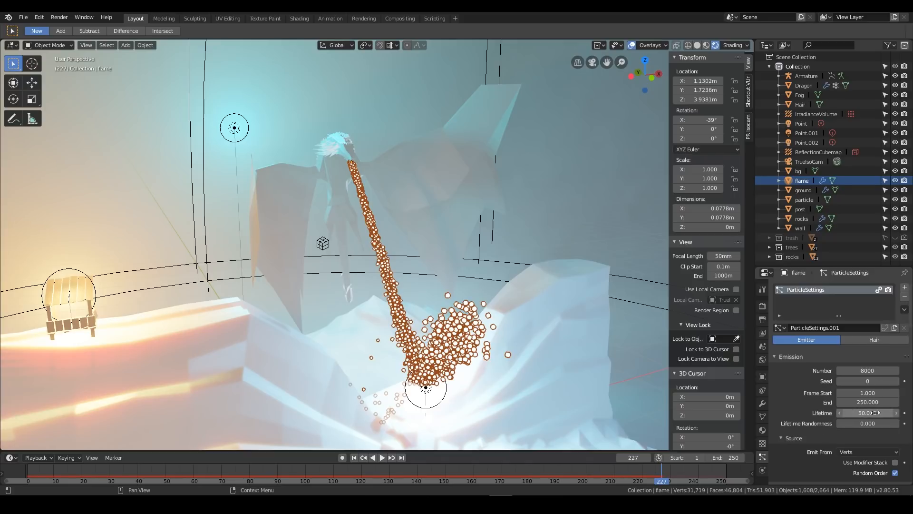
{"action": "key", "text": "space"}
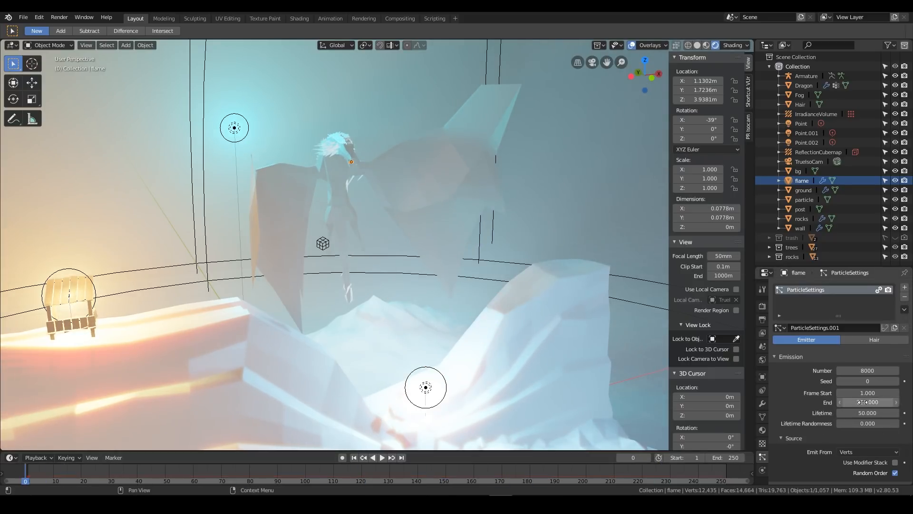
{"action": "left_click", "coordinate": [873, 412]}
{"action": "type", "text": "46.4"}
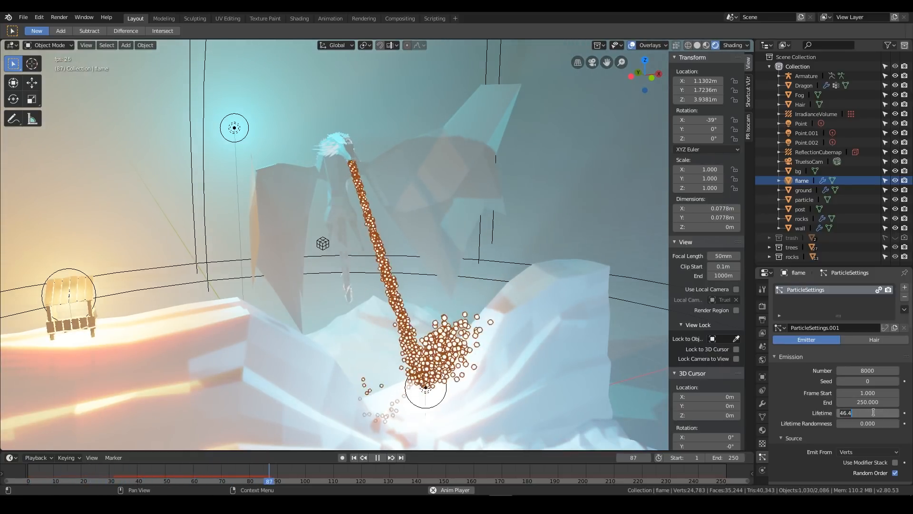
{"action": "type", "text": "30"}
{"action": "key", "text": "Return"}
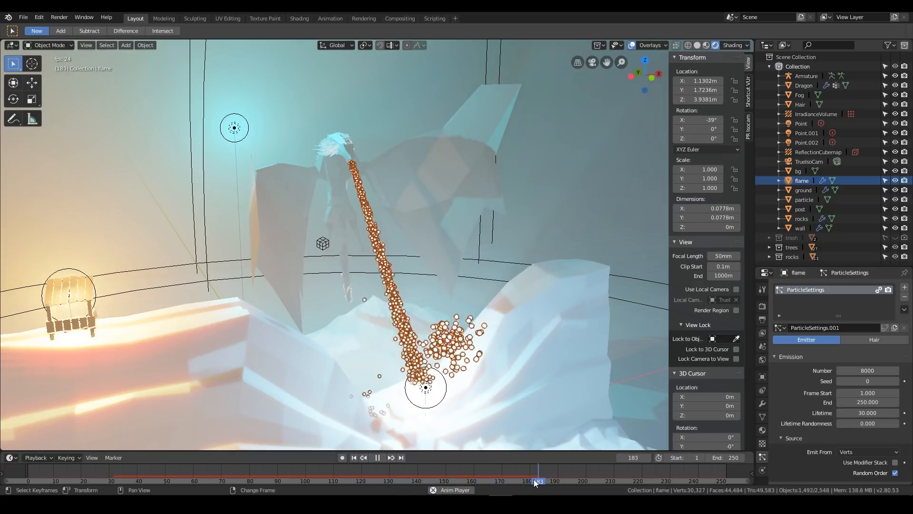
{"action": "key", "text": "Escape"}
{"action": "key", "text": "space"}
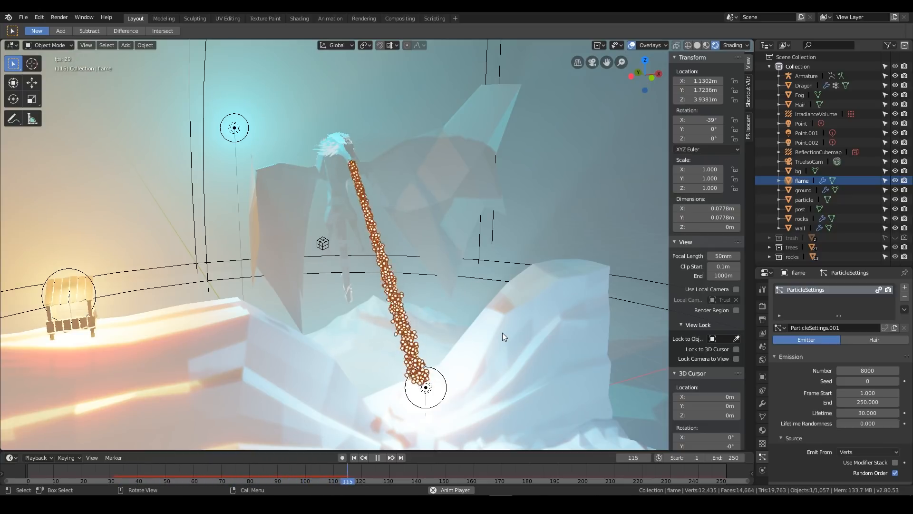
{"action": "key", "text": "space"}
Set the flame particles' lifetime to 35 frames and replay the animation from the start
{"action": "left_click", "coordinate": [866, 414]}
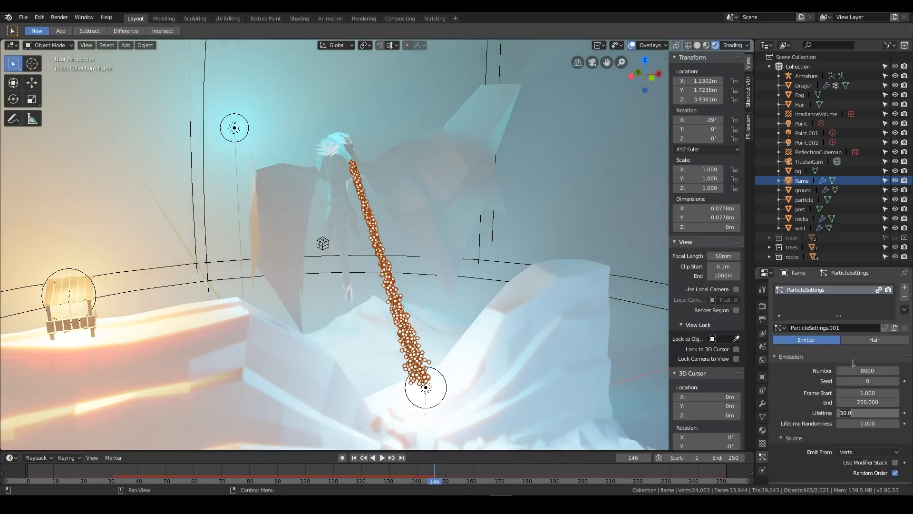
{"action": "key", "text": "Return"}
{"action": "right_click_drag", "start_coordinate": [334, 464], "coordinate": [26, 466]}
{"action": "key", "text": "space"}
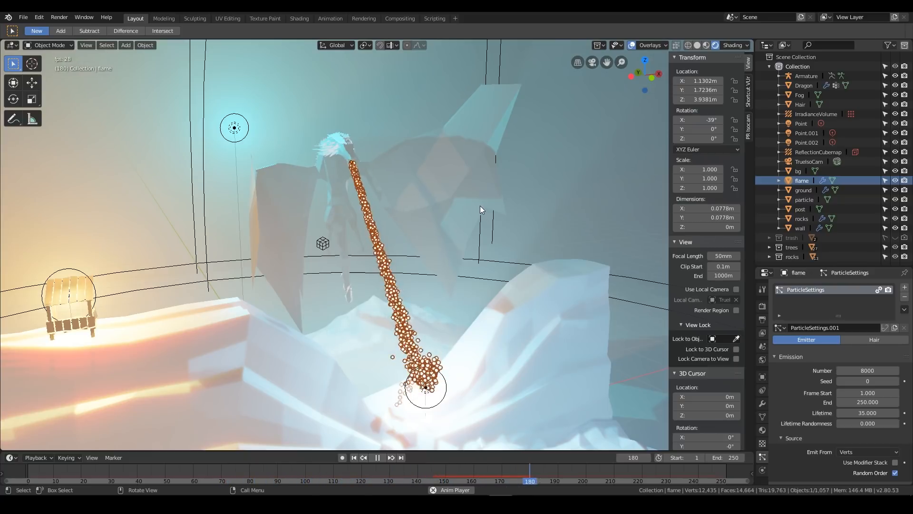
{"action": "key", "text": "space"}
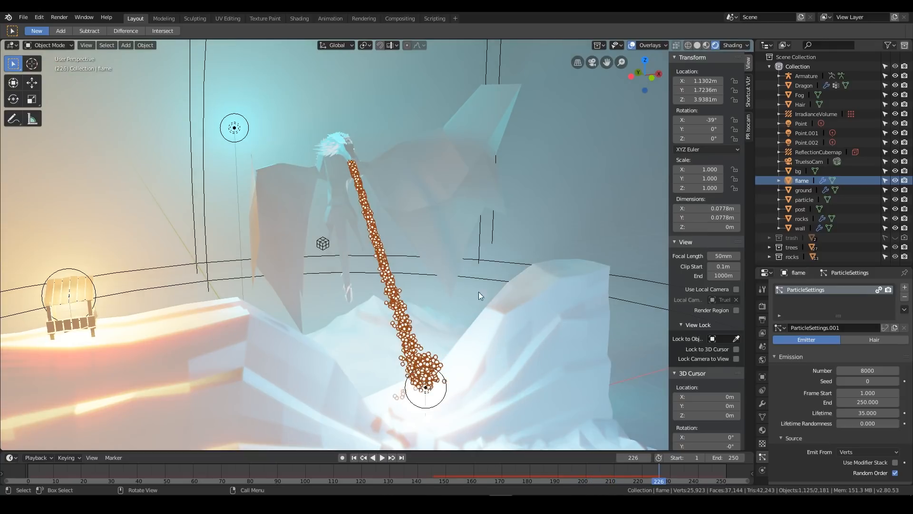
Select the dragon mesh and return the timeline to frame 0
{"action": "middle_click_drag", "start_coordinate": [538, 239], "coordinate": [466, 205]}
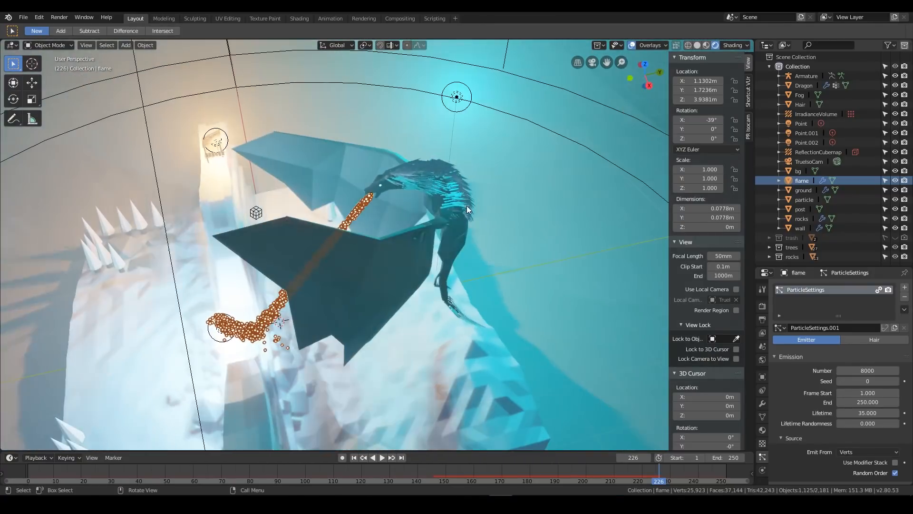
{"action": "left_click", "coordinate": [410, 236]}
{"action": "right_click_drag", "start_coordinate": [607, 472], "coordinate": [25, 472]}
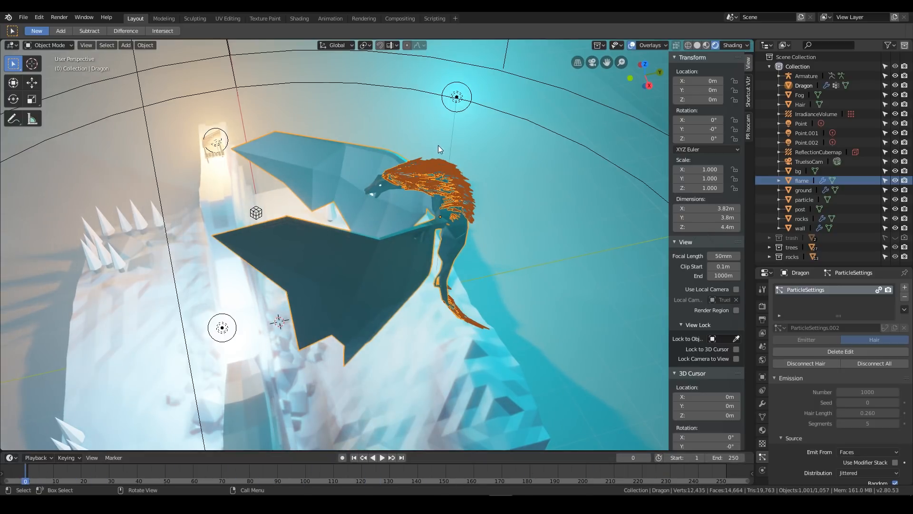
{"action": "middle_click_drag", "start_coordinate": [466, 147], "coordinate": [456, 181]}
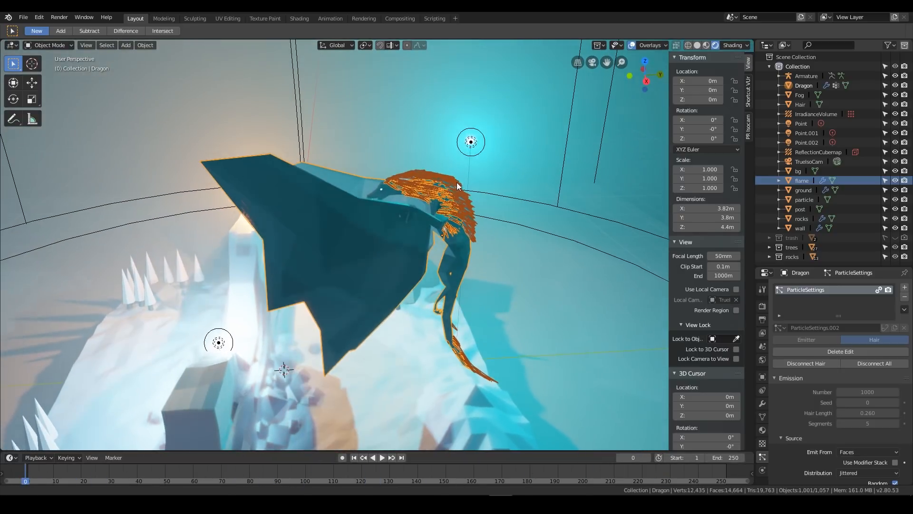
{"action": "scroll", "coordinate": [449, 198], "scroll_direction": "up", "scroll_amount": 4}
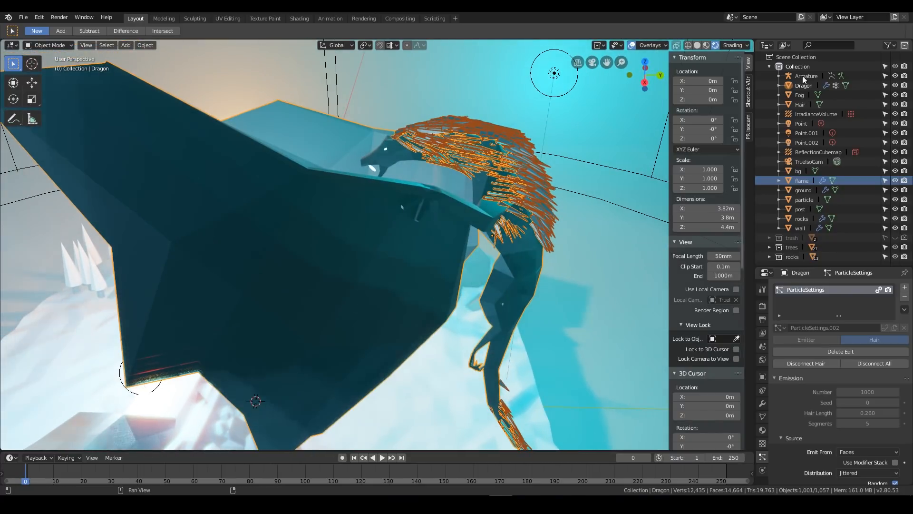
Select the dragon's armature and turn on the display of bones in the viewport overlays
{"action": "left_click", "coordinate": [807, 80]}
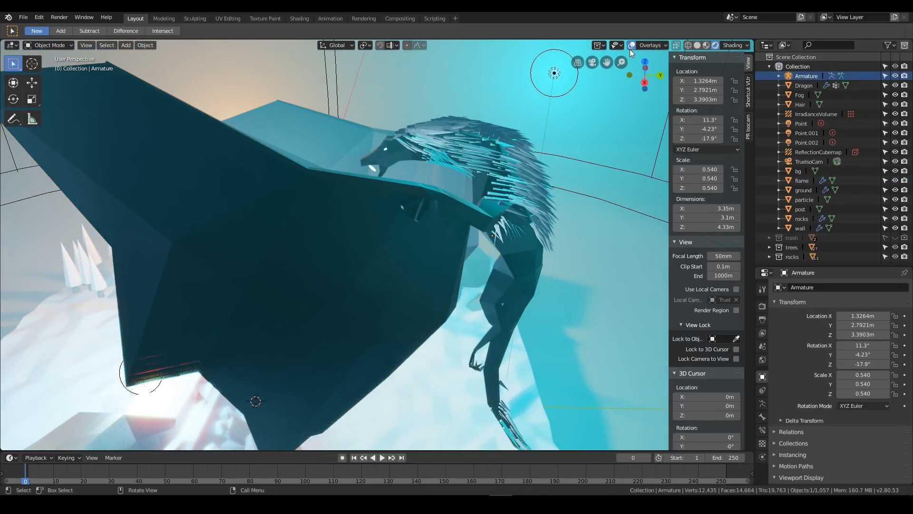
{"action": "left_click", "coordinate": [650, 46]}
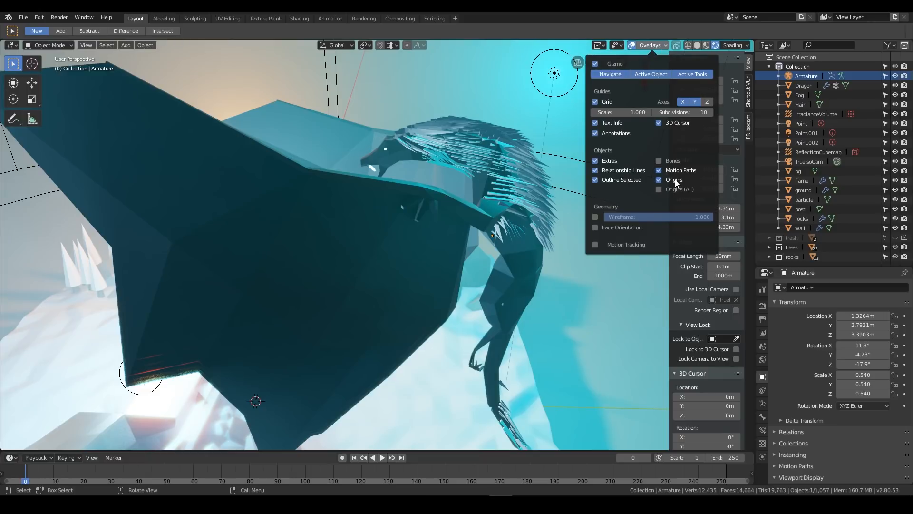
{"action": "left_click", "coordinate": [658, 161]}
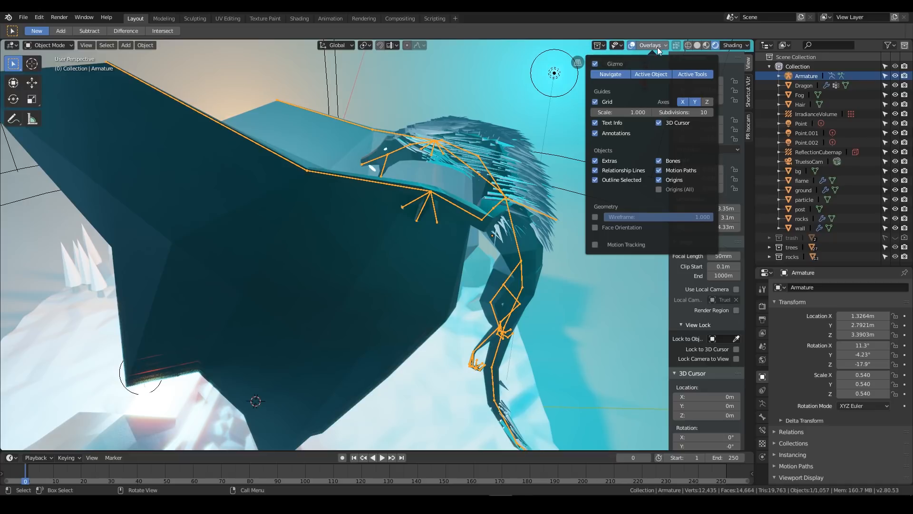
{"action": "middle_click_drag", "start_coordinate": [437, 197], "coordinate": [114, 65]}
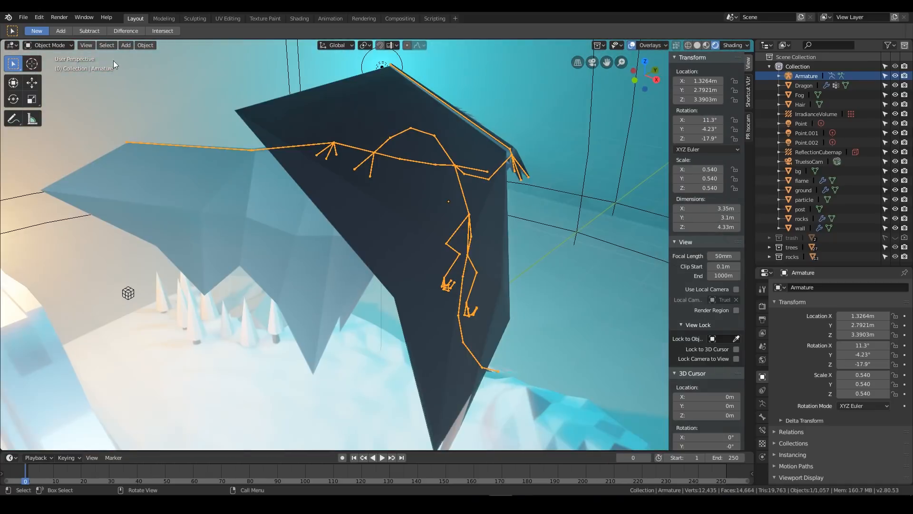
Switch the armature to Pose Mode and try rotating the inner bone of the dragon's left wing
{"action": "left_click", "coordinate": [52, 45]}
{"action": "left_click", "coordinate": [54, 78]}
{"action": "middle_click_drag", "start_coordinate": [522, 138], "coordinate": [381, 236]}
{"action": "left_click", "coordinate": [384, 240]}
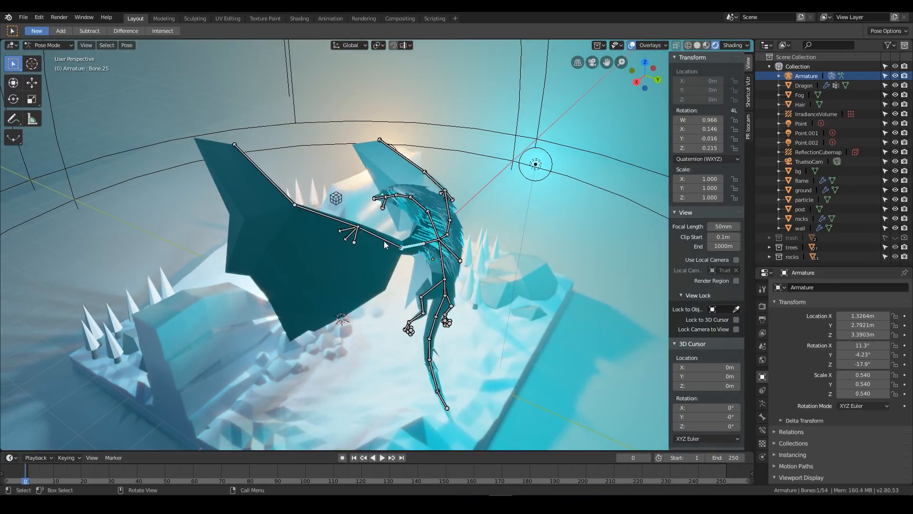
{"action": "middle_click_drag", "start_coordinate": [436, 234], "coordinate": [407, 244]}
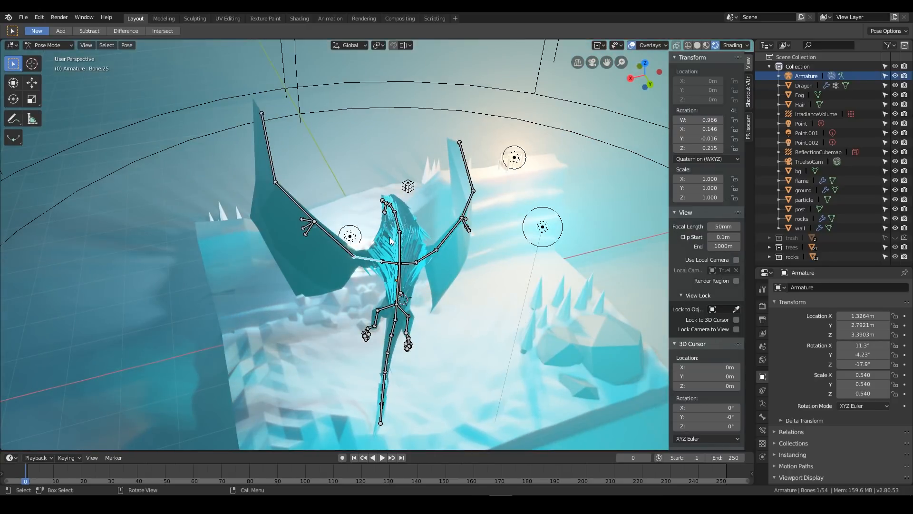
{"action": "key", "text": "r"}
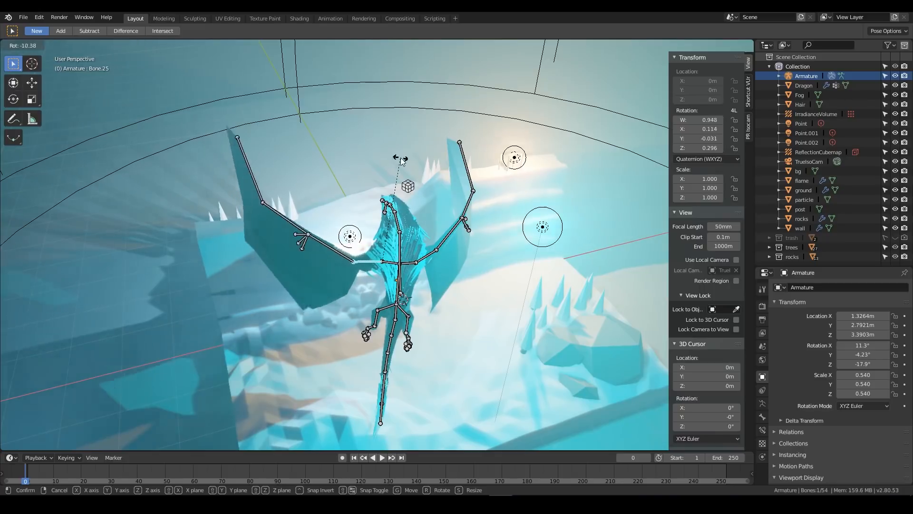
{"action": "left_click", "coordinate": [391, 147]}
Start the Shortcut VUr display of pressed keys and go back to the bone's transform properties
{"action": "left_click", "coordinate": [748, 91]}
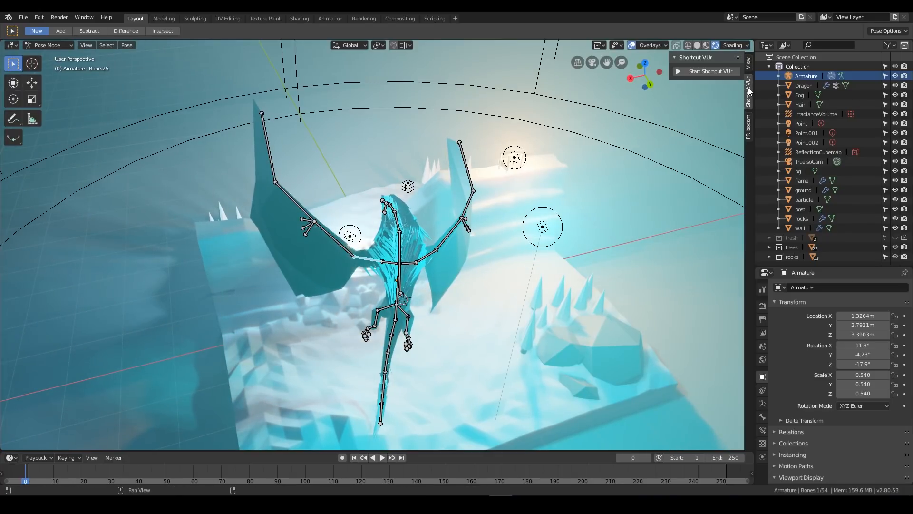
{"action": "left_click", "coordinate": [699, 71]}
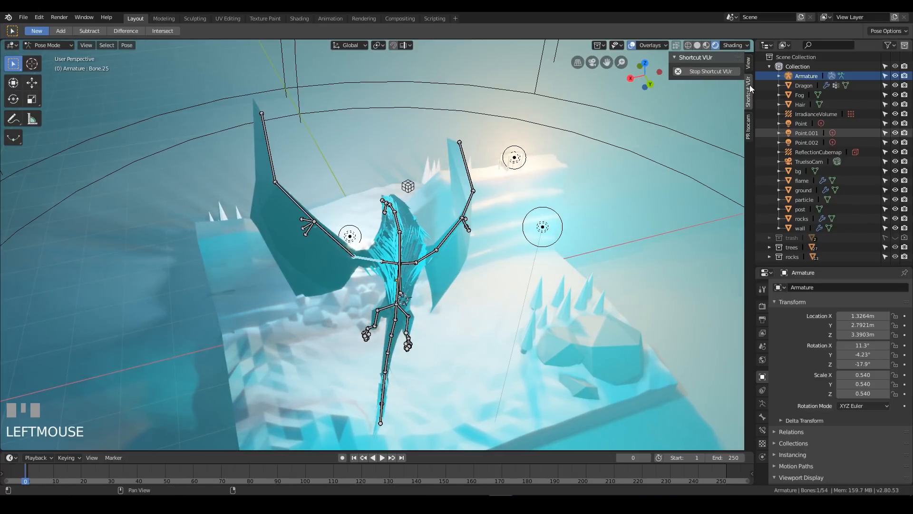
{"action": "left_click", "coordinate": [750, 65]}
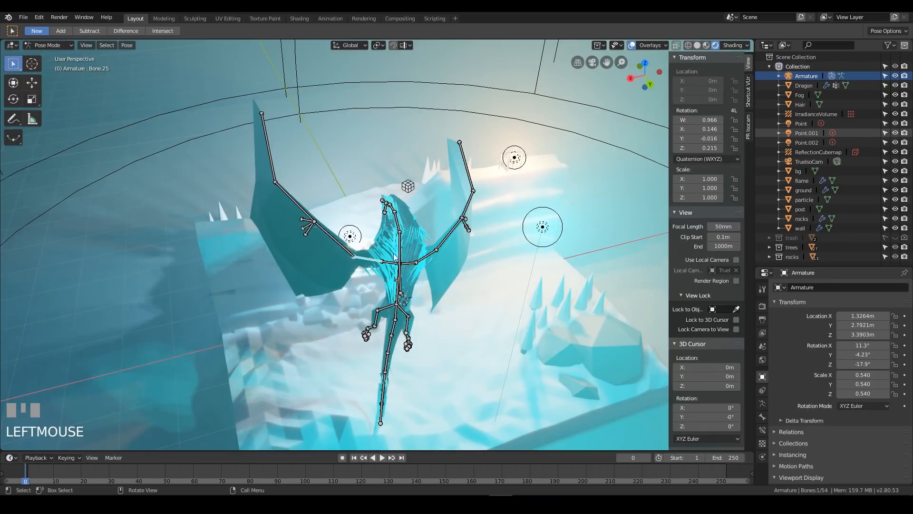
{"action": "mouse_move", "coordinate": [400, 253]}
{"action": "middle_mouse_down"}
{"action": "mouse_move", "coordinate": [486, 209]}
{"action": "mouse_move", "coordinate": [247, 222]}
{"action": "mouse_move", "coordinate": [501, 215]}
{"action": "mouse_move", "coordinate": [452, 223]}
{"action": "mouse_move", "coordinate": [471, 204]}
{"action": "mouse_move", "coordinate": [447, 218]}
{"action": "mouse_move", "coordinate": [371, 212]}
{"action": "mouse_move", "coordinate": [373, 233]}
{"action": "mouse_move", "coordinate": [392, 239]}
{"action": "middle_mouse_up"}
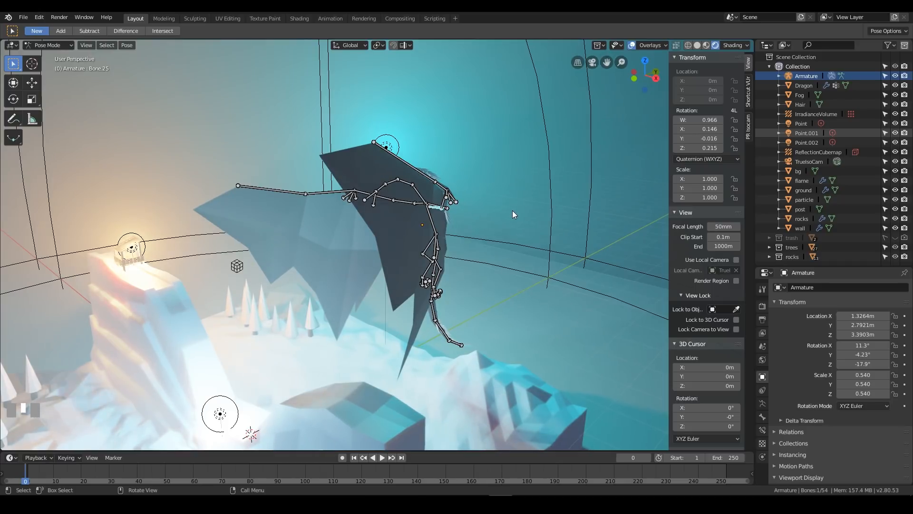
Examine the posed dragon from the side and above, and try a free rotation of a wing bone
{"action": "mouse_move", "coordinate": [476, 249]}
{"action": "middle_mouse_down"}
{"action": "mouse_move", "coordinate": [406, 241]}
{"action": "mouse_move", "coordinate": [594, 240]}
{"action": "mouse_move", "coordinate": [485, 244]}
{"action": "middle_mouse_up"}
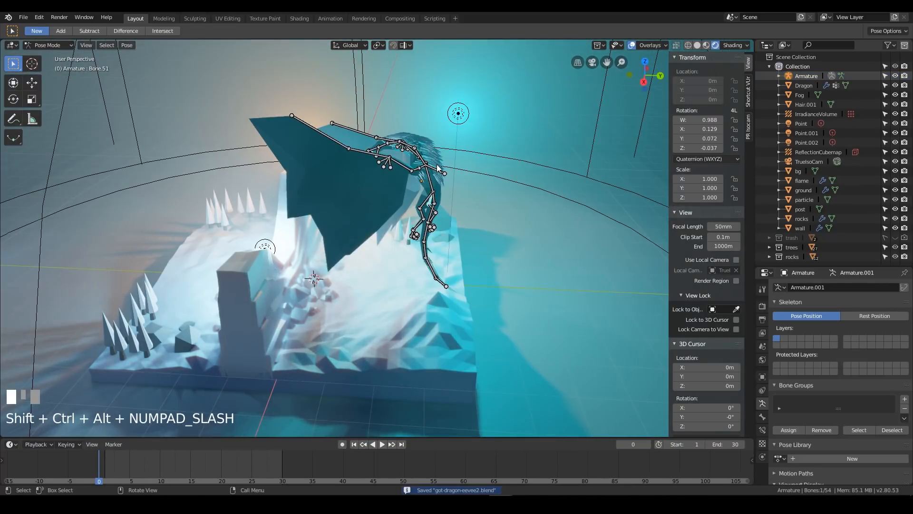
{"action": "middle_click_drag", "start_coordinate": [433, 157], "coordinate": [404, 145]}
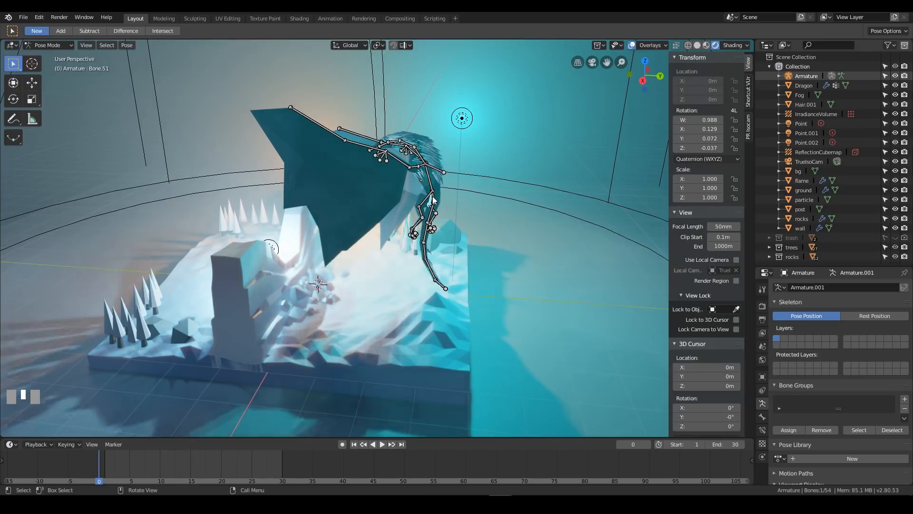
{"action": "middle_click_drag", "start_coordinate": [432, 128], "coordinate": [531, 222]}
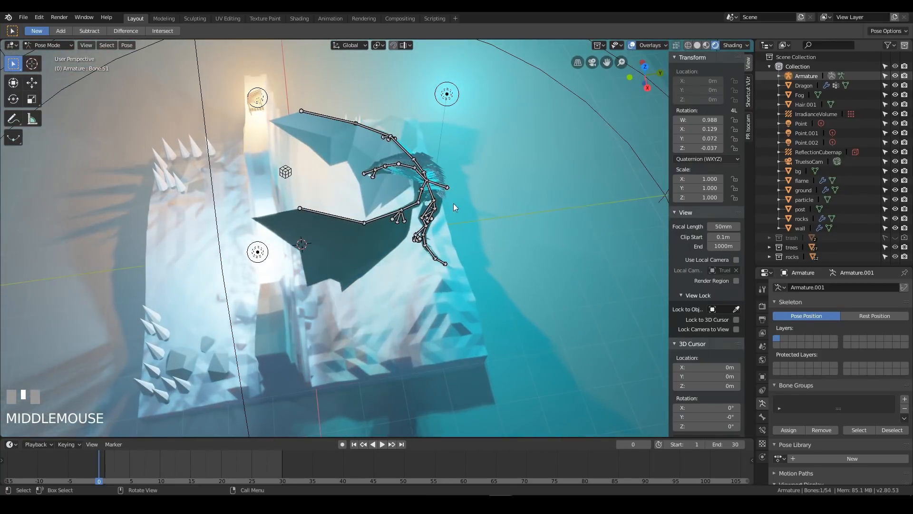
{"action": "middle_click_drag", "start_coordinate": [449, 201], "coordinate": [463, 230]}
{"action": "middle_click_drag", "start_coordinate": [464, 296], "coordinate": [456, 300]}
{"action": "key", "text": "r"}
{"action": "left_click", "coordinate": [527, 272]}
Rotate the forearm bone of the dragon's left wing about its local Y axis to twist the wing
{"action": "middle_click_drag", "start_coordinate": [506, 322], "coordinate": [418, 238]}
{"action": "middle_click_drag", "start_coordinate": [497, 244], "coordinate": [404, 218]}
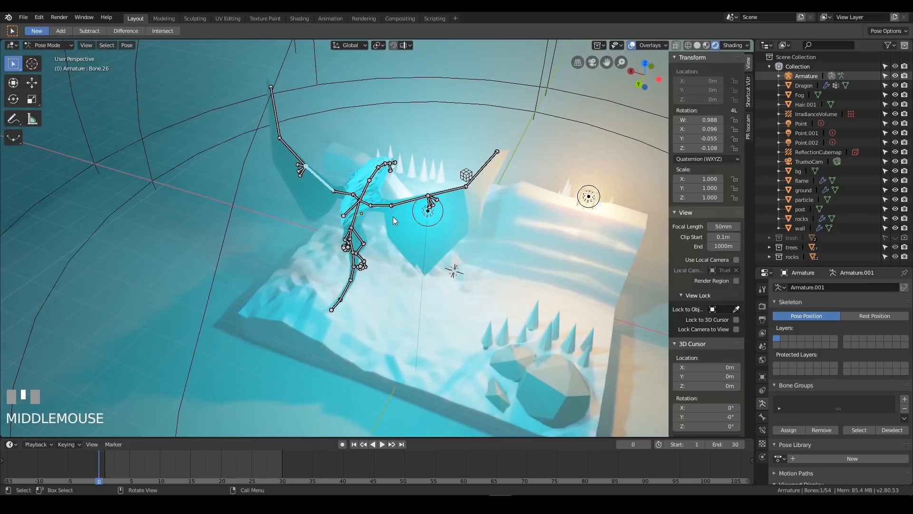
{"action": "key", "text": "r"}
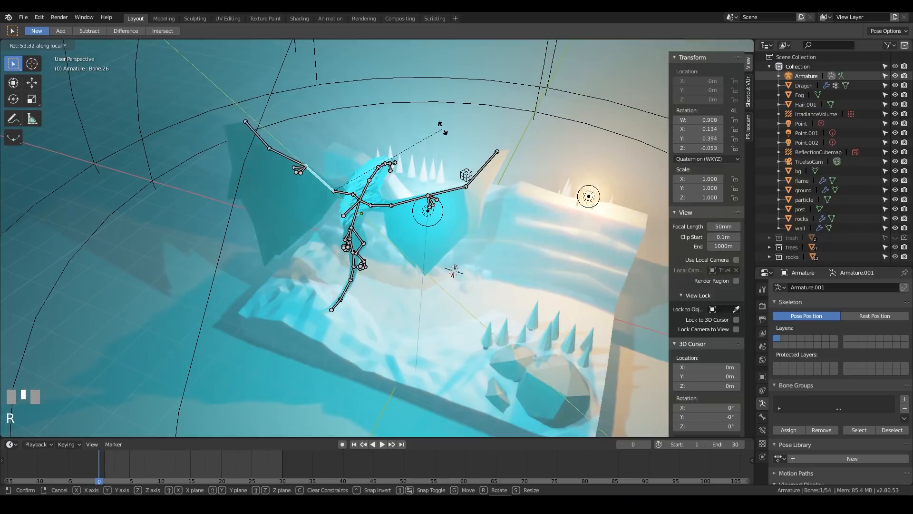
{"action": "left_click", "coordinate": [473, 67]}
{"action": "middle_click_drag", "start_coordinate": [384, 214], "coordinate": [478, 208]}
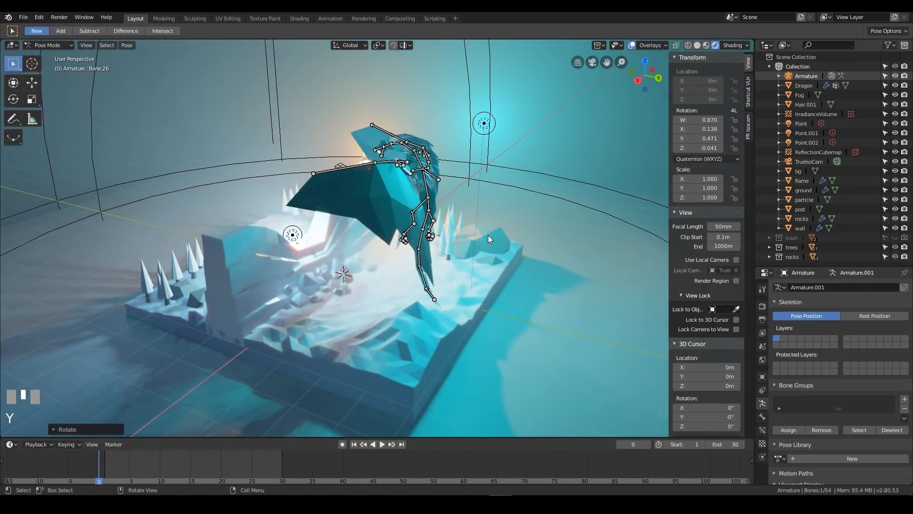
Twist the forearm bone of the dragon's left wing further about its local Y axis
{"action": "key", "text": "r"}
{"action": "key", "text": "y"}
{"action": "key", "text": "y"}
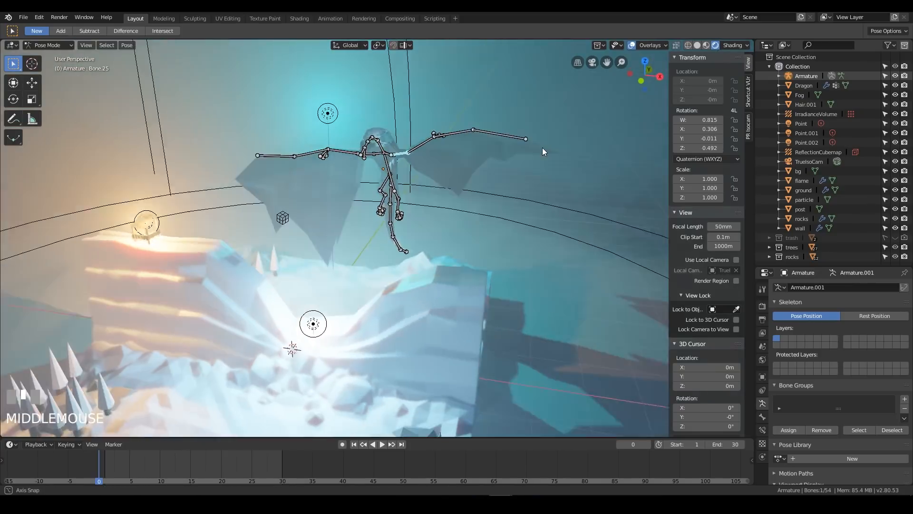
Rotate the inner bone of the dragon's left wing from several viewing angles so the wing spreads out beside the body
{"action": "middle_click_drag", "start_coordinate": [542, 148], "coordinate": [457, 177]}
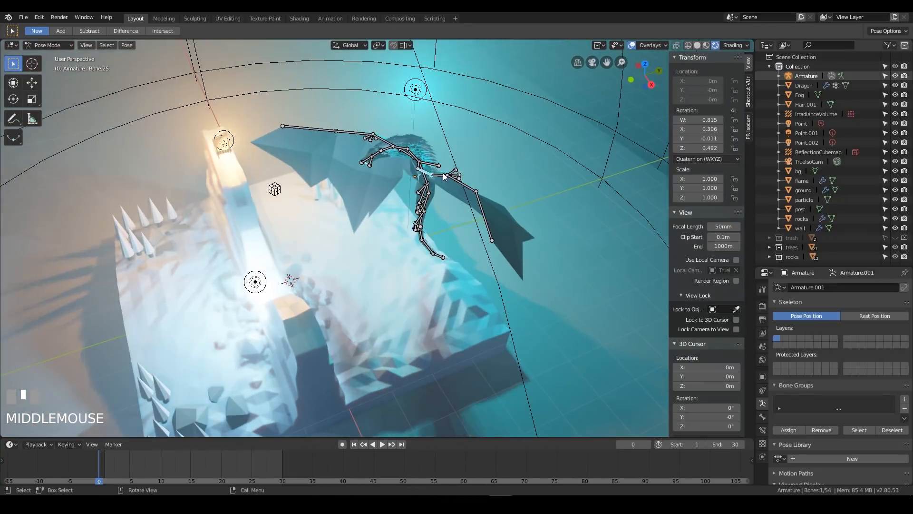
{"action": "key", "text": "r"}
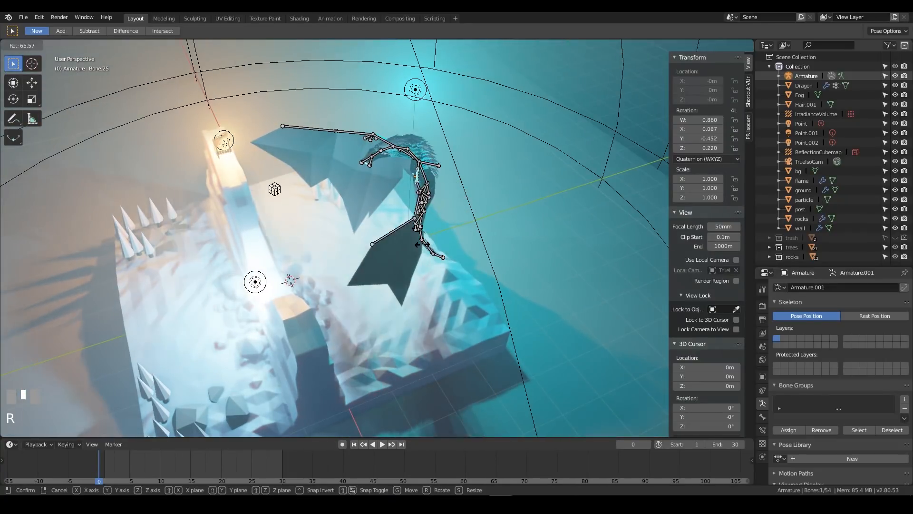
{"action": "left_click", "coordinate": [422, 244]}
{"action": "middle_click_drag", "start_coordinate": [422, 244], "coordinate": [461, 227]}
{"action": "key", "text": "r"}
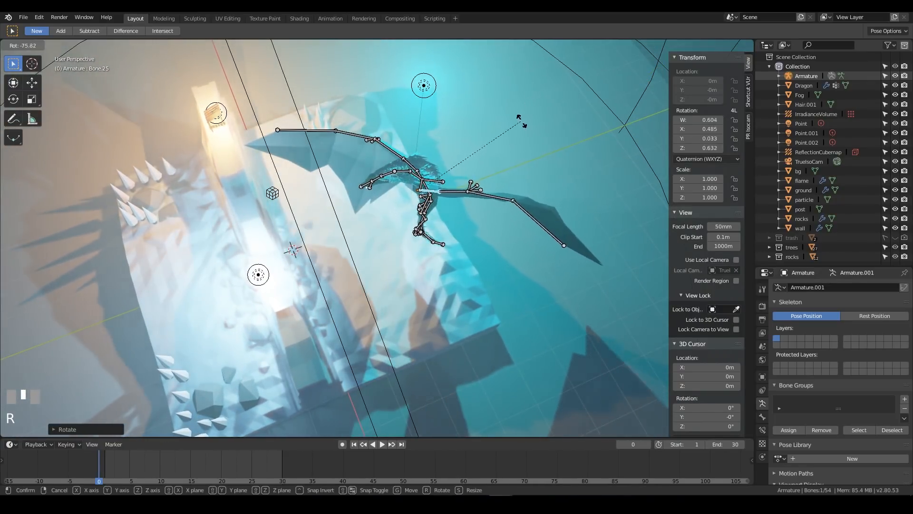
{"action": "left_click", "coordinate": [524, 188]}
{"action": "middle_click_drag", "start_coordinate": [524, 189], "coordinate": [564, 199]}
{"action": "key", "text": "r"}
{"action": "left_click", "coordinate": [479, 154]}
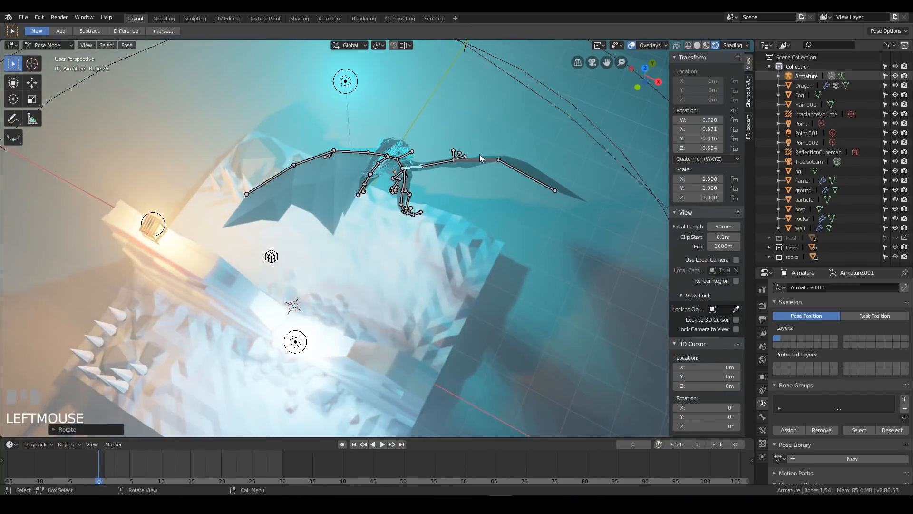
Rotate the two outer bones of the dragon's left wing to bend the wing tip upward
{"action": "left_click", "coordinate": [485, 166]}
{"action": "key", "text": "r"}
{"action": "left_click", "coordinate": [504, 167]}
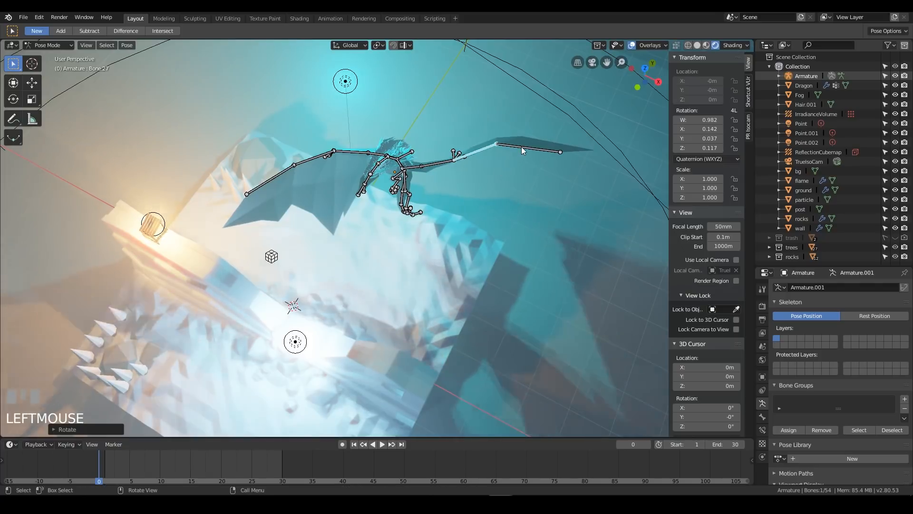
{"action": "left_click", "coordinate": [522, 146]}
{"action": "key", "text": "r"}
{"action": "left_click", "coordinate": [572, 176]}
Rotate the inner bone of the dragon's right wing to raise the wing
{"action": "middle_click_drag", "start_coordinate": [572, 176], "coordinate": [187, 183]}
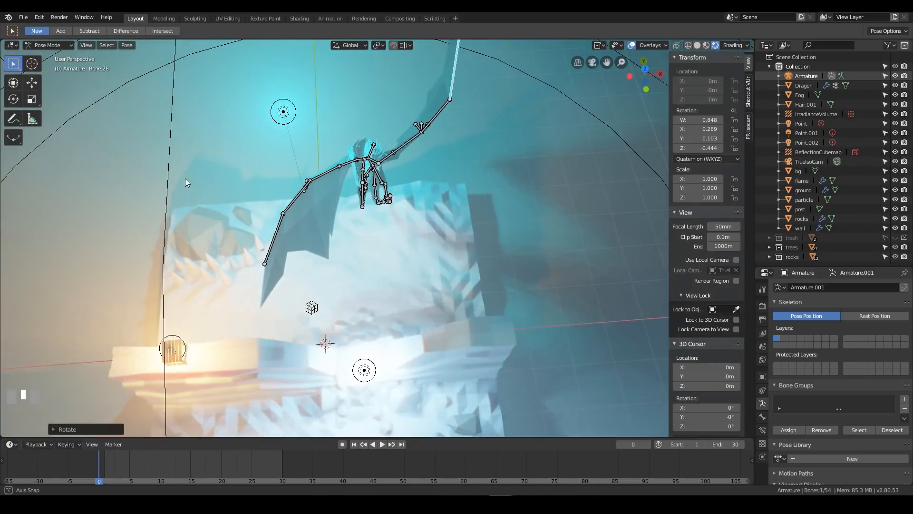
{"action": "left_click", "coordinate": [346, 162]}
{"action": "key", "text": "r"}
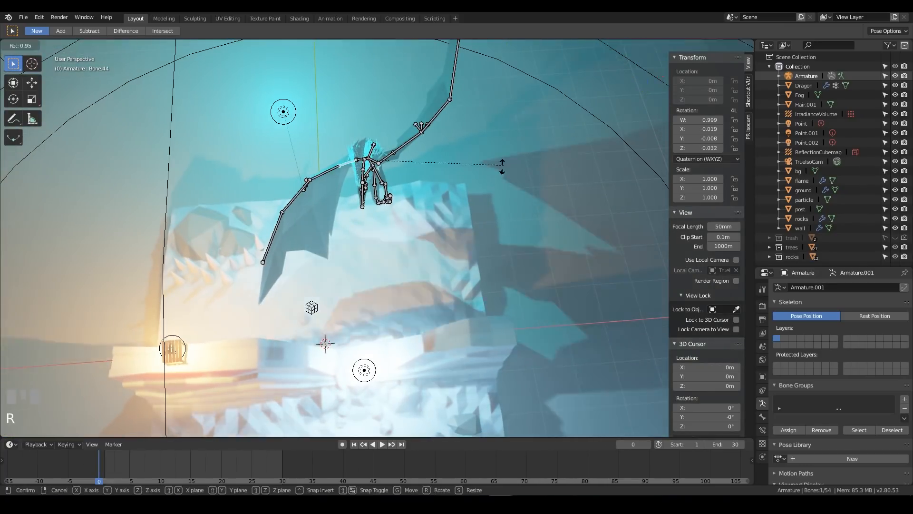
{"action": "left_click", "coordinate": [407, 238]}
Twist the forearm bone of the dragon's right wing about its local Y axis and adjust it with a free rotation
{"action": "left_click", "coordinate": [329, 141]}
{"action": "middle_click_drag", "start_coordinate": [329, 141], "coordinate": [514, 217]}
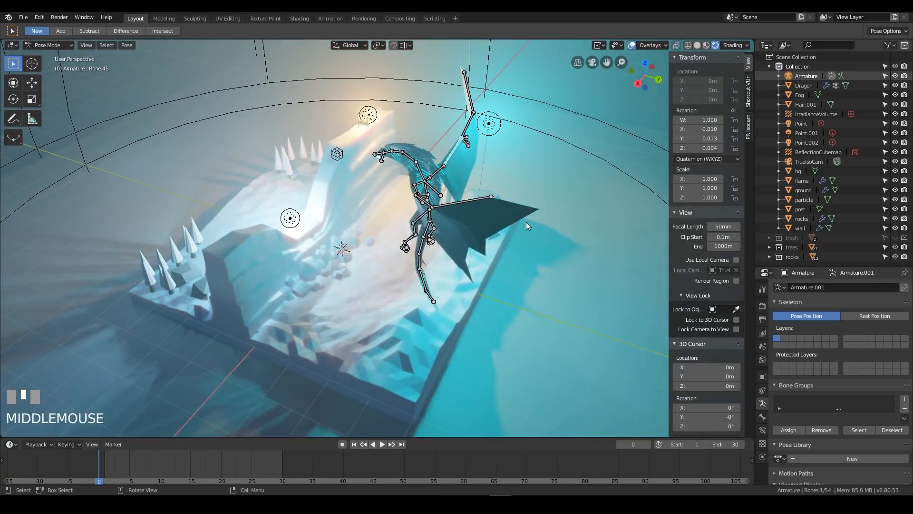
{"action": "key", "text": "r"}
{"action": "key", "text": "y"}
{"action": "key", "text": "y"}
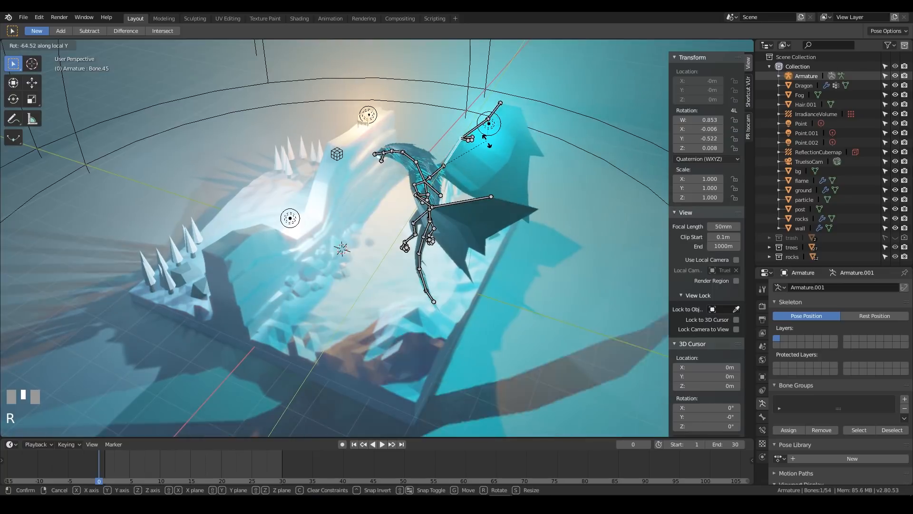
{"action": "left_click", "coordinate": [472, 171]}
{"action": "middle_click_drag", "start_coordinate": [472, 171], "coordinate": [435, 175]}
{"action": "key", "text": "r"}
{"action": "left_click", "coordinate": [434, 148]}
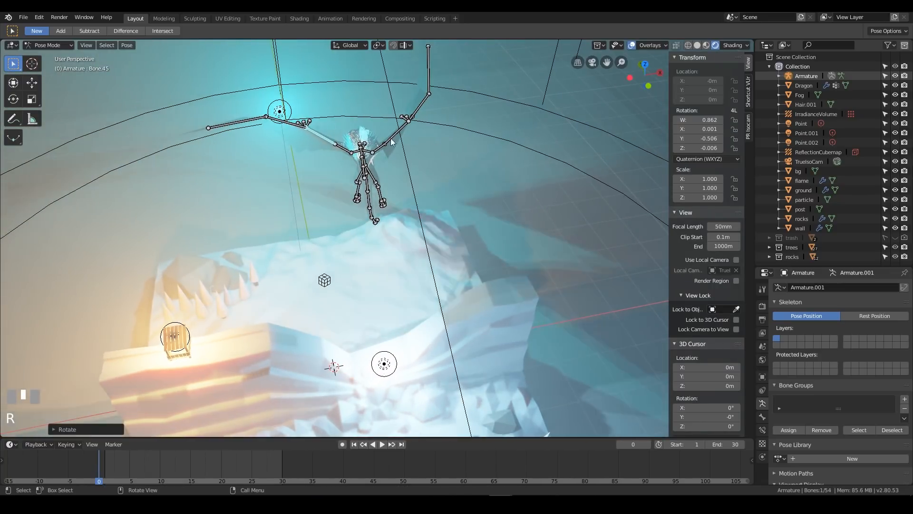
Rotate the two outer bones of the dragon's right wing so the wing tip points upward
{"action": "key", "text": "r"}
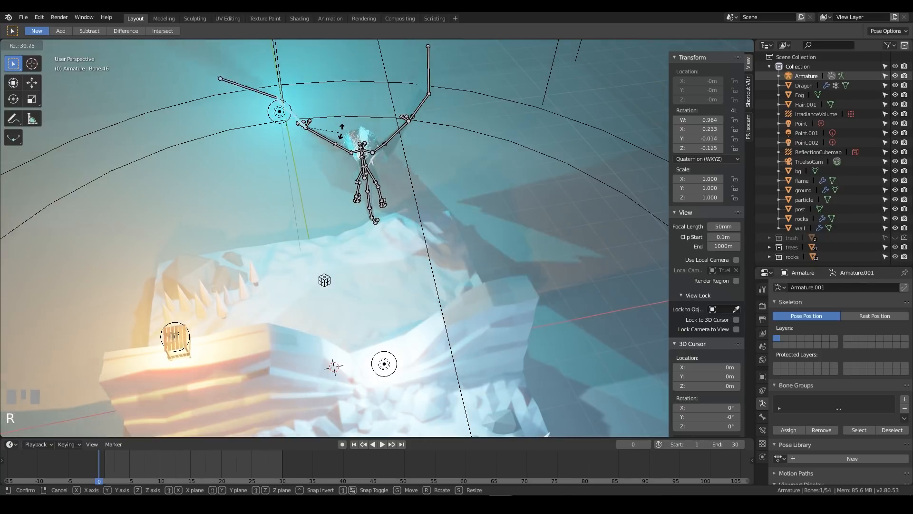
{"action": "left_click", "coordinate": [322, 129]}
{"action": "key", "text": "r"}
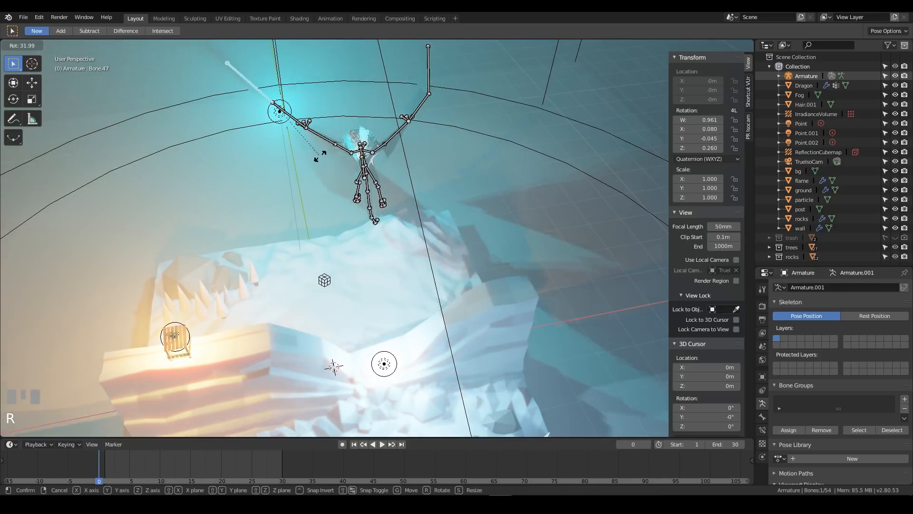
{"action": "left_click", "coordinate": [339, 177]}
{"action": "middle_click_drag", "start_coordinate": [338, 177], "coordinate": [413, 214]}
{"action": "key", "text": "r"}
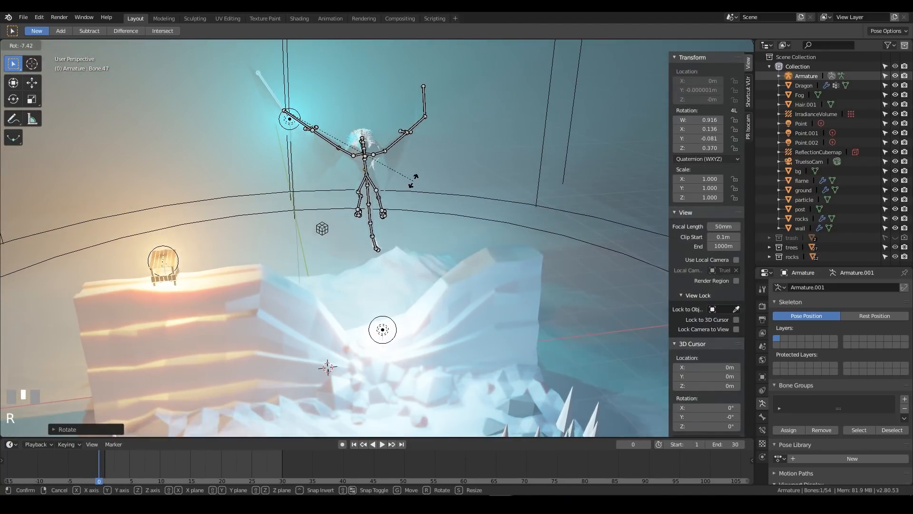
{"action": "left_click", "coordinate": [413, 184]}
Rotate the left wing's forearm bone by about -17° in the right orthographic view to line up the wings, and save the file
{"action": "mouse_move", "coordinate": [413, 185]}
{"action": "middle_mouse_down"}
{"action": "mouse_move", "coordinate": [443, 120]}
{"action": "mouse_move", "coordinate": [464, 143]}
{"action": "mouse_move", "coordinate": [522, 155]}
{"action": "mouse_move", "coordinate": [357, 202]}
{"action": "mouse_move", "coordinate": [481, 196]}
{"action": "mouse_move", "coordinate": [418, 173]}
{"action": "mouse_move", "coordinate": [208, 185]}
{"action": "mouse_move", "coordinate": [408, 169]}
{"action": "middle_mouse_up"}
{"action": "scroll", "coordinate": [222, 196], "scroll_direction": "down", "scroll_amount": 1}
{"action": "scroll", "coordinate": [222, 196], "scroll_direction": "down", "scroll_amount": 5}
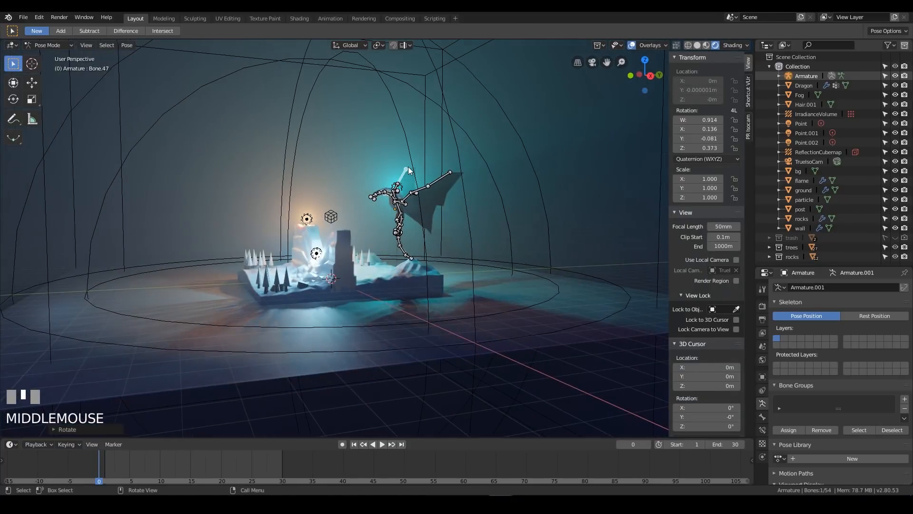
{"action": "key", "text": "KP_3"}
{"action": "scroll", "coordinate": [505, 200], "scroll_direction": "up", "scroll_amount": 5}
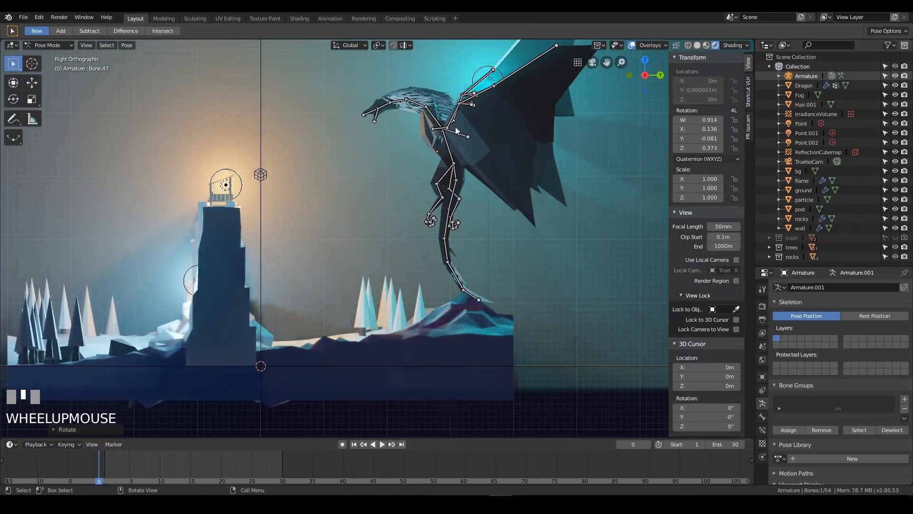
{"action": "mouse_move", "coordinate": [455, 126]}
{"action": "middle_mouse_down"}
{"action": "mouse_move", "coordinate": [500, 141]}
{"action": "mouse_move", "coordinate": [467, 135]}
{"action": "middle_mouse_up"}
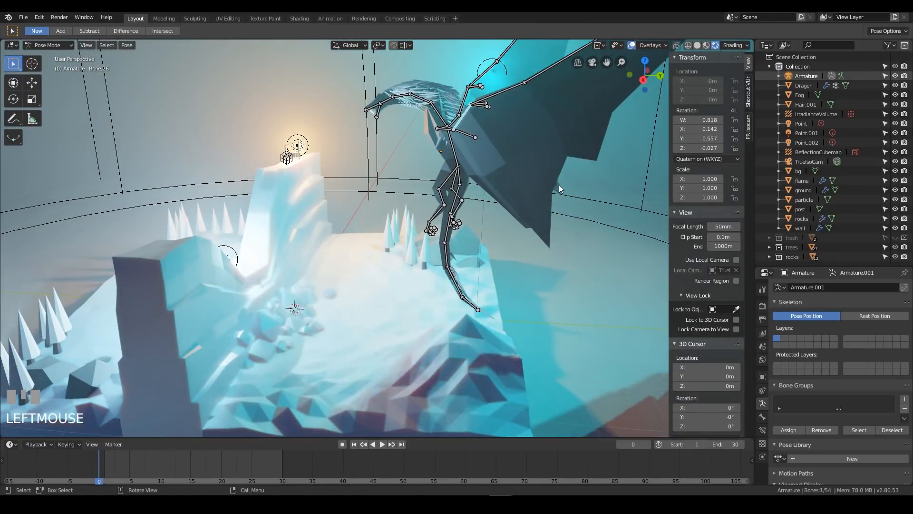
{"action": "middle_click_drag", "start_coordinate": [559, 184], "coordinate": [553, 164]}
{"action": "key", "text": "KP_3"}
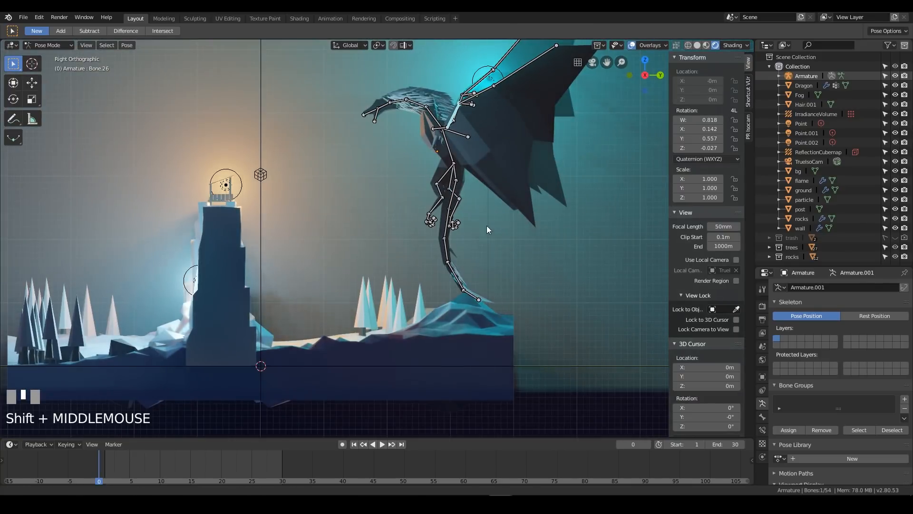
{"action": "middle_click_drag", "start_coordinate": [486, 226], "coordinate": [449, 255], "text": "shift"}
{"action": "key", "text": "r"}
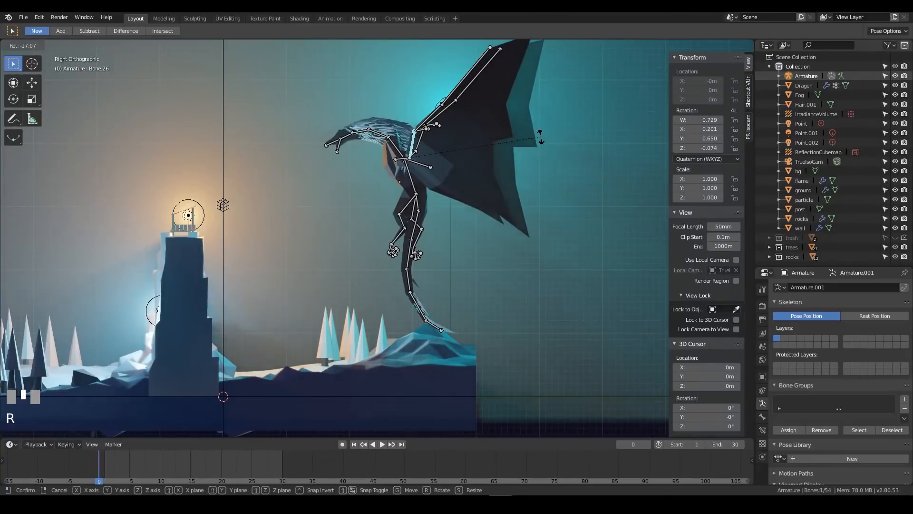
{"action": "left_click", "coordinate": [541, 137]}
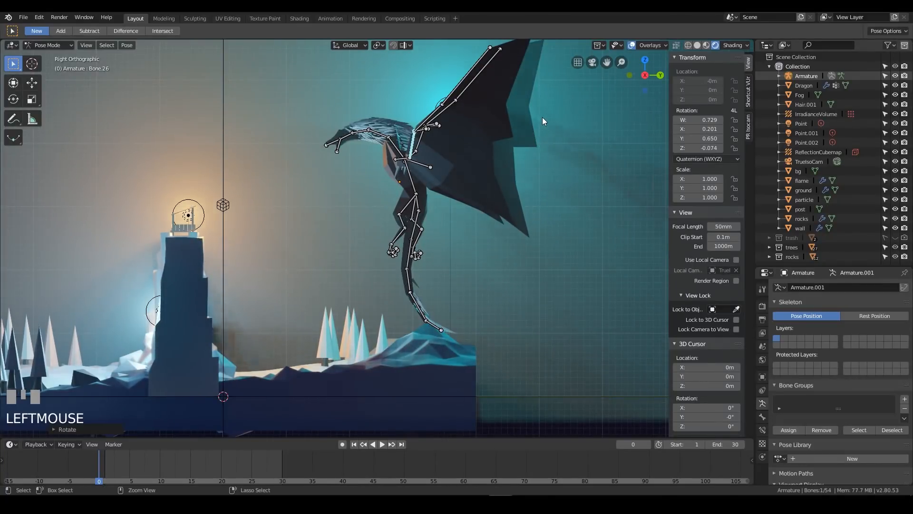
{"action": "key", "text": "ctrl+s"}
Switch the viewport to solid shading for a clearer view of the dragon's bones
{"action": "middle_click_drag", "start_coordinate": [455, 146], "coordinate": [459, 224]}
{"action": "scroll", "coordinate": [511, 186], "scroll_direction": "down", "scroll_amount": 1}
{"action": "scroll", "coordinate": [458, 223], "scroll_direction": "down", "scroll_amount": 1}
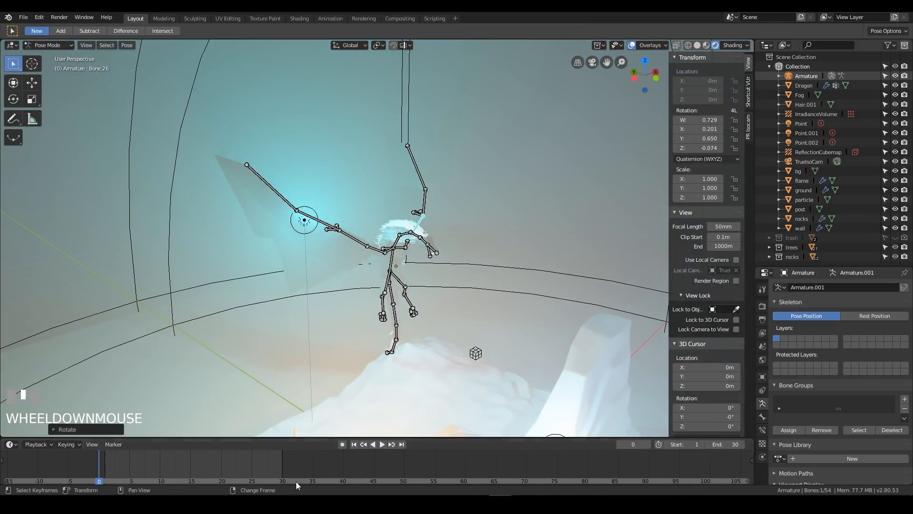
{"action": "middle_click_drag", "start_coordinate": [493, 259], "coordinate": [389, 265]}
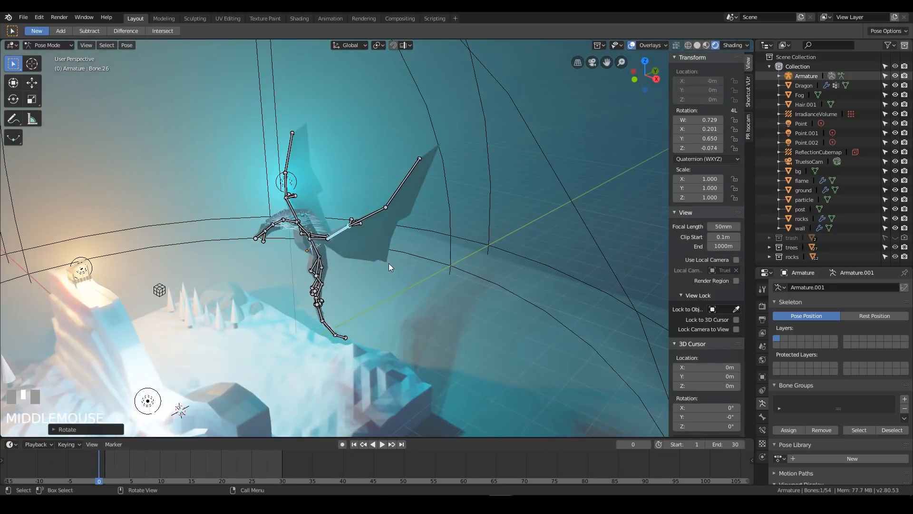
{"action": "left_click", "coordinate": [706, 44]}
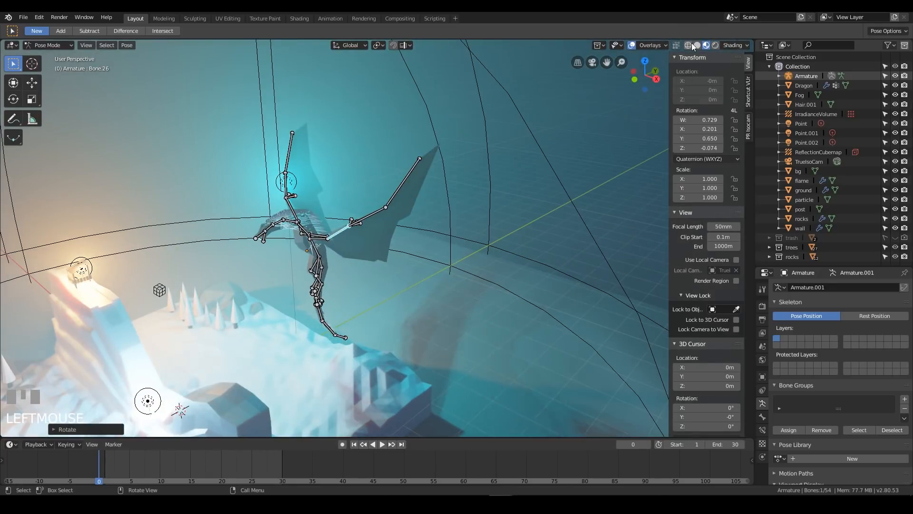
{"action": "left_click", "coordinate": [697, 45]}
{"action": "middle_click_drag", "start_coordinate": [355, 281], "coordinate": [440, 311], "text": "shift"}
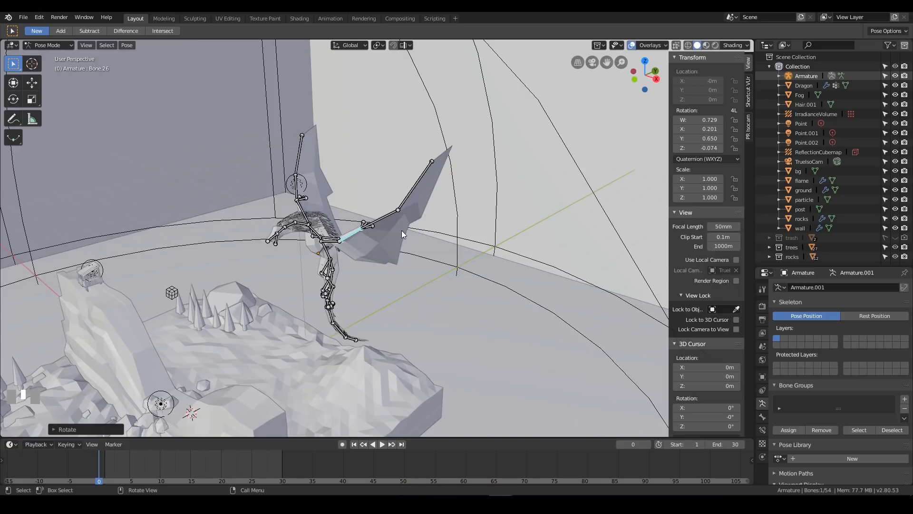
Select the four main bones of each of the dragon's two wings together
{"action": "middle_click_drag", "start_coordinate": [361, 191], "coordinate": [335, 215]}
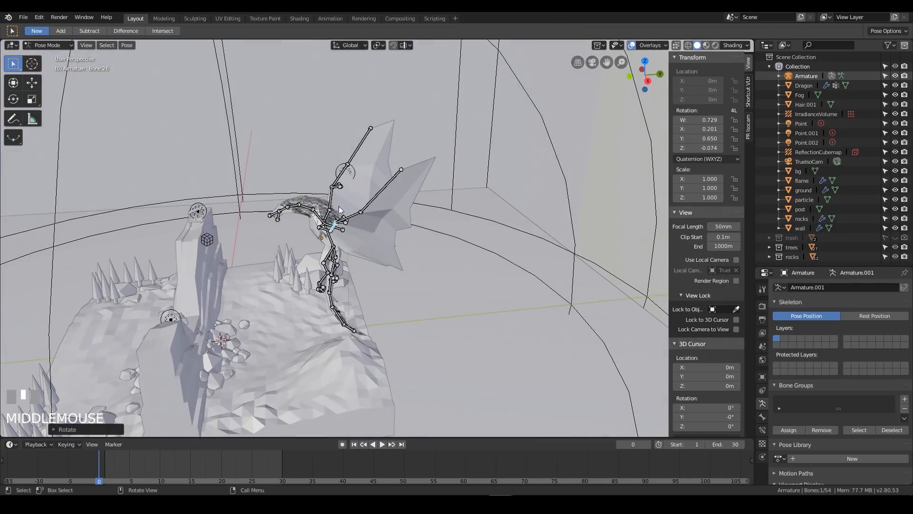
{"action": "middle_click_drag", "start_coordinate": [407, 185], "coordinate": [451, 267]}
{"action": "left_click", "coordinate": [420, 196], "text": "shift"}
{"action": "left_click", "coordinate": [354, 247], "text": "shift"}
{"action": "left_click", "coordinate": [335, 250], "text": "shift"}
{"action": "middle_click_drag", "start_coordinate": [367, 216], "coordinate": [368, 264]}
{"action": "left_click", "coordinate": [270, 200], "text": "shift"}
{"action": "left_click", "coordinate": [306, 233], "text": "shift"}
{"action": "left_click", "coordinate": [343, 247], "text": "shift"}
{"action": "left_click", "coordinate": [365, 260], "text": "shift"}
{"action": "middle_click_drag", "start_coordinate": [366, 260], "coordinate": [350, 242]}
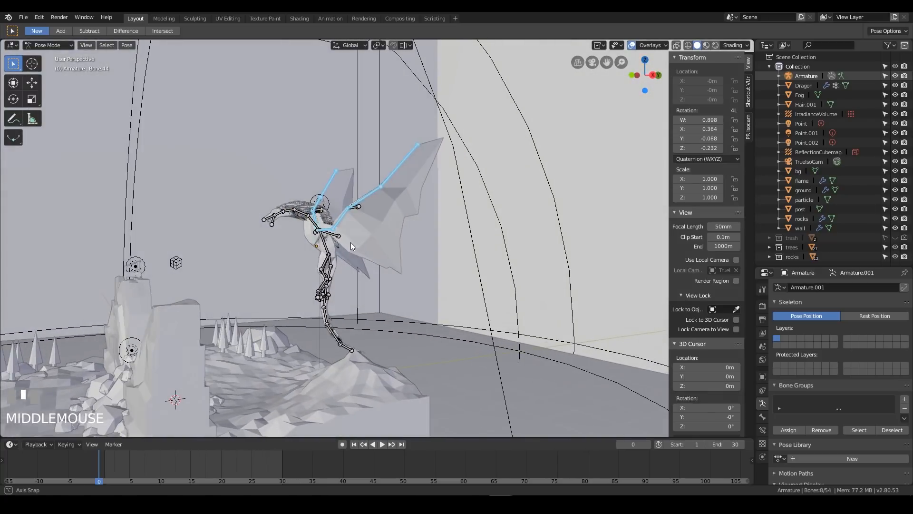
Add the torso bone and a neck bone to the selection, using wireframe shading in the right orthographic view
{"action": "scroll", "coordinate": [338, 264], "scroll_direction": "up", "scroll_amount": 3}
{"action": "middle_click_drag", "start_coordinate": [369, 294], "coordinate": [412, 212], "text": "shift"}
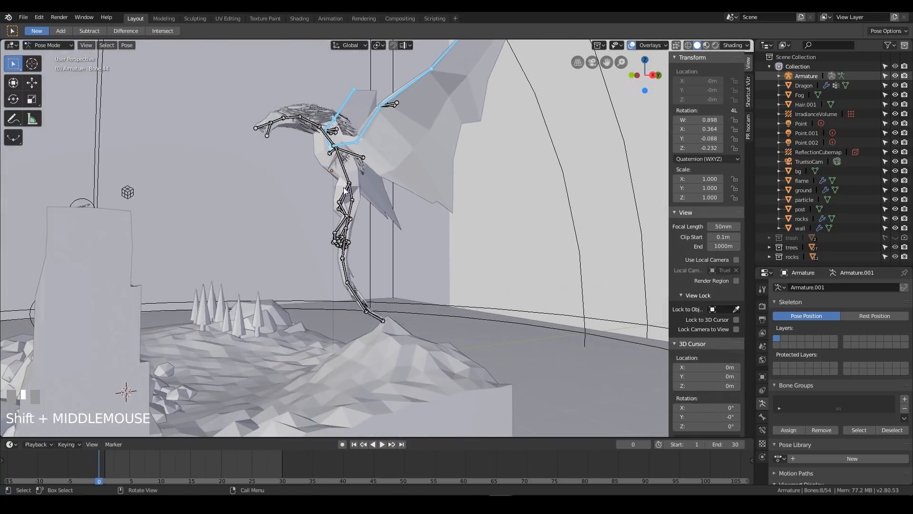
{"action": "left_click", "coordinate": [337, 177], "text": "shift"}
{"action": "middle_click_drag", "start_coordinate": [291, 117], "coordinate": [407, 124]}
{"action": "key", "text": "KP_3"}
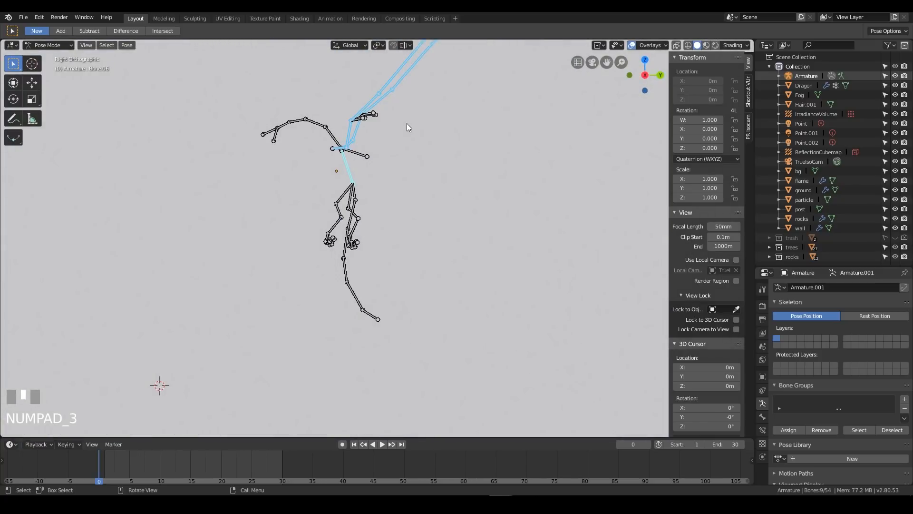
{"action": "key", "text": "z"}
{"action": "left_click", "coordinate": [319, 120]}
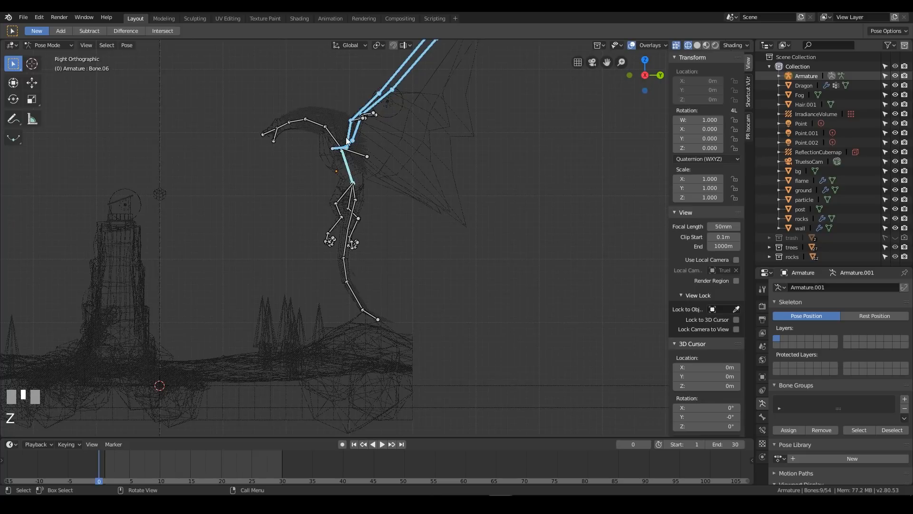
{"action": "left_click", "coordinate": [316, 122], "text": "shift"}
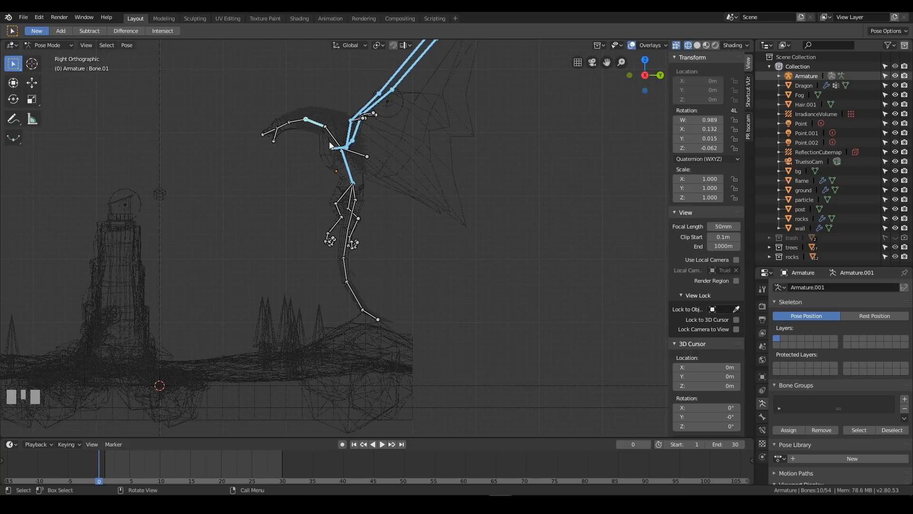
Add the five bones running down the dragon's tail to the selection
{"action": "left_click", "coordinate": [351, 227], "text": "shift"}
{"action": "left_click", "coordinate": [344, 248], "text": "shift"}
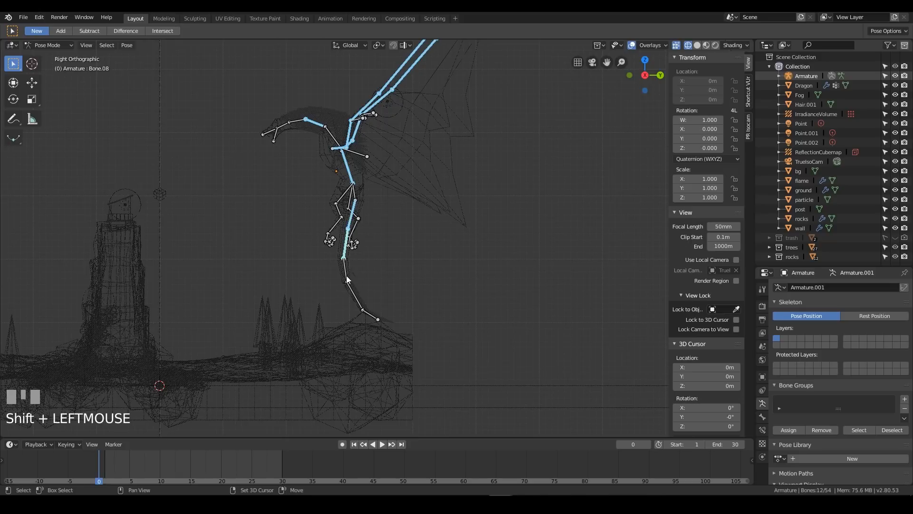
{"action": "left_click", "coordinate": [345, 270], "text": "shift"}
{"action": "left_click", "coordinate": [355, 295], "text": "shift"}
{"action": "left_click", "coordinate": [374, 317], "text": "shift"}
Insert a Rotation keyframe for the selected wing, body and tail bones at frame 0
{"action": "middle_click_drag", "start_coordinate": [373, 318], "coordinate": [387, 247]}
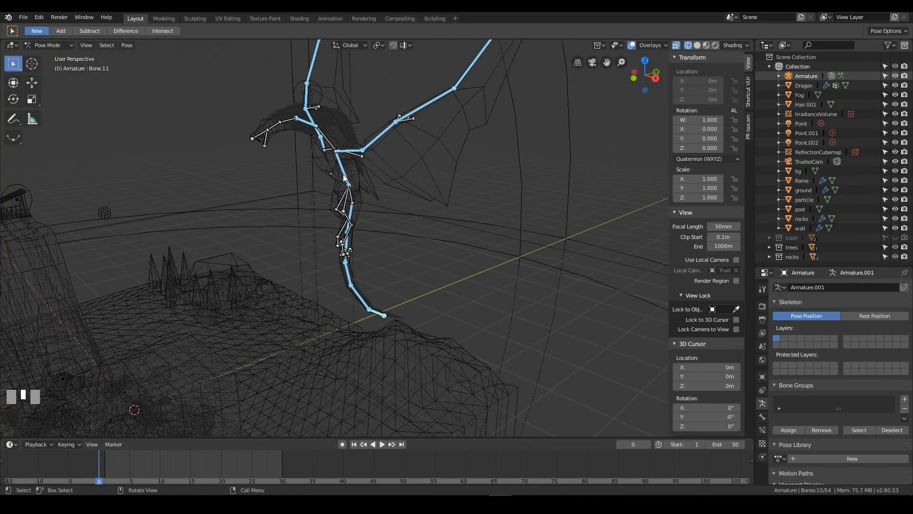
{"action": "key", "text": "i"}
{"action": "left_click", "coordinate": [321, 180]}
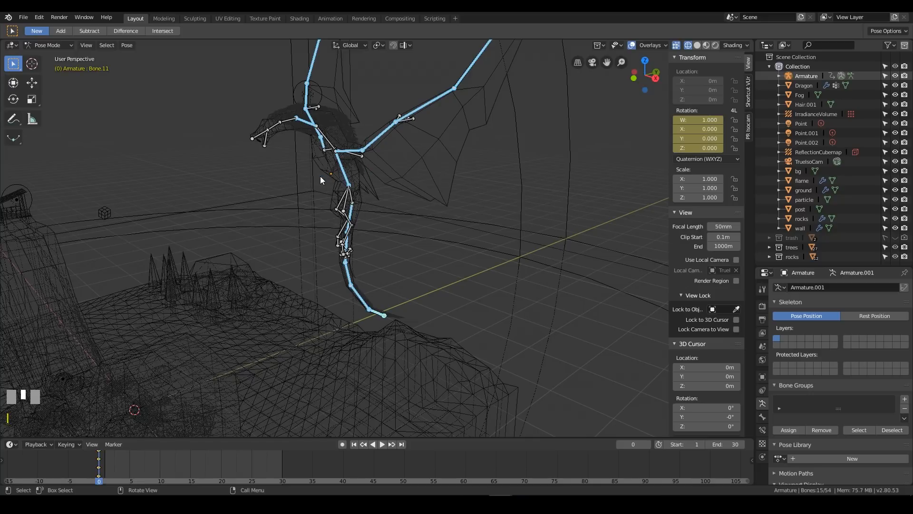
Insert a Rotation keyframe for the selected wing, body and tail bones at frame 30
{"action": "right_click_drag", "start_coordinate": [116, 465], "coordinate": [281, 469]}
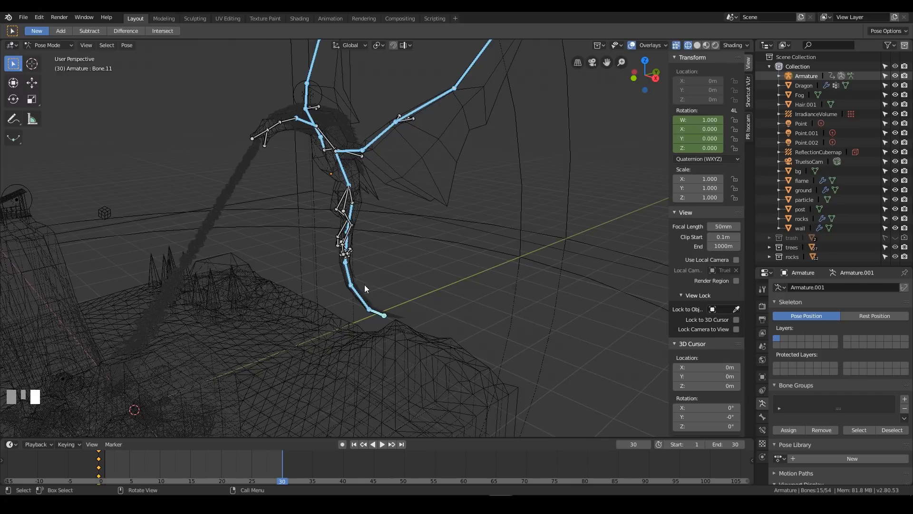
{"action": "key", "text": "i"}
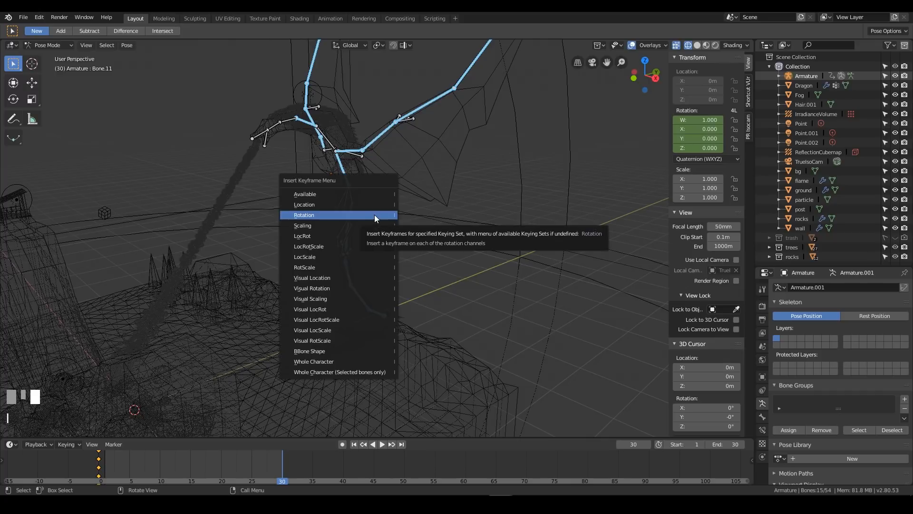
{"action": "left_click", "coordinate": [375, 215]}
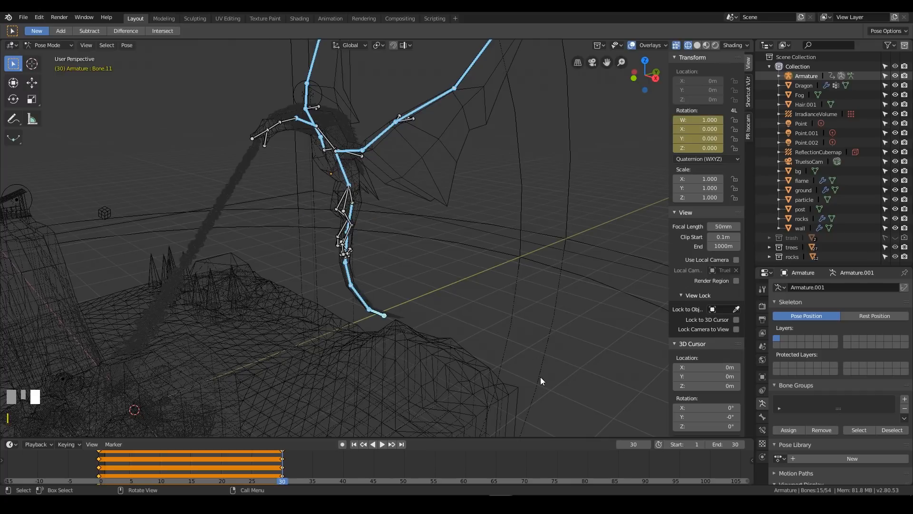
Try an end frame of 250 for the animation and set it back to 30
{"action": "left_click", "coordinate": [726, 444]}
{"action": "type", "text": "250"}
{"action": "key", "text": "KP_Enter"}
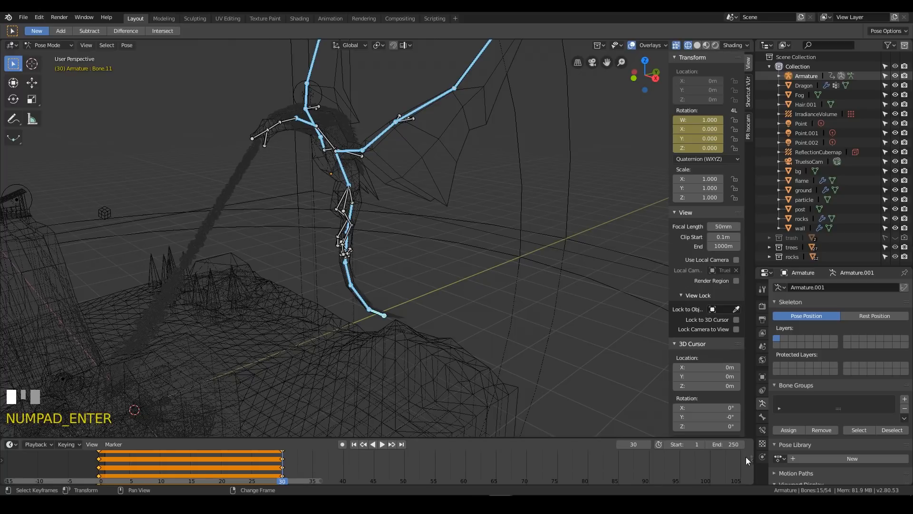
{"action": "left_click", "coordinate": [725, 443]}
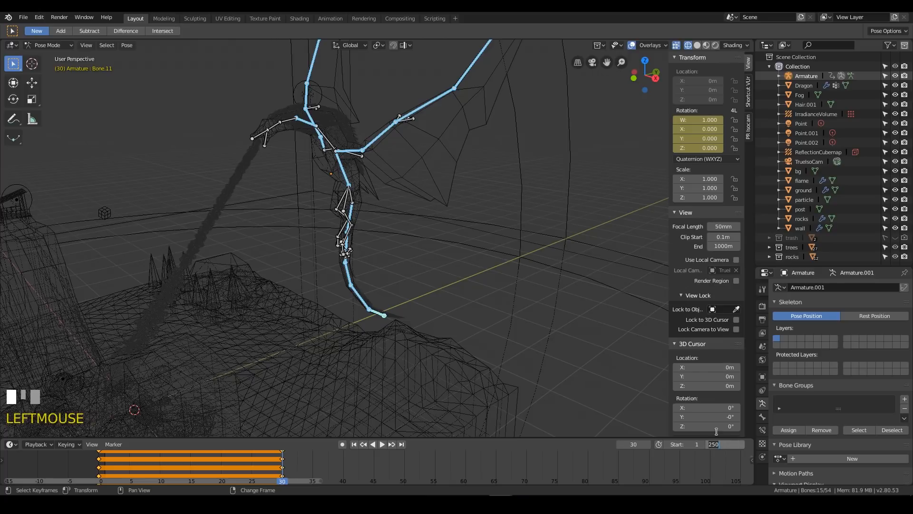
{"action": "type", "text": "30"}
{"action": "key", "text": "KP_Enter"}
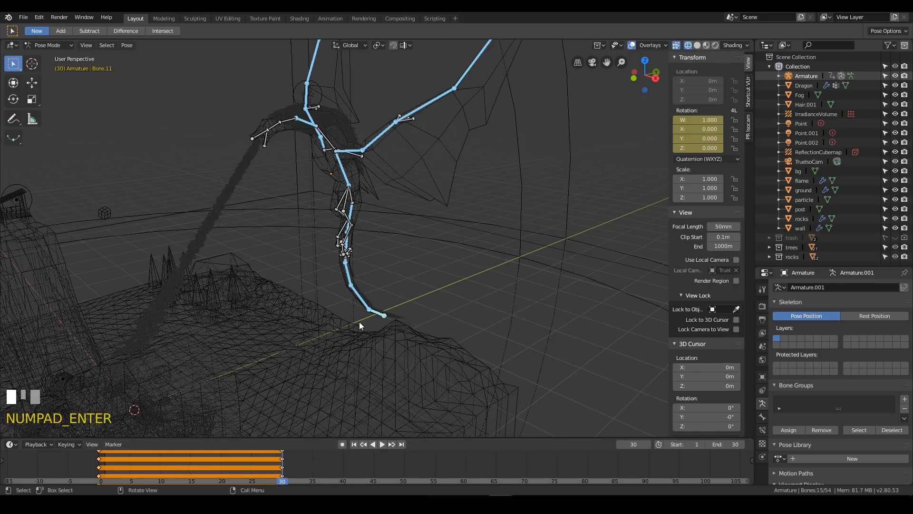
Set the current frame to 15 and enlarge the timeline area to show more keyframe channels
{"action": "key", "text": "space"}
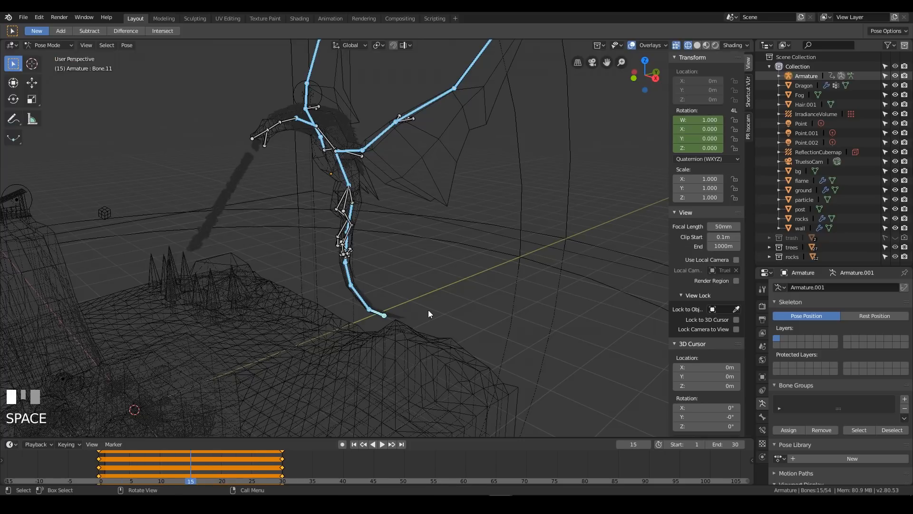
{"action": "right_click", "coordinate": [188, 464]}
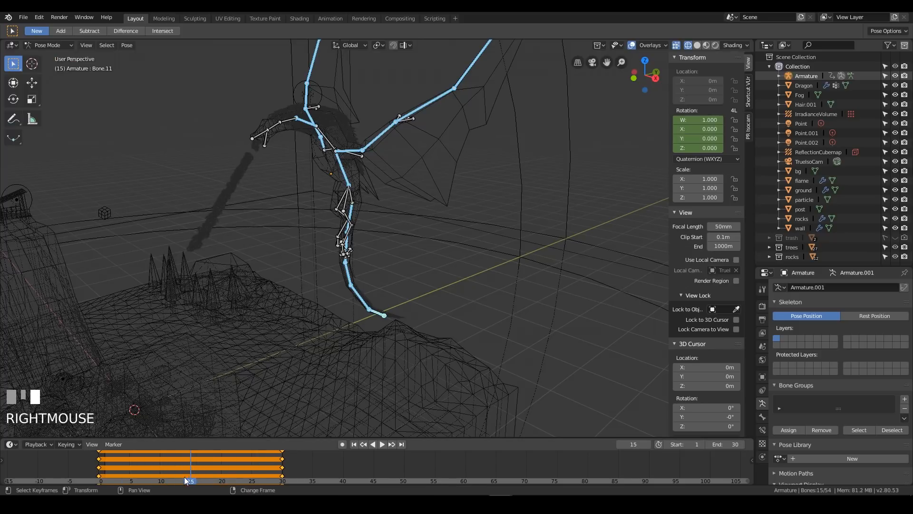
{"action": "middle_click_drag", "start_coordinate": [473, 231], "coordinate": [458, 162]}
{"action": "scroll", "coordinate": [456, 188], "scroll_direction": "down", "scroll_amount": 2}
{"action": "scroll", "coordinate": [456, 187], "scroll_direction": "down", "scroll_amount": 2}
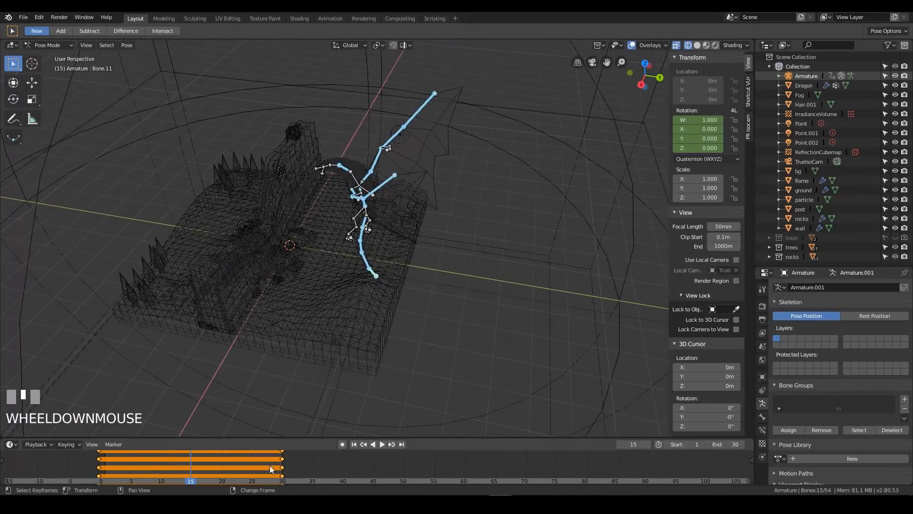
{"action": "left_click_drag", "start_coordinate": [299, 436], "coordinate": [293, 382]}
{"action": "right_click_drag", "start_coordinate": [128, 430], "coordinate": [190, 438]}
{"action": "middle_click_drag", "start_coordinate": [385, 266], "coordinate": [307, 27]}
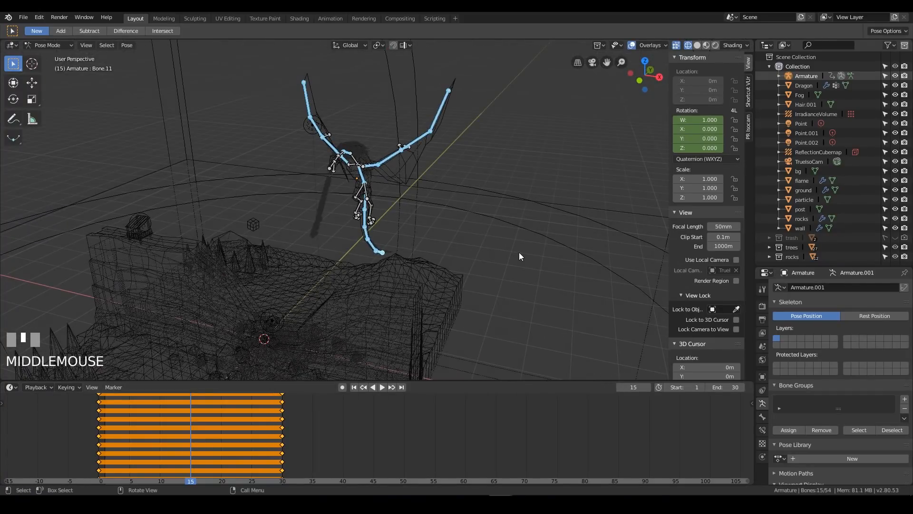
Select the armature's root bone at the dragon's upper back and insert a Location keyframe for it at frame 0
{"action": "middle_click_drag", "start_coordinate": [520, 255], "coordinate": [466, 198]}
{"action": "scroll", "coordinate": [379, 245], "scroll_direction": "up", "scroll_amount": 3}
{"action": "key", "text": "KP_3"}
{"action": "left_click", "coordinate": [399, 180]}
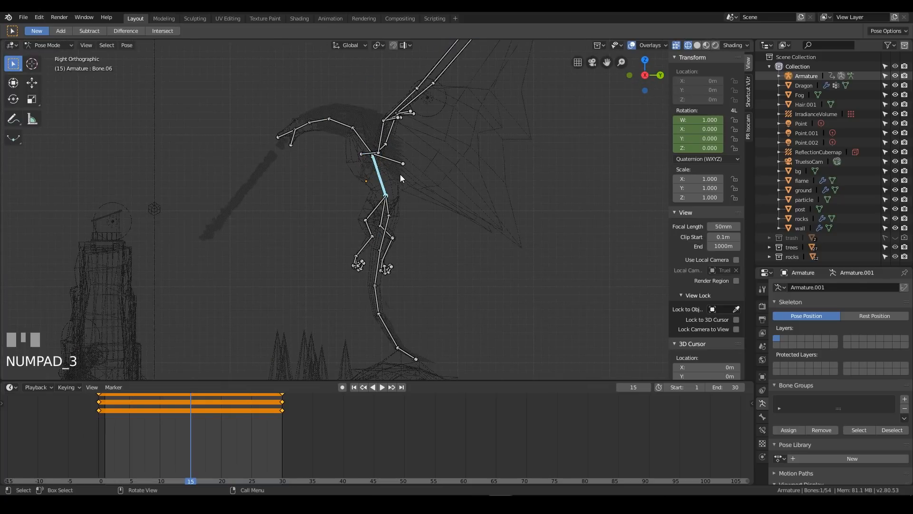
{"action": "left_click", "coordinate": [400, 162]}
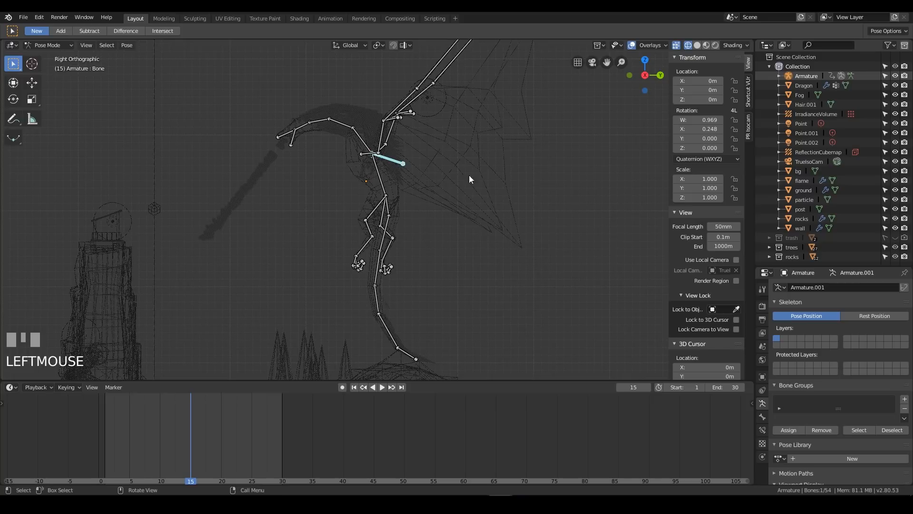
{"action": "middle_click_drag", "start_coordinate": [387, 142], "coordinate": [471, 181]}
{"action": "middle_click_drag", "start_coordinate": [456, 225], "coordinate": [517, 268]}
{"action": "key", "text": "Escape"}
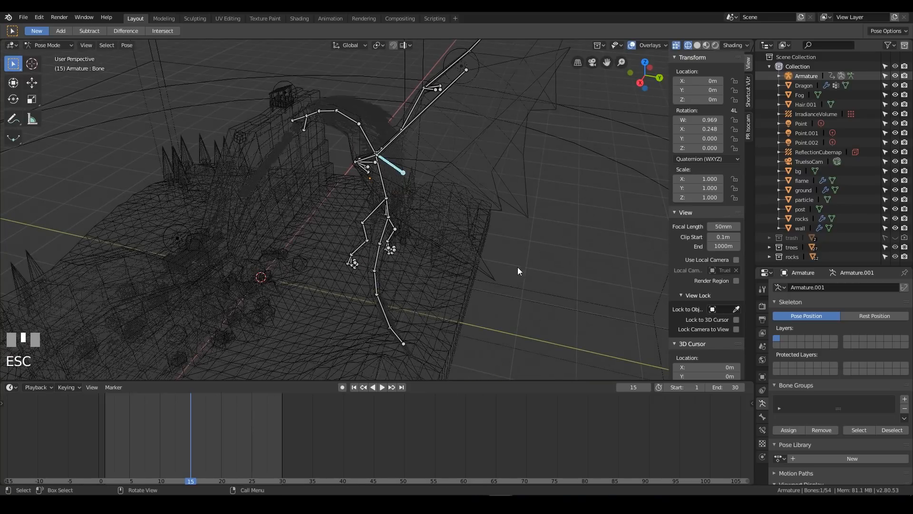
{"action": "right_click_drag", "start_coordinate": [196, 436], "coordinate": [98, 443]}
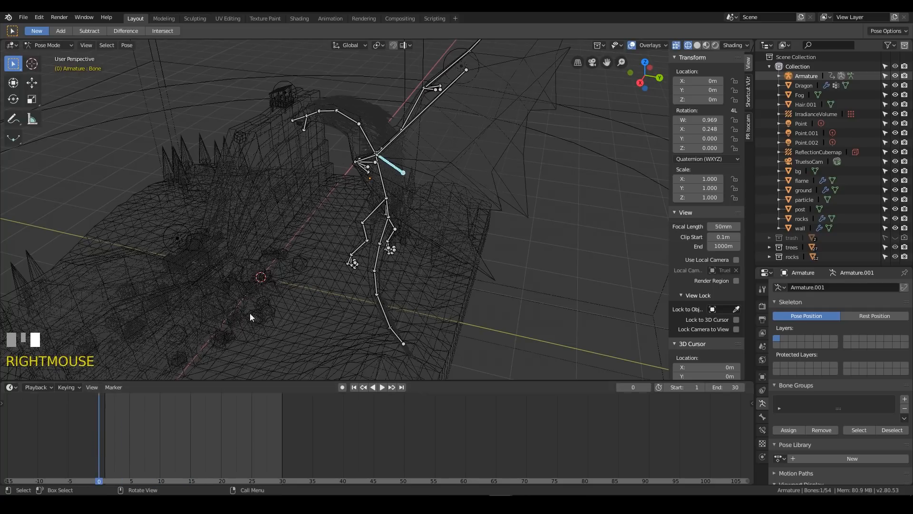
{"action": "key", "text": "i"}
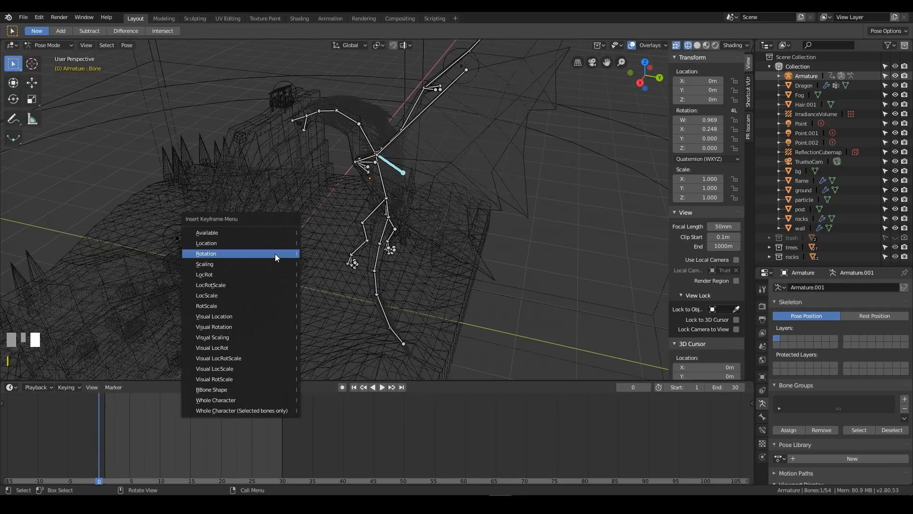
{"action": "left_click", "coordinate": [218, 242]}
Insert a Location keyframe for the root bone at frame 30
{"action": "right_click", "coordinate": [286, 400]}
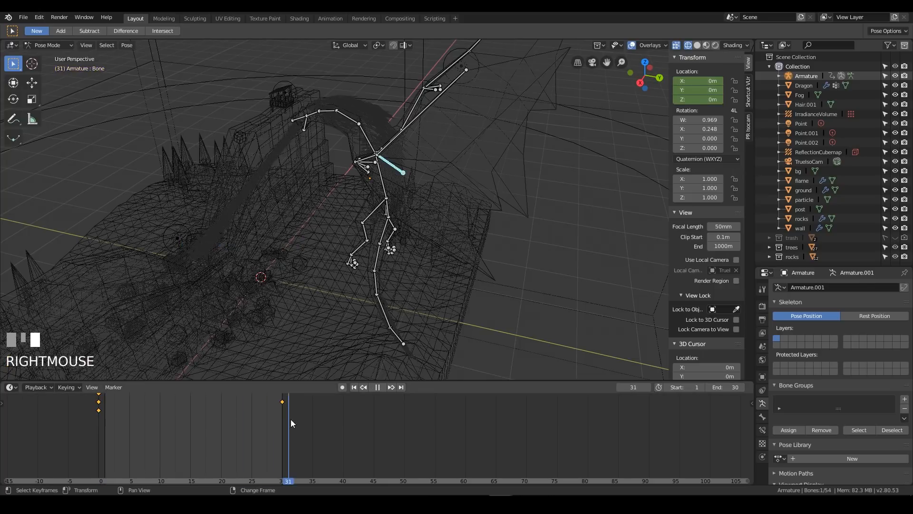
{"action": "key", "text": "i"}
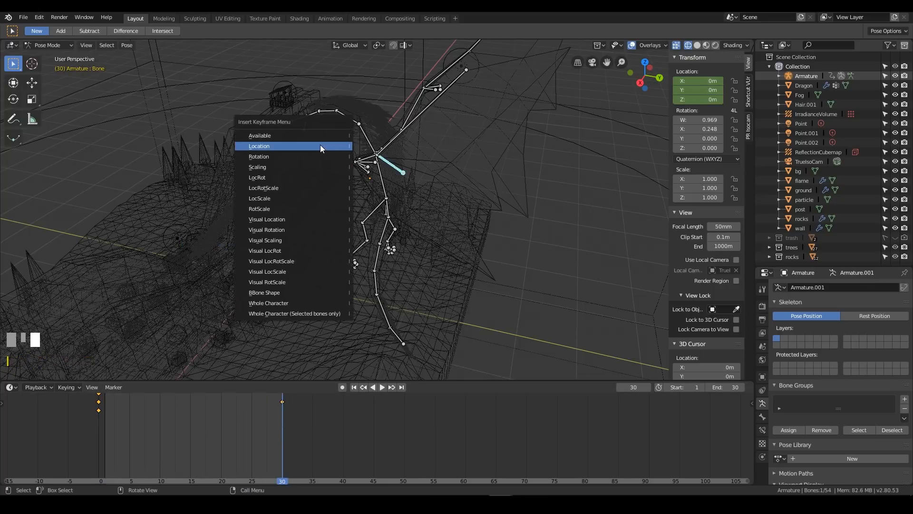
{"action": "left_click", "coordinate": [276, 147]}
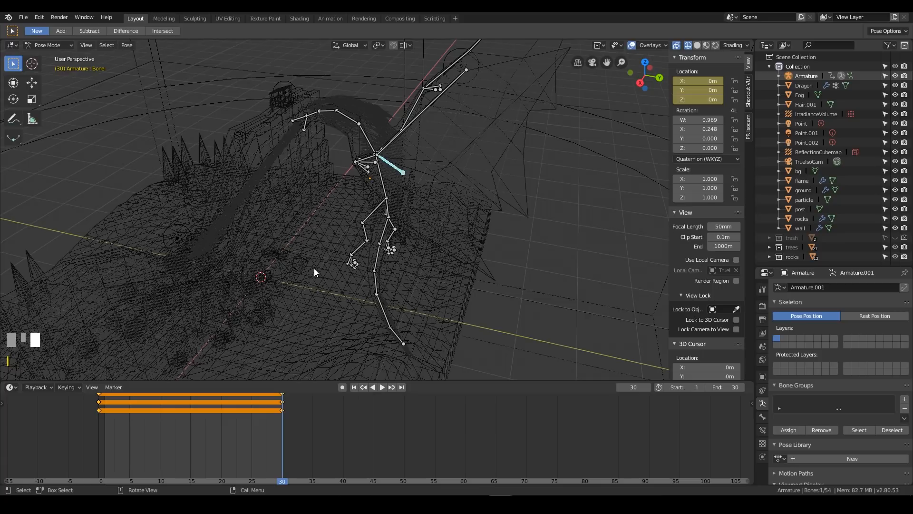
At frame 15, move the root bone up and back to about X 0.21, Y -1.09, Z 0.91 m and insert a Location keyframe
{"action": "right_click", "coordinate": [190, 426]}
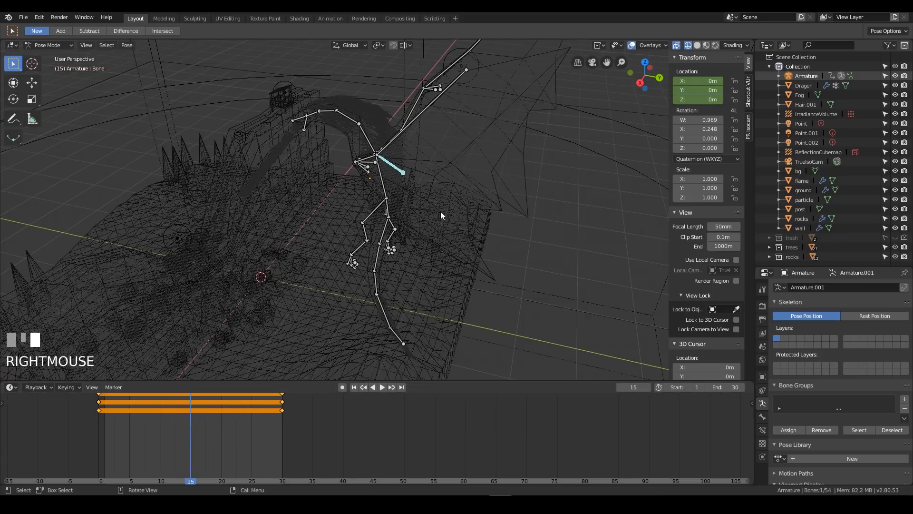
{"action": "key", "text": "KP_1"}
{"action": "key", "text": "KP_3"}
{"action": "scroll", "coordinate": [432, 285], "scroll_direction": "down", "scroll_amount": 2}
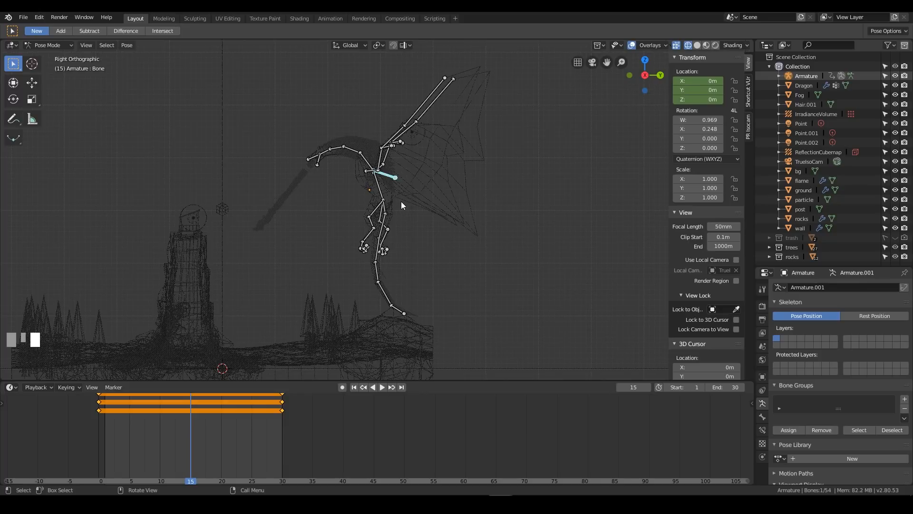
{"action": "key", "text": "g"}
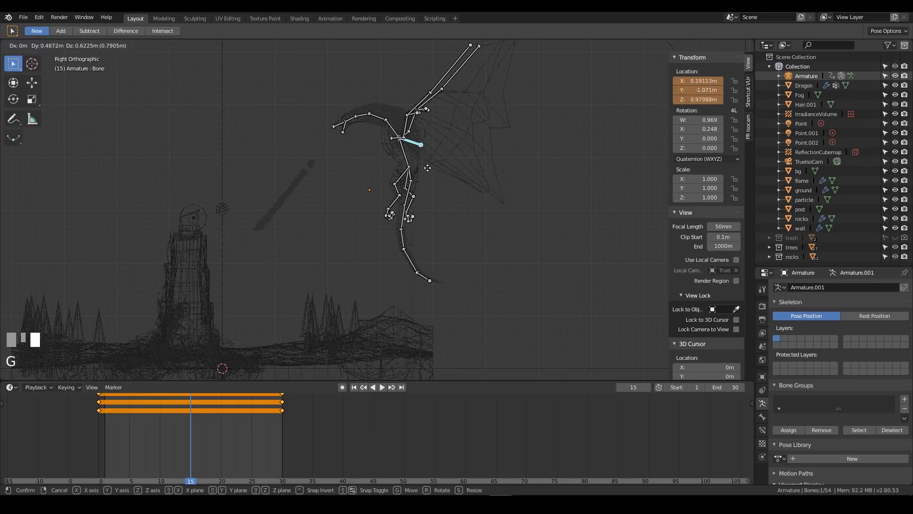
{"action": "left_click", "coordinate": [428, 170]}
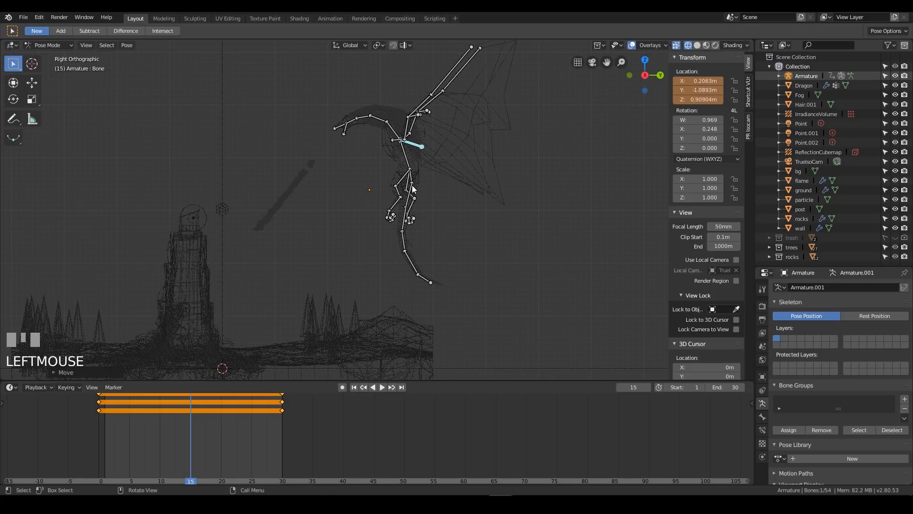
{"action": "key", "text": "i"}
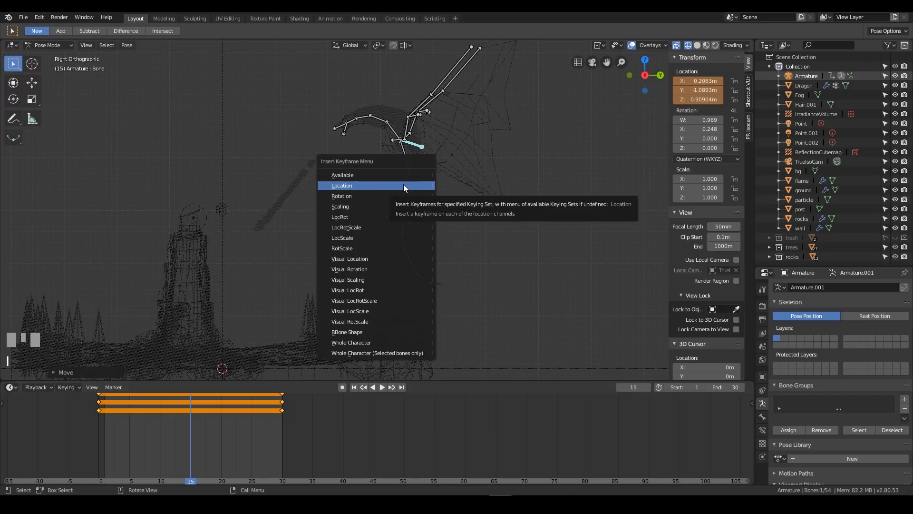
{"action": "left_click", "coordinate": [404, 185]}
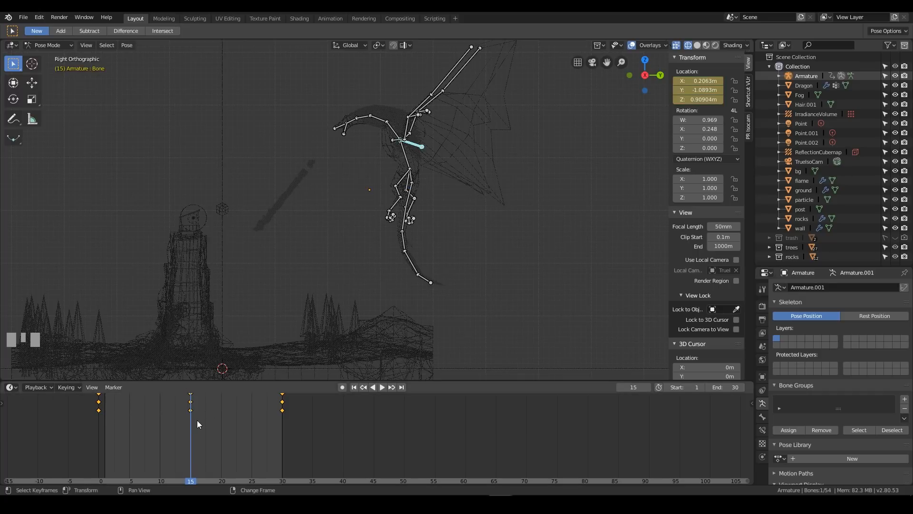
Play back the dragon's up-and-down body motion and return to frame 15
{"action": "key", "text": "space"}
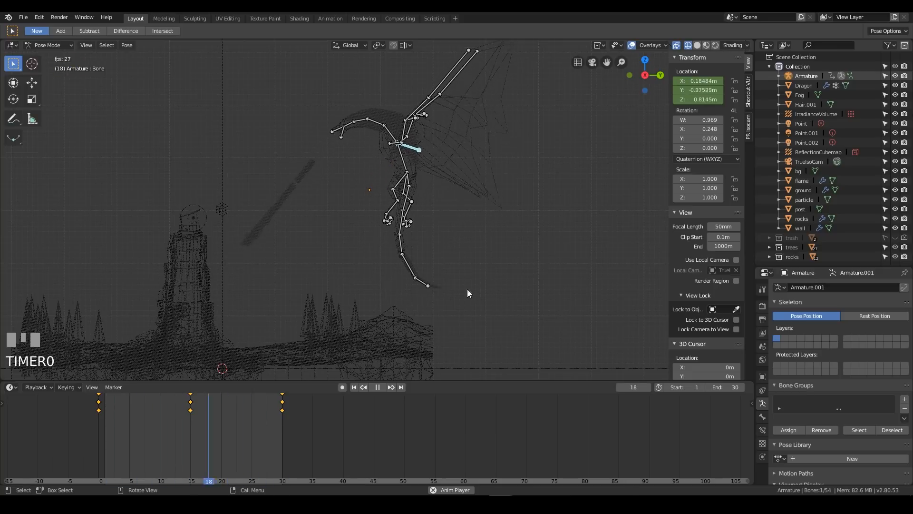
{"action": "key", "text": "space"}
{"action": "right_click", "coordinate": [191, 418]}
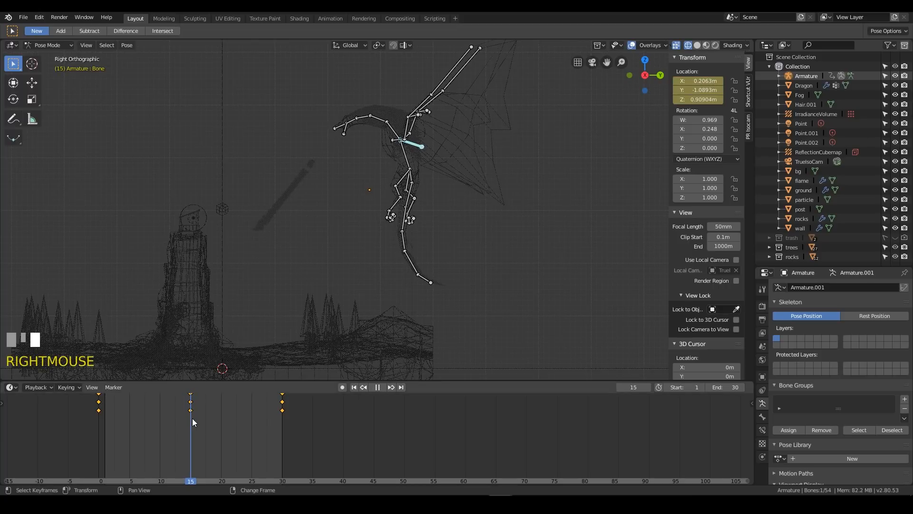
Rotate the torso bone forward to a quaternion of about 0.97, -0.23, -0.04, -0.06 and insert a Rotation keyframe at frame 15
{"action": "left_click", "coordinate": [405, 155]}
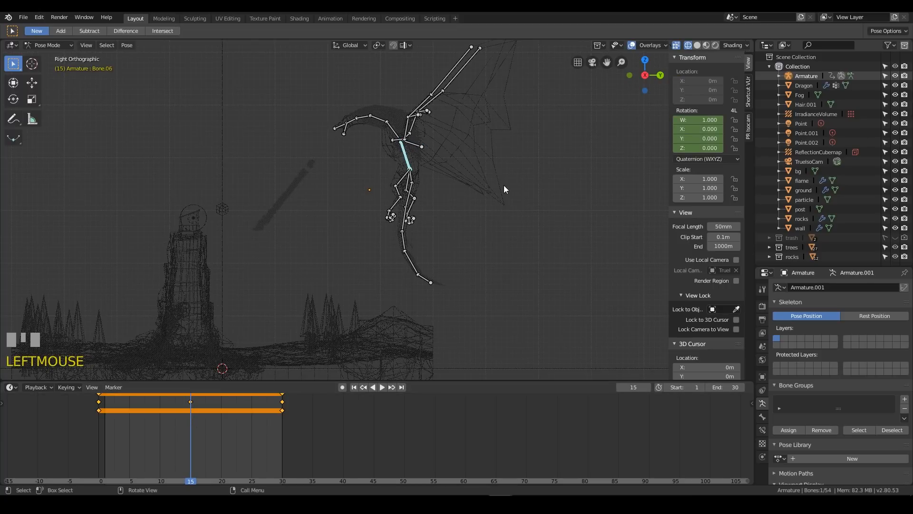
{"action": "key", "text": "r"}
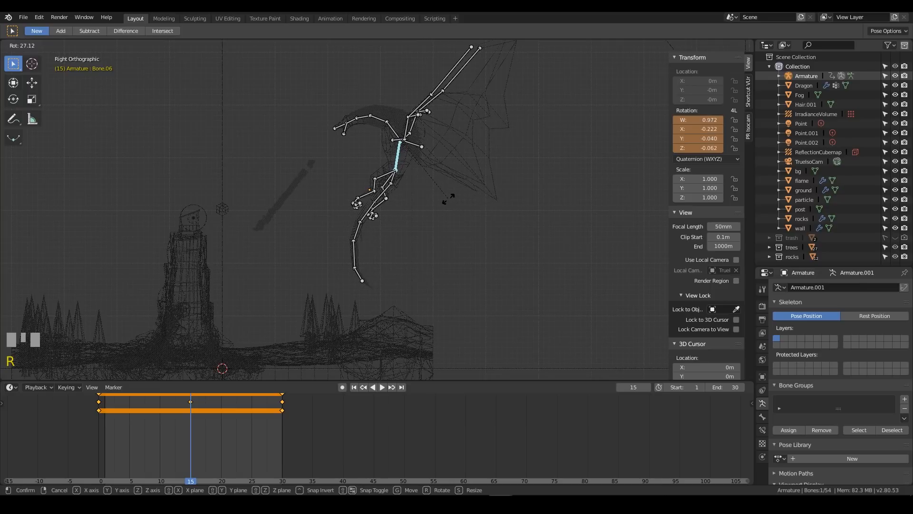
{"action": "left_click", "coordinate": [447, 199]}
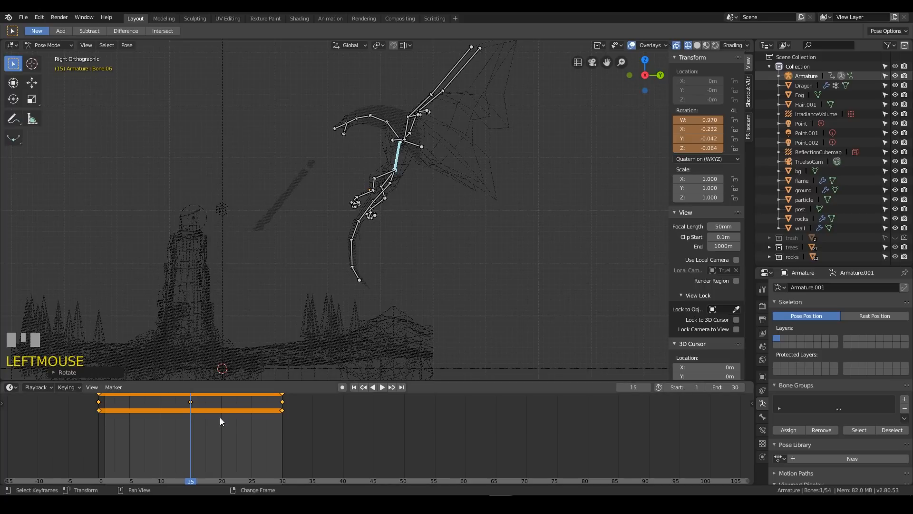
{"action": "key", "text": "i"}
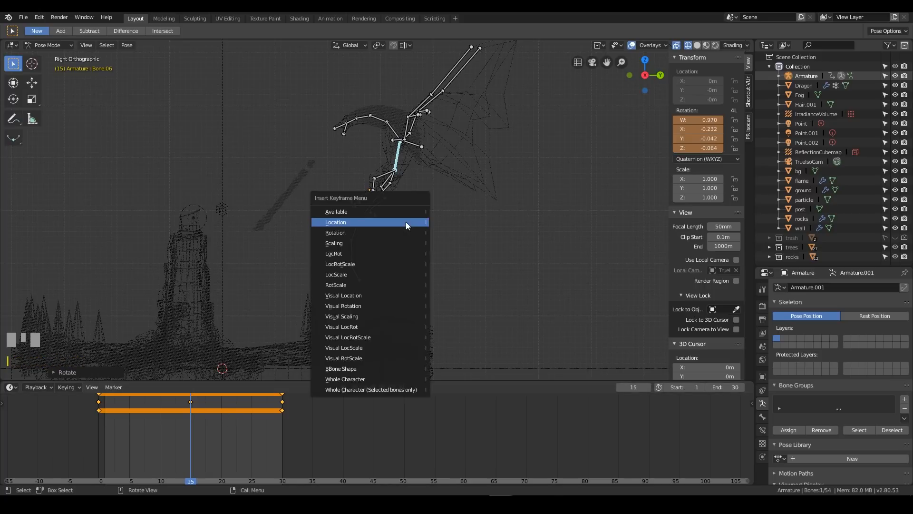
{"action": "left_click", "coordinate": [399, 231]}
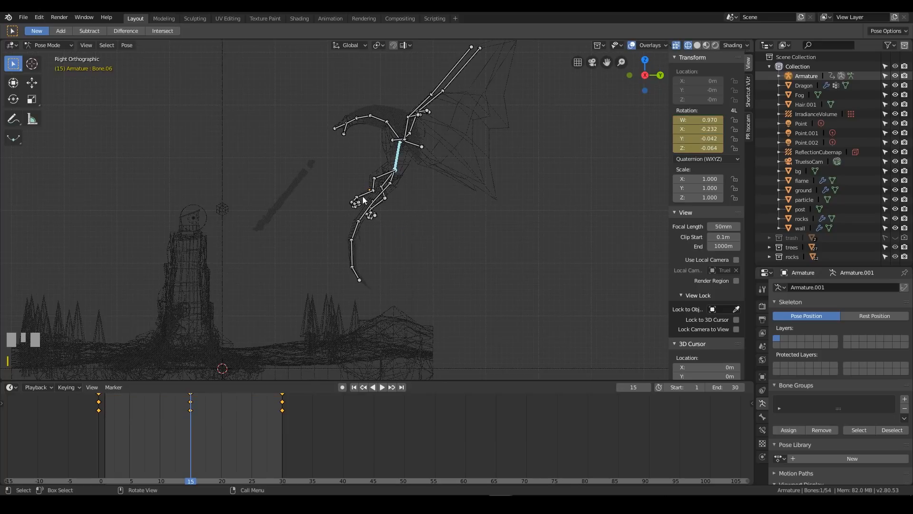
Rotate the second and third tail bones forward at frame 15 so the upper tail swings toward the dragon's front
{"action": "right_click", "coordinate": [369, 208]}
{"action": "left_click", "coordinate": [379, 198]}
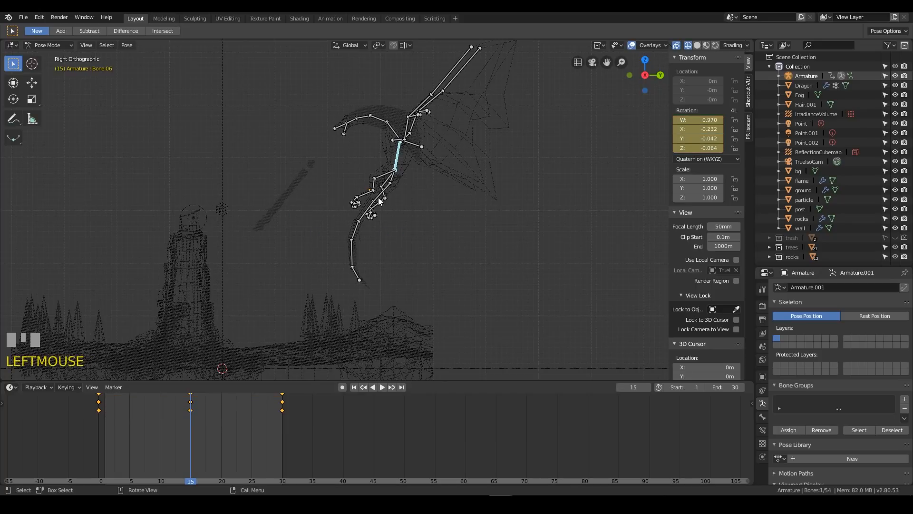
{"action": "left_click", "coordinate": [372, 213]}
{"action": "left_click", "coordinate": [370, 214]}
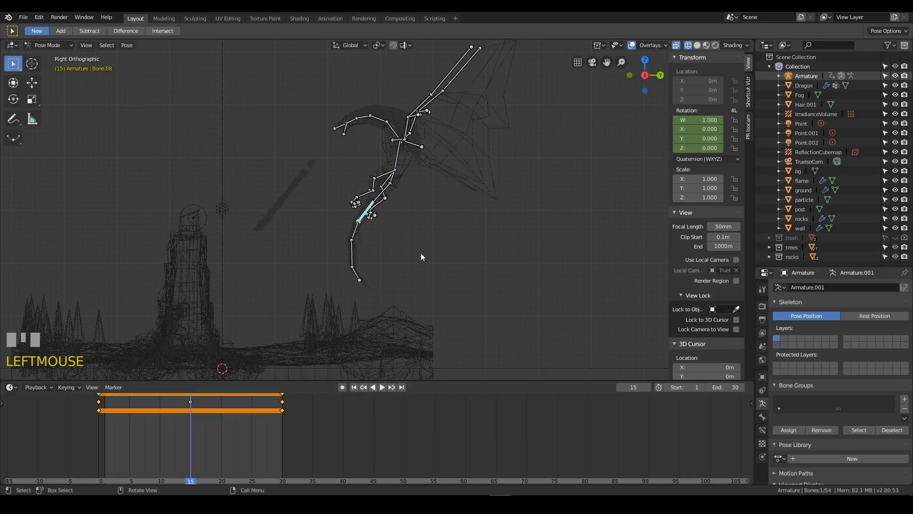
{"action": "key", "text": "r"}
{"action": "left_click", "coordinate": [404, 255]}
{"action": "left_click", "coordinate": [348, 234]}
{"action": "key", "text": "r"}
{"action": "left_click", "coordinate": [393, 261]}
Rotate the last two tail bones at frame 15 to shape the curve of the tail's end
{"action": "left_click", "coordinate": [333, 247]}
{"action": "key", "text": "r"}
{"action": "left_click", "coordinate": [321, 261]}
{"action": "left_click", "coordinate": [321, 261]}
{"action": "key", "text": "r"}
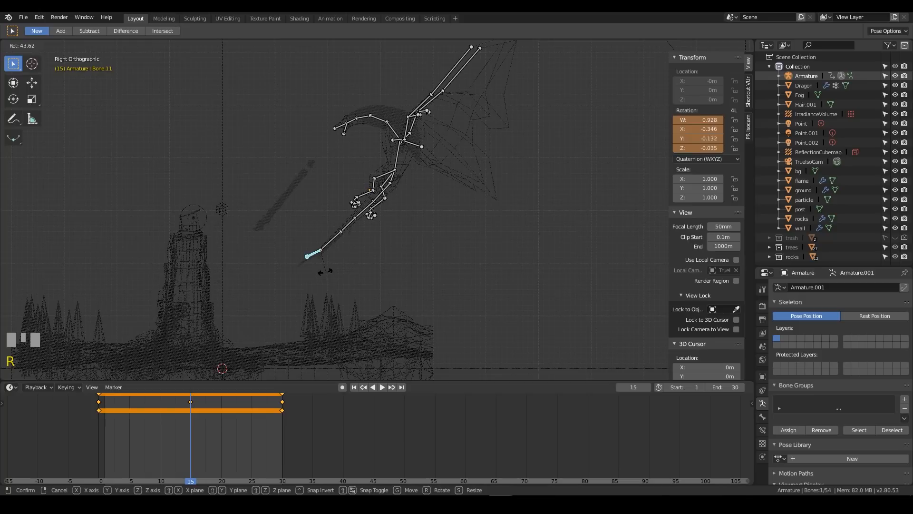
{"action": "left_click", "coordinate": [332, 242]}
{"action": "left_click", "coordinate": [332, 242]}
{"action": "key", "text": "r"}
{"action": "left_click", "coordinate": [352, 239]}
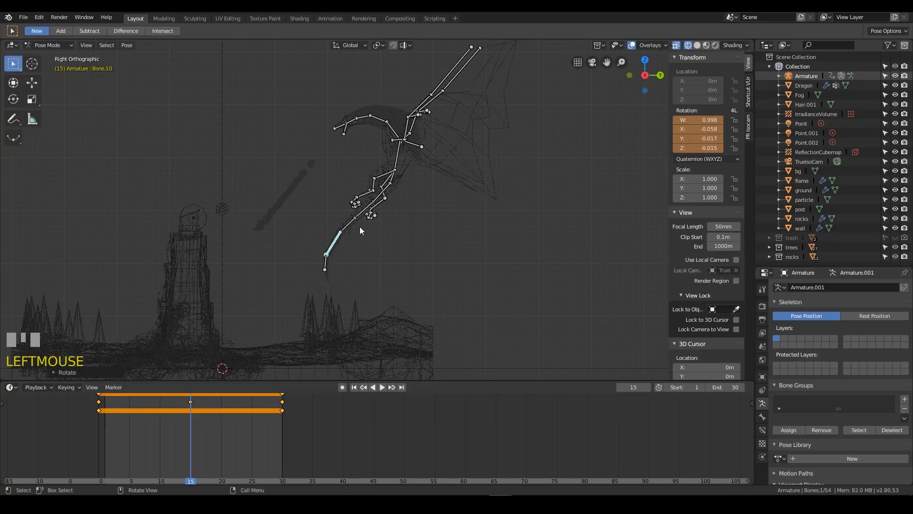
Rotate the second tail bone forward at frame 15 to a quaternion of about 0.98, -0.19, -0.01, -0.07
{"action": "left_click", "coordinate": [381, 204]}
{"action": "key", "text": "r"}
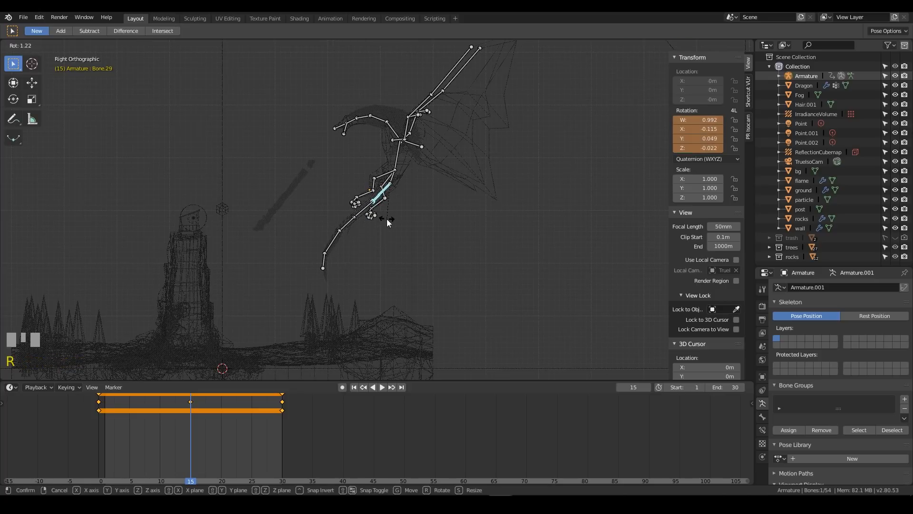
{"action": "key", "text": "Escape"}
{"action": "left_click", "coordinate": [371, 209]}
{"action": "key", "text": "r"}
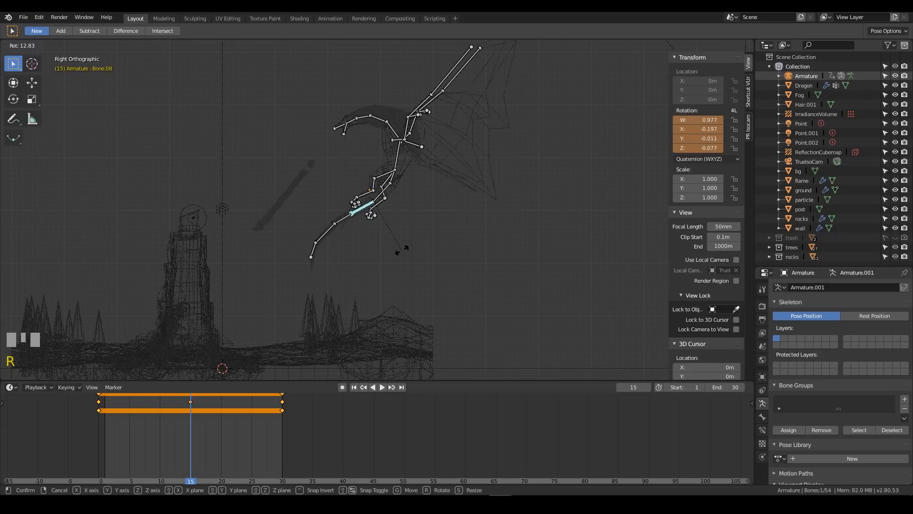
{"action": "left_click", "coordinate": [402, 250]}
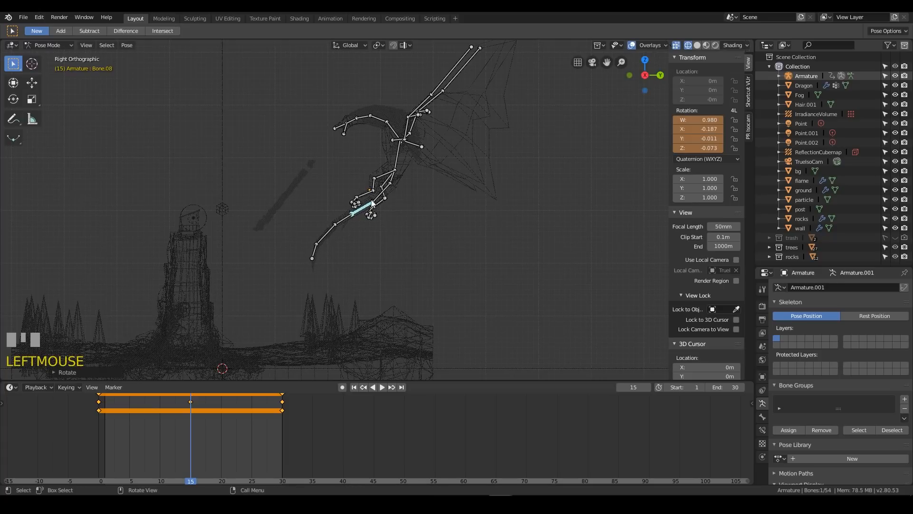
Insert a Rotation keyframe for all five tail bones at frame 15, and scrub through the motion back to frame 15
{"action": "left_click", "coordinate": [382, 193]}
{"action": "left_click", "coordinate": [363, 208], "text": "shift"}
{"action": "left_click", "coordinate": [343, 219], "text": "shift"}
{"action": "left_click", "coordinate": [326, 234], "text": "shift"}
{"action": "left_click", "coordinate": [318, 255], "text": "shift"}
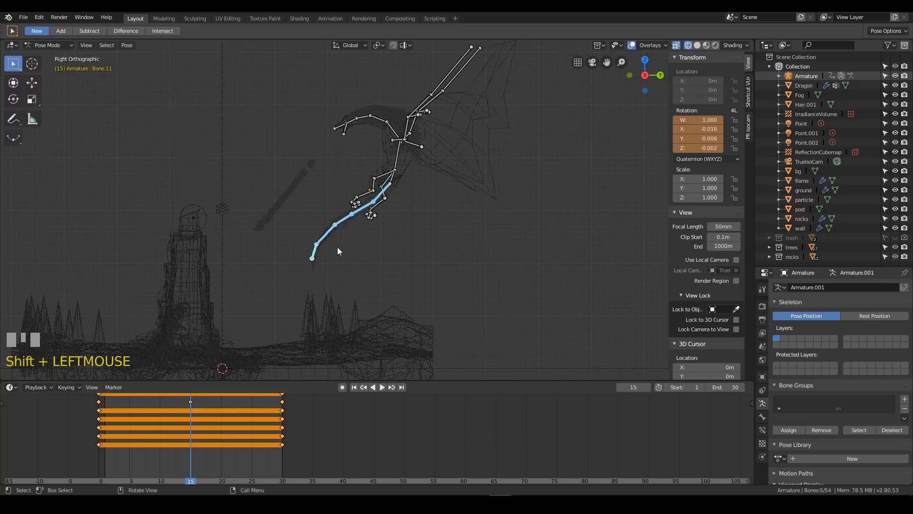
{"action": "key", "text": "i"}
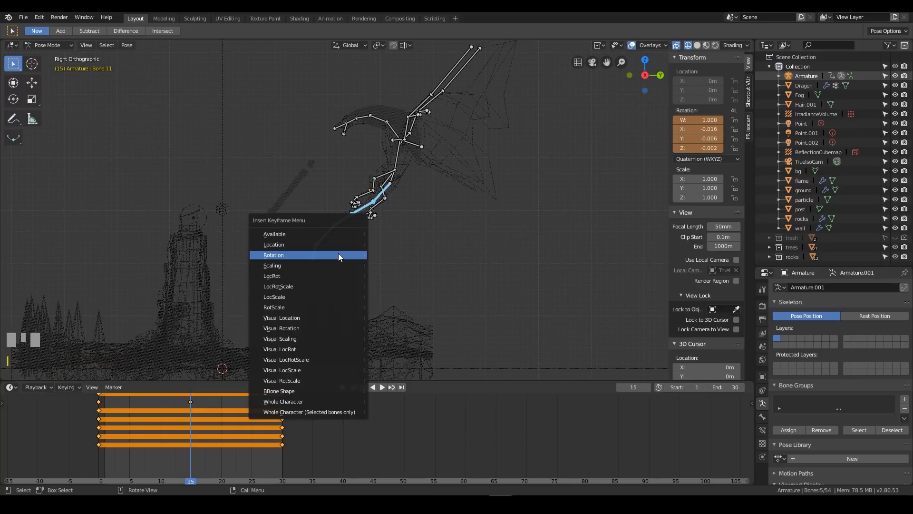
{"action": "left_click", "coordinate": [338, 253]}
{"action": "mouse_move", "coordinate": [145, 424]}
{"action": "right_mouse_down"}
{"action": "mouse_move", "coordinate": [122, 435]}
{"action": "mouse_move", "coordinate": [272, 433]}
{"action": "mouse_move", "coordinate": [119, 435]}
{"action": "mouse_move", "coordinate": [159, 435]}
{"action": "right_mouse_up"}
{"action": "right_click_drag", "start_coordinate": [186, 438], "coordinate": [191, 440]}
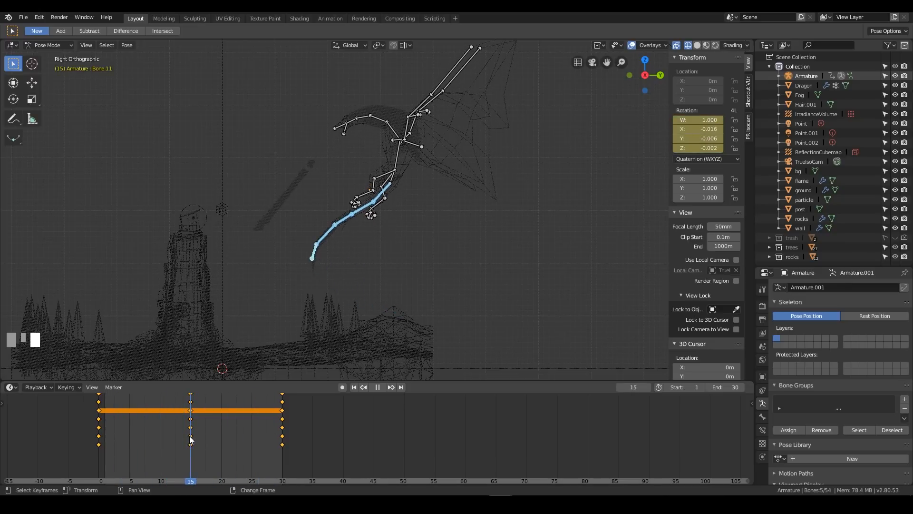
Rotate the last two tail bones further forward at frame 15, the tip to a quaternion of about 0.94, -0.33, -0.12, -0.03
{"action": "left_click", "coordinate": [322, 236]}
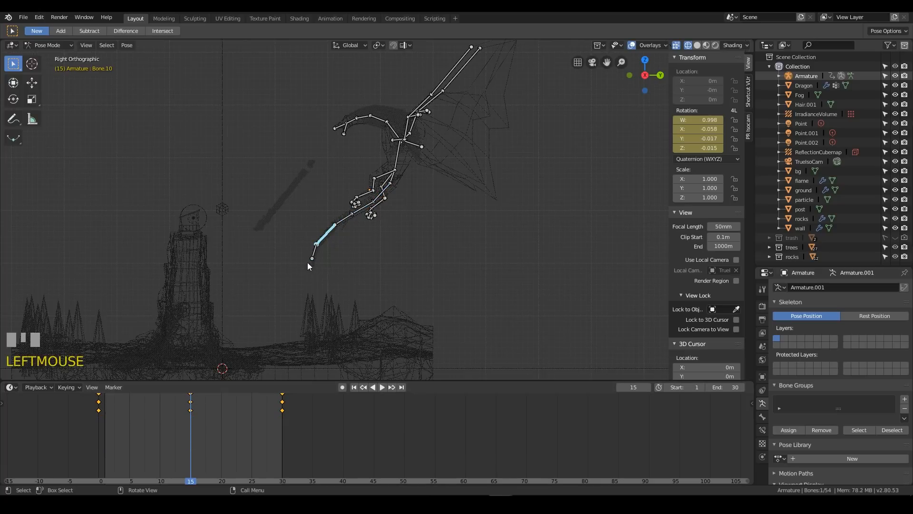
{"action": "right_click", "coordinate": [313, 255]}
{"action": "left_click", "coordinate": [314, 258]}
{"action": "key", "text": "r"}
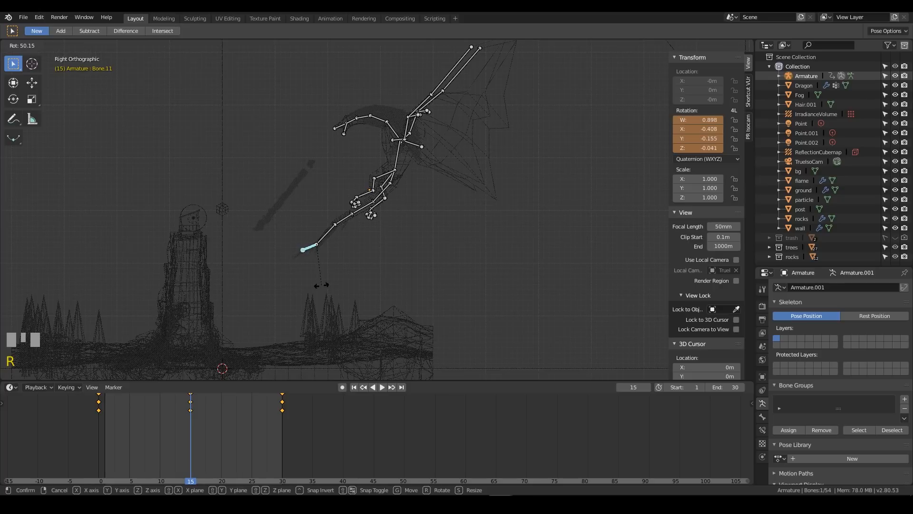
{"action": "left_click", "coordinate": [328, 281]}
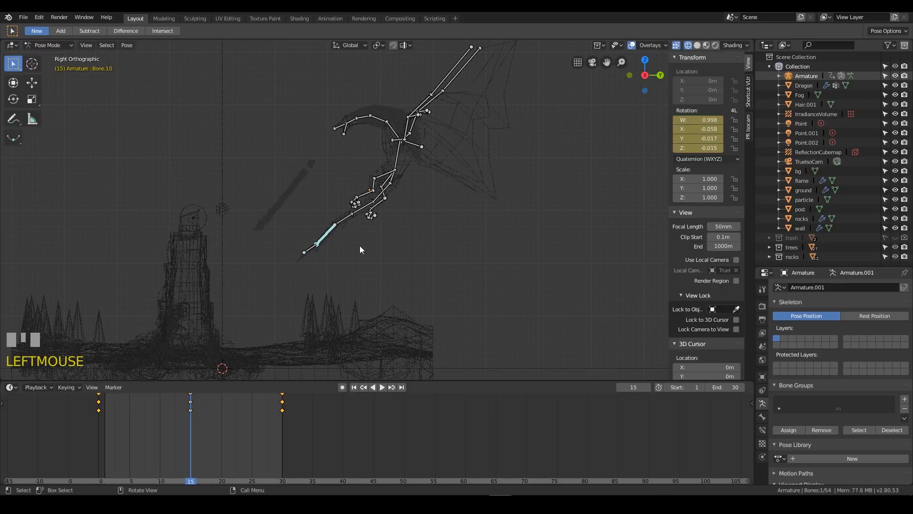
{"action": "key", "text": "r"}
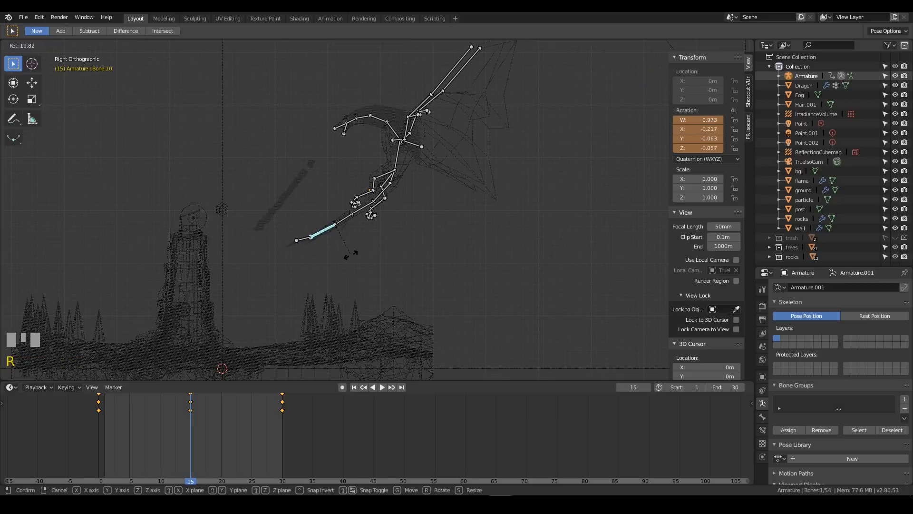
{"action": "left_click", "coordinate": [351, 255]}
Insert a Rotation keyframe for the last two tail bones at frame 15, and scrub the timeline to check the tail swing
{"action": "left_click", "coordinate": [299, 240], "text": "shift"}
{"action": "key", "text": "r"}
{"action": "key", "text": "Escape"}
{"action": "key", "text": "i"}
{"action": "left_click", "coordinate": [321, 243]}
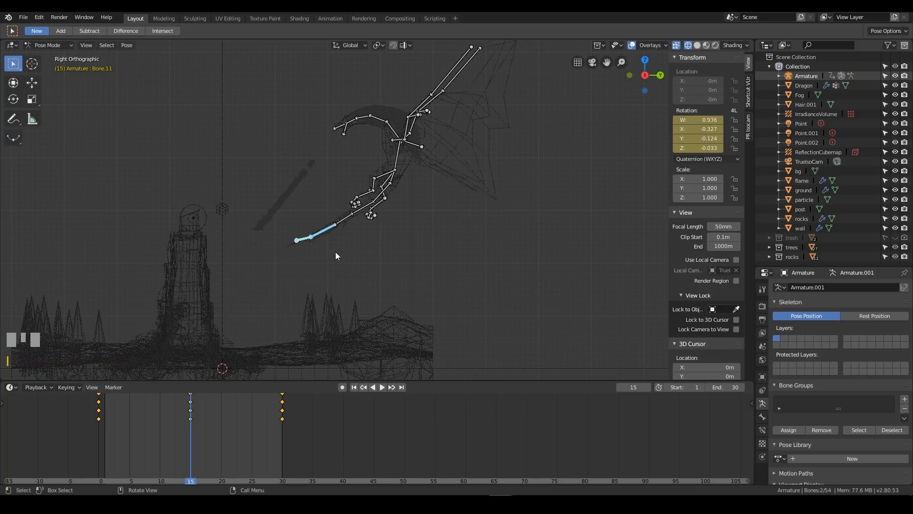
{"action": "right_click", "coordinate": [155, 433]}
{"action": "right_click_drag", "start_coordinate": [156, 433], "coordinate": [191, 409]}
Insert a Rotation keyframe for both thigh bones at frame 0
{"action": "left_click", "coordinate": [383, 175]}
{"action": "middle_click_drag", "start_coordinate": [386, 213], "coordinate": [472, 242]}
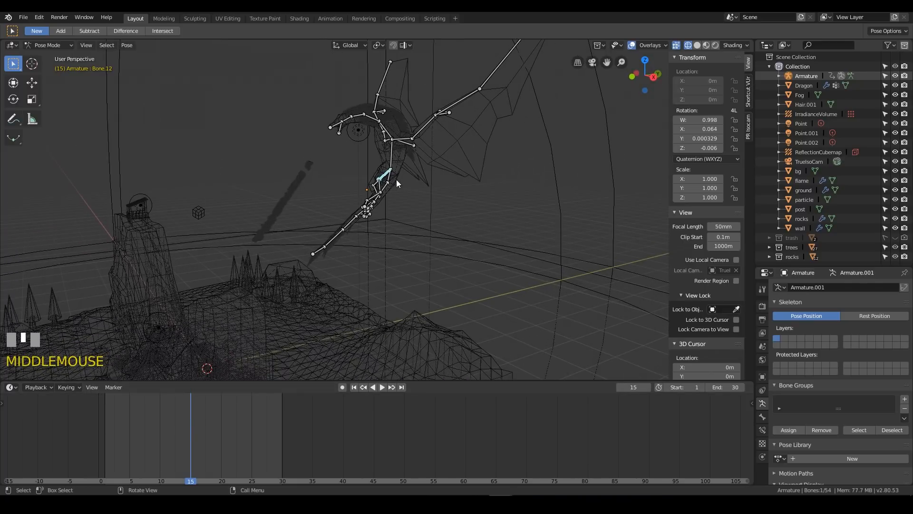
{"action": "right_click_drag", "start_coordinate": [185, 422], "coordinate": [100, 429]}
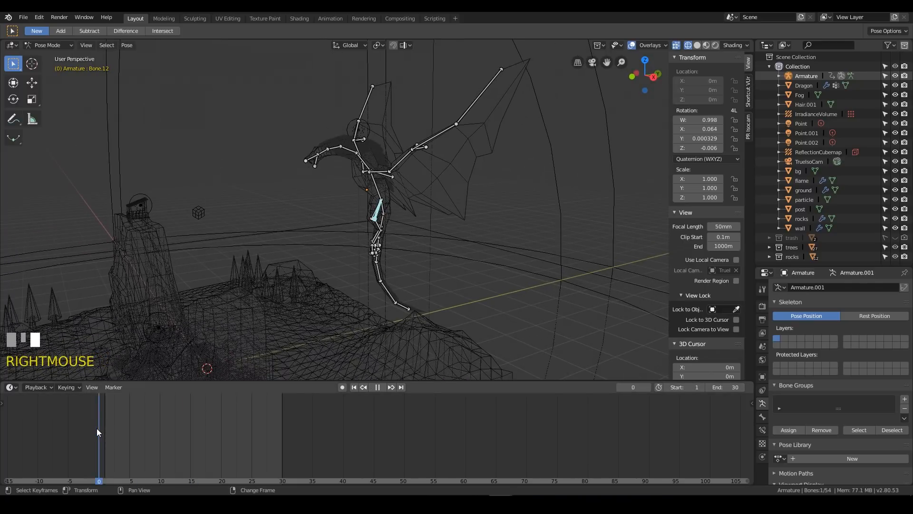
{"action": "middle_click_drag", "start_coordinate": [427, 197], "coordinate": [481, 201]}
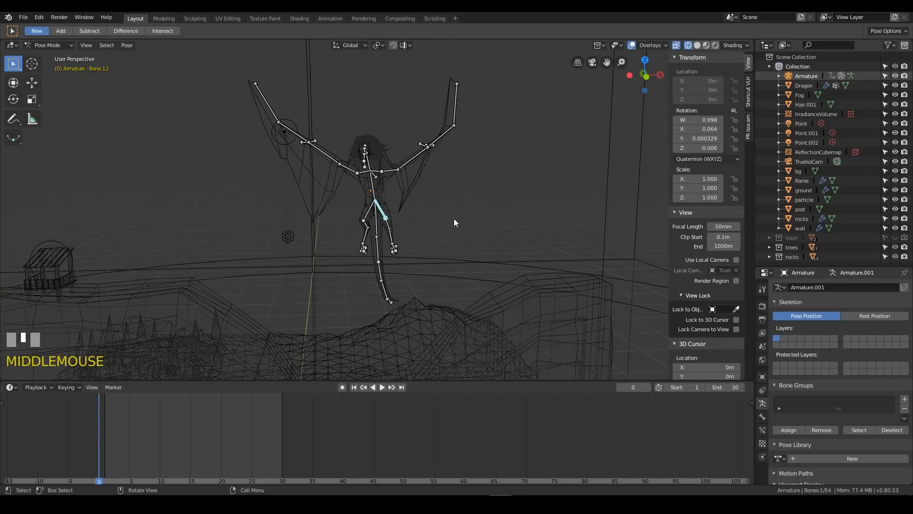
{"action": "middle_click_drag", "start_coordinate": [368, 220], "coordinate": [412, 242]}
{"action": "key", "text": "i"}
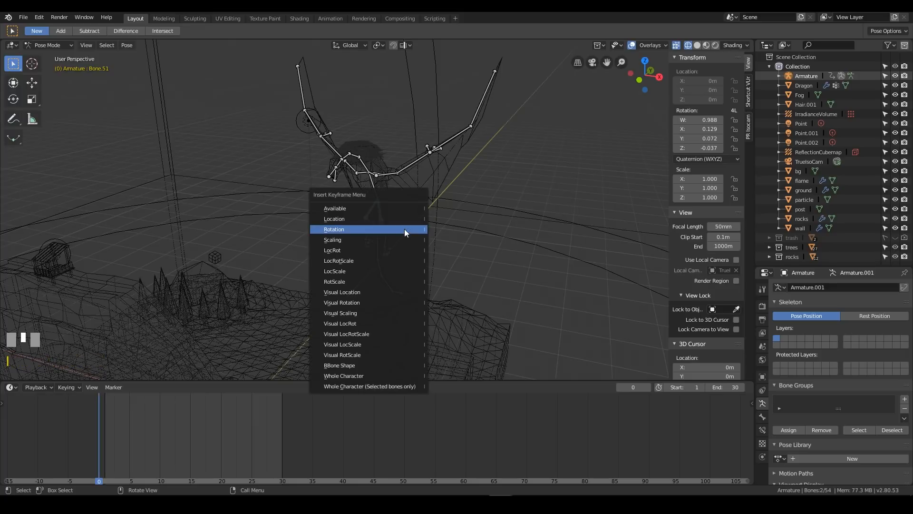
{"action": "left_click", "coordinate": [404, 229]}
Insert a Rotation keyframe for both thigh bones at frame 30 with the same pose
{"action": "right_click_drag", "start_coordinate": [262, 413], "coordinate": [281, 424]}
{"action": "key", "text": "i"}
{"action": "left_click", "coordinate": [385, 249]}
{"action": "middle_click_drag", "start_coordinate": [386, 250], "coordinate": [444, 212]}
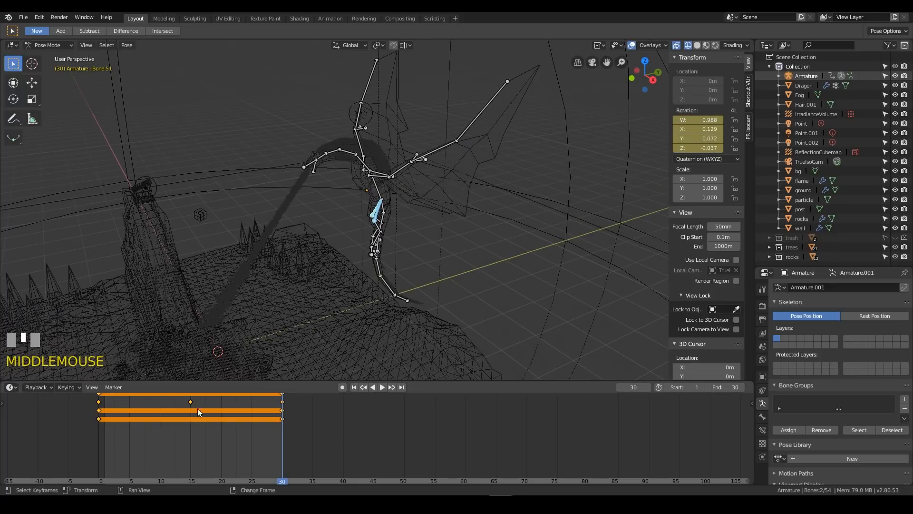
Rotate the more forward thigh bone backward at frame 15 to a quaternion of about 0.97, 0.19, 0.08, 0.16
{"action": "right_click_drag", "start_coordinate": [201, 397], "coordinate": [190, 421]}
{"action": "middle_click_drag", "start_coordinate": [432, 230], "coordinate": [418, 198]}
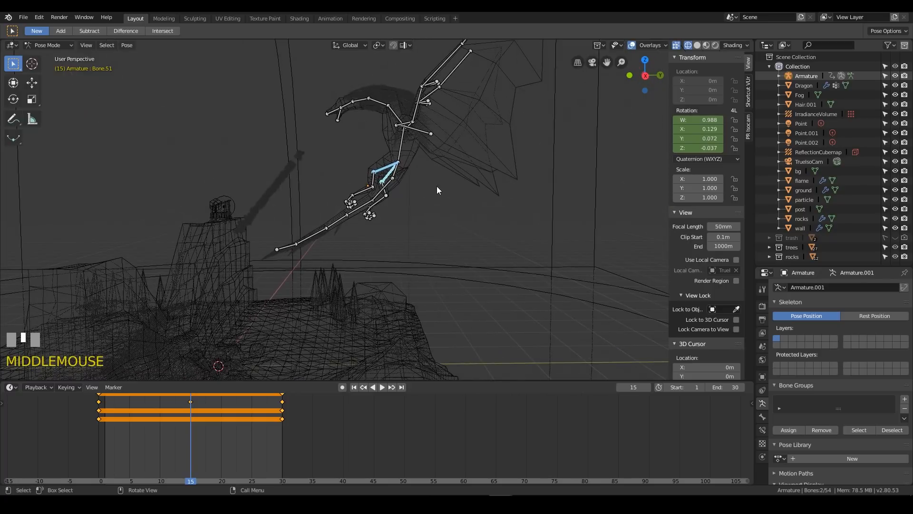
{"action": "key", "text": "KP_3"}
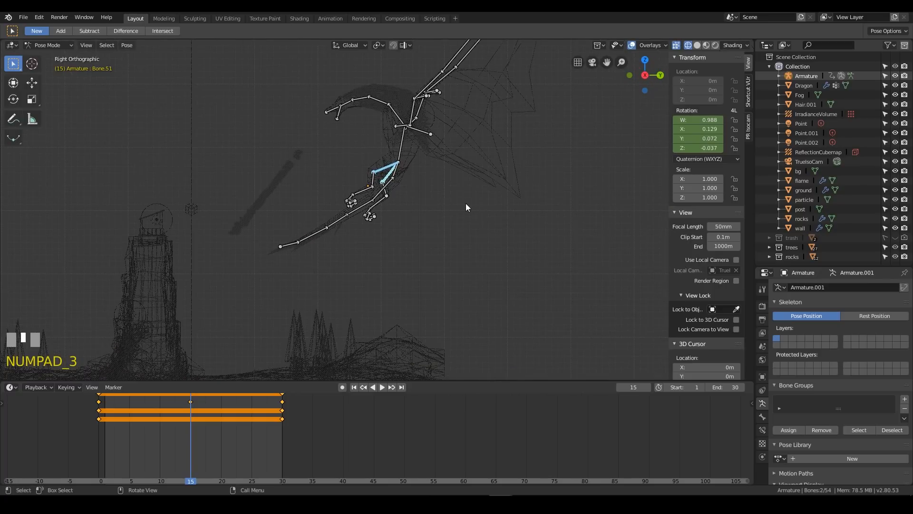
{"action": "key", "text": "r"}
{"action": "left_click", "coordinate": [458, 188]}
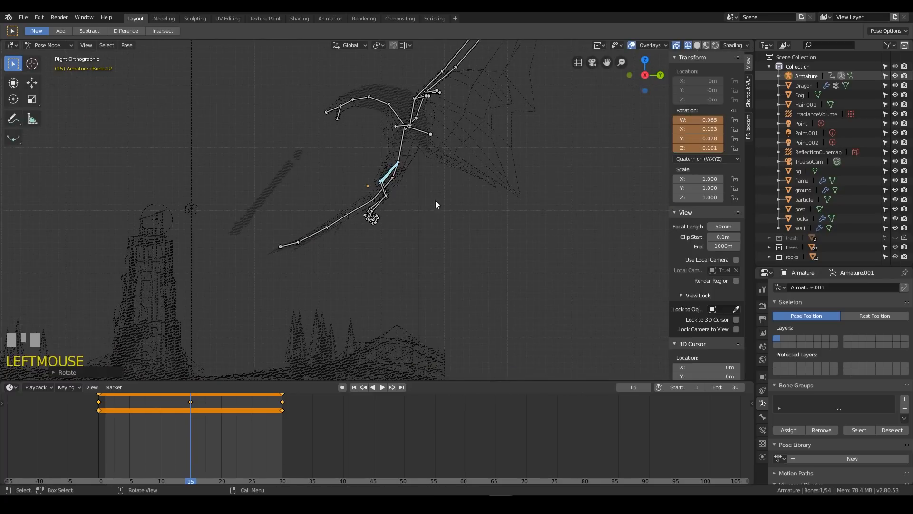
Rotate the other thigh bone backward at frame 15 to a quaternion of about 0.91, 0.38, -0.14, -0.06
{"action": "middle_click_drag", "start_coordinate": [399, 196], "coordinate": [387, 180]}
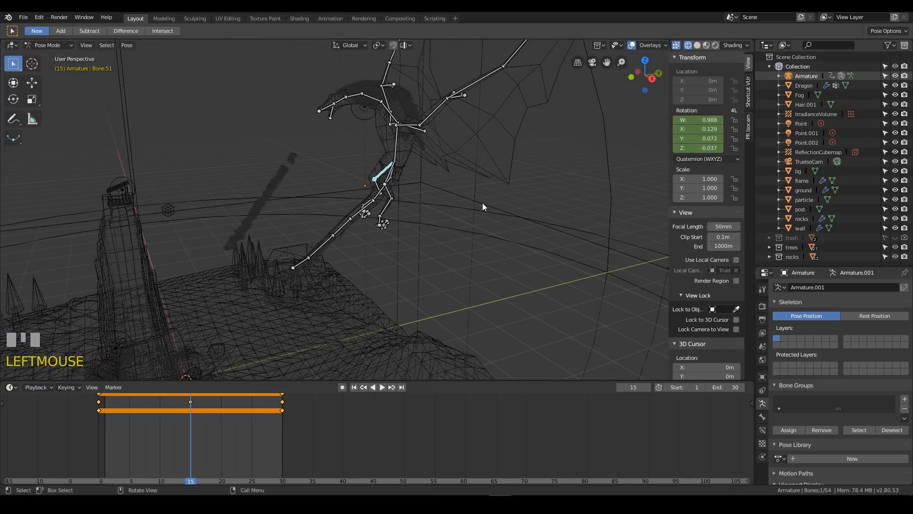
{"action": "middle_click_drag", "start_coordinate": [444, 188], "coordinate": [455, 188]}
{"action": "key", "text": "r"}
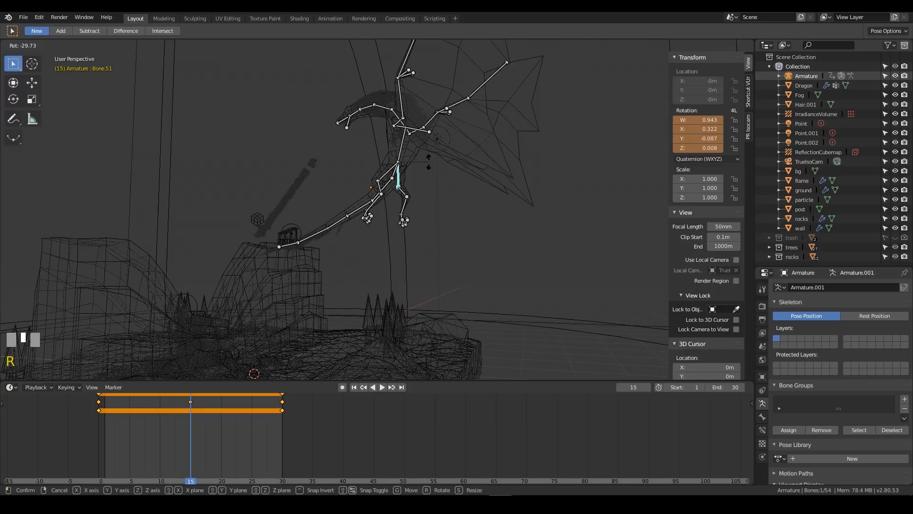
{"action": "mouse_move", "coordinate": [430, 168]}
{"action": "middle_mouse_down"}
{"action": "mouse_move", "coordinate": [424, 157]}
{"action": "mouse_move", "coordinate": [438, 177]}
{"action": "mouse_move", "coordinate": [436, 165]}
{"action": "middle_mouse_up"}
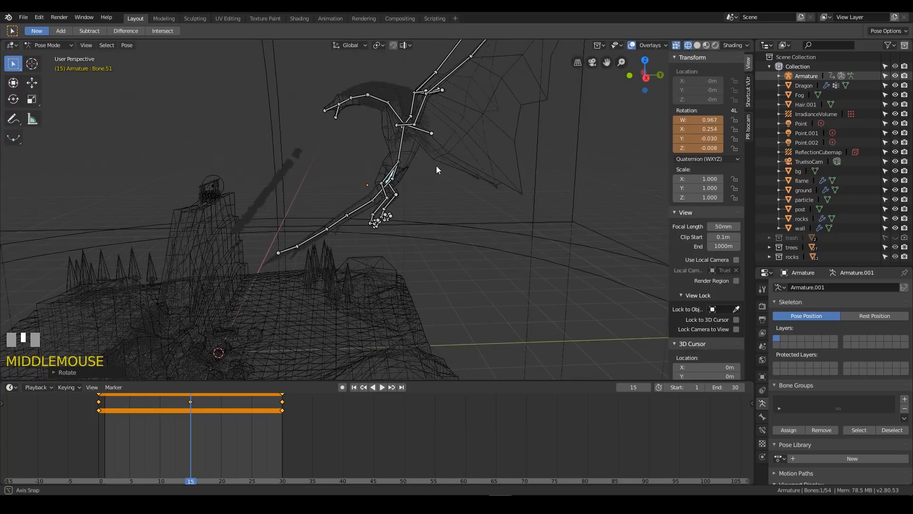
{"action": "left_click", "coordinate": [428, 162]}
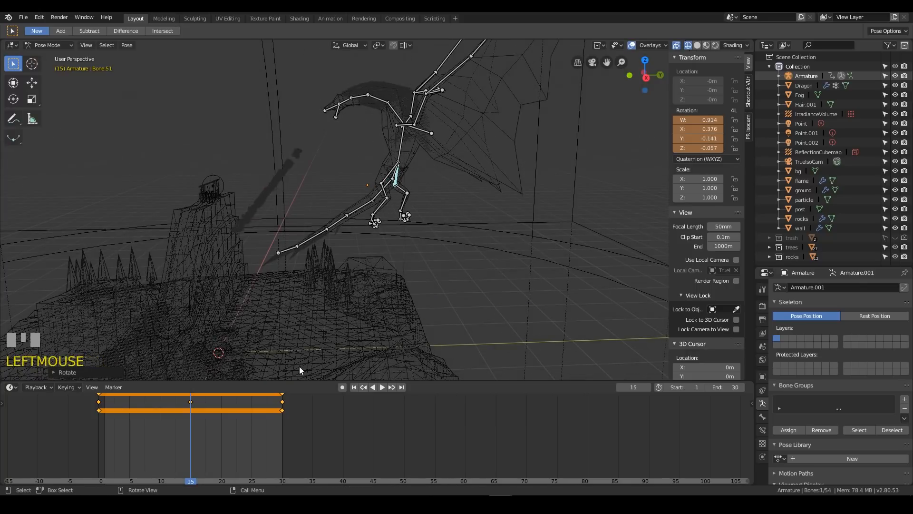
Insert a Rotation keyframe for both thigh bones at frame 15, and scrub the timeline to check the leg motion
{"action": "key", "text": "i"}
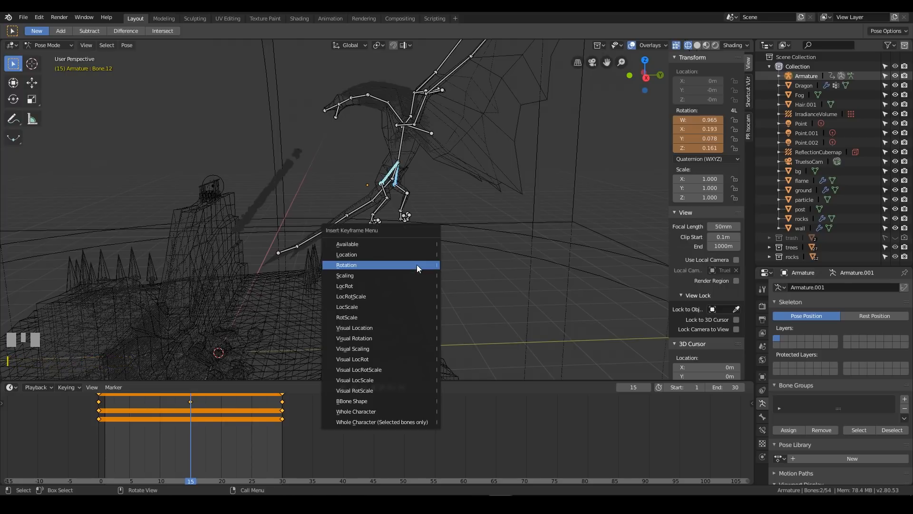
{"action": "left_click", "coordinate": [416, 264]}
{"action": "mouse_move", "coordinate": [460, 216]}
{"action": "middle_mouse_down"}
{"action": "mouse_move", "coordinate": [446, 220]}
{"action": "mouse_move", "coordinate": [455, 213]}
{"action": "middle_mouse_up"}
{"action": "mouse_move", "coordinate": [197, 428]}
{"action": "right_mouse_down"}
{"action": "mouse_move", "coordinate": [96, 427]}
{"action": "mouse_move", "coordinate": [281, 441]}
{"action": "mouse_move", "coordinate": [114, 420]}
{"action": "mouse_move", "coordinate": [272, 428]}
{"action": "mouse_move", "coordinate": [69, 421]}
{"action": "mouse_move", "coordinate": [186, 425]}
{"action": "right_mouse_up"}
Go to frame 15 and try rotating the second neck bone to a quaternion of about 0.95, 0.30, -0.02, -0.07
{"action": "left_click", "coordinate": [376, 97]}
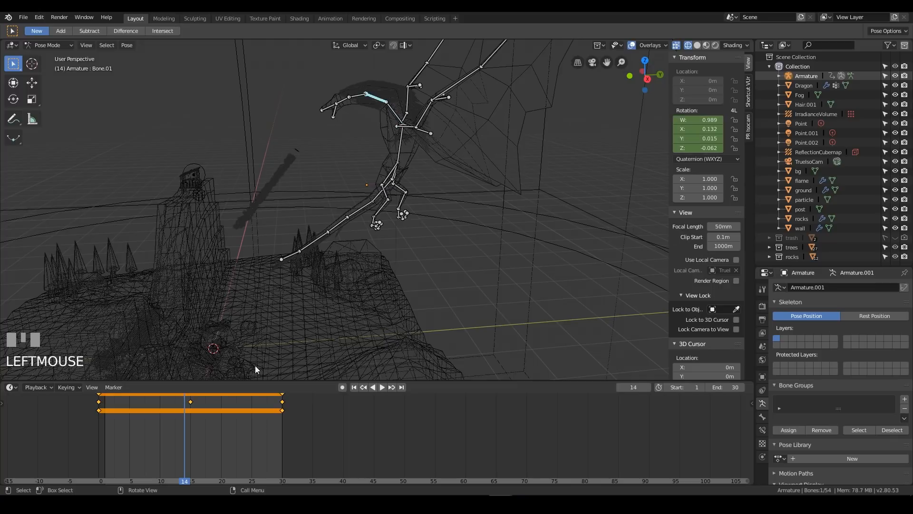
{"action": "right_click", "coordinate": [190, 424]}
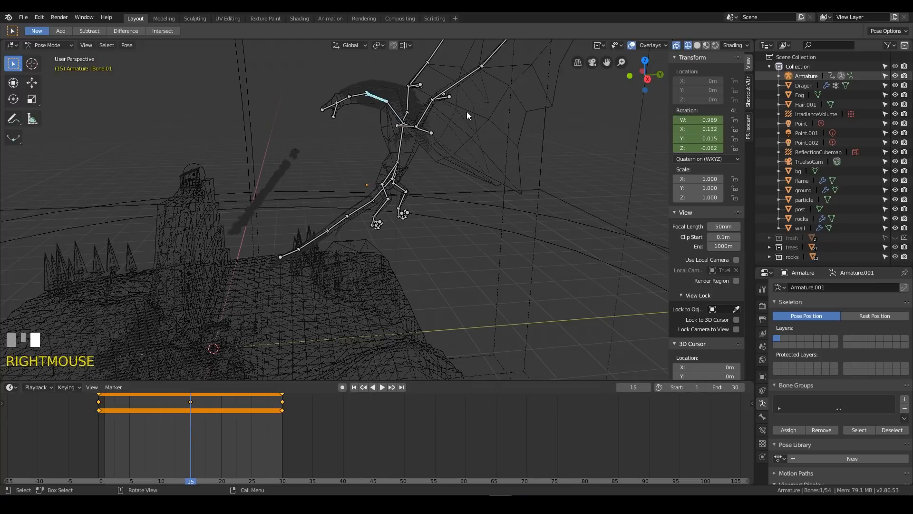
{"action": "key", "text": "KP_3"}
{"action": "key", "text": "r"}
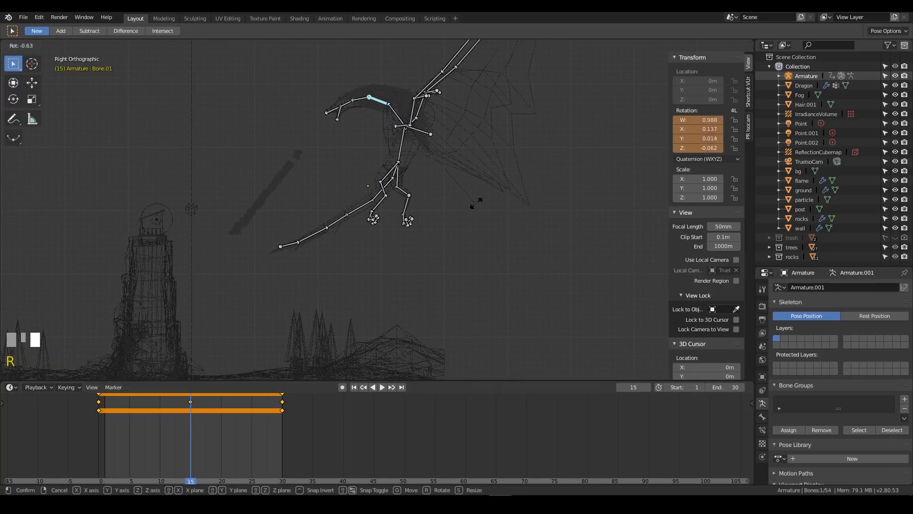
{"action": "left_click", "coordinate": [469, 151]}
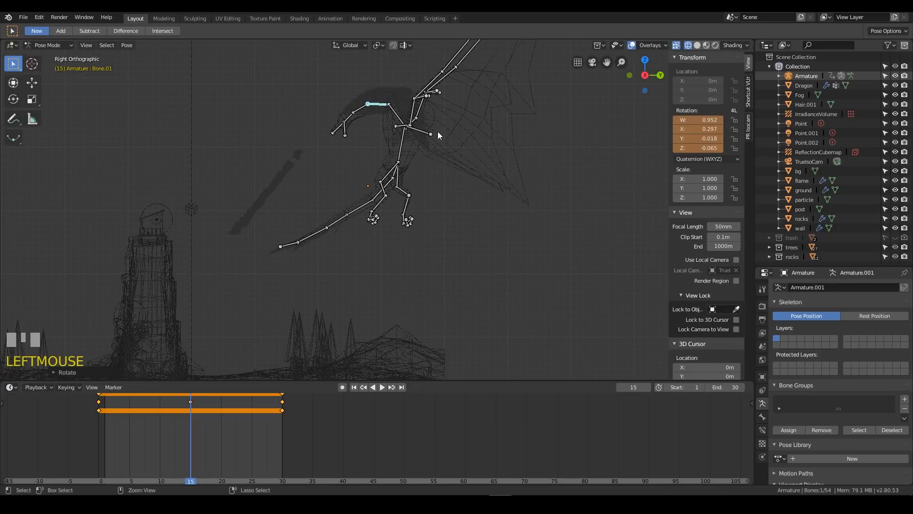
{"action": "left_click", "coordinate": [400, 118]}
{"action": "key", "text": "r"}
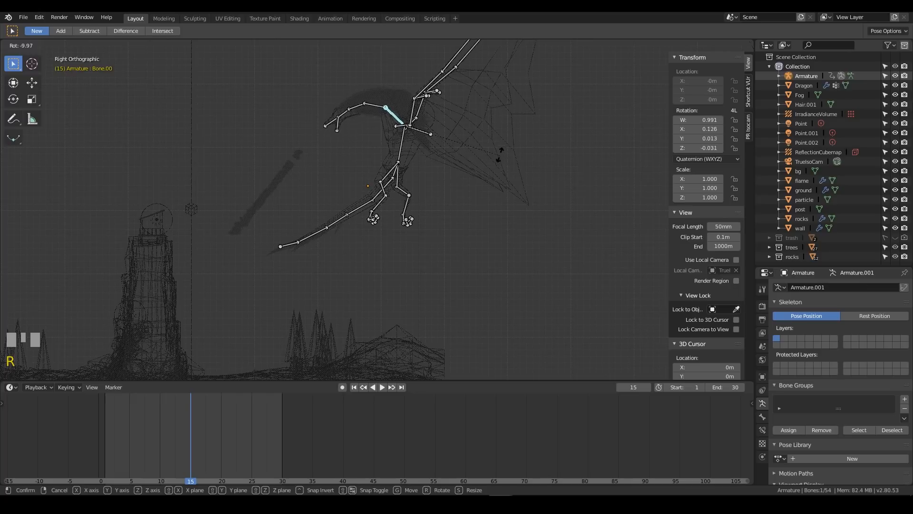
{"action": "left_click", "coordinate": [473, 134]}
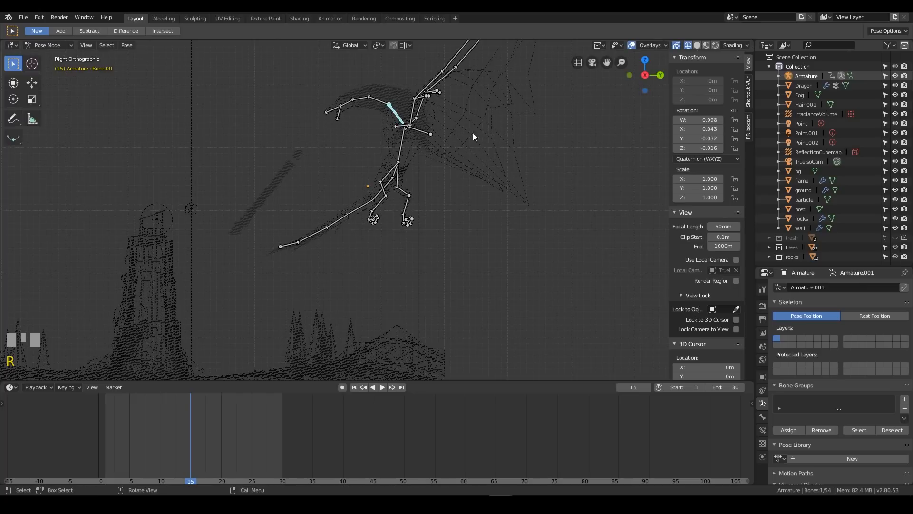
Rotate the second neck bone to a quaternion of about 0.95, 0.32, -0.02, -0.07 and insert a Rotation keyframe at frame 15
{"action": "left_click", "coordinate": [387, 104]}
{"action": "key", "text": "r"}
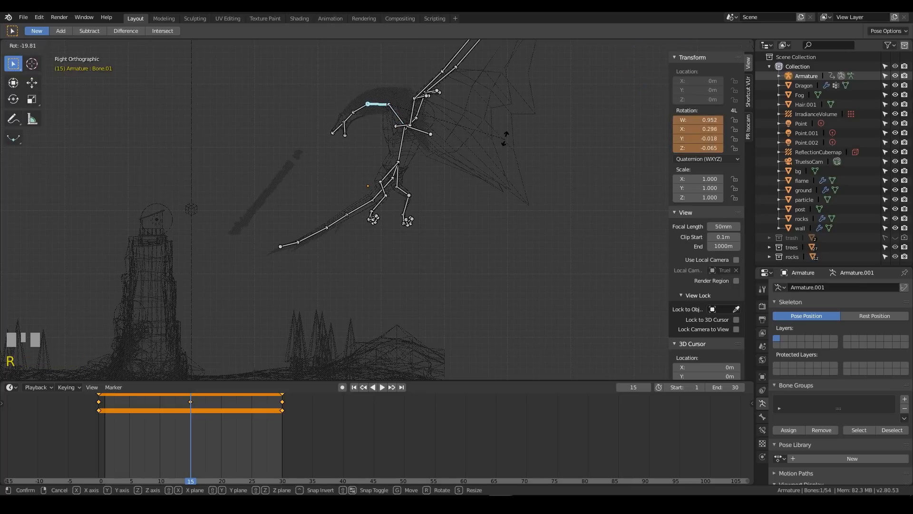
{"action": "left_click", "coordinate": [503, 133]}
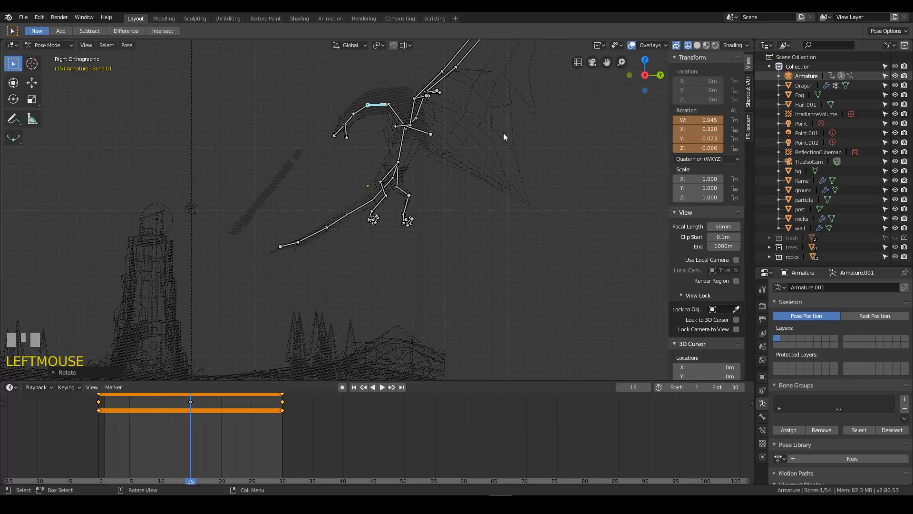
{"action": "key", "text": "i"}
{"action": "left_click", "coordinate": [503, 133]}
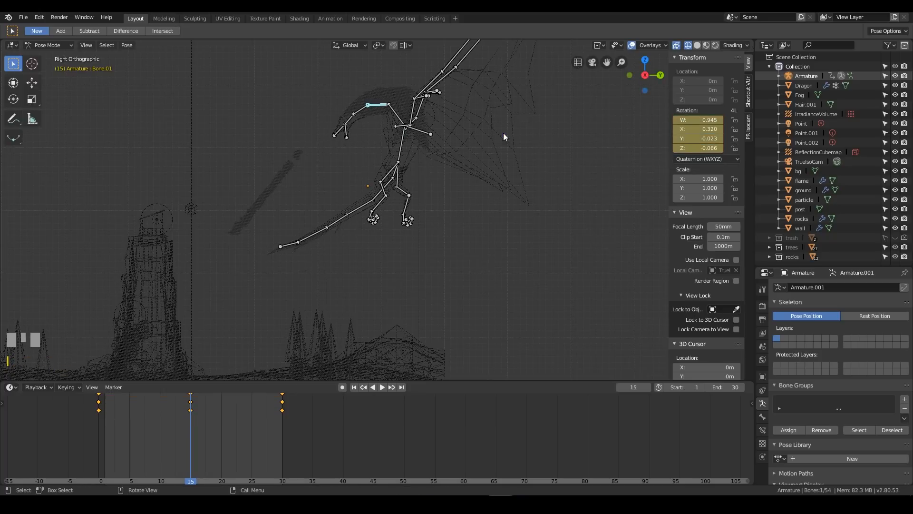
Play back the dragon's looping animation, and return to frame 15 with the torso bone selected
{"action": "key", "text": "space"}
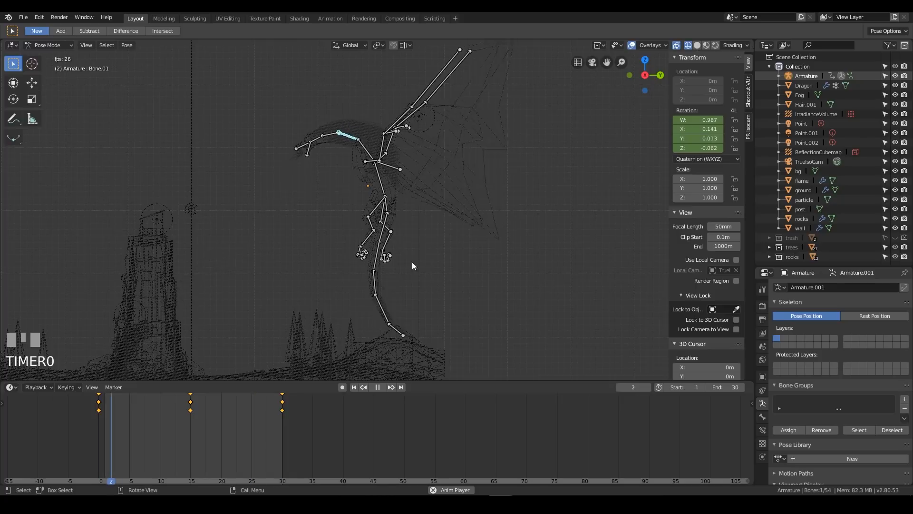
{"action": "key", "text": "space"}
{"action": "left_click", "coordinate": [381, 182]}
{"action": "right_click_drag", "start_coordinate": [143, 420], "coordinate": [190, 418]}
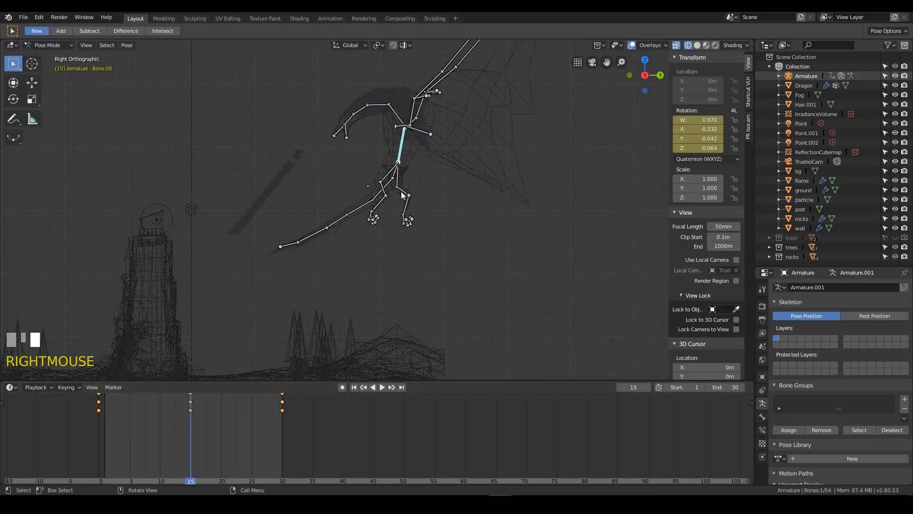
Rotate the torso bone to a quaternion of about 0.997, -0.079, -0.014, -0.022 and insert a Rotation keyframe at frame 15
{"action": "key", "text": "r"}
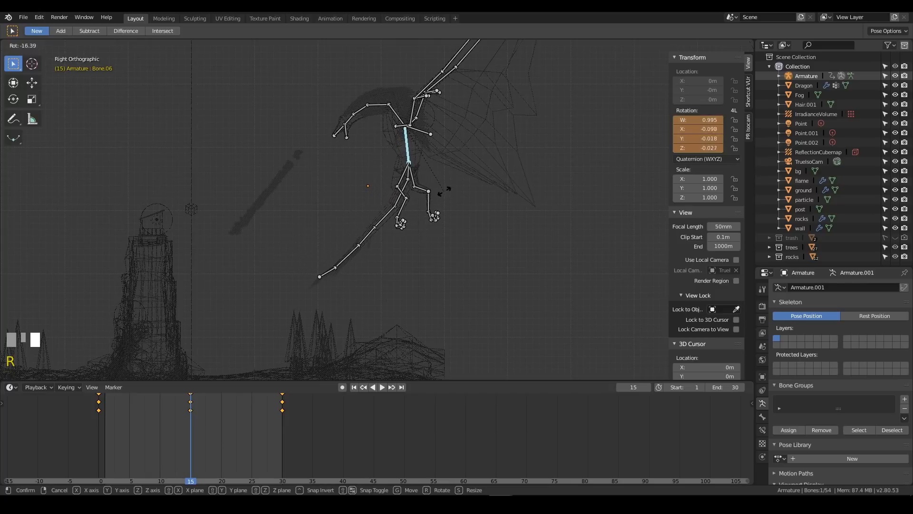
{"action": "left_click", "coordinate": [445, 187]}
{"action": "key", "text": "i"}
{"action": "left_click", "coordinate": [445, 187]}
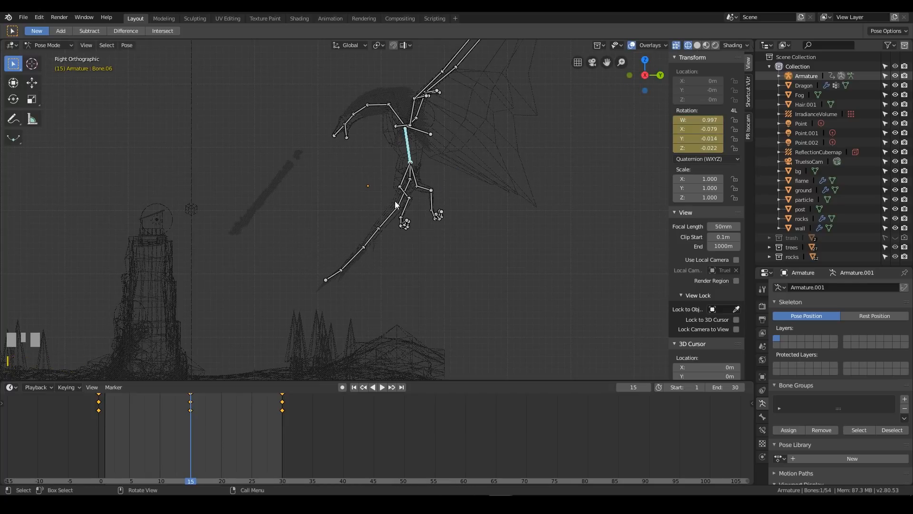
Rotate the second tail bone to a quaternion of about 0.965, -0.245, -0.014, -0.096, and swing the third tail bone upward by about 12 degrees
{"action": "right_click", "coordinate": [389, 221]}
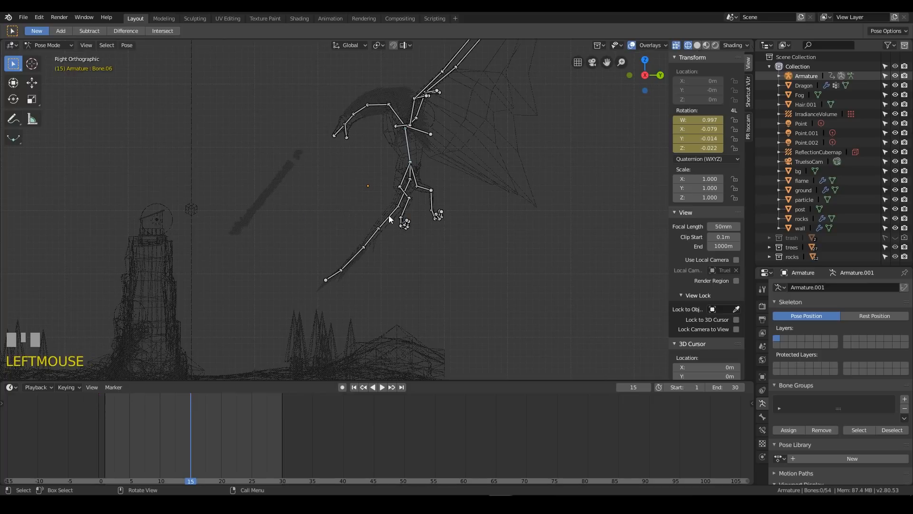
{"action": "key", "text": "r"}
{"action": "left_click", "coordinate": [457, 261]}
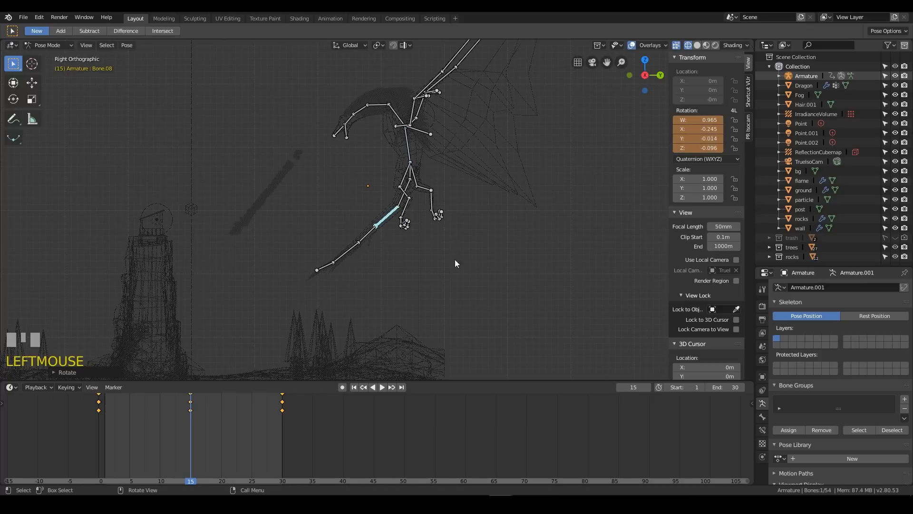
{"action": "left_click", "coordinate": [358, 235]}
{"action": "key", "text": "r"}
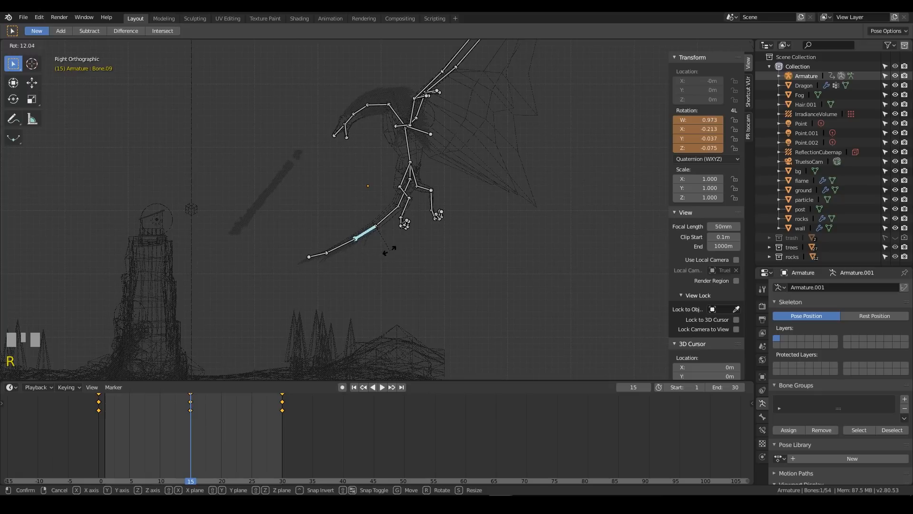
{"action": "left_click", "coordinate": [364, 250]}
Bend the end of the tail downward by rotating the fourth tail bone and the tip bone, the tip to about 0.990, -0.129, -0.049, -0.013
{"action": "left_click", "coordinate": [343, 246]}
{"action": "key", "text": "r"}
{"action": "left_click", "coordinate": [329, 262]}
{"action": "left_click", "coordinate": [324, 262]}
{"action": "key", "text": "r"}
{"action": "left_click", "coordinate": [335, 291]}
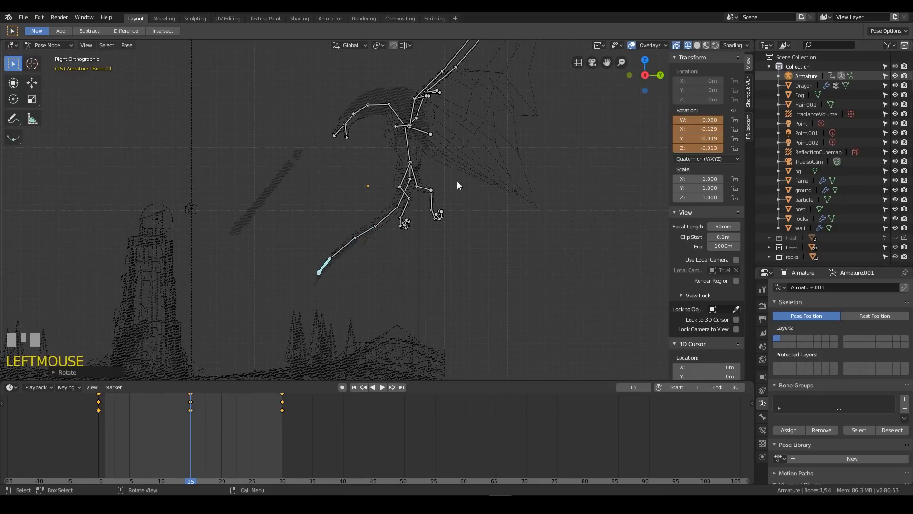
Select all five tail bones and insert a Rotation keyframe for them at frame 15
{"action": "left_click", "coordinate": [399, 201]}
{"action": "left_click", "coordinate": [369, 230], "text": "shift"}
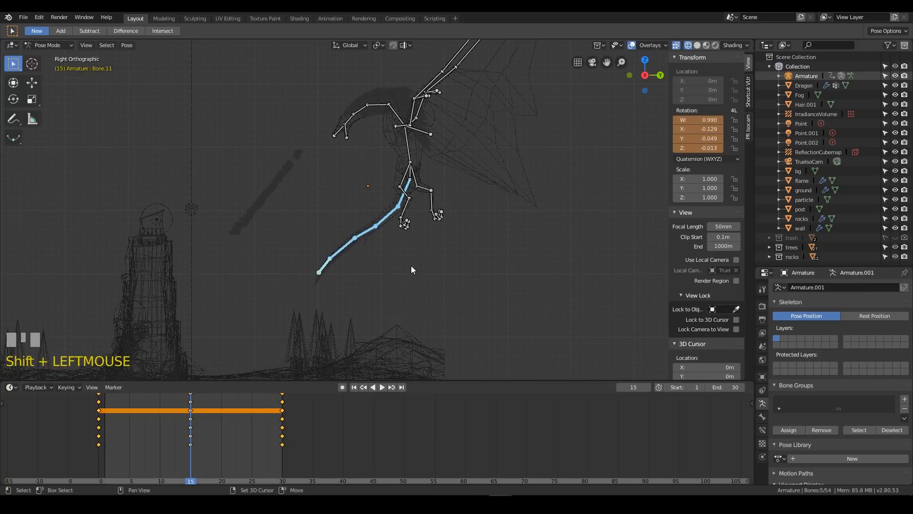
{"action": "key", "text": "i"}
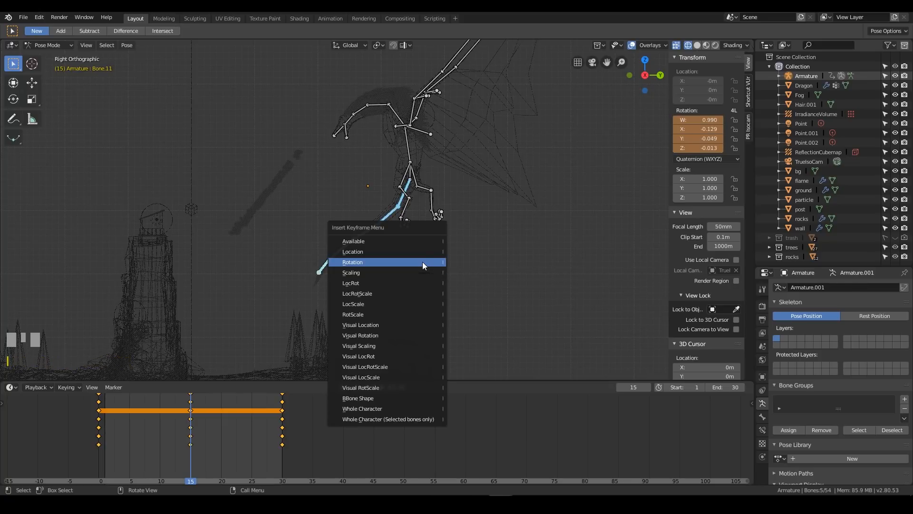
{"action": "left_click", "coordinate": [422, 261]}
Play back the loop to check the tail motion, and return to frame 15
{"action": "right_click", "coordinate": [121, 429]}
{"action": "key", "text": "space"}
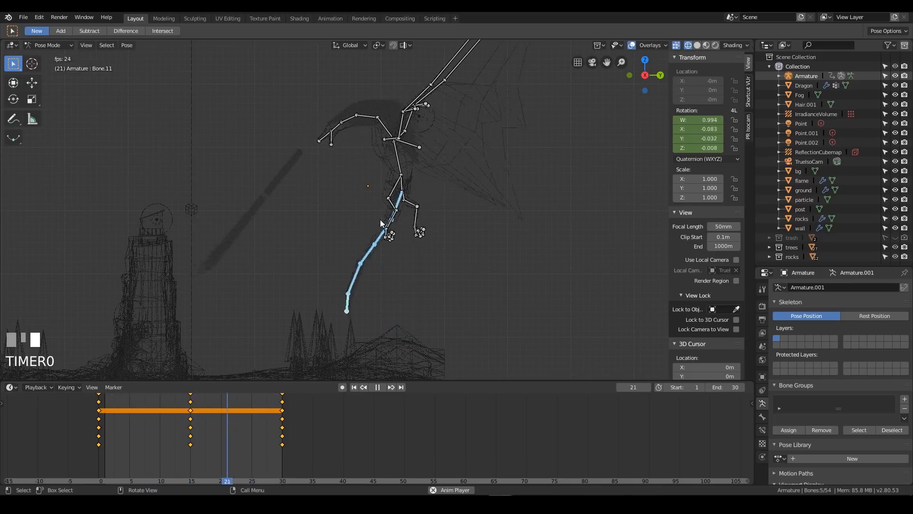
{"action": "key", "text": "space"}
{"action": "right_click", "coordinate": [184, 428]}
{"action": "right_click", "coordinate": [189, 428]}
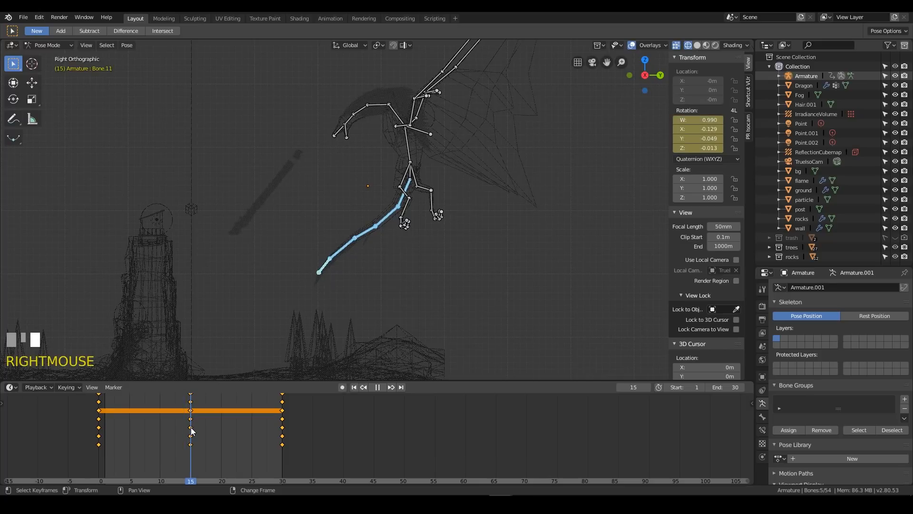
Rotate the tail tip bone to a quaternion of about 0.909, -0.387, -0.147, -0.039 and insert a Rotation keyframe at frame 15
{"action": "left_click", "coordinate": [327, 266]}
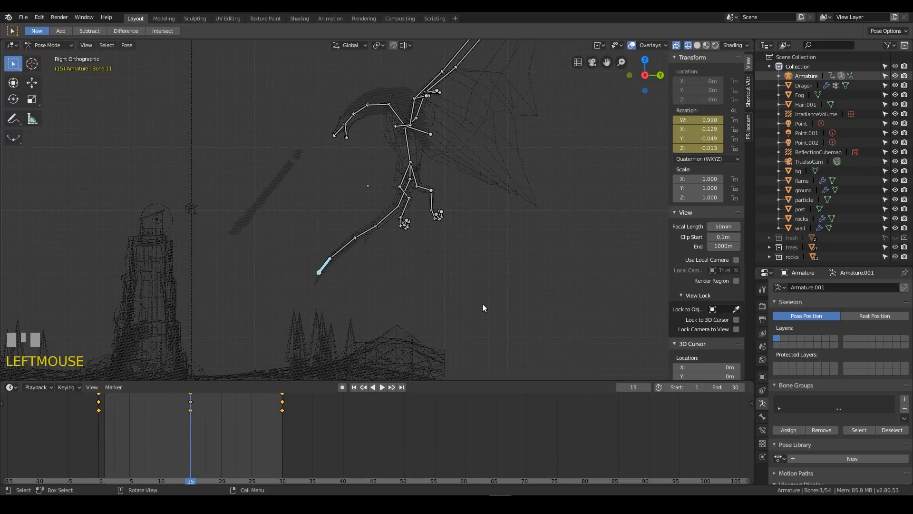
{"action": "key", "text": "r"}
{"action": "left_click", "coordinate": [382, 321]}
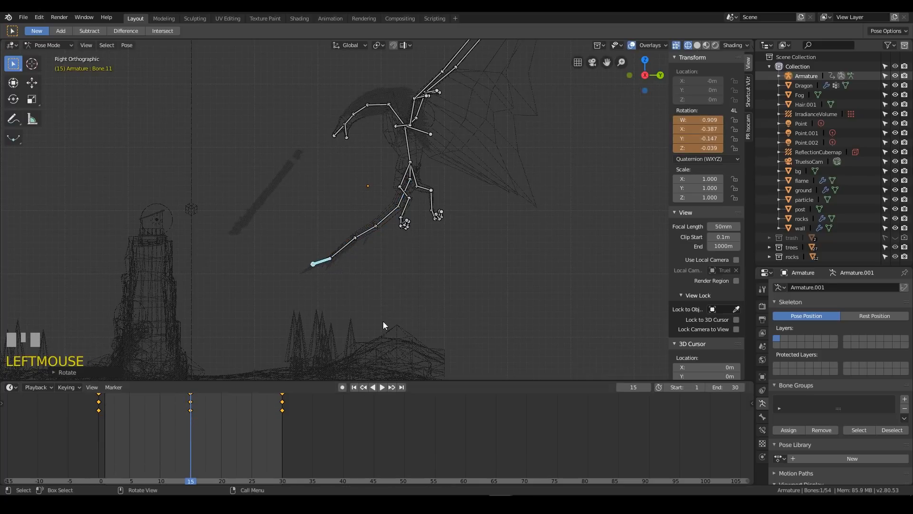
{"action": "key", "text": "i"}
{"action": "left_click", "coordinate": [387, 312]}
Play back the loop to check how the tail tip swings, and move the playhead back to frame 15
{"action": "right_click_drag", "start_coordinate": [200, 476], "coordinate": [210, 468]}
{"action": "key", "text": "space"}
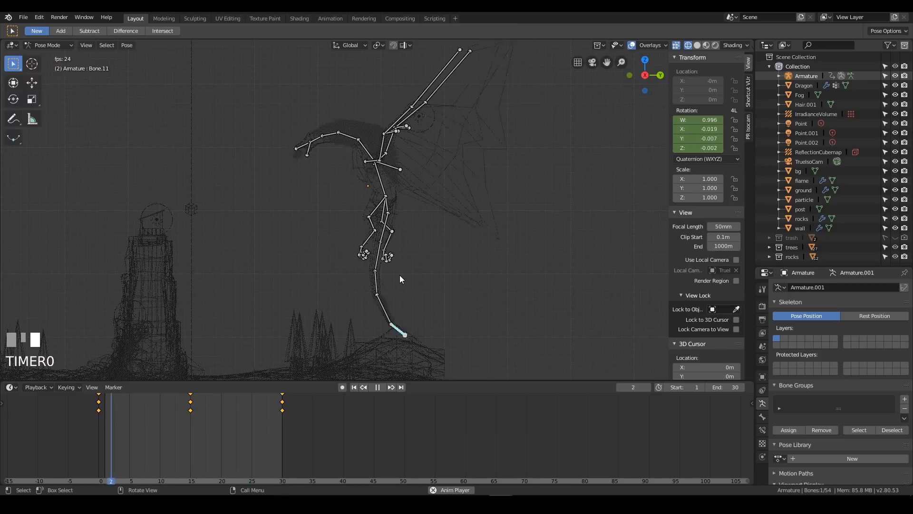
{"action": "key", "text": "space"}
{"action": "right_click", "coordinate": [186, 426]}
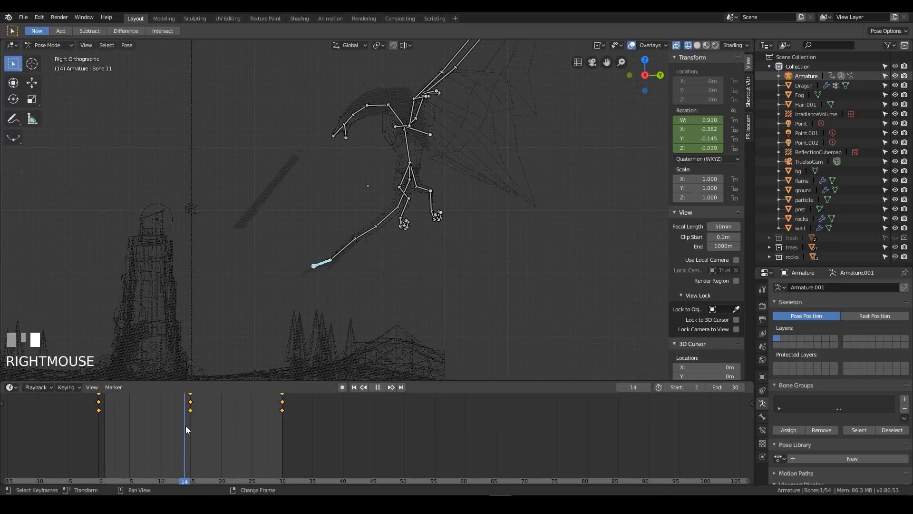
Rotate the fourth tail bone to a quaternion of about 0.950, -0.292, -0.085, -0.077 and insert a Rotation keyframe at frame 15
{"action": "key", "text": "r"}
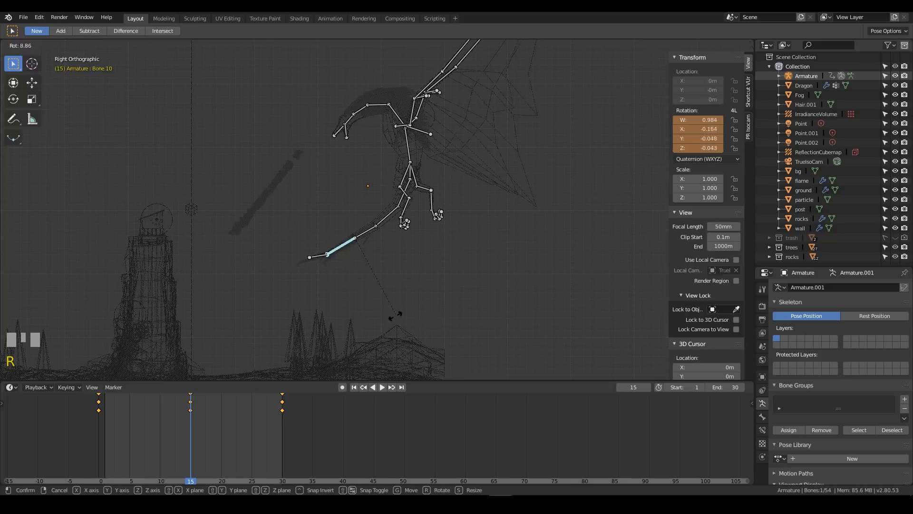
{"action": "left_click", "coordinate": [368, 300]}
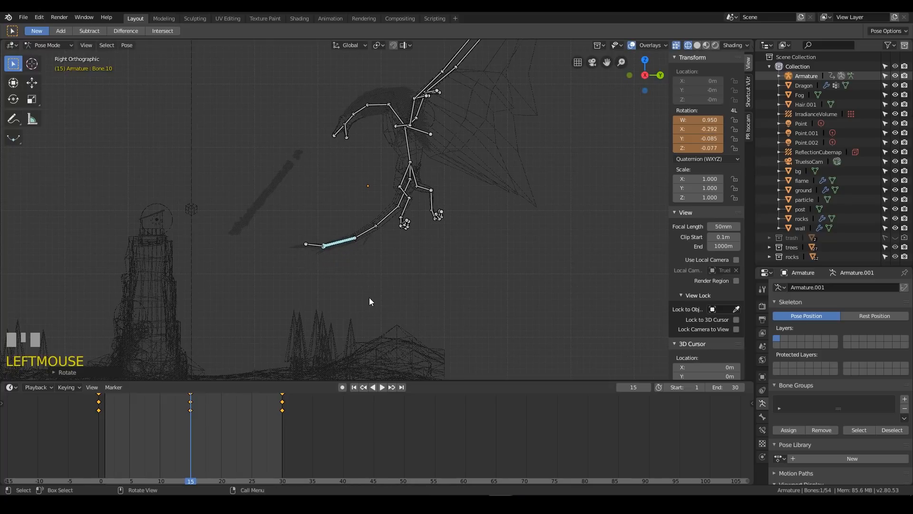
{"action": "key", "text": "i"}
{"action": "left_click", "coordinate": [353, 244]}
Scrub to the start of the timeline and play the loop to review the bend in the lower tail
{"action": "right_click_drag", "start_coordinate": [118, 404], "coordinate": [83, 406]}
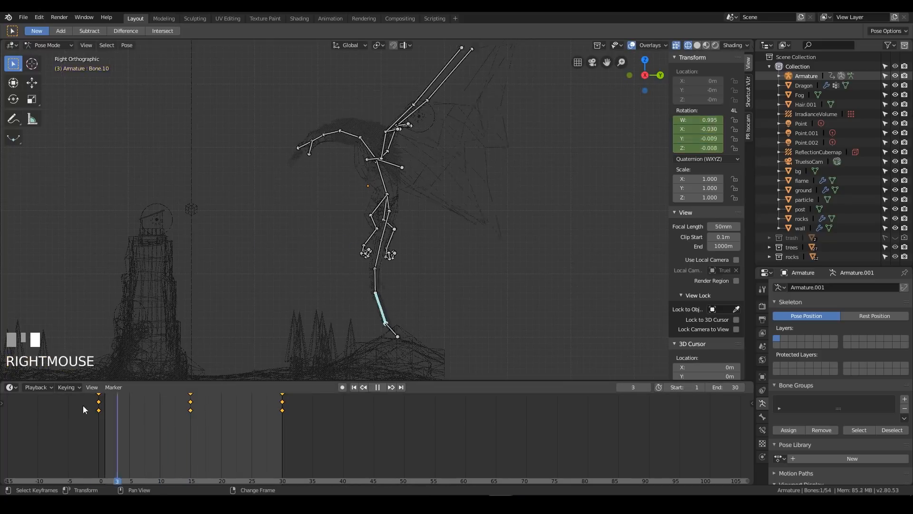
{"action": "key", "text": "space"}
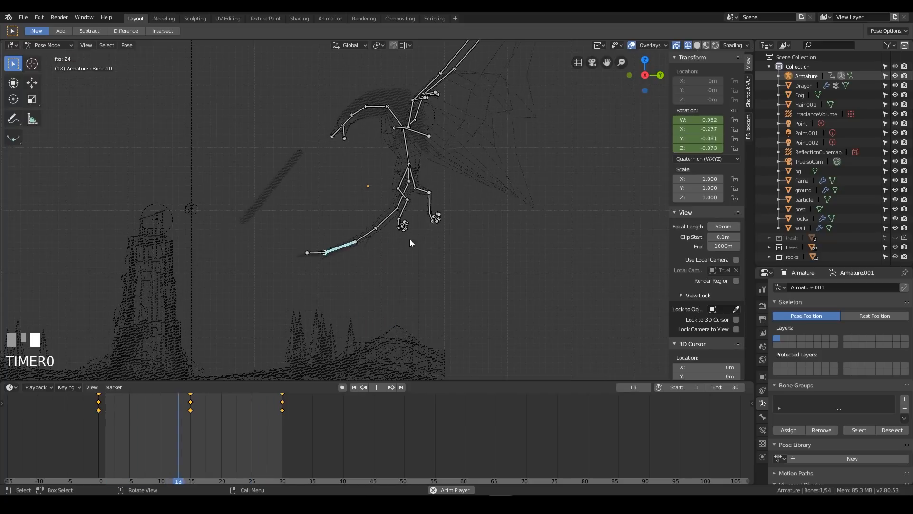
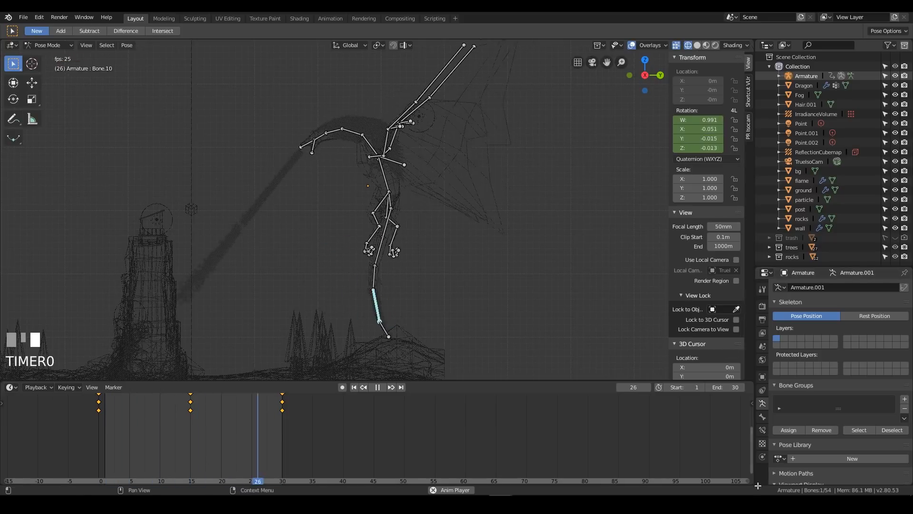
At frame 15, select Bone.25 at the base of the +X-side wing and rotate it about 70° backward in top view
{"action": "middle_click_drag", "start_coordinate": [342, 190], "coordinate": [523, 114]}
{"action": "left_click", "coordinate": [434, 127]}
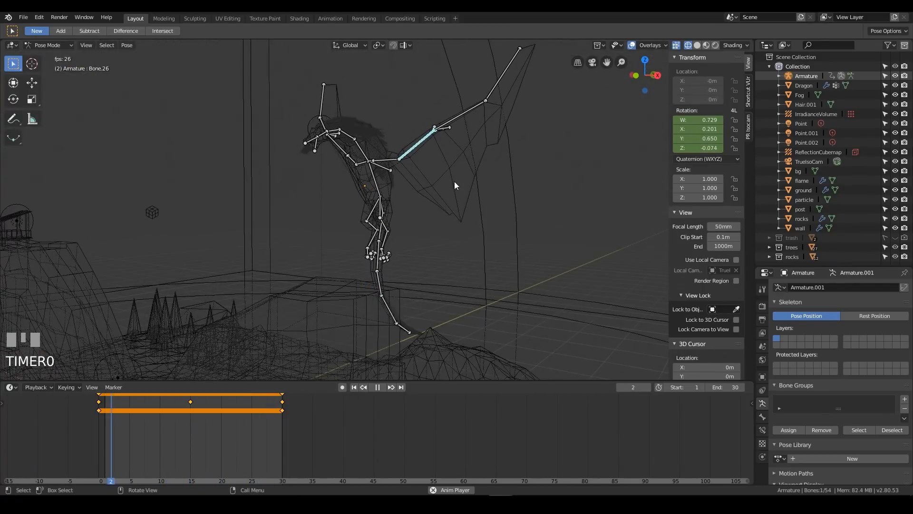
{"action": "key", "text": "space"}
{"action": "middle_click_drag", "start_coordinate": [499, 162], "coordinate": [525, 195]}
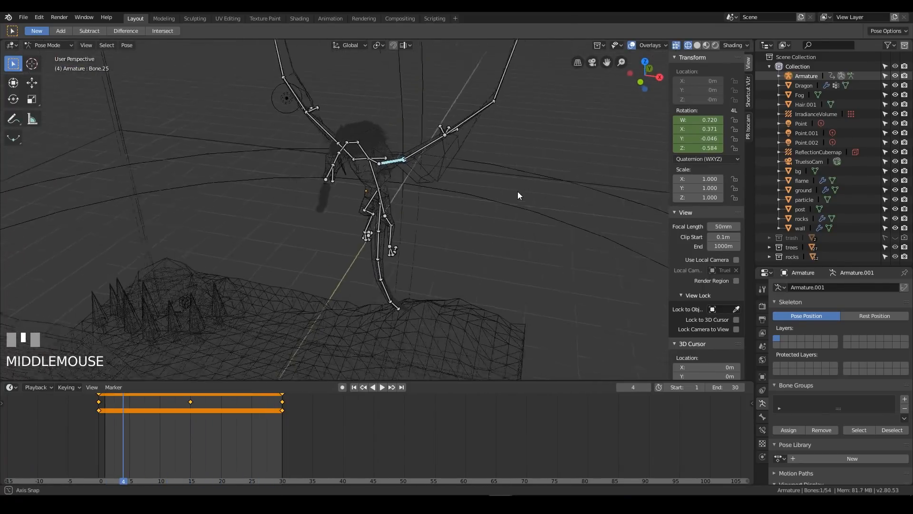
{"action": "scroll", "coordinate": [628, 273], "scroll_direction": "down", "scroll_amount": 2}
{"action": "middle_click_drag", "start_coordinate": [499, 139], "coordinate": [444, 193]}
{"action": "mouse_move", "coordinate": [184, 422]}
{"action": "right_mouse_down"}
{"action": "mouse_move", "coordinate": [201, 420]}
{"action": "mouse_move", "coordinate": [181, 417]}
{"action": "mouse_move", "coordinate": [190, 419]}
{"action": "right_mouse_up"}
{"action": "mouse_move", "coordinate": [508, 186]}
{"action": "middle_mouse_down"}
{"action": "mouse_move", "coordinate": [542, 207]}
{"action": "mouse_move", "coordinate": [512, 198]}
{"action": "middle_mouse_up"}
{"action": "key", "text": "KP_7"}
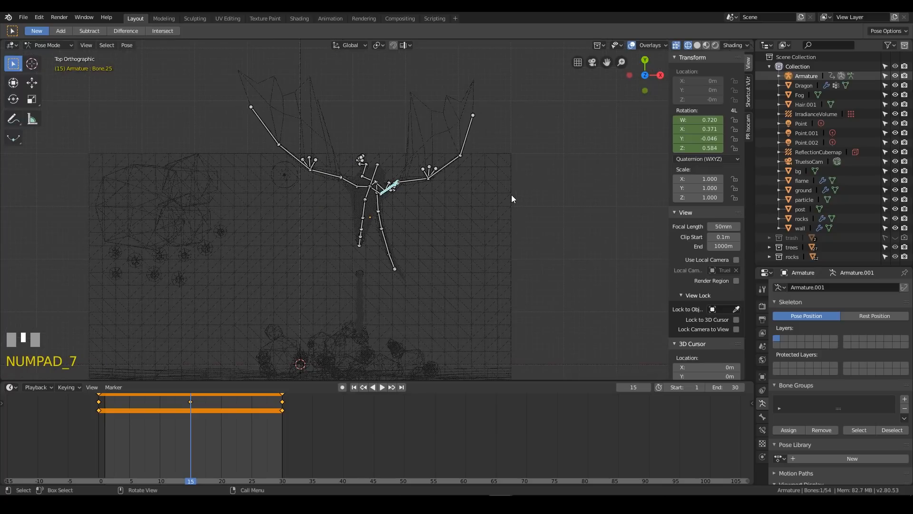
{"action": "key", "text": "r"}
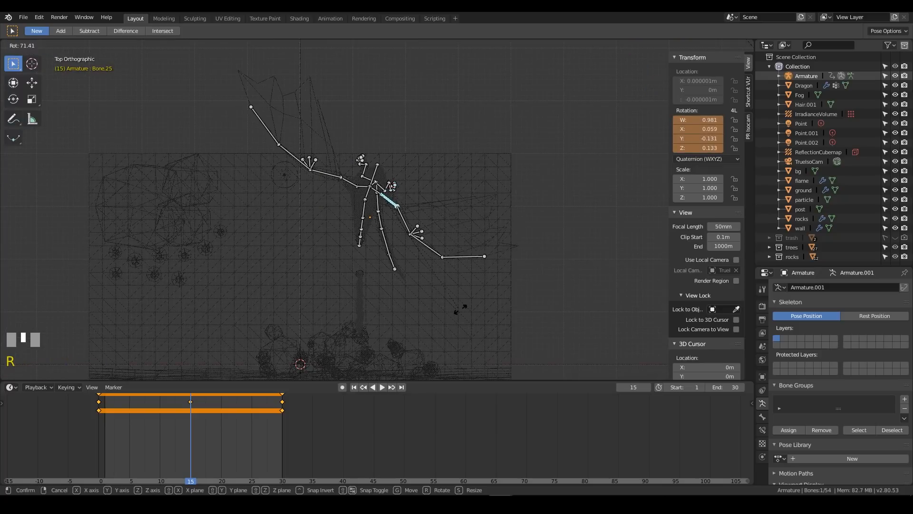
{"action": "left_click", "coordinate": [463, 306]}
Twist the second bone of that wing, Bone.26, around its local Y axis to a quaternion of about 0.913, 0.161, 0.346, -0.141
{"action": "middle_click_drag", "start_coordinate": [523, 220], "coordinate": [531, 163]}
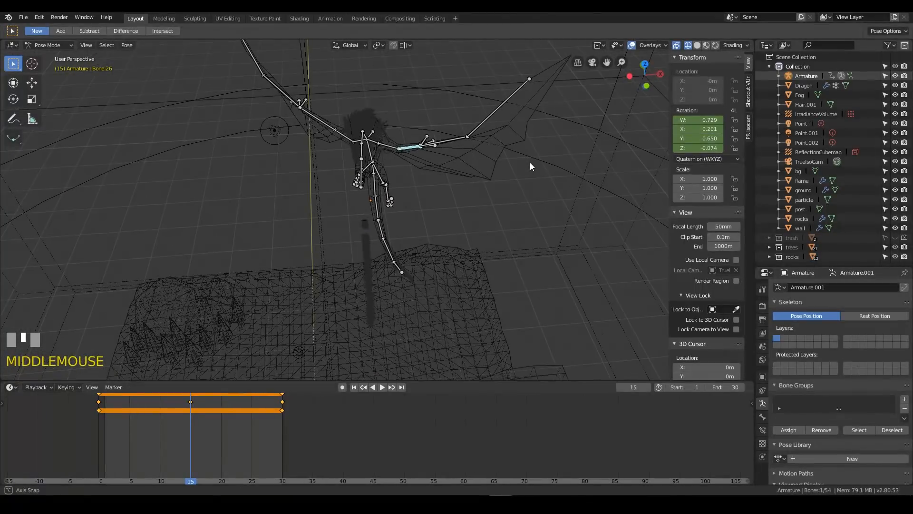
{"action": "key", "text": "r"}
{"action": "key", "text": "y"}
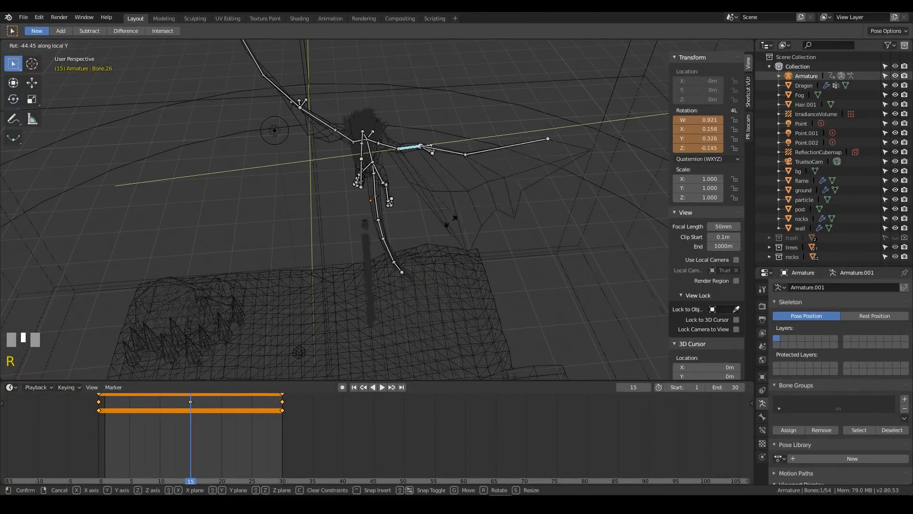
{"action": "left_click", "coordinate": [446, 145]}
{"action": "middle_click_drag", "start_coordinate": [447, 143], "coordinate": [503, 170]}
{"action": "key", "text": "KP_7"}
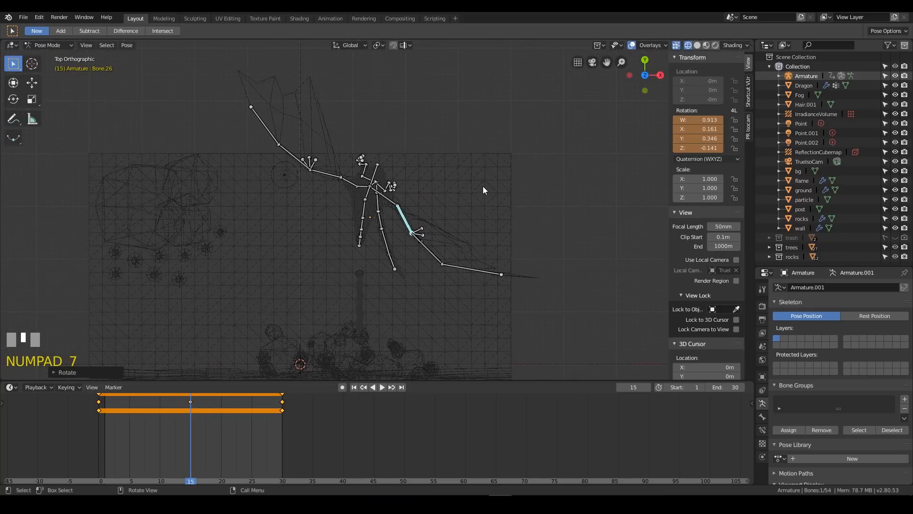
In top view, rotate the two outer bones of the same wing backward so the wing tip points along -Y
{"action": "key", "text": "r"}
{"action": "left_click", "coordinate": [453, 311]}
{"action": "left_click", "coordinate": [453, 303]}
{"action": "key", "text": "r"}
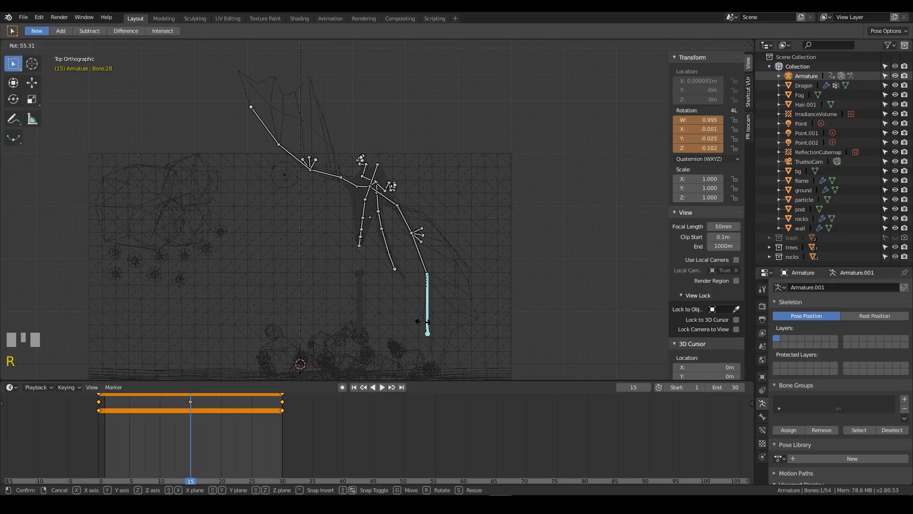
{"action": "left_click", "coordinate": [428, 321]}
Switch to solid shading and rotate the opposite wing's base bone, Bone.44, to a quaternion of about 0.988, 0.001, 0.059, 0.146
{"action": "mouse_move", "coordinate": [463, 307]}
{"action": "middle_mouse_down"}
{"action": "mouse_move", "coordinate": [450, 202]}
{"action": "mouse_move", "coordinate": [432, 204]}
{"action": "mouse_move", "coordinate": [483, 219]}
{"action": "mouse_move", "coordinate": [458, 240]}
{"action": "mouse_move", "coordinate": [513, 238]}
{"action": "mouse_move", "coordinate": [464, 283]}
{"action": "mouse_move", "coordinate": [451, 272]}
{"action": "middle_mouse_up"}
{"action": "key", "text": "z"}
{"action": "middle_click_drag", "start_coordinate": [374, 177], "coordinate": [365, 162]}
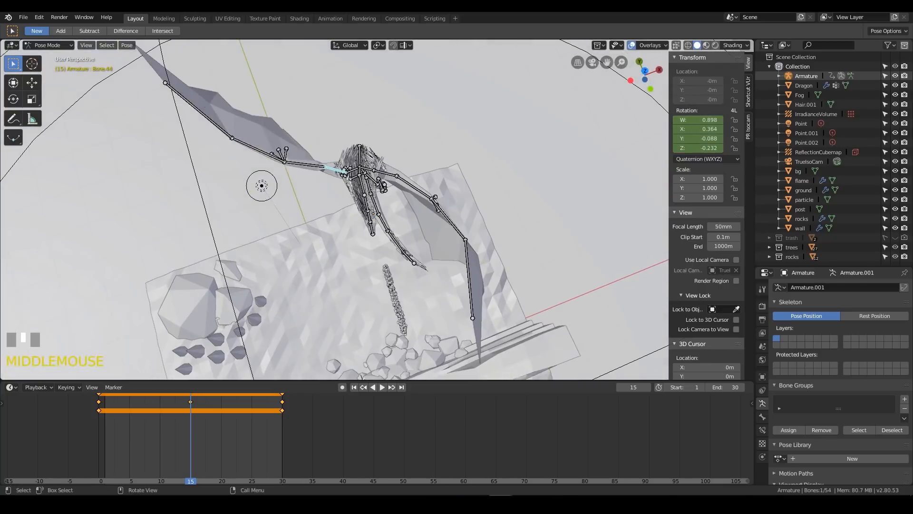
{"action": "key", "text": "r"}
{"action": "left_click", "coordinate": [366, 160]}
{"action": "middle_click_drag", "start_coordinate": [363, 230], "coordinate": [523, 198]}
Twist Bone.45, the second bone of that wing, around its local Y axis to about 0.999, 0.004, -0.048, -0.004
{"action": "key", "text": "r"}
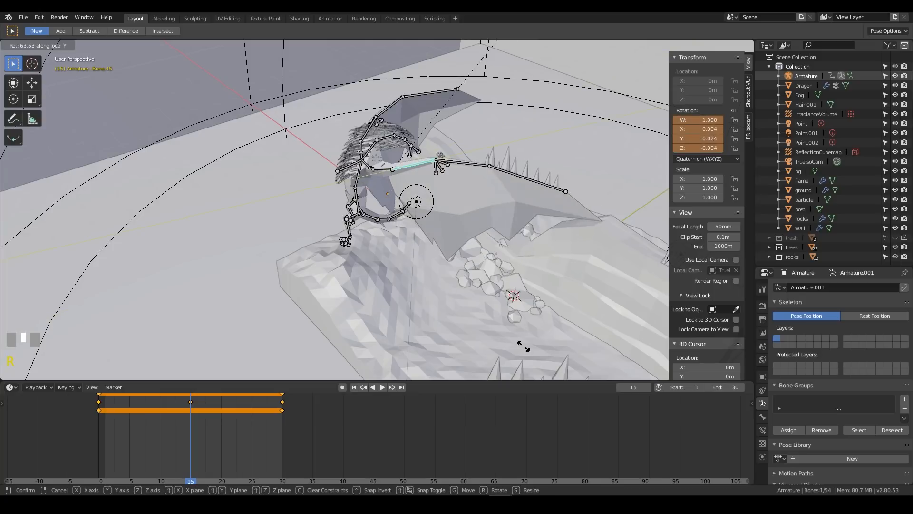
{"action": "left_click", "coordinate": [497, 136]}
{"action": "middle_click_drag", "start_coordinate": [472, 166], "coordinate": [353, 273]}
Fold the wing's two outer bones backward, rotating the tip bone to a quaternion of about 0.987, 0.156, 0.041, -0.001
{"action": "key", "text": "r"}
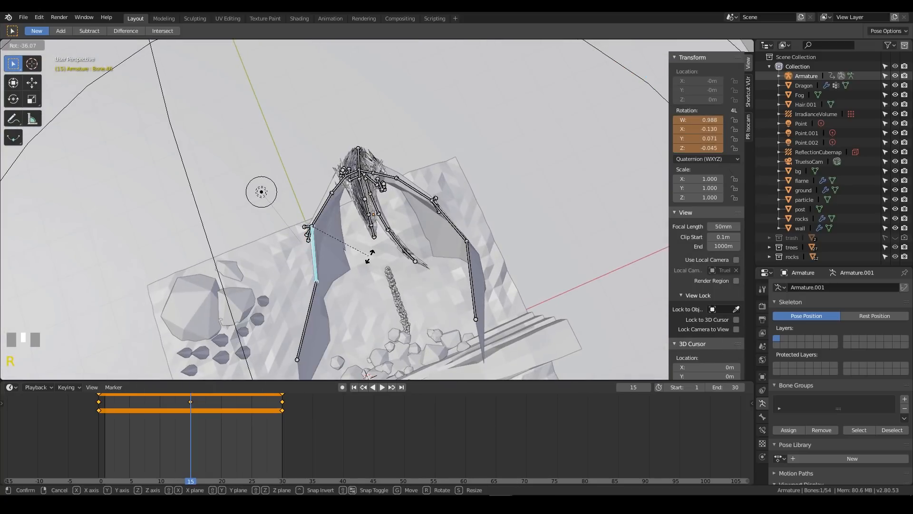
{"action": "left_click", "coordinate": [360, 271]}
{"action": "left_click", "coordinate": [292, 306]}
{"action": "key", "text": "r"}
{"action": "left_click", "coordinate": [337, 285]}
{"action": "middle_click_drag", "start_coordinate": [337, 284], "coordinate": [429, 187]}
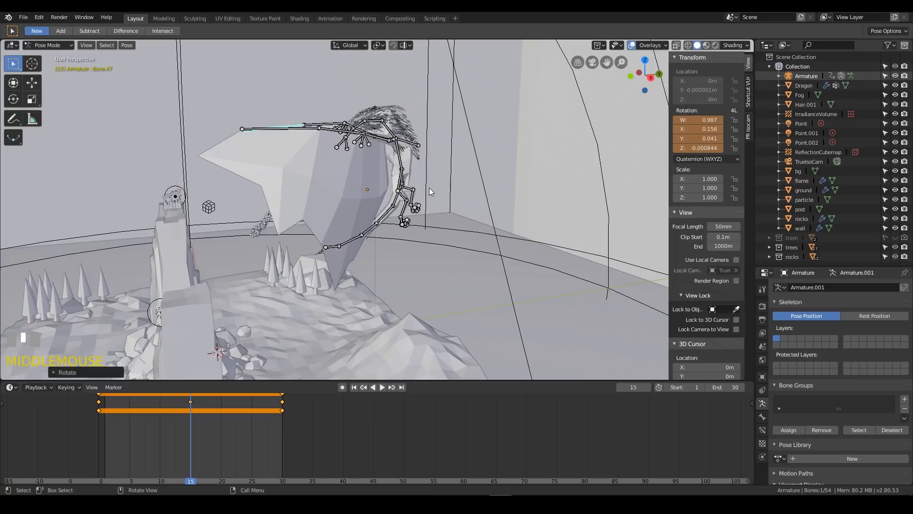
In wireframe right view, adjust Bone.25 at the other wing's base to a quaternion of about 0.980, -0.031, -0.043, 0.192
{"action": "key", "text": "KP_3"}
{"action": "key", "text": "z"}
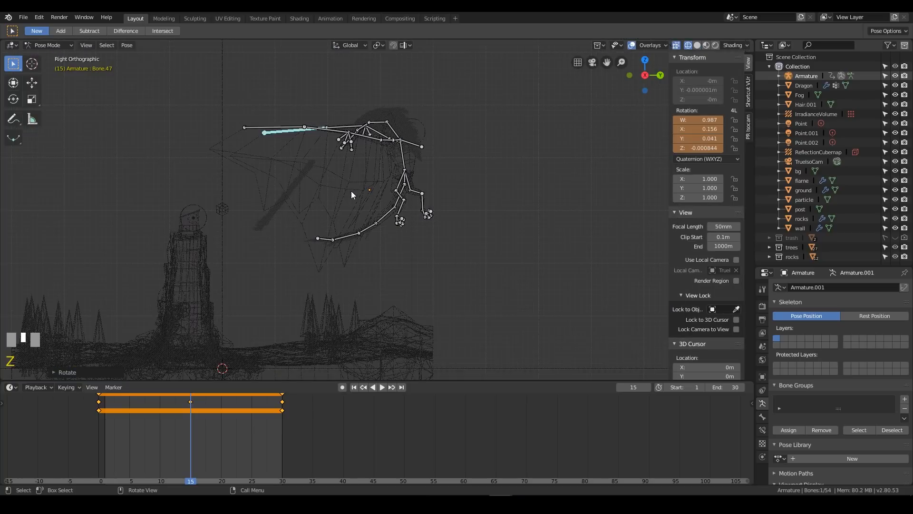
{"action": "left_click", "coordinate": [397, 144]}
{"action": "key", "text": "r"}
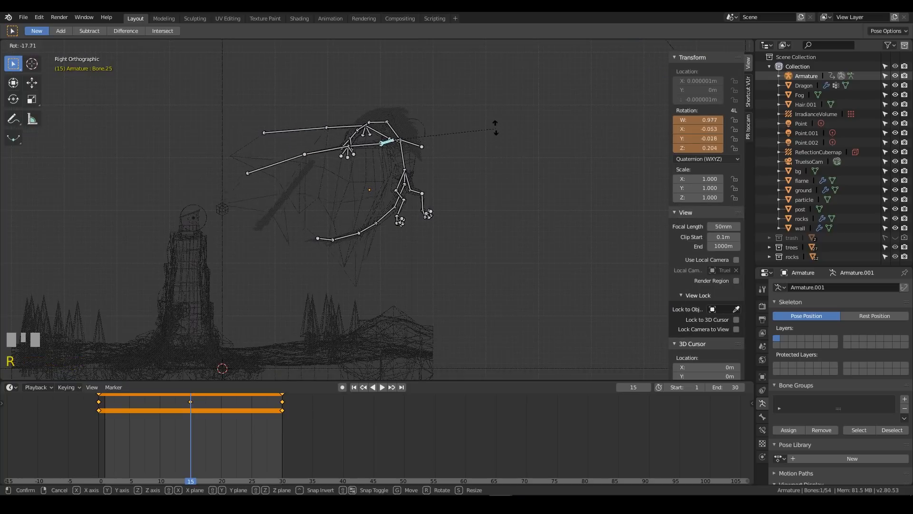
{"action": "left_click", "coordinate": [351, 127]}
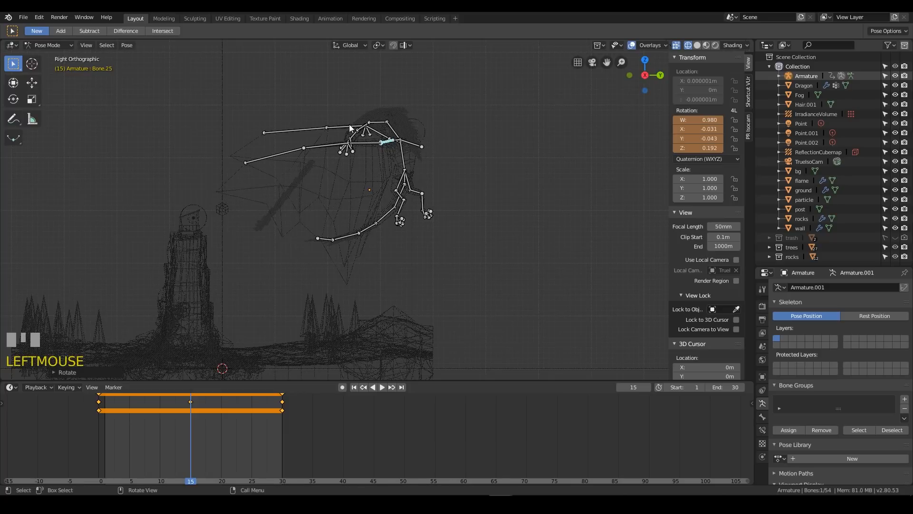
Select Bone.45 and tilt it downward in right view so its wing lines up with the opposite one
{"action": "mouse_move", "coordinate": [413, 128]}
{"action": "middle_mouse_down"}
{"action": "mouse_move", "coordinate": [409, 156]}
{"action": "mouse_move", "coordinate": [402, 141]}
{"action": "middle_mouse_up"}
{"action": "key", "text": "KP_1"}
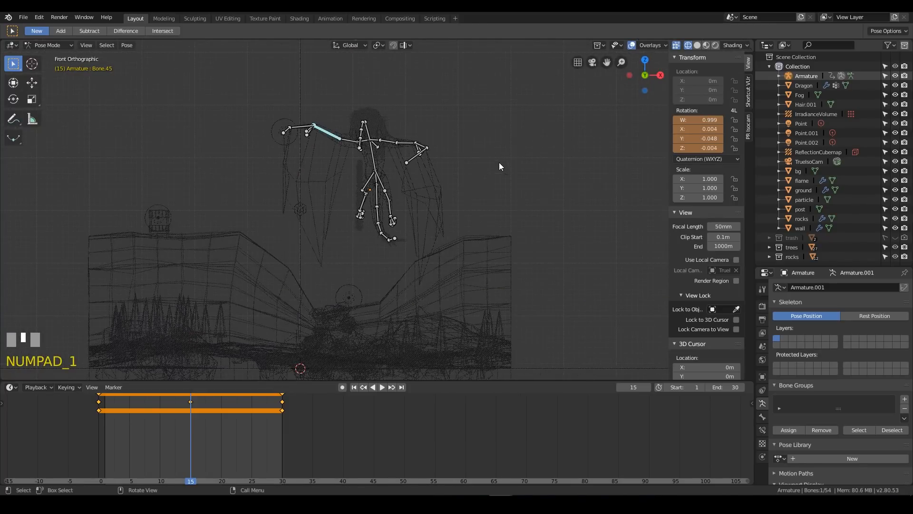
{"action": "key", "text": "KP_0"}
{"action": "key", "text": "KP_3"}
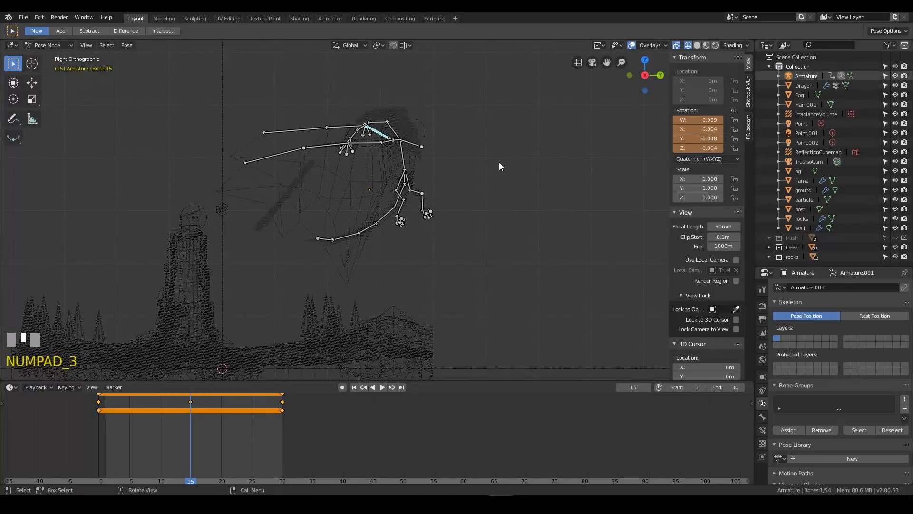
{"action": "key", "text": "r"}
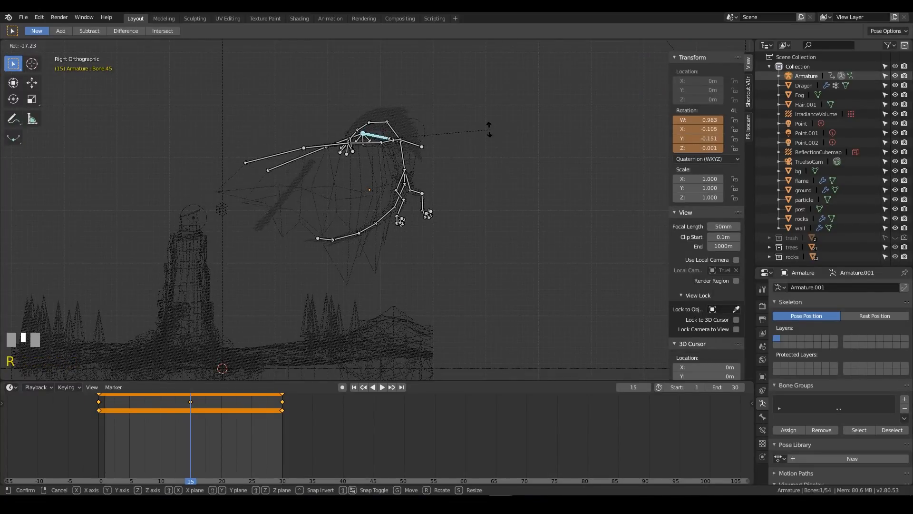
{"action": "left_click", "coordinate": [483, 138]}
Select all eight main bones of both wings and insert a Rotation keyframe at frame 15
{"action": "middle_click_drag", "start_coordinate": [483, 138], "coordinate": [289, 265]}
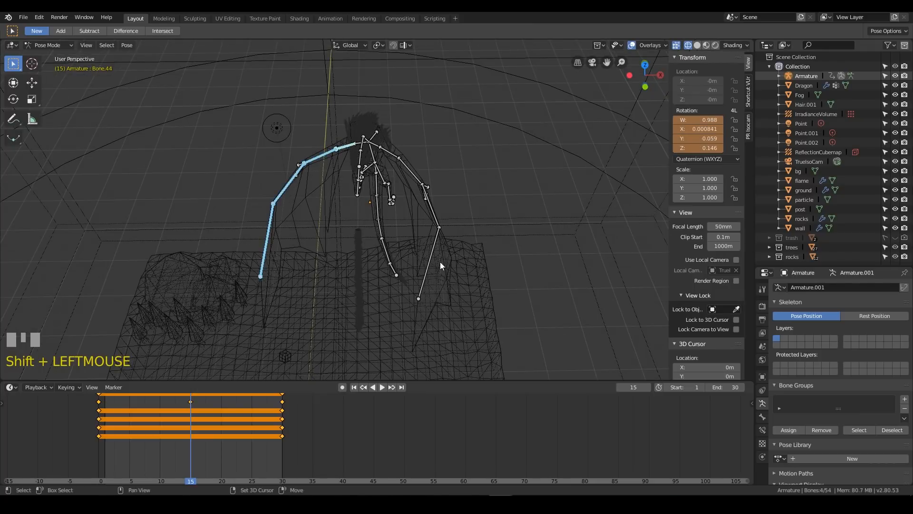
{"action": "left_click", "coordinate": [416, 176], "text": "shift"}
{"action": "left_click", "coordinate": [395, 157], "text": "shift"}
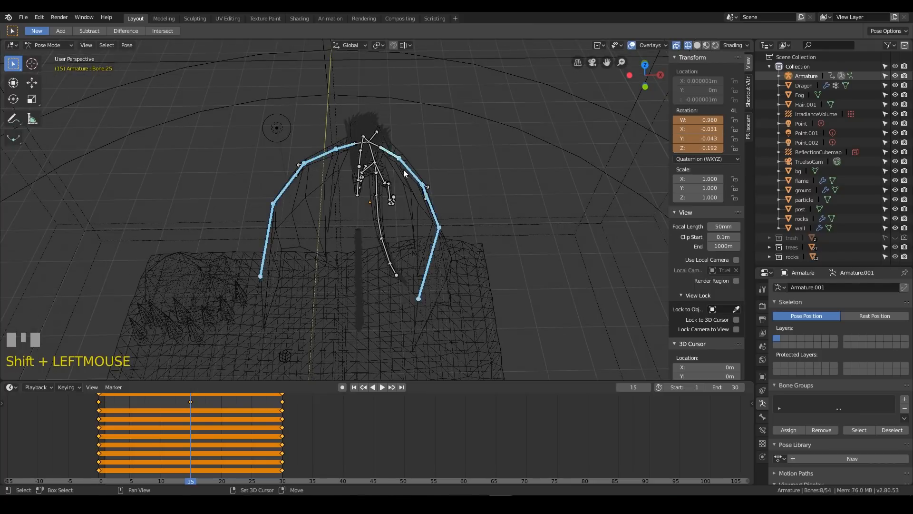
{"action": "key", "text": "i"}
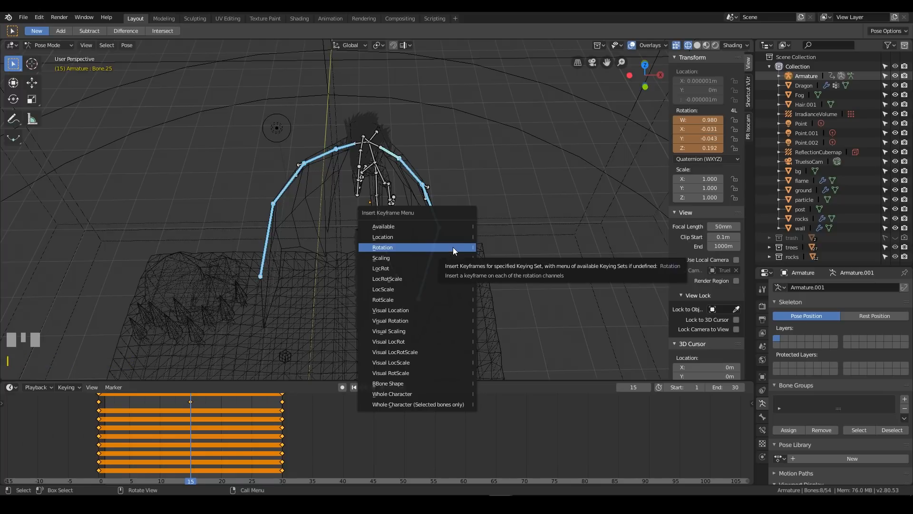
{"action": "left_click", "coordinate": [453, 247]}
Play the loop in LookDev shading and examine the wing flap from several angles
{"action": "mouse_move", "coordinate": [453, 247]}
{"action": "middle_mouse_down"}
{"action": "mouse_move", "coordinate": [471, 201]}
{"action": "mouse_move", "coordinate": [440, 180]}
{"action": "mouse_move", "coordinate": [538, 172]}
{"action": "mouse_move", "coordinate": [418, 211]}
{"action": "mouse_move", "coordinate": [397, 182]}
{"action": "mouse_move", "coordinate": [416, 252]}
{"action": "mouse_move", "coordinate": [426, 233]}
{"action": "mouse_move", "coordinate": [412, 230]}
{"action": "middle_mouse_up"}
{"action": "scroll", "coordinate": [440, 180], "scroll_direction": "down", "scroll_amount": 2}
{"action": "key", "text": "space"}
{"action": "key", "text": "z"}
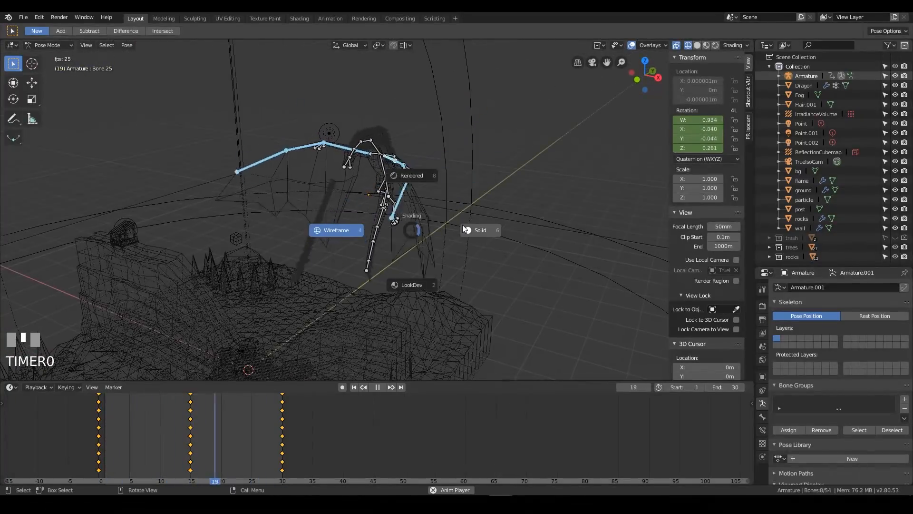
{"action": "left_click", "coordinate": [406, 289]}
{"action": "middle_click_drag", "start_coordinate": [477, 176], "coordinate": [439, 194]}
{"action": "middle_click_drag", "start_coordinate": [415, 278], "coordinate": [493, 211]}
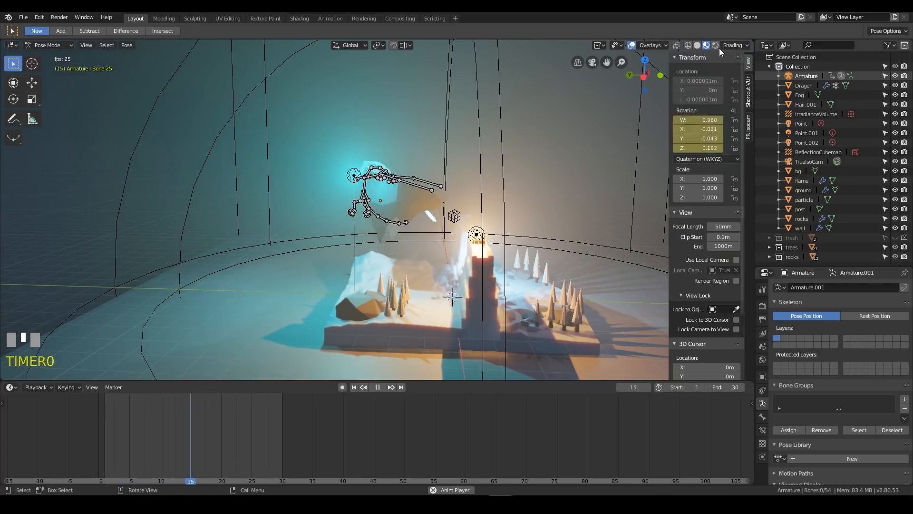
Hide the viewport overlays to review the playing animation around the diorama, restore them, and stop playback
{"action": "left_click", "coordinate": [631, 45]}
{"action": "middle_click_drag", "start_coordinate": [472, 154], "coordinate": [379, 154]}
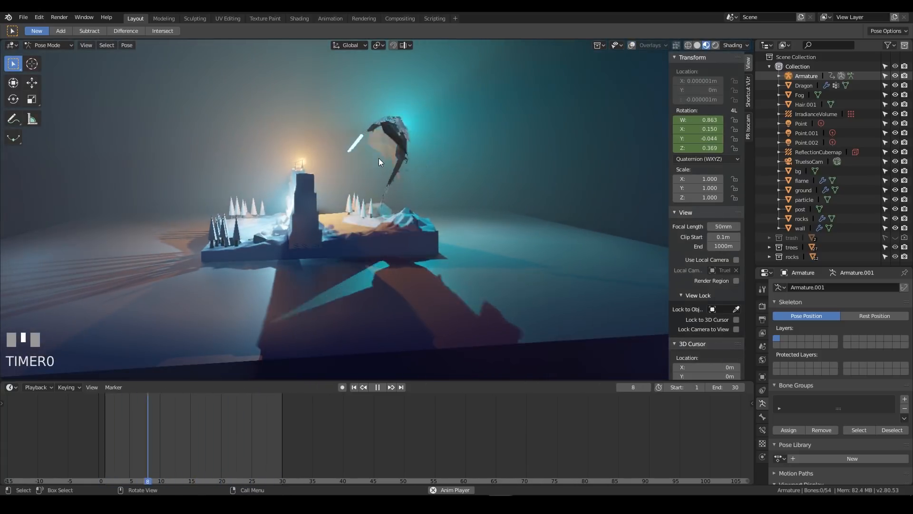
{"action": "middle_click_drag", "start_coordinate": [437, 122], "coordinate": [366, 157]}
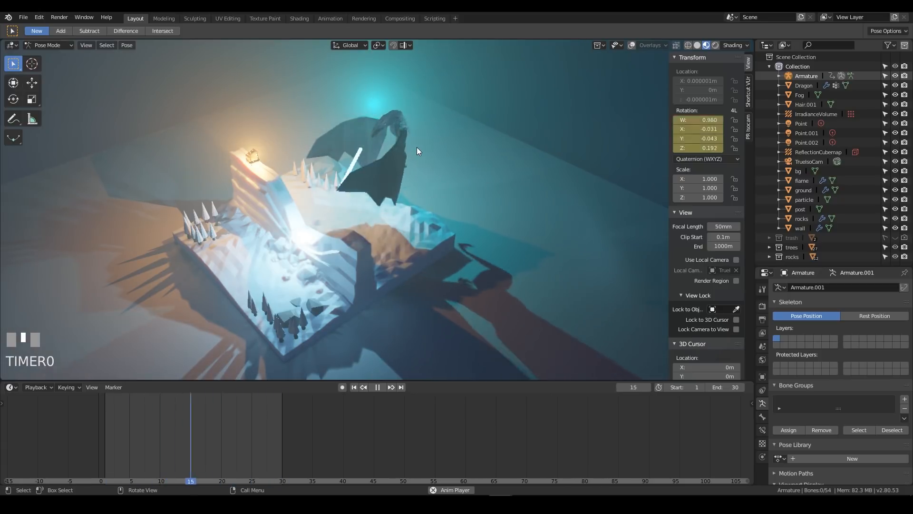
{"action": "left_click", "coordinate": [632, 45]}
{"action": "key", "text": "space"}
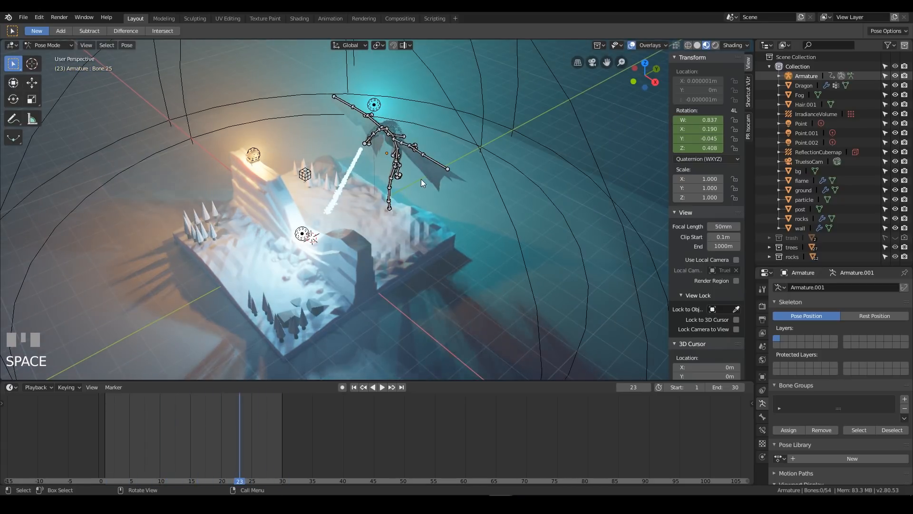
Switch to the Animation workspace and change its smaller 3D view into a Graph Editor
{"action": "left_click", "coordinate": [333, 19]}
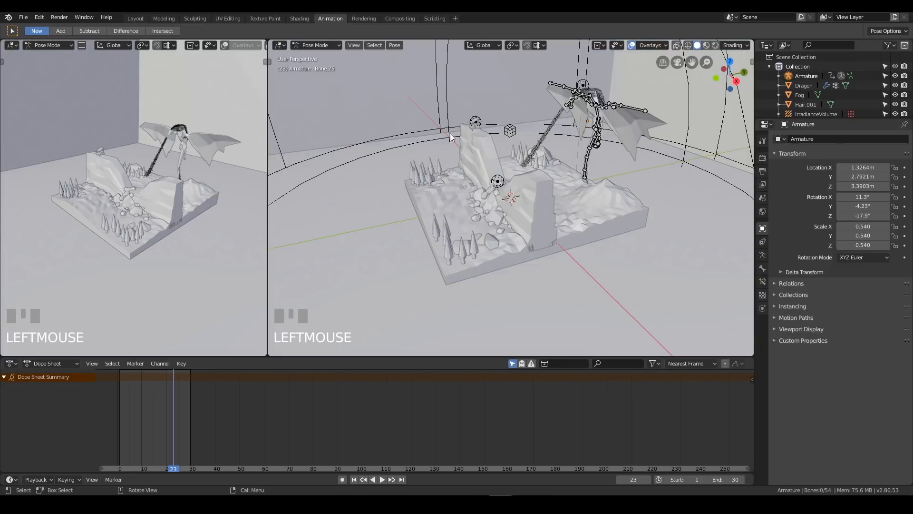
{"action": "left_click", "coordinate": [10, 45]}
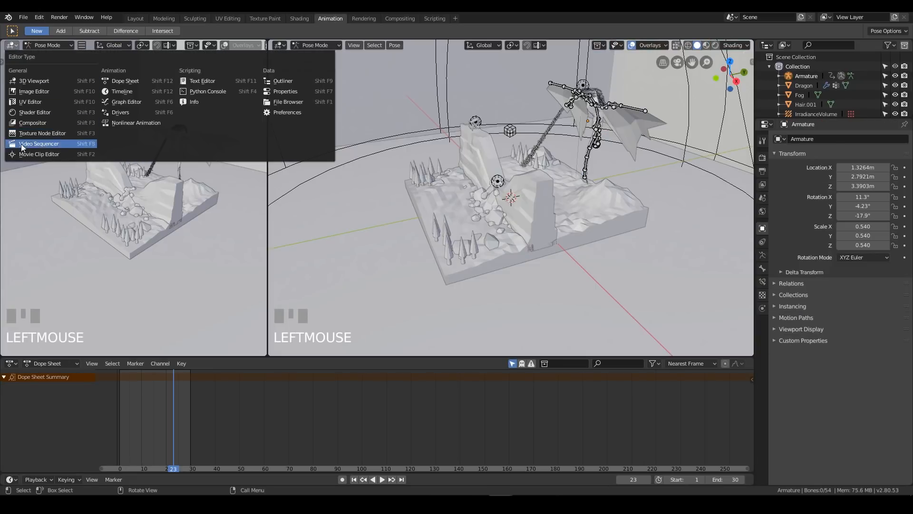
{"action": "left_click", "coordinate": [142, 106]}
Move the playhead to frame 25, select wing base bone Bone.25 to show its curves, and widen the Graph Editor
{"action": "middle_click_drag", "start_coordinate": [607, 113], "coordinate": [492, 155]}
{"action": "left_click", "coordinate": [453, 190]}
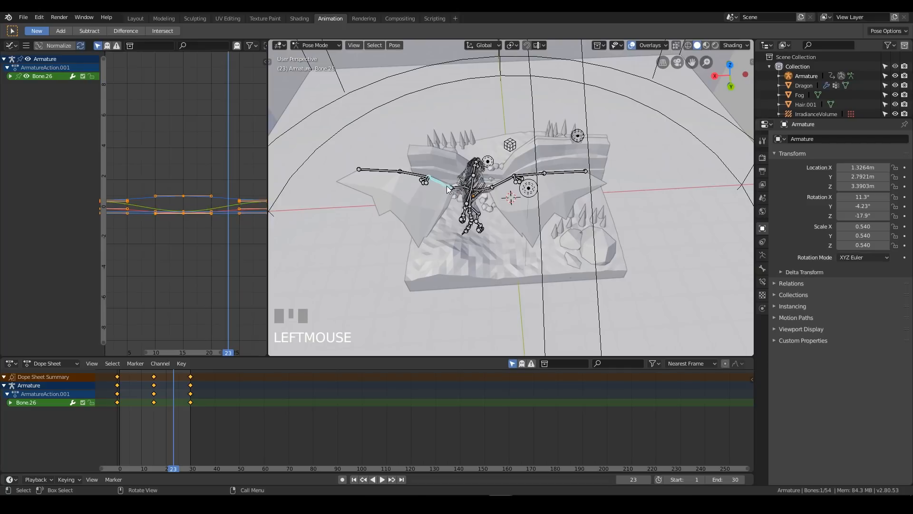
{"action": "mouse_move", "coordinate": [173, 416]}
{"action": "right_mouse_down"}
{"action": "mouse_move", "coordinate": [157, 414]}
{"action": "mouse_move", "coordinate": [191, 414]}
{"action": "mouse_move", "coordinate": [159, 416]}
{"action": "mouse_move", "coordinate": [179, 415]}
{"action": "right_mouse_up"}
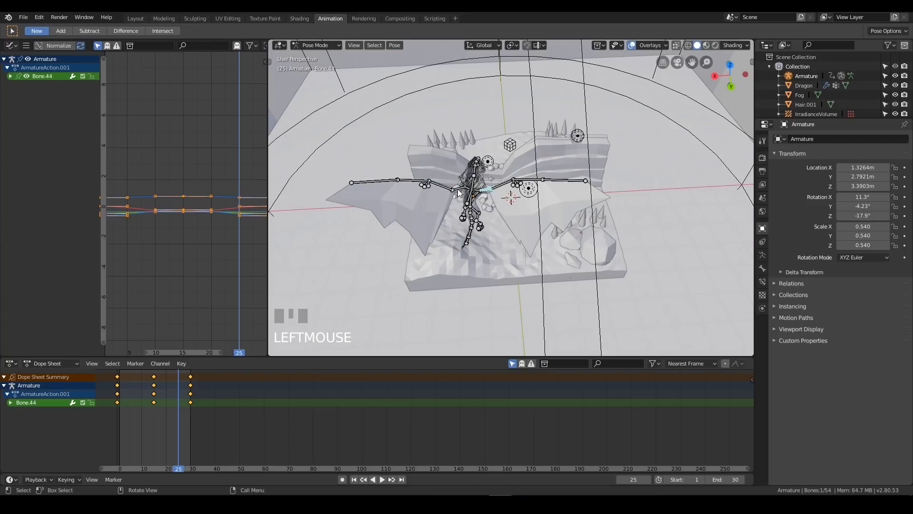
{"action": "middle_click_drag", "start_coordinate": [195, 228], "coordinate": [176, 229]}
{"action": "scroll", "coordinate": [213, 234], "scroll_direction": "up", "scroll_amount": 8}
{"action": "scroll", "coordinate": [209, 248], "scroll_direction": "down", "scroll_amount": 5}
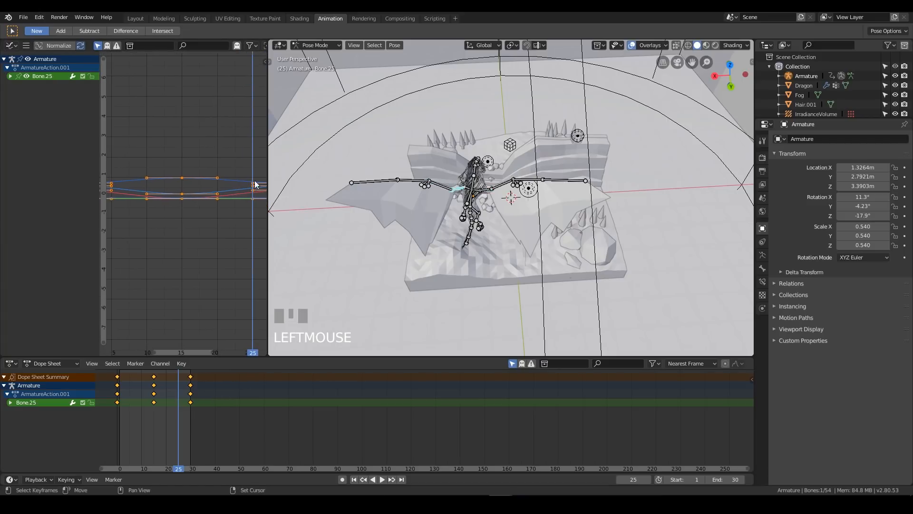
{"action": "left_click_drag", "start_coordinate": [267, 140], "coordinate": [423, 139]}
Expand Bone.25's channels, examine its W, Y and Z quaternion rotation curves, and fit the curves in the Graph Editor
{"action": "left_click", "coordinate": [10, 76]}
{"action": "left_click", "coordinate": [39, 85]}
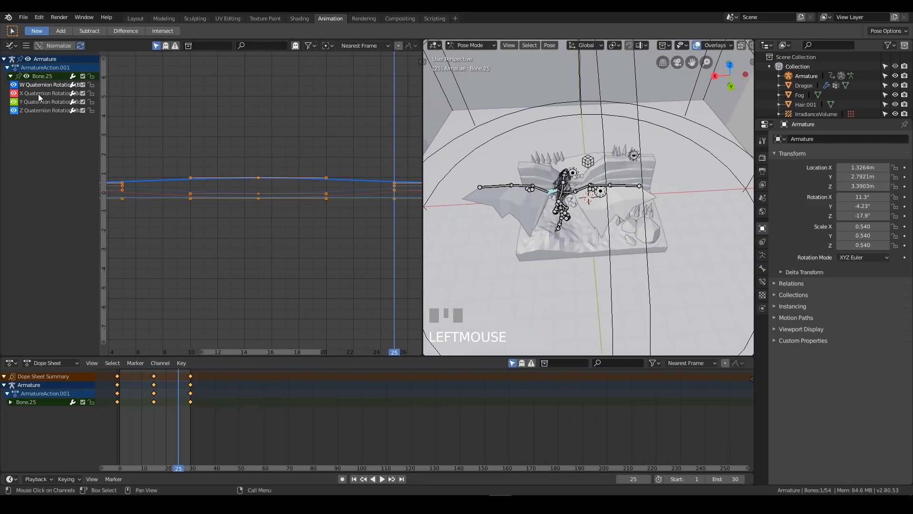
{"action": "left_click", "coordinate": [33, 102]}
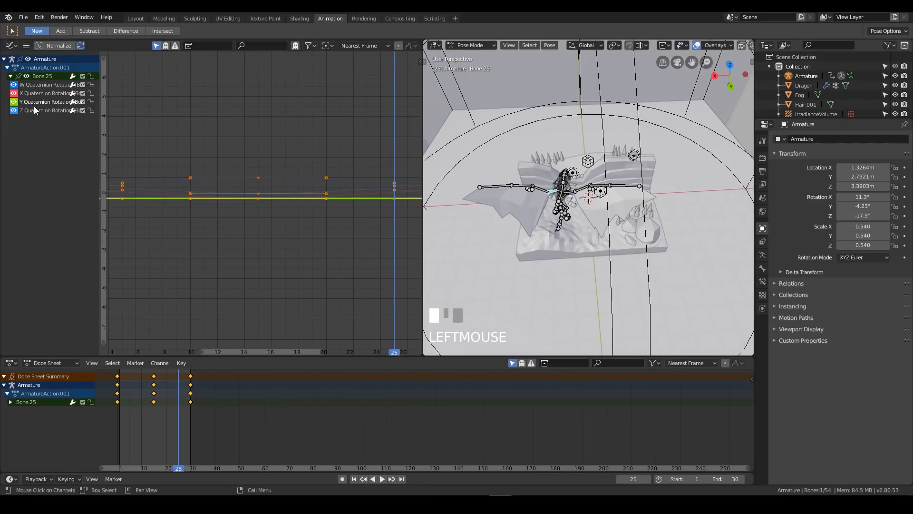
{"action": "left_click", "coordinate": [33, 112]}
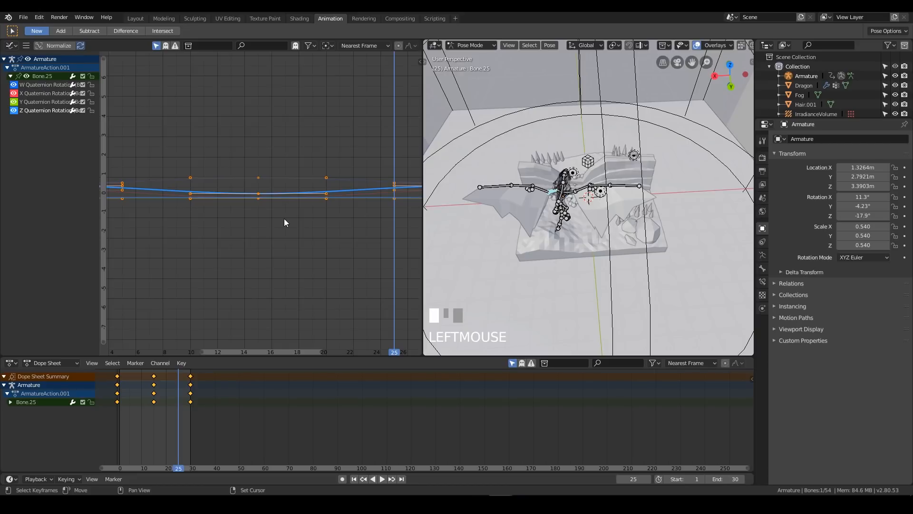
{"action": "key", "text": "Home"}
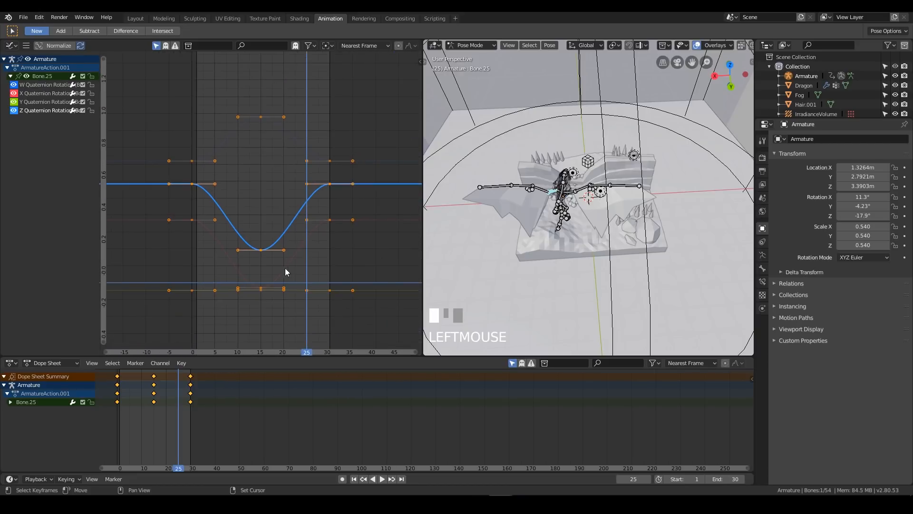
Pull the outgoing handle of the frame 0 key steeply downward on Bone.25's X Quaternion Rotation curve
{"action": "middle_click_drag", "start_coordinate": [557, 196], "coordinate": [660, 182]}
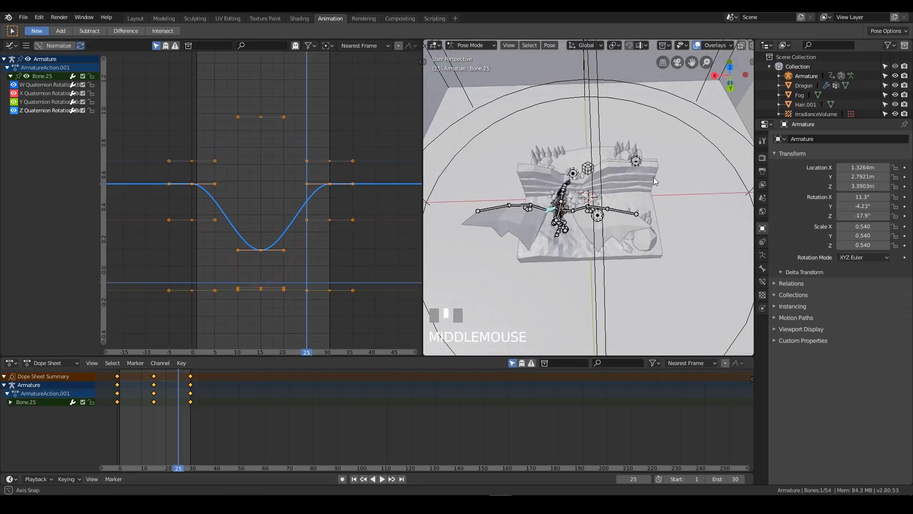
{"action": "left_click", "coordinate": [43, 94]}
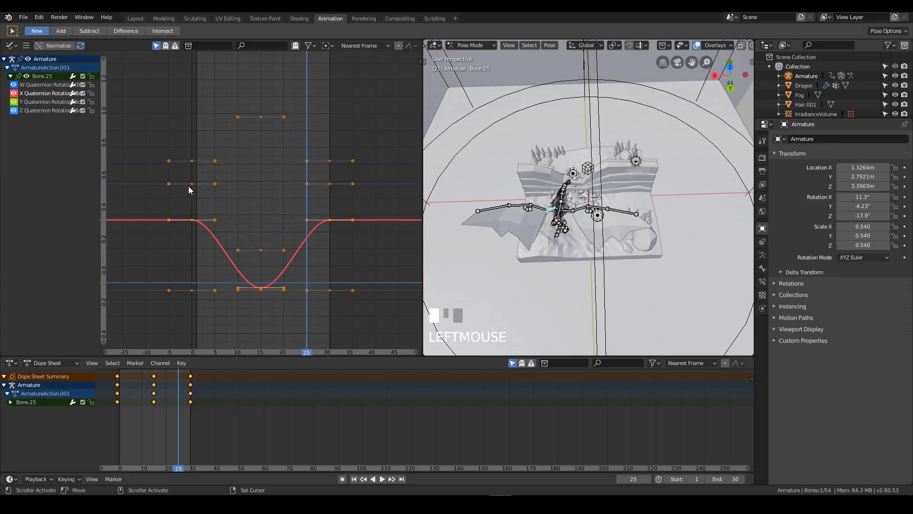
{"action": "left_click", "coordinate": [192, 161]}
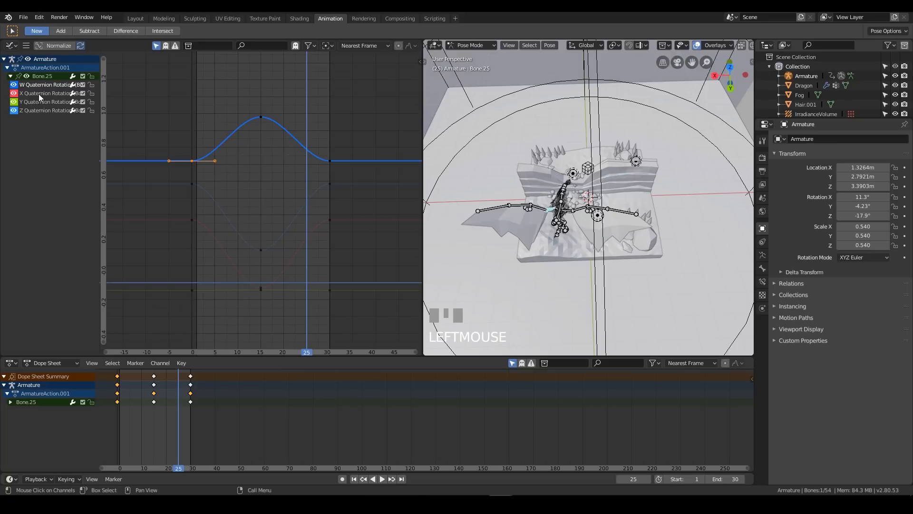
{"action": "left_click_drag", "start_coordinate": [215, 221], "coordinate": [193, 236]}
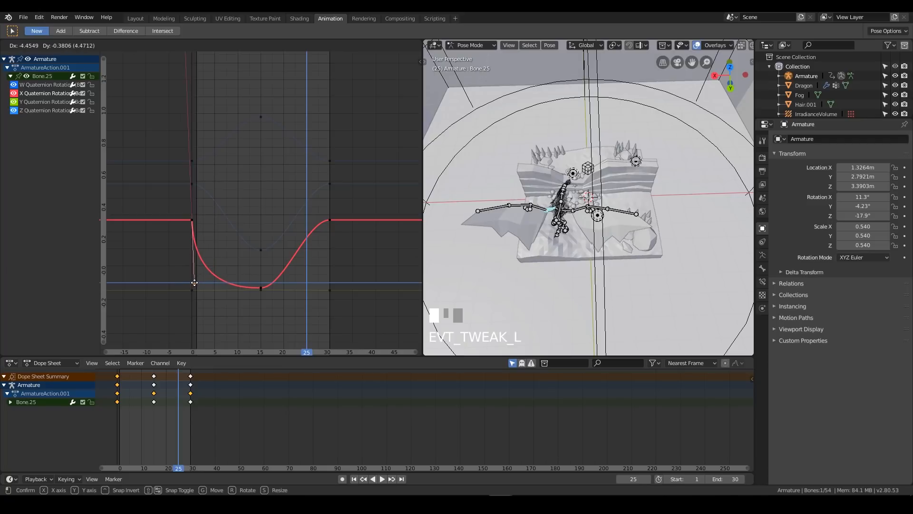
Pull down the outgoing handle of the frame 0 key on Bone.25's Z Quaternion Rotation curve, and check the Y curve
{"action": "left_click", "coordinate": [192, 184]}
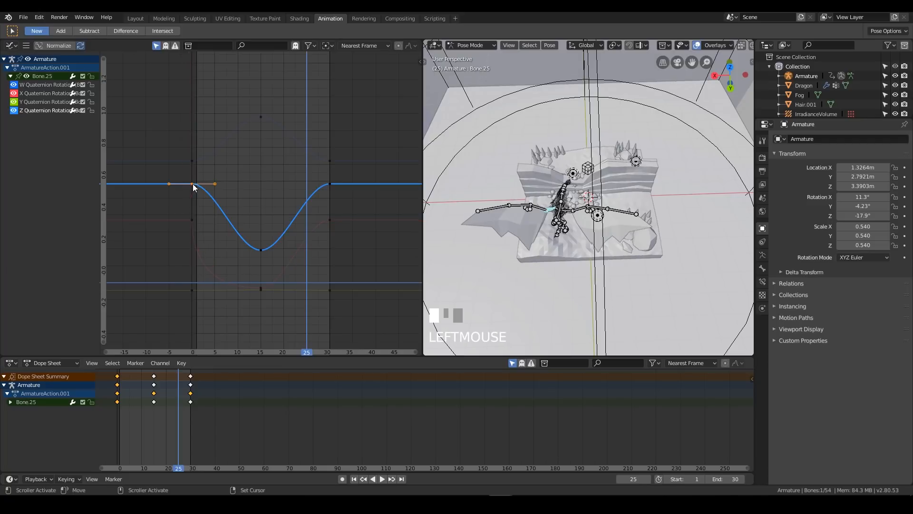
{"action": "left_click_drag", "start_coordinate": [212, 184], "coordinate": [186, 213]}
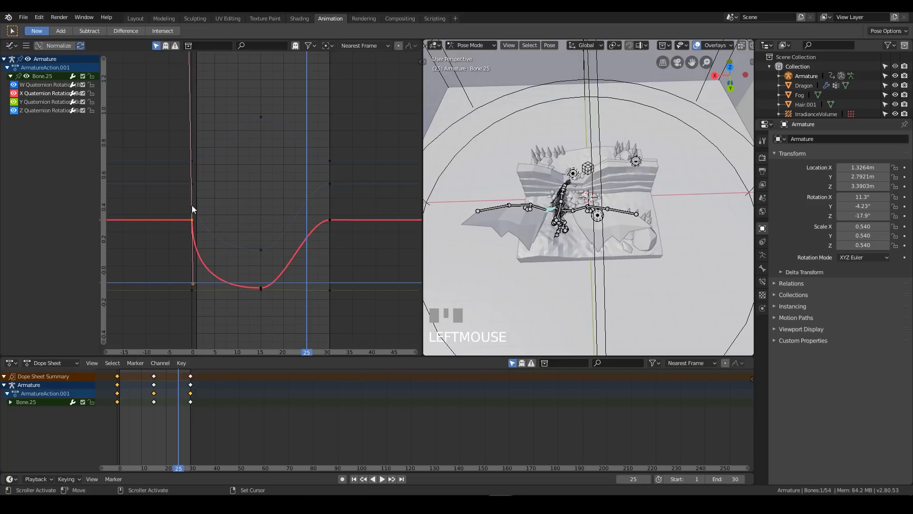
{"action": "left_click", "coordinate": [190, 183]}
{"action": "left_click", "coordinate": [39, 103]}
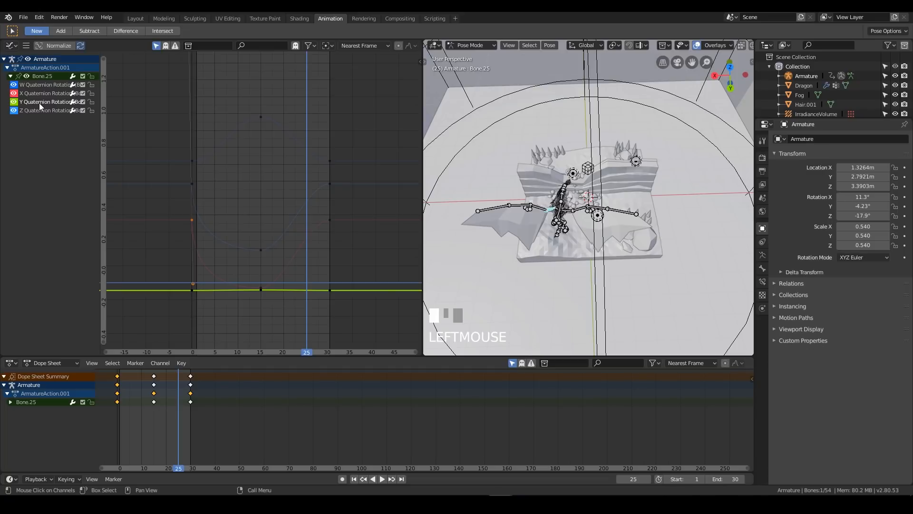
Play the animation and review the dragon's wing flap up close and from a distance
{"action": "middle_click_drag", "start_coordinate": [589, 205], "coordinate": [665, 166]}
{"action": "scroll", "coordinate": [581, 238], "scroll_direction": "up", "scroll_amount": 3}
{"action": "middle_click_drag", "start_coordinate": [581, 238], "coordinate": [616, 171]}
{"action": "scroll", "coordinate": [552, 240], "scroll_direction": "down", "scroll_amount": 2}
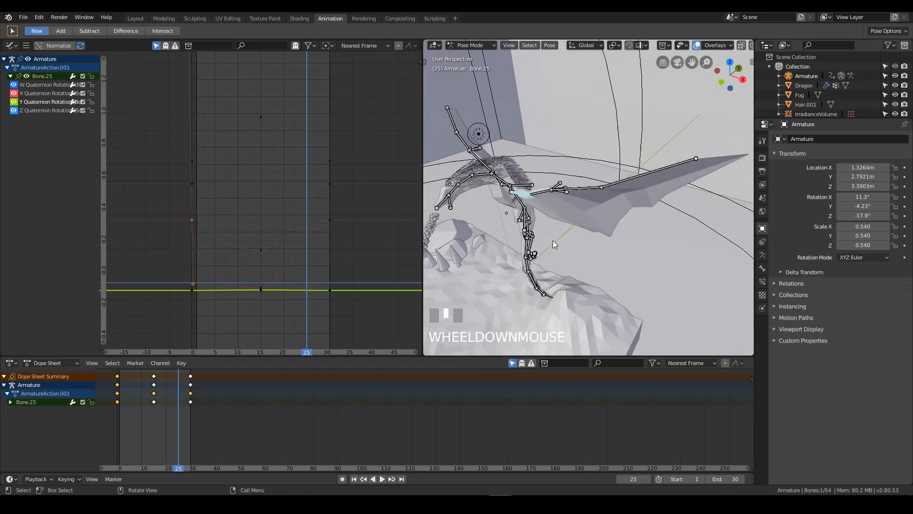
{"action": "key", "text": "space"}
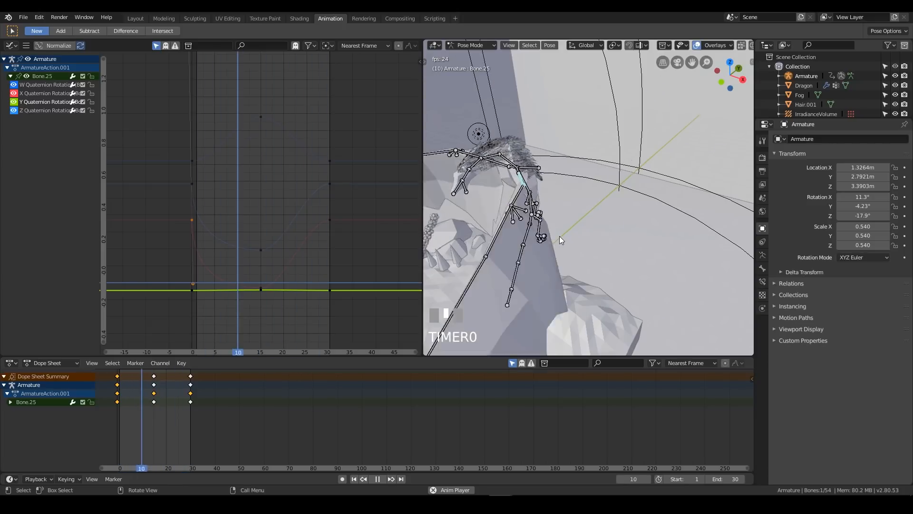
{"action": "scroll", "coordinate": [548, 233], "scroll_direction": "down", "scroll_amount": 6}
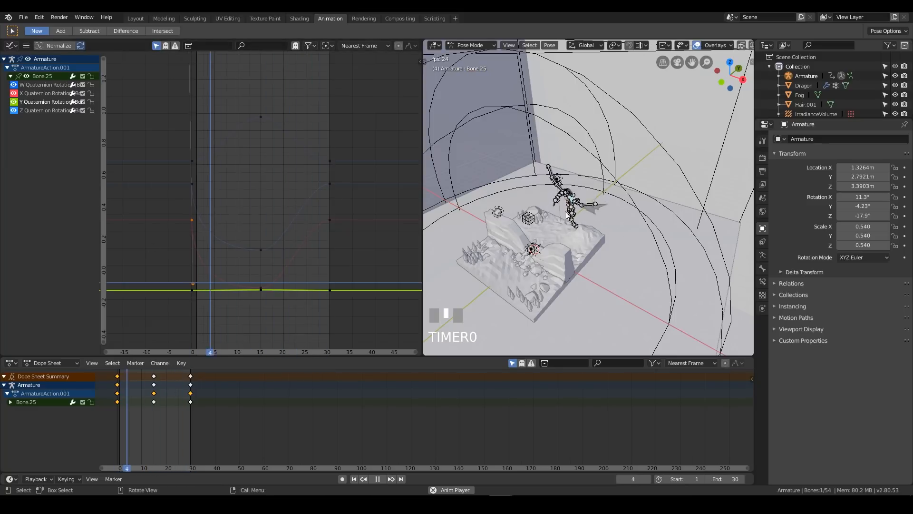
Adjust the outgoing handle of the frame 0 key to give Bone.25's Z Quaternion Rotation curve a gentler downward slope
{"action": "left_click", "coordinate": [191, 221]}
{"action": "left_click_drag", "start_coordinate": [191, 283], "coordinate": [208, 233]}
{"action": "left_click", "coordinate": [212, 217]}
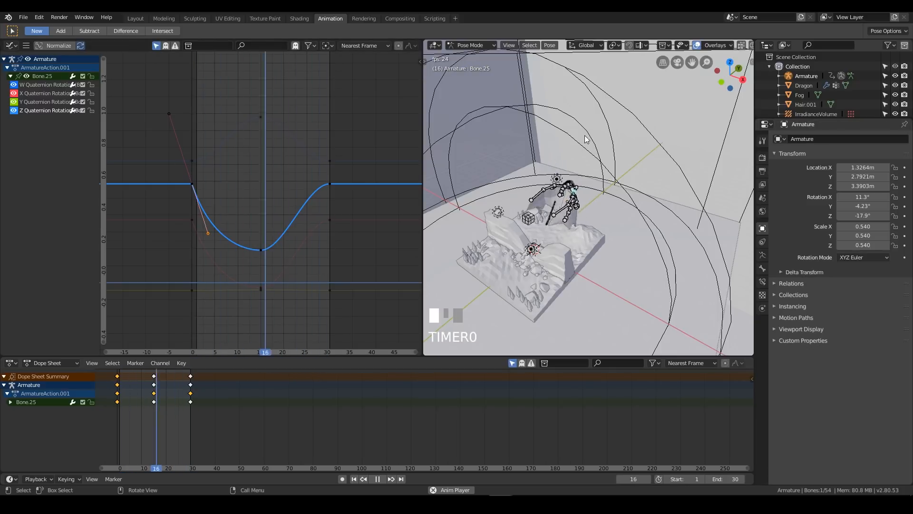
Inspect the adjusted wing motion close up while the animation plays
{"action": "scroll", "coordinate": [601, 207], "scroll_direction": "up", "scroll_amount": 5}
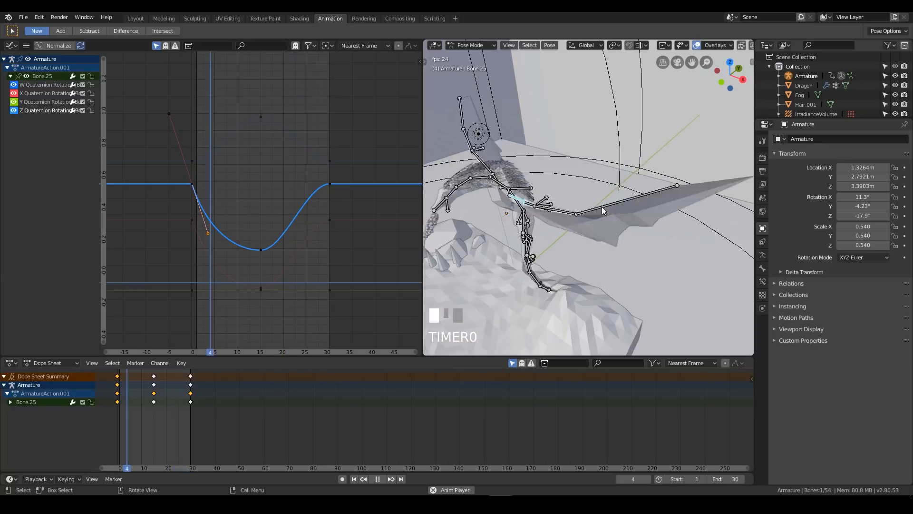
{"action": "middle_click_drag", "start_coordinate": [518, 248], "coordinate": [548, 224], "text": "shift"}
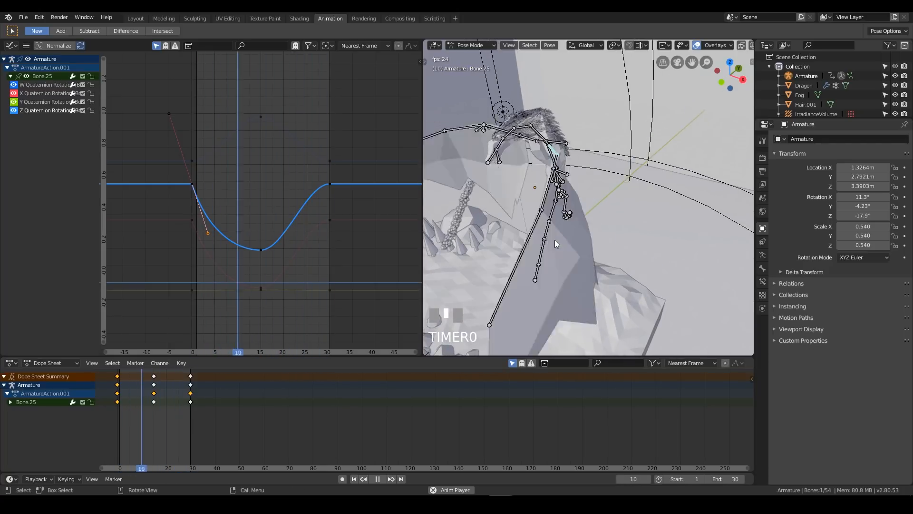
{"action": "key", "text": "space"}
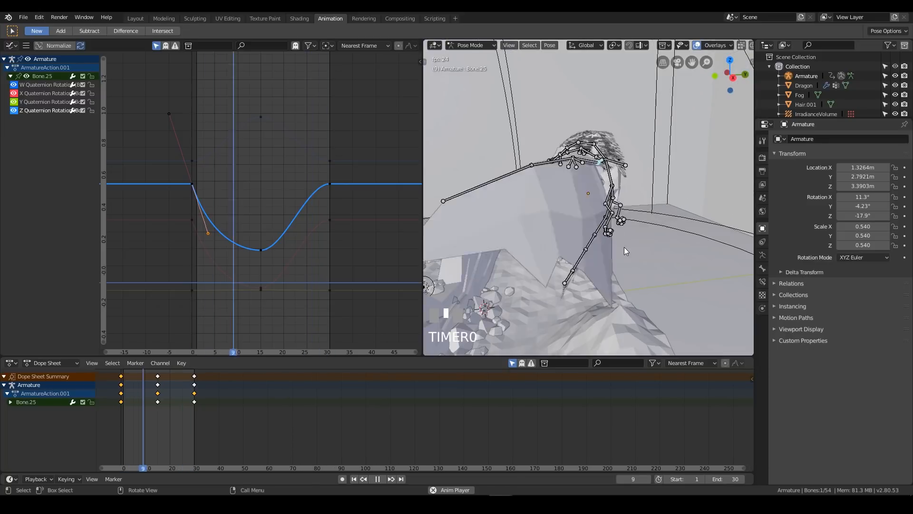
Show the armature from the right side in wireframe shading and widen the 3D viewport
{"action": "middle_click_drag", "start_coordinate": [653, 214], "coordinate": [673, 197]}
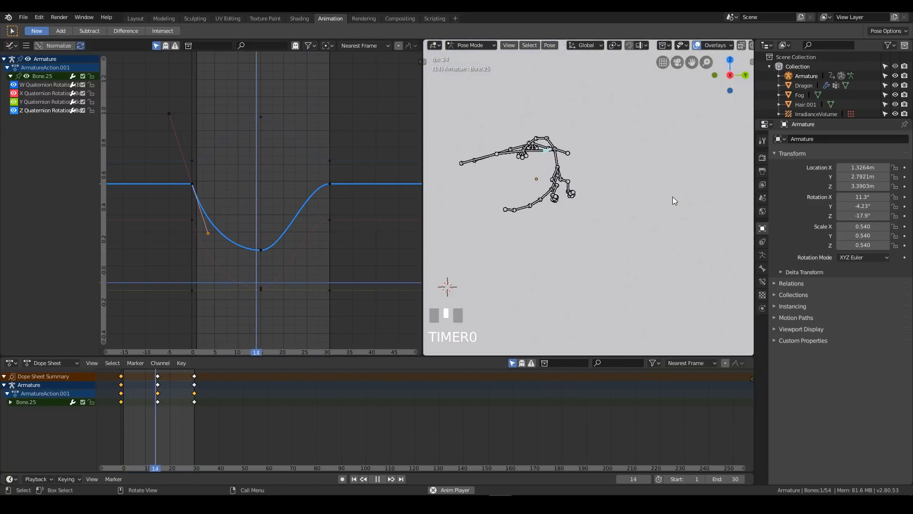
{"action": "key", "text": "z"}
{"action": "left_click", "coordinate": [597, 196]}
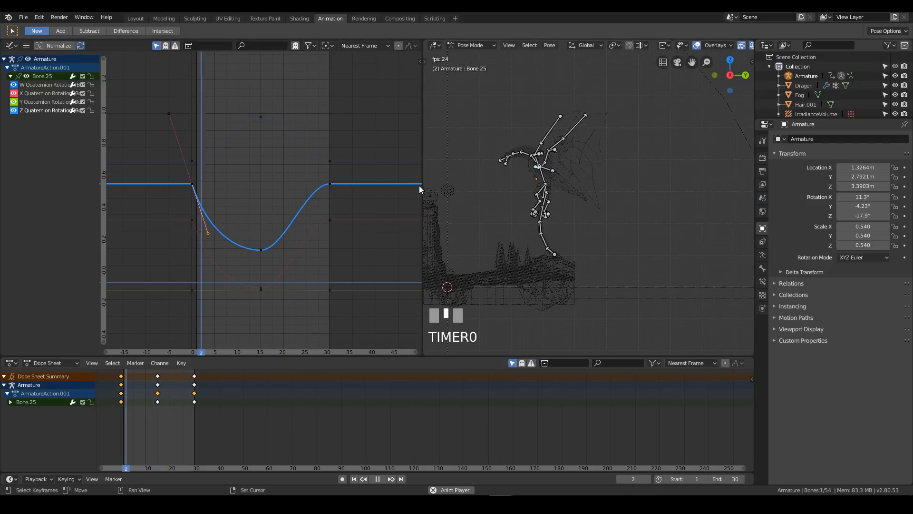
{"action": "left_click_drag", "start_coordinate": [422, 187], "coordinate": [318, 189]}
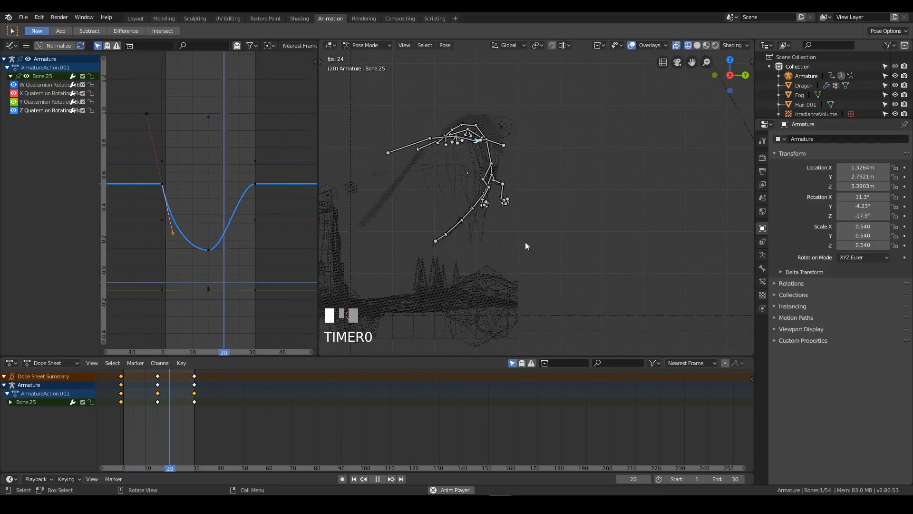
{"action": "scroll", "coordinate": [504, 254], "scroll_direction": "up", "scroll_amount": 4}
{"action": "middle_click_drag", "start_coordinate": [460, 262], "coordinate": [490, 243], "text": "shift"}
Stop playback, enlarge the 30-frame range in the Dope Sheet, and scrub the animation to frame 15
{"action": "key", "text": "space"}
{"action": "right_click", "coordinate": [156, 415]}
{"action": "scroll", "coordinate": [367, 448], "scroll_direction": "down", "scroll_amount": 6}
{"action": "scroll", "coordinate": [363, 448], "scroll_direction": "up", "scroll_amount": 14}
{"action": "mouse_move", "coordinate": [228, 432]}
{"action": "middle_mouse_down"}
{"action": "mouse_move", "coordinate": [531, 419]}
{"action": "mouse_move", "coordinate": [471, 423]}
{"action": "middle_mouse_up"}
{"action": "mouse_move", "coordinate": [313, 431]}
{"action": "middle_mouse_down"}
{"action": "mouse_move", "coordinate": [481, 430]}
{"action": "mouse_move", "coordinate": [445, 469]}
{"action": "middle_mouse_up"}
{"action": "scroll", "coordinate": [473, 433], "scroll_direction": "down", "scroll_amount": 1}
{"action": "scroll", "coordinate": [474, 434], "scroll_direction": "up", "scroll_amount": 4}
{"action": "scroll", "coordinate": [471, 430], "scroll_direction": "down", "scroll_amount": 6}
{"action": "middle_click_drag", "start_coordinate": [471, 390], "coordinate": [482, 435]}
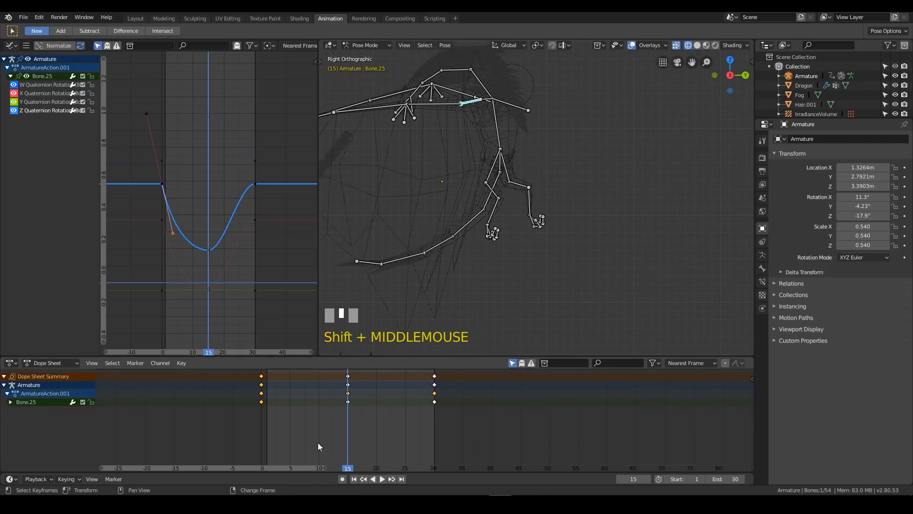
{"action": "right_click_drag", "start_coordinate": [317, 443], "coordinate": [349, 424]}
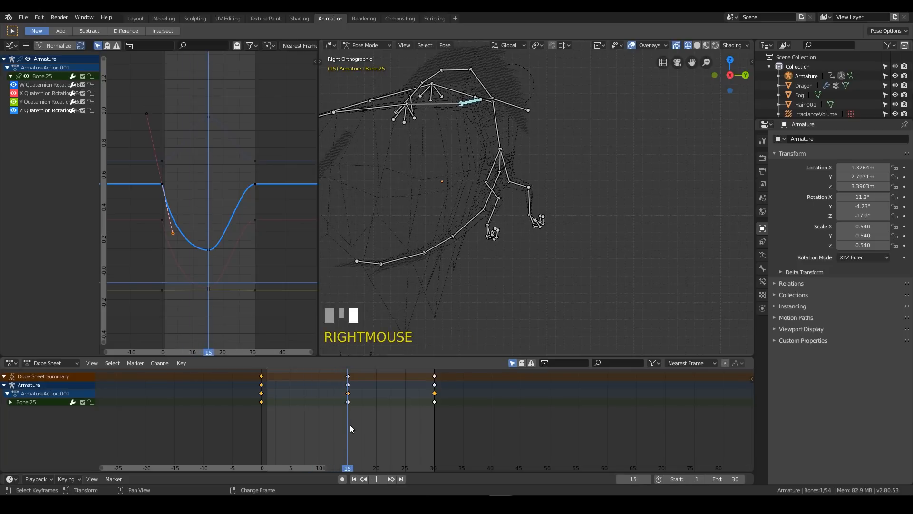
{"action": "right_click", "coordinate": [502, 173]}
{"action": "mouse_move", "coordinate": [349, 427]}
{"action": "right_mouse_down"}
{"action": "mouse_move", "coordinate": [250, 427]}
{"action": "mouse_move", "coordinate": [347, 426]}
{"action": "mouse_move", "coordinate": [273, 416]}
{"action": "mouse_move", "coordinate": [324, 417]}
{"action": "mouse_move", "coordinate": [261, 426]}
{"action": "mouse_move", "coordinate": [347, 420]}
{"action": "right_mouse_up"}
Delete the frame 15 keyframes of tail base bone Bone.29
{"action": "left_click", "coordinate": [495, 185]}
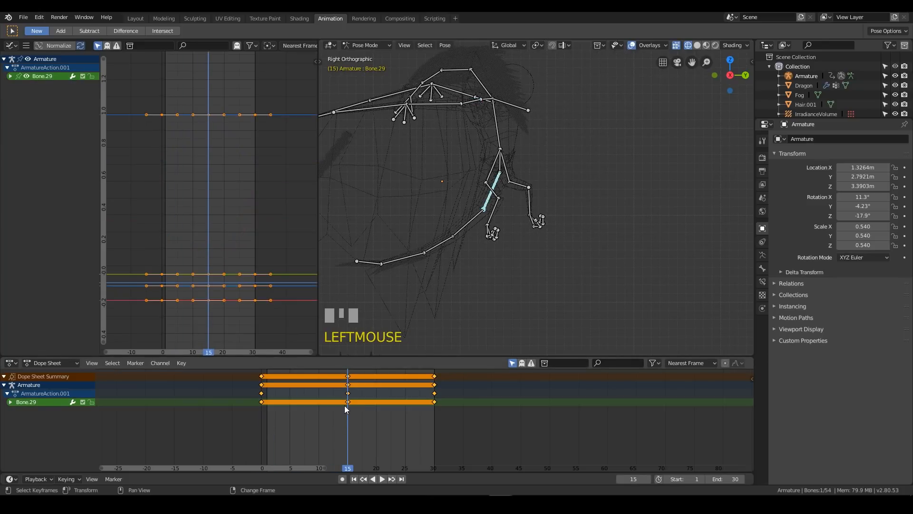
{"action": "left_click", "coordinate": [348, 376]}
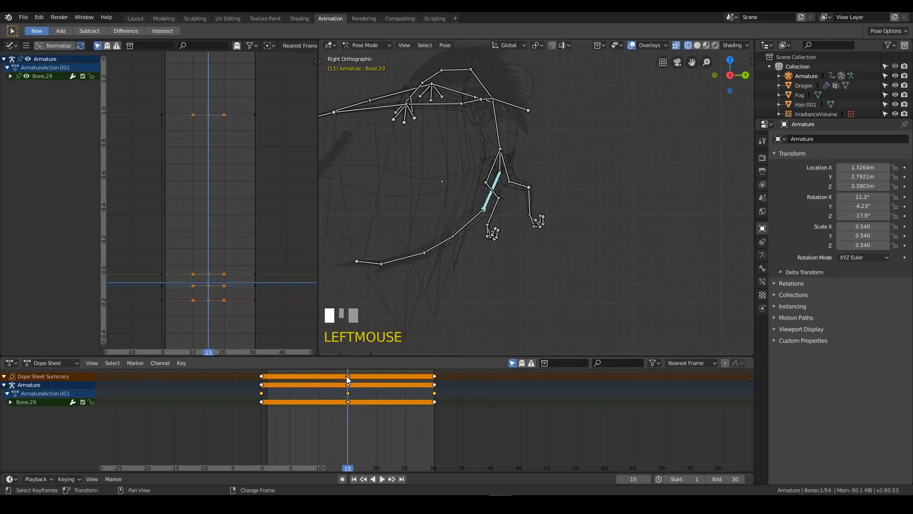
{"action": "key", "text": "x"}
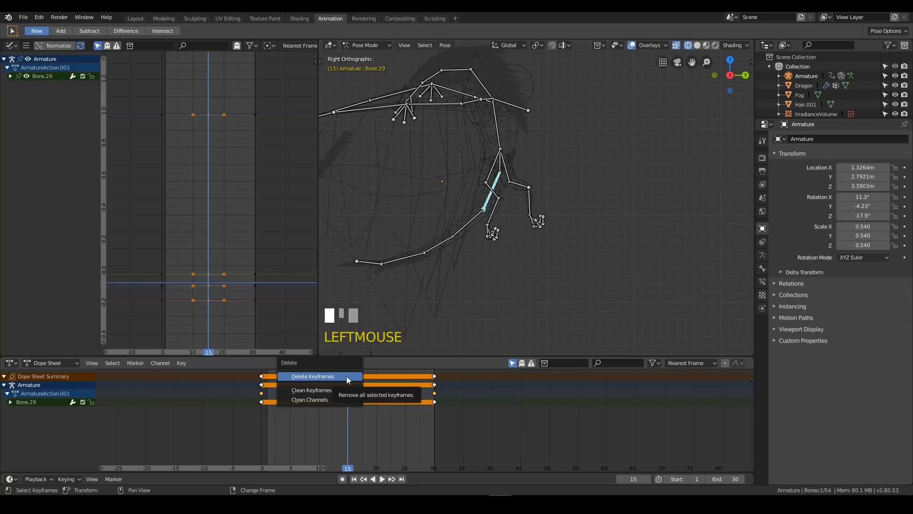
{"action": "left_click", "coordinate": [347, 376]}
Return to frame 15 and rotate tail bone Bone.08 to hang lower, with a slight rotation of Bone.09
{"action": "right_click_drag", "start_coordinate": [321, 430], "coordinate": [343, 422]}
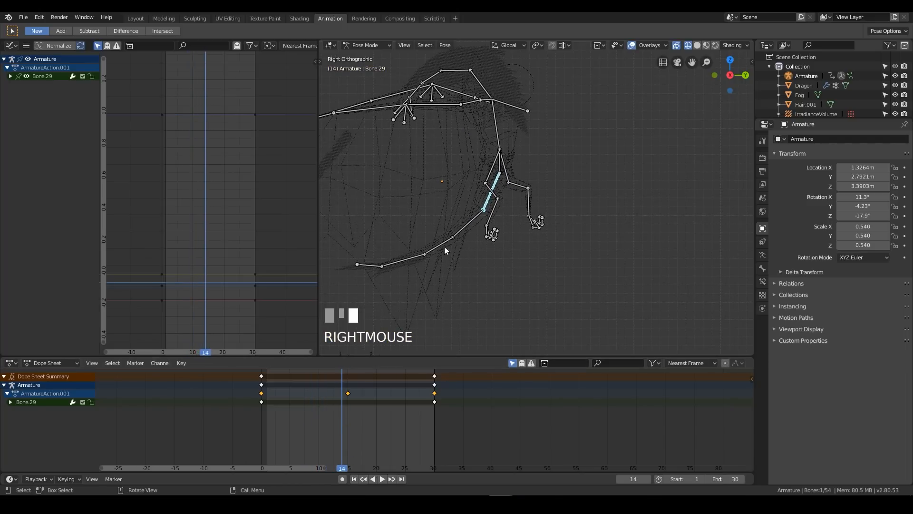
{"action": "left_click", "coordinate": [460, 231]}
{"action": "right_click", "coordinate": [348, 418]}
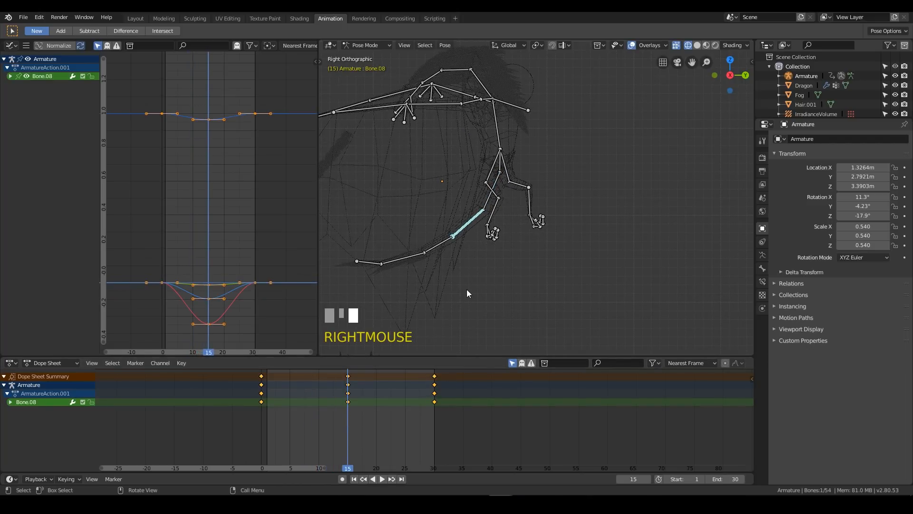
{"action": "key", "text": "r"}
{"action": "right_click", "coordinate": [495, 261]}
{"action": "key", "text": "r"}
{"action": "left_click", "coordinate": [449, 261]}
{"action": "left_click", "coordinate": [449, 258]}
{"action": "key", "text": "r"}
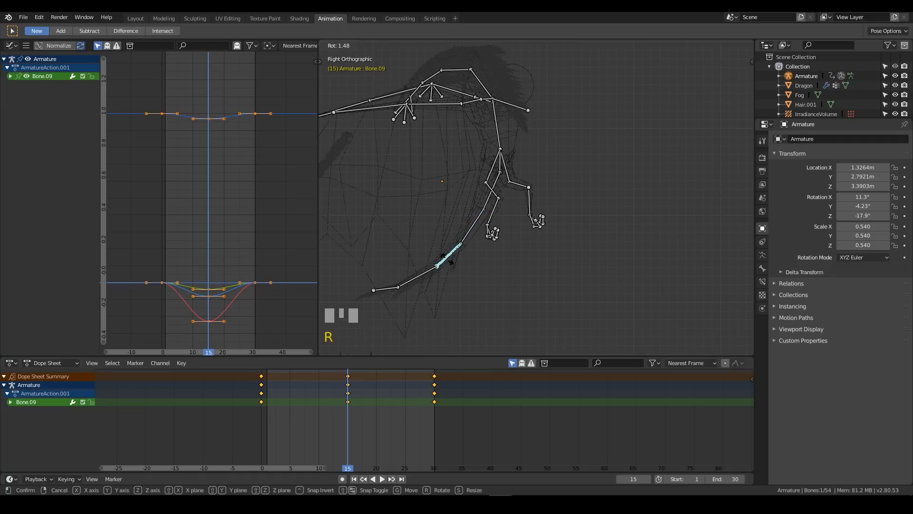
{"action": "left_click", "coordinate": [442, 263]}
Insert keyframes at frame 15 for the adjusted tail bones Bone.08 and Bone.09
{"action": "left_click", "coordinate": [429, 270]}
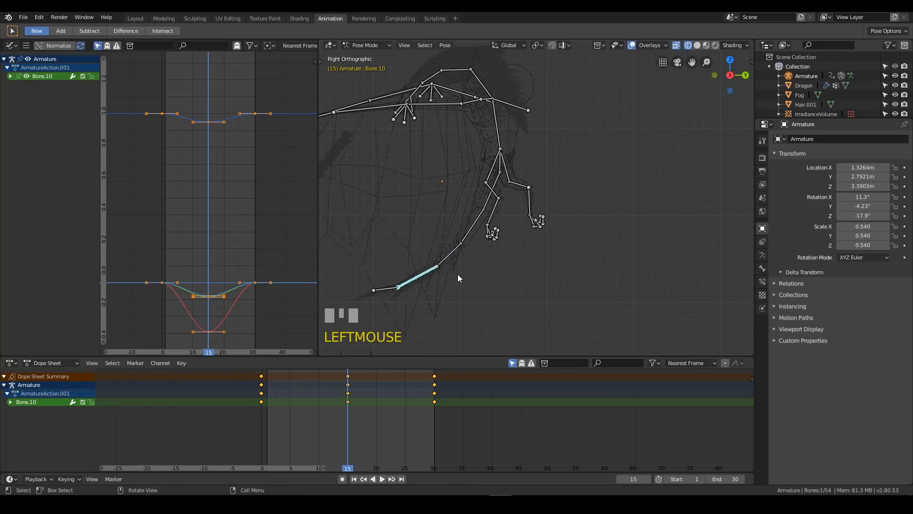
{"action": "left_click", "coordinate": [473, 224]}
{"action": "left_click", "coordinate": [450, 255], "text": "shift"}
{"action": "left_click", "coordinate": [417, 276], "text": "shift"}
{"action": "left_click", "coordinate": [385, 291], "text": "shift"}
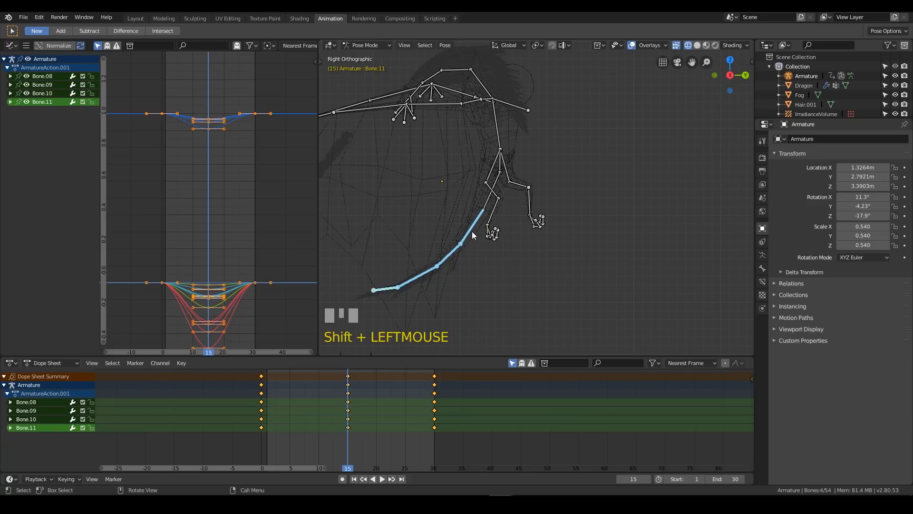
{"action": "left_click", "coordinate": [462, 250]}
{"action": "key", "text": "i"}
{"action": "left_click", "coordinate": [464, 251]}
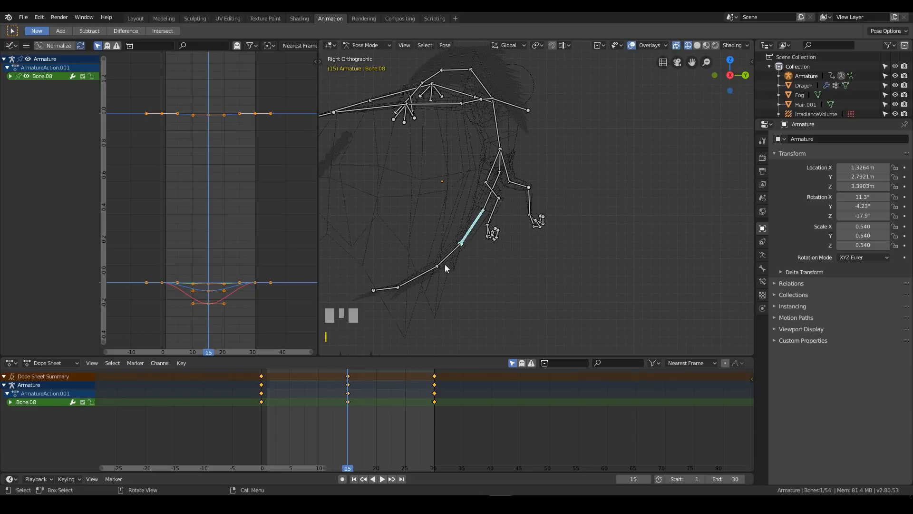
{"action": "left_click", "coordinate": [445, 264]}
{"action": "key", "text": "i"}
{"action": "left_click", "coordinate": [445, 264]}
Play the animation, review the tail movement from a perspective angle, and stop playback
{"action": "key", "text": "space"}
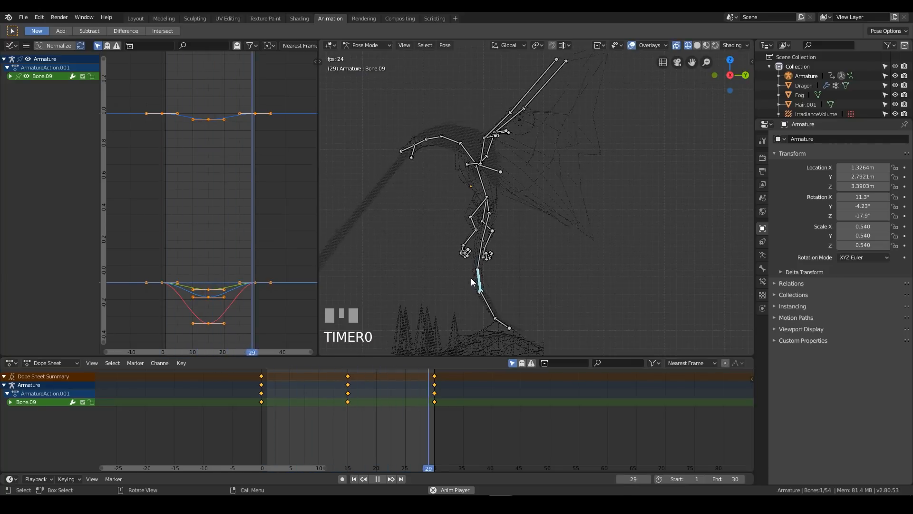
{"action": "middle_click_drag", "start_coordinate": [475, 194], "coordinate": [570, 190]}
{"action": "scroll", "coordinate": [570, 191], "scroll_direction": "down", "scroll_amount": 6}
{"action": "middle_click_drag", "start_coordinate": [575, 141], "coordinate": [553, 206]}
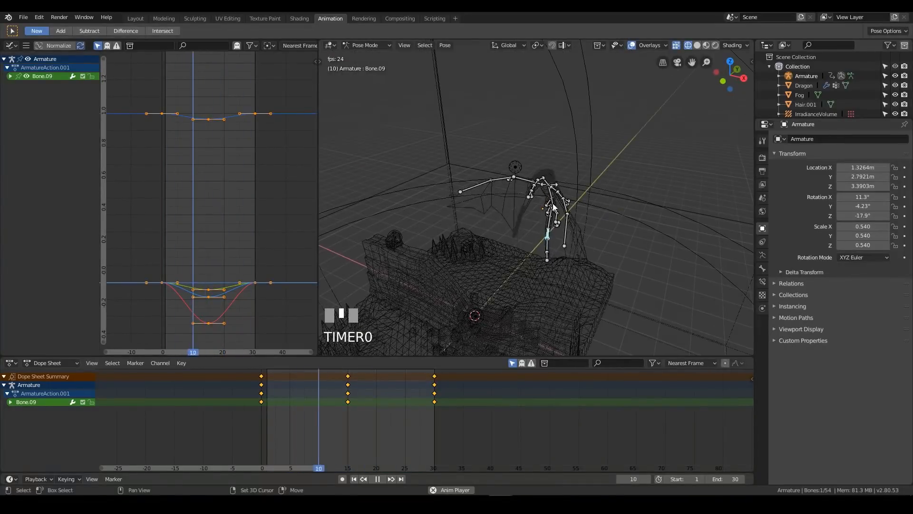
{"action": "key", "text": "space"}
Deselect the bones, switch to Object Mode, and select the flame object near the dragon
{"action": "scroll", "coordinate": [543, 227], "scroll_direction": "up", "scroll_amount": 5}
{"action": "middle_click_drag", "start_coordinate": [544, 226], "coordinate": [535, 209]}
{"action": "left_click", "coordinate": [536, 213]}
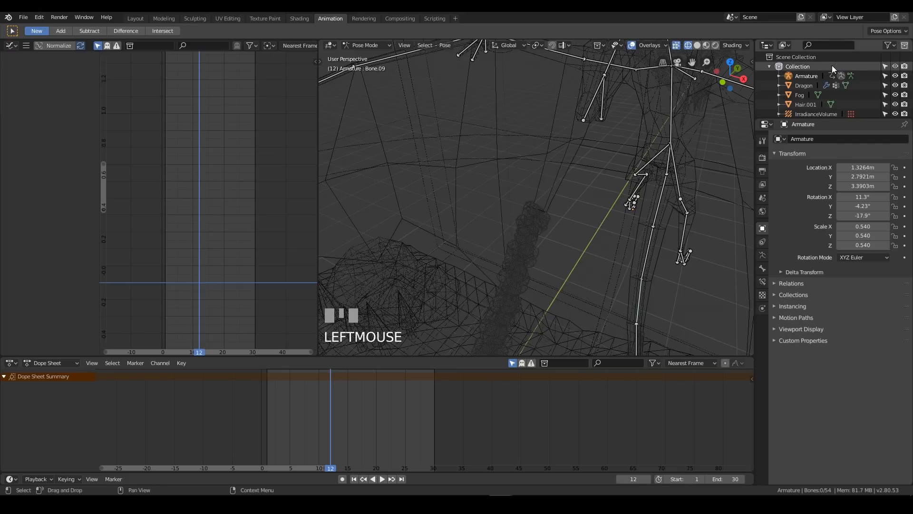
{"action": "scroll", "coordinate": [815, 110], "scroll_direction": "down", "scroll_amount": 5}
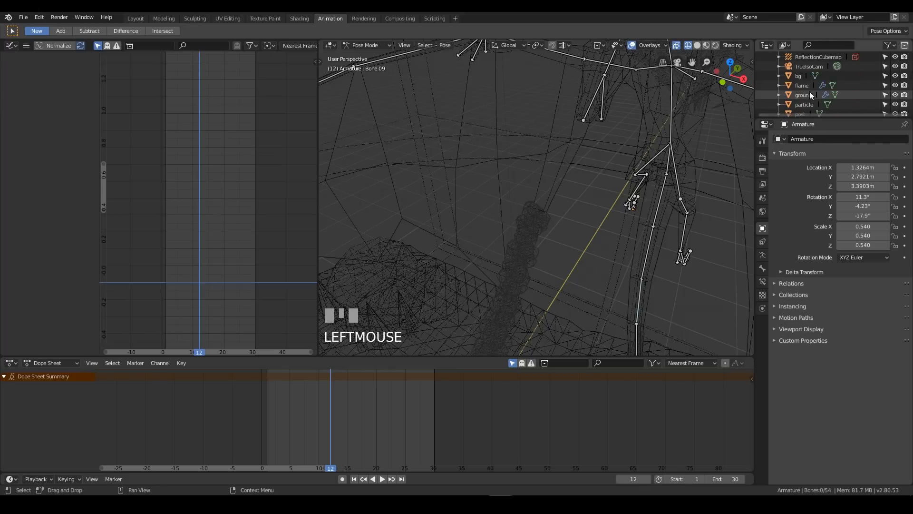
{"action": "left_click", "coordinate": [804, 85]}
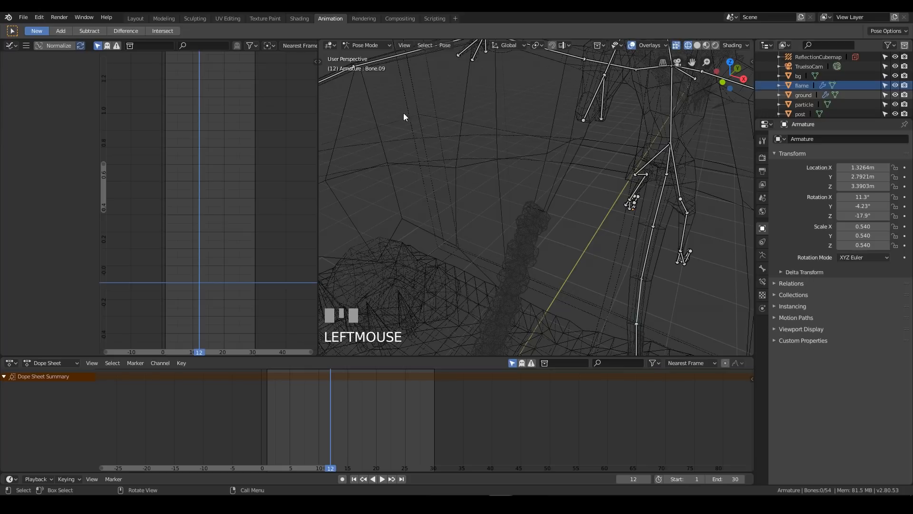
{"action": "left_click", "coordinate": [368, 46]}
{"action": "left_click", "coordinate": [374, 58]}
{"action": "middle_click_drag", "start_coordinate": [623, 190], "coordinate": [338, 204]}
{"action": "left_click", "coordinate": [348, 189]}
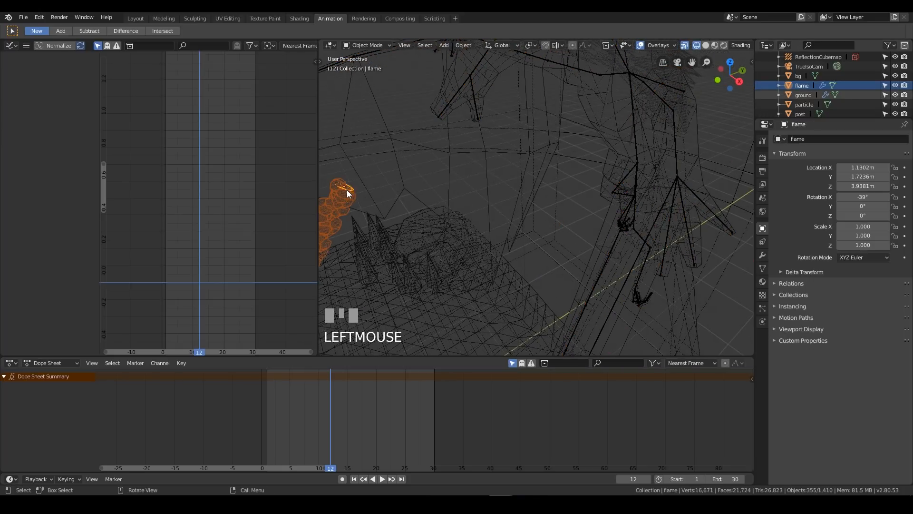
At frame 1, move the flame into the dragon's mouth, about Y 1.78 m and Z 3.97 m, and insert a location keyframe
{"action": "middle_click_drag", "start_coordinate": [452, 207], "coordinate": [536, 202], "text": "shift"}
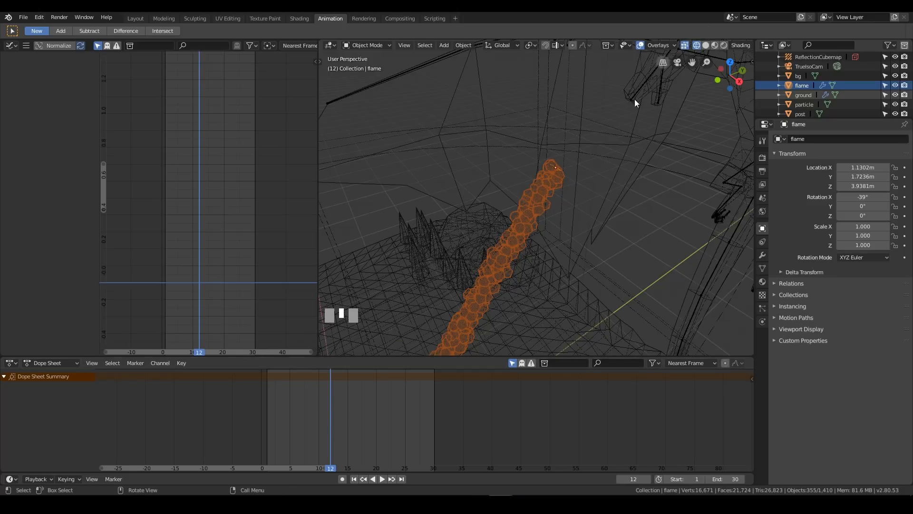
{"action": "right_click_drag", "start_coordinate": [335, 371], "coordinate": [265, 430]}
{"action": "key", "text": "KP_3"}
{"action": "middle_click_drag", "start_coordinate": [549, 93], "coordinate": [561, 195], "text": "shift"}
{"action": "scroll", "coordinate": [490, 212], "scroll_direction": "up", "scroll_amount": 2}
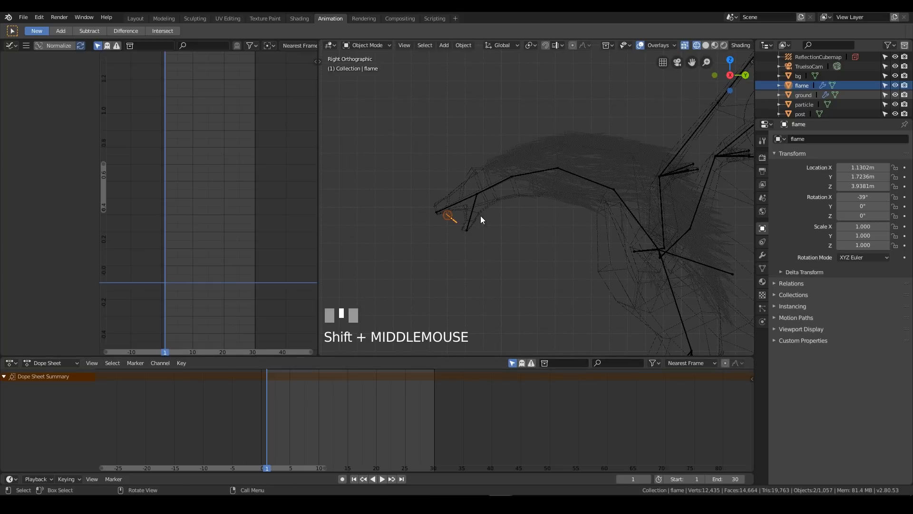
{"action": "key", "text": "g"}
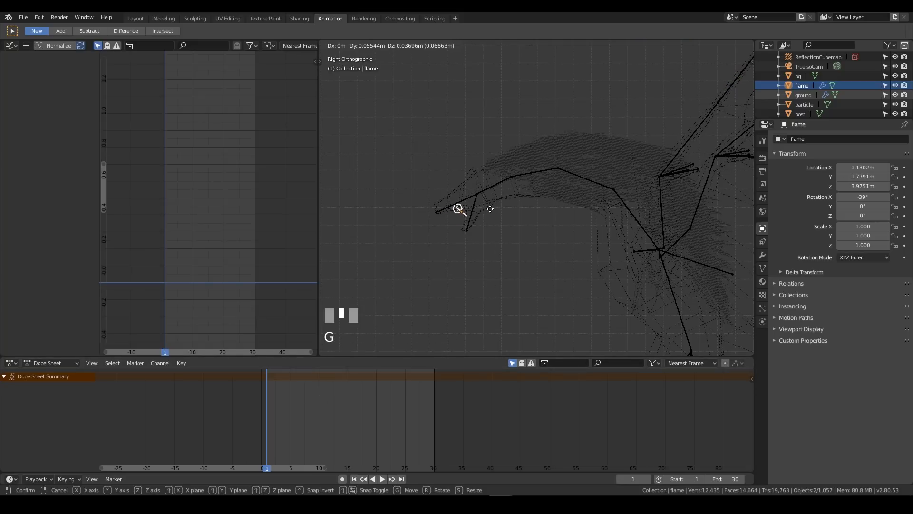
{"action": "left_click", "coordinate": [491, 214]}
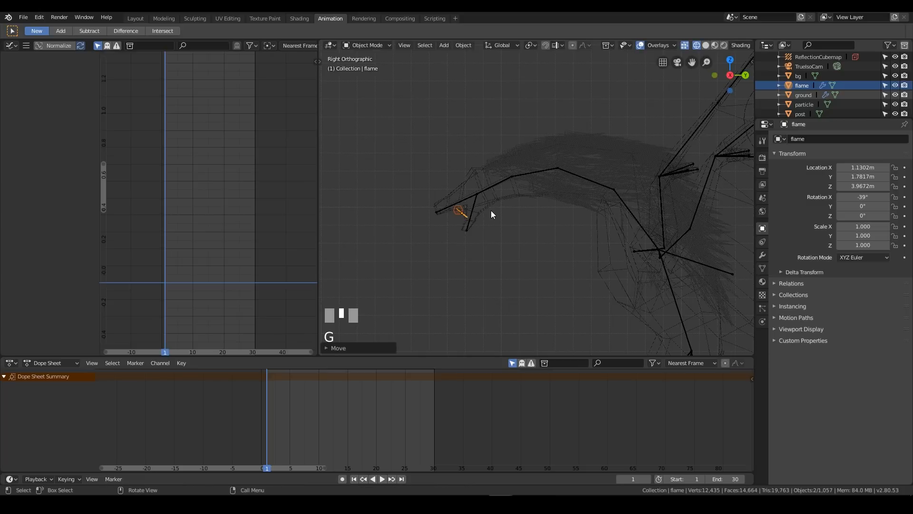
{"action": "key", "text": "i"}
{"action": "left_click", "coordinate": [493, 200]}
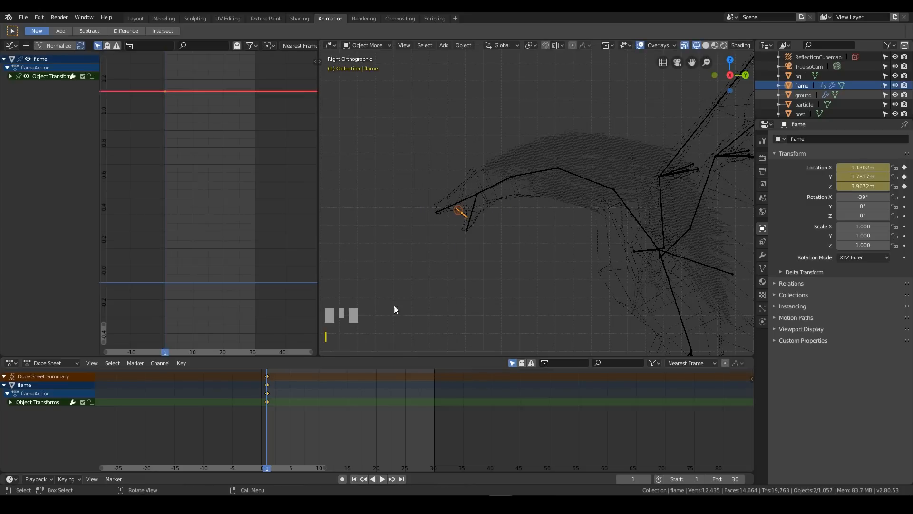
Insert a location keyframe for the flame at frame 30, keeping its frame 1 position
{"action": "right_click_drag", "start_coordinate": [275, 420], "coordinate": [437, 412]}
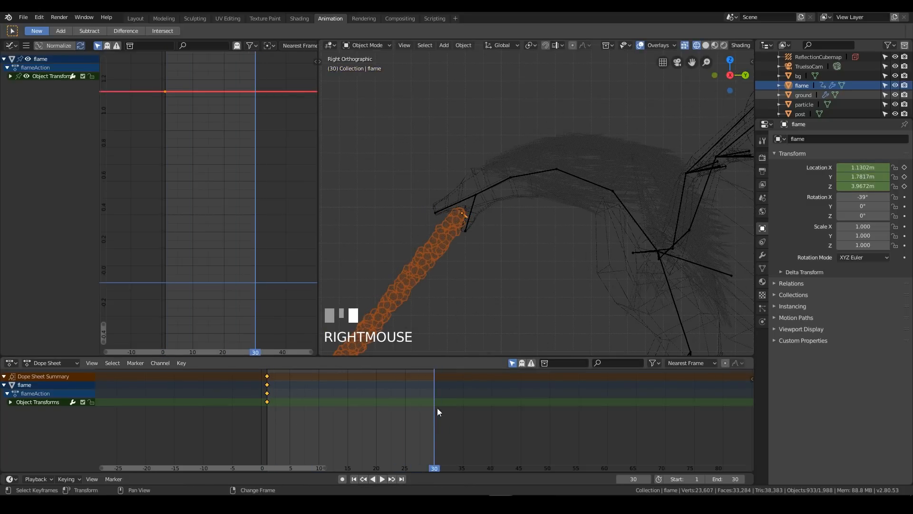
{"action": "key", "text": "i"}
{"action": "left_click", "coordinate": [490, 219]}
At frame 15, move the flame to the dragon's head, about Y 2.40 m and Z 4.27 m, and insert a location keyframe
{"action": "right_click_drag", "start_coordinate": [418, 400], "coordinate": [347, 414]}
{"action": "middle_click_drag", "start_coordinate": [571, 217], "coordinate": [444, 264], "text": "shift"}
{"action": "scroll", "coordinate": [444, 264], "scroll_direction": "up", "scroll_amount": 1}
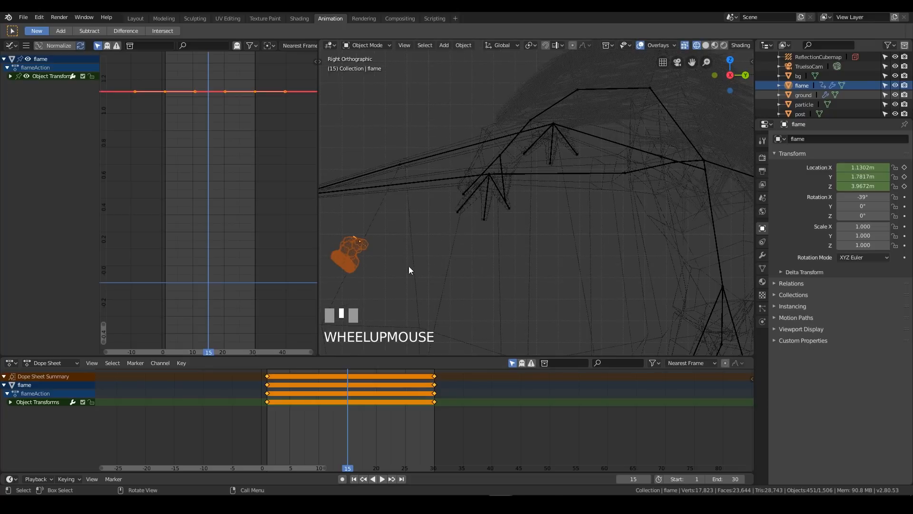
{"action": "key", "text": "g"}
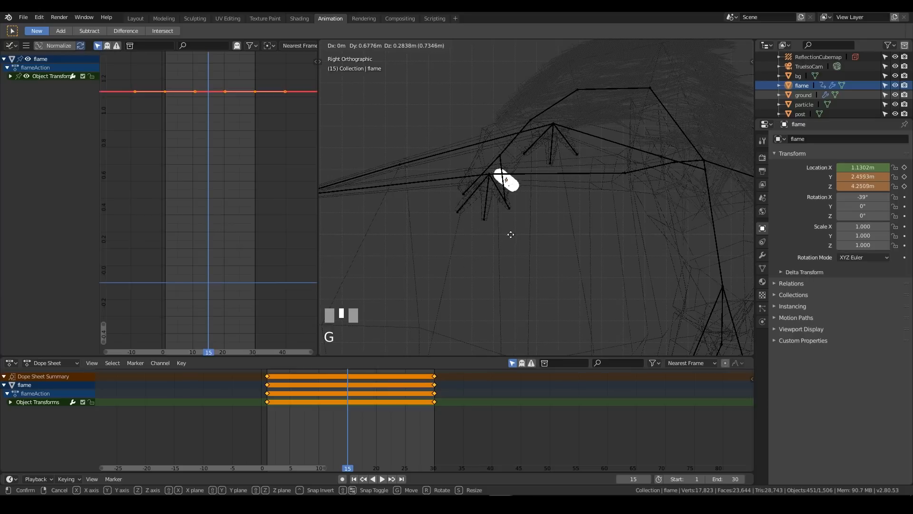
{"action": "left_click", "coordinate": [495, 234]}
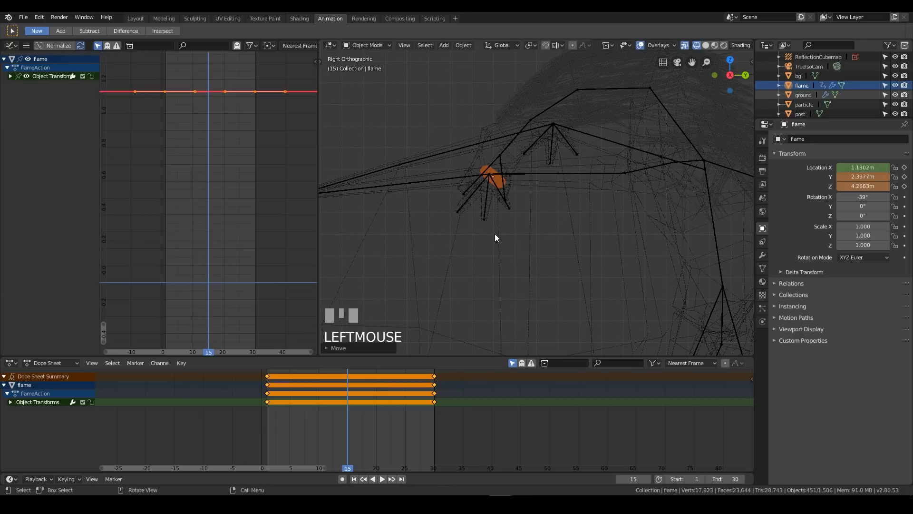
{"action": "key", "text": "i"}
{"action": "left_click", "coordinate": [494, 185]}
Switch to solid shading and scrub through the frames from several angles to check how the flame follows the dragon
{"action": "middle_click_drag", "start_coordinate": [495, 184], "coordinate": [551, 172]}
{"action": "key", "text": "z"}
{"action": "left_click", "coordinate": [597, 172]}
{"action": "middle_click_drag", "start_coordinate": [634, 162], "coordinate": [478, 335]}
{"action": "right_click_drag", "start_coordinate": [335, 416], "coordinate": [383, 419]}
{"action": "scroll", "coordinate": [453, 311], "scroll_direction": "down", "scroll_amount": 2}
{"action": "middle_click_drag", "start_coordinate": [454, 311], "coordinate": [509, 362]}
{"action": "right_click_drag", "start_coordinate": [304, 423], "coordinate": [261, 427]}
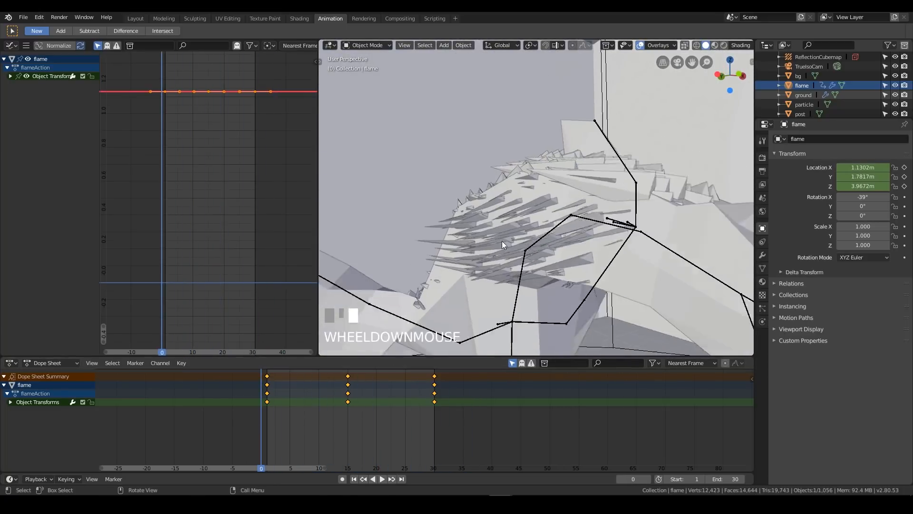
{"action": "middle_click_drag", "start_coordinate": [512, 229], "coordinate": [572, 261]}
{"action": "scroll", "coordinate": [538, 271], "scroll_direction": "down", "scroll_amount": 3}
{"action": "scroll", "coordinate": [545, 224], "scroll_direction": "up", "scroll_amount": 3}
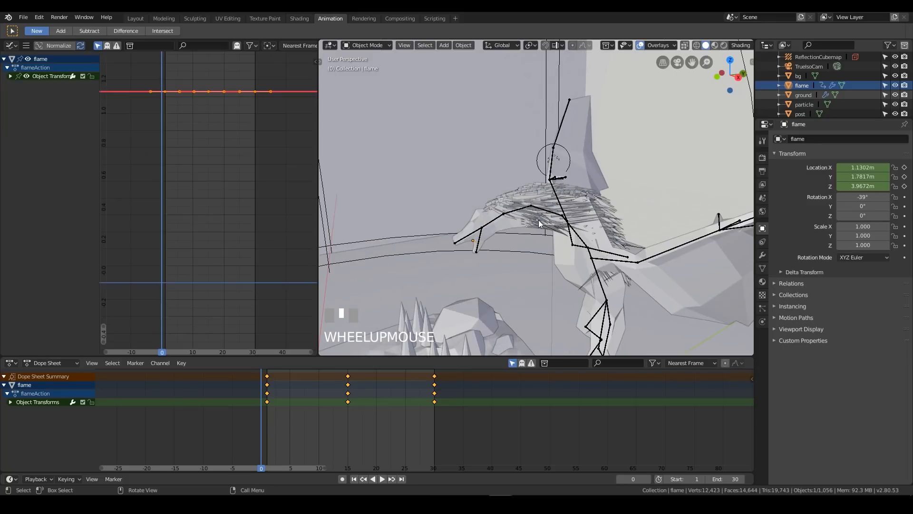
{"action": "middle_click_drag", "start_coordinate": [526, 226], "coordinate": [586, 182]}
{"action": "scroll", "coordinate": [463, 244], "scroll_direction": "down", "scroll_amount": 2}
{"action": "scroll", "coordinate": [570, 242], "scroll_direction": "down", "scroll_amount": 3}
{"action": "middle_click_drag", "start_coordinate": [554, 234], "coordinate": [567, 232]}
{"action": "right_click_drag", "start_coordinate": [363, 405], "coordinate": [263, 407]}
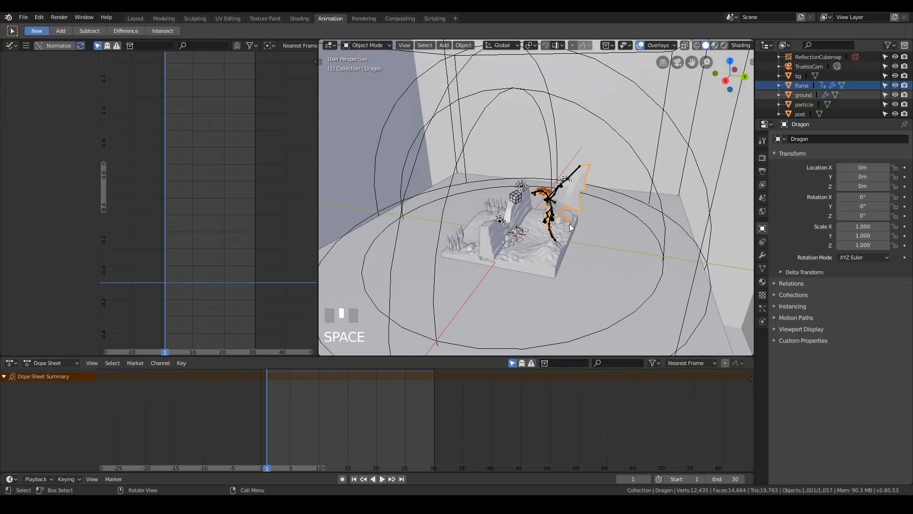
Select the Dragon mesh and play the animation while viewing the whole diorama from the side
{"action": "scroll", "coordinate": [595, 221], "scroll_direction": "up", "scroll_amount": 3}
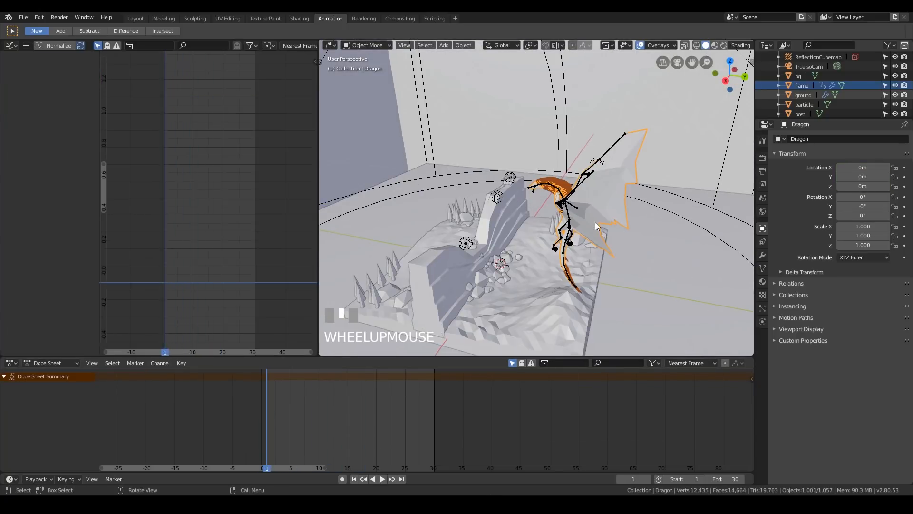
{"action": "left_click", "coordinate": [601, 195]}
{"action": "key", "text": "space"}
{"action": "middle_click_drag", "start_coordinate": [604, 249], "coordinate": [622, 222]}
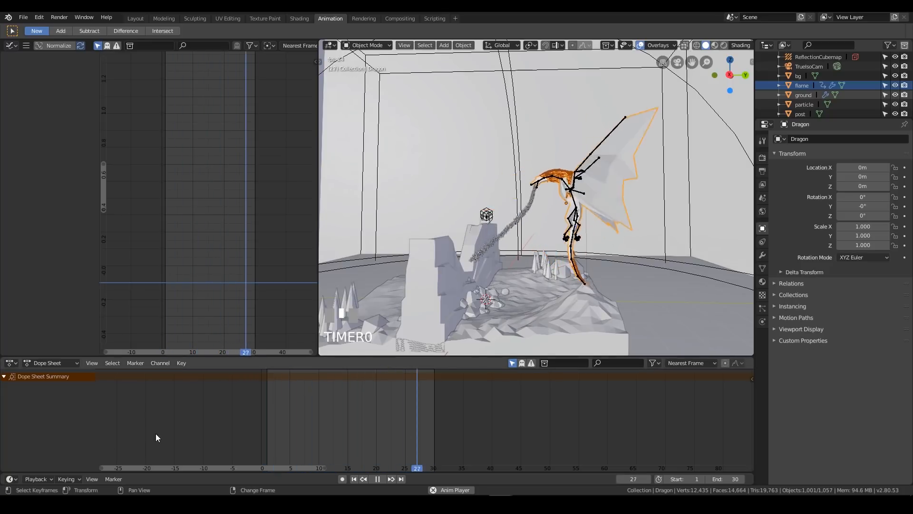
Select the Armature, switch it to Pose Mode, stop playback, and select the body bone named Bone
{"action": "scroll", "coordinate": [812, 76], "scroll_direction": "up", "scroll_amount": 5}
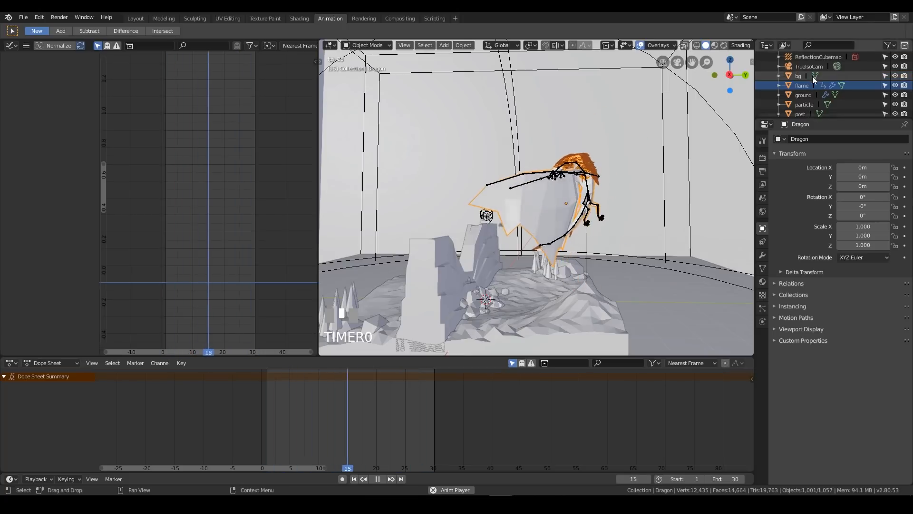
{"action": "left_click", "coordinate": [808, 76]}
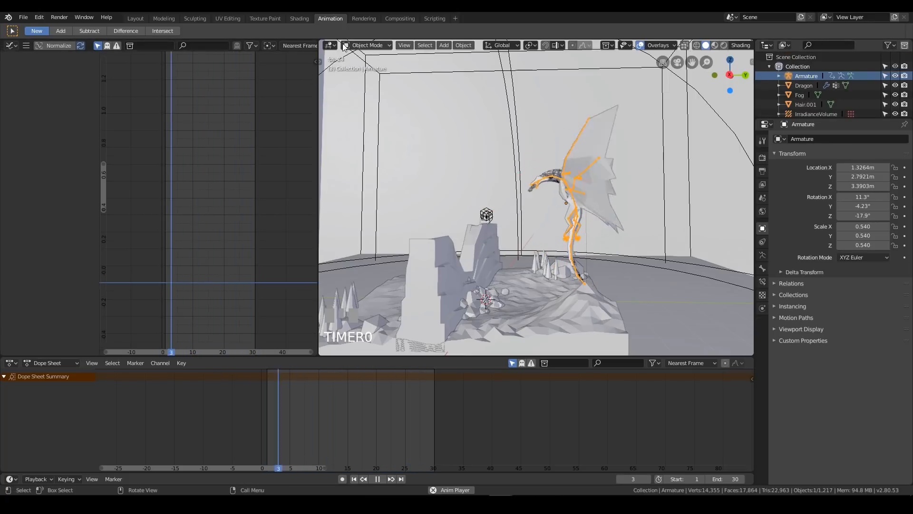
{"action": "left_click", "coordinate": [359, 45]}
{"action": "left_click", "coordinate": [368, 77]}
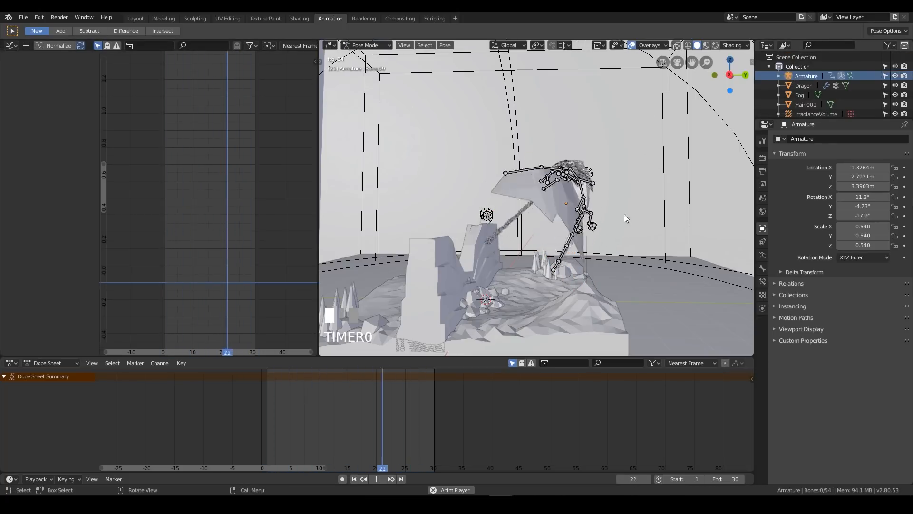
{"action": "key", "text": "space"}
{"action": "left_click", "coordinate": [583, 186]}
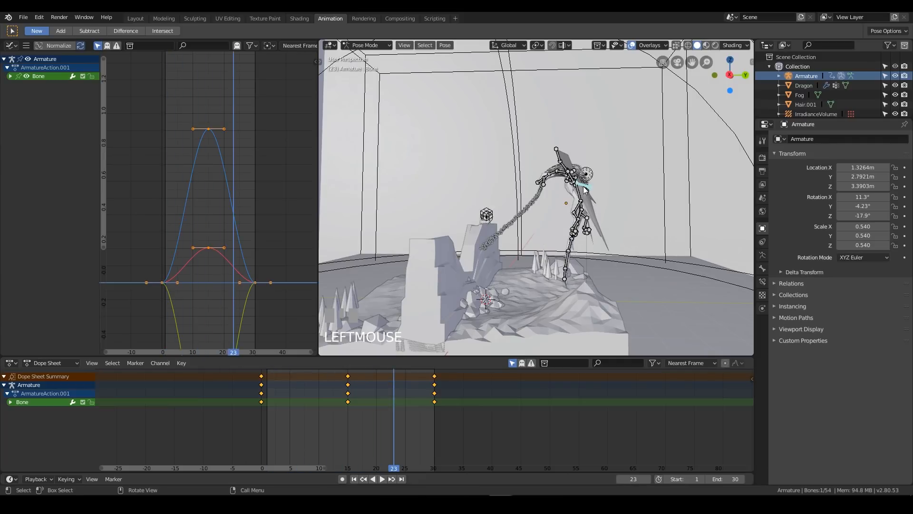
Shift the body bone's frame 15 keyframe to frame 20, preview the timing, and pull it back to frame 18
{"action": "right_click_drag", "start_coordinate": [387, 417], "coordinate": [358, 419]}
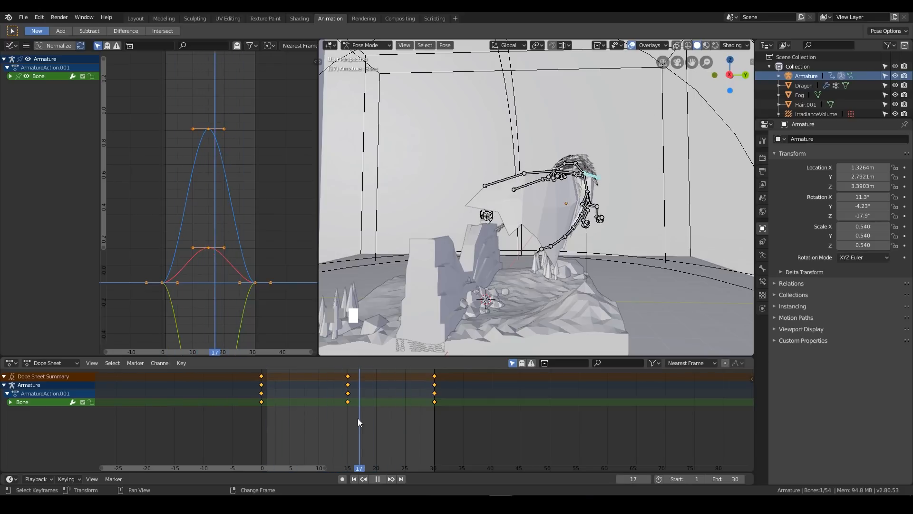
{"action": "left_click", "coordinate": [350, 376]}
{"action": "right_click", "coordinate": [350, 376]}
{"action": "key", "text": "g"}
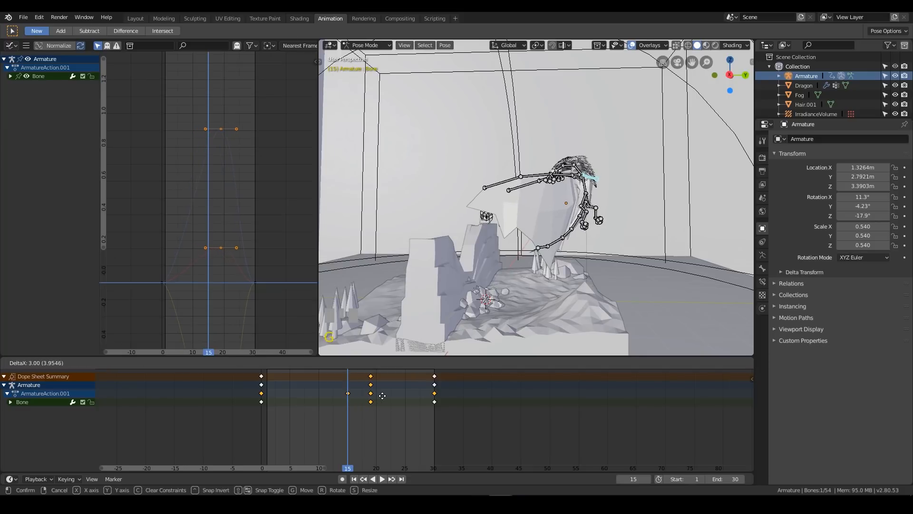
{"action": "right_click", "coordinate": [386, 395]}
{"action": "right_click_drag", "start_coordinate": [346, 407], "coordinate": [261, 400]}
{"action": "key", "text": "space"}
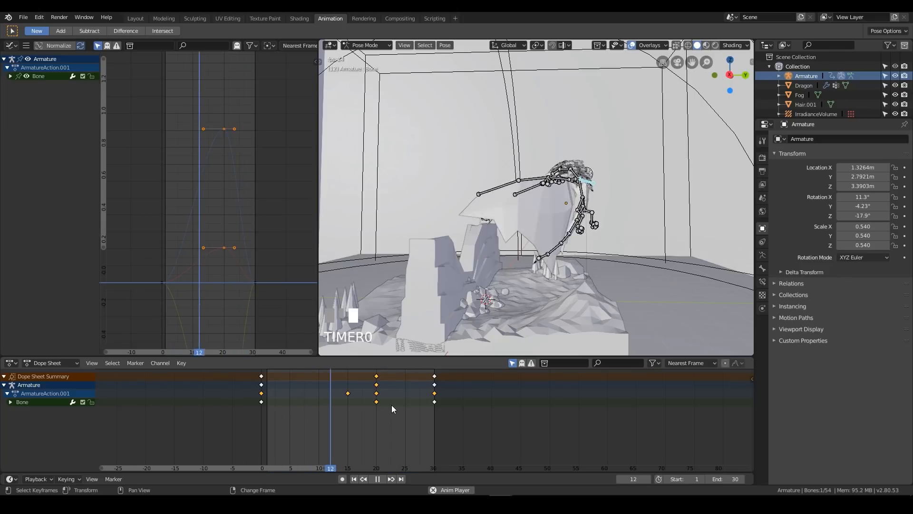
{"action": "key", "text": "space"}
{"action": "key", "text": "g"}
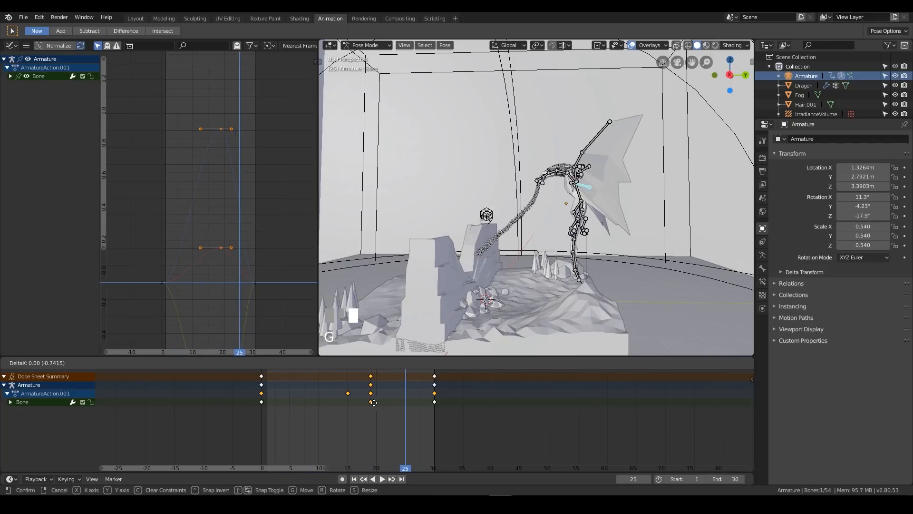
{"action": "left_click", "coordinate": [366, 403]}
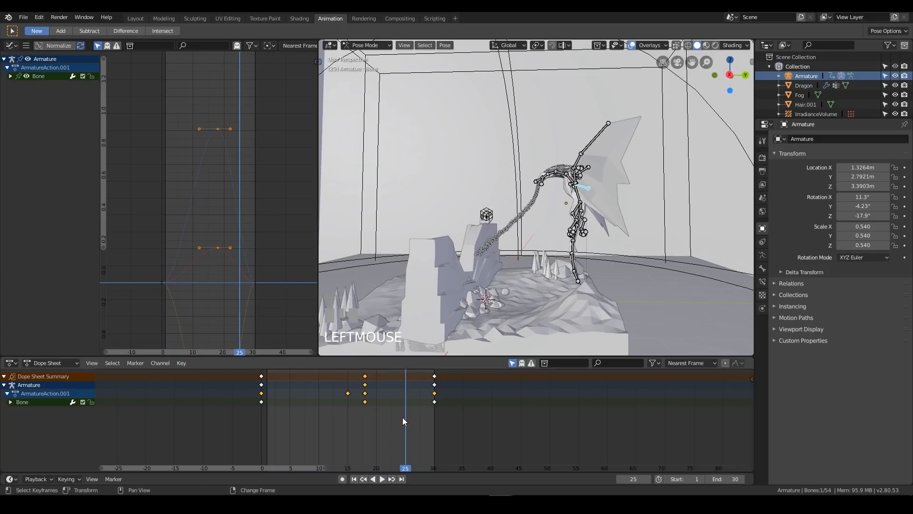
Play the animation and review the dragon's body and leg motion from the front and both sides
{"action": "key", "text": "space"}
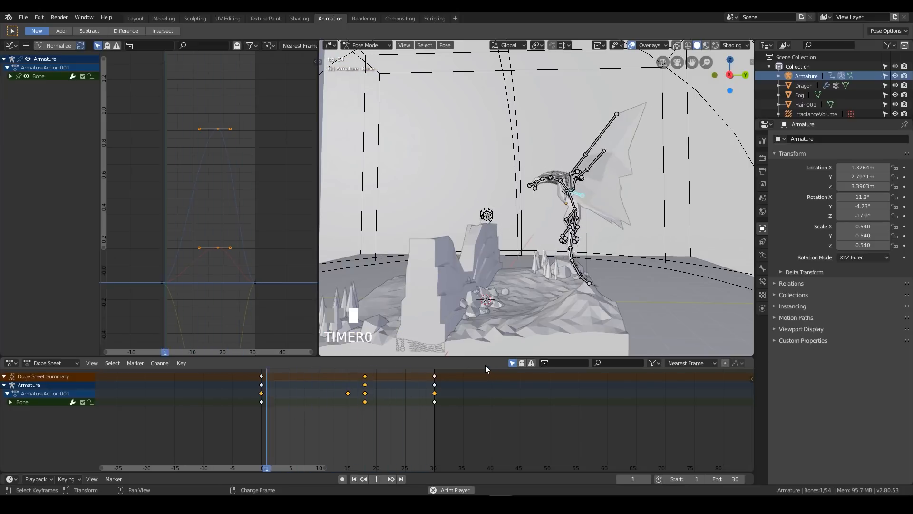
{"action": "middle_click_drag", "start_coordinate": [585, 152], "coordinate": [658, 181]}
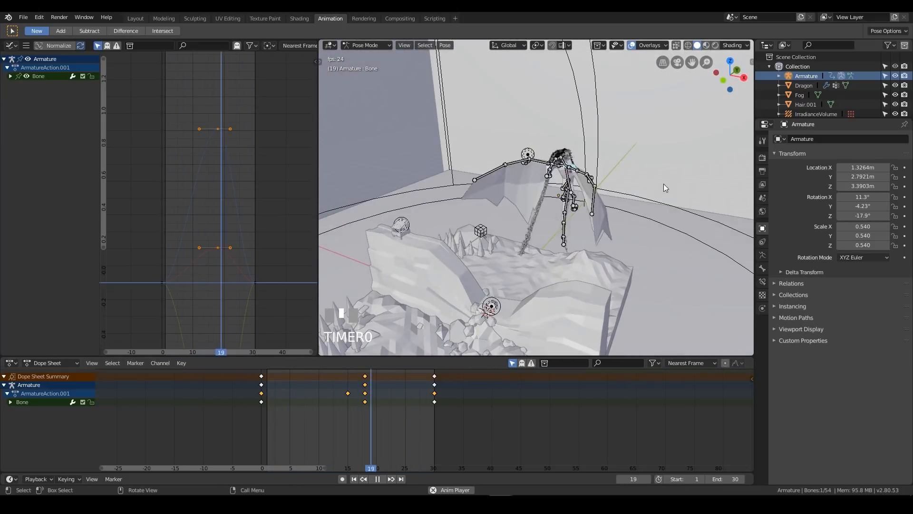
{"action": "middle_click_drag", "start_coordinate": [654, 219], "coordinate": [455, 210]}
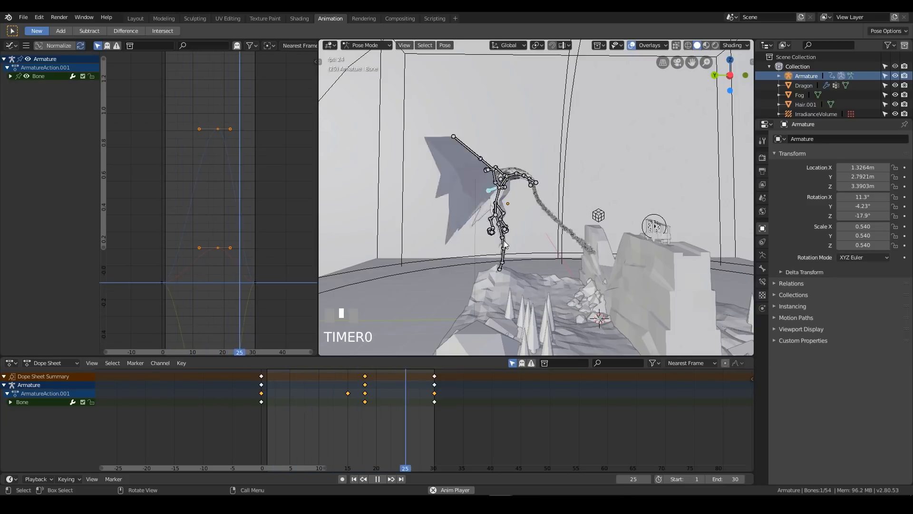
{"action": "middle_click_drag", "start_coordinate": [518, 238], "coordinate": [579, 251]}
Stop playback in a wireframe right view and select upper leg bones Bone.12 and Bone.51 at frame 15
{"action": "key", "text": "KP_3"}
{"action": "key", "text": "z"}
{"action": "left_click", "coordinate": [490, 258]}
{"action": "scroll", "coordinate": [643, 224], "scroll_direction": "up", "scroll_amount": 4}
{"action": "middle_click_drag", "start_coordinate": [643, 221], "coordinate": [489, 186], "text": "shift"}
{"action": "key", "text": "space"}
{"action": "left_click", "coordinate": [493, 198]}
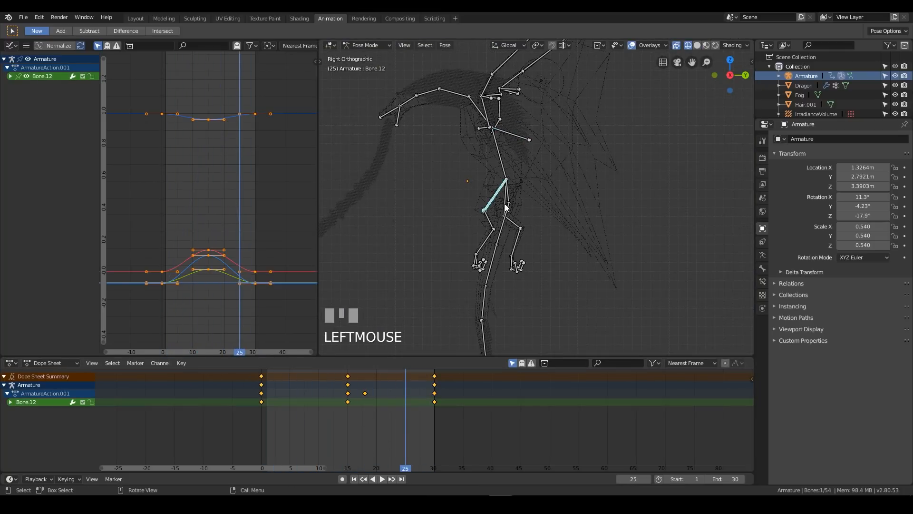
{"action": "left_click", "coordinate": [505, 204], "text": "shift"}
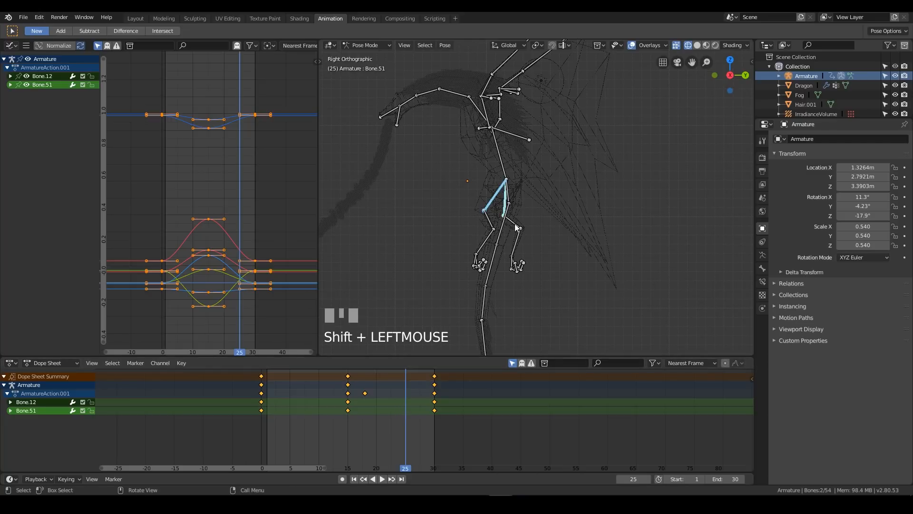
{"action": "left_click", "coordinate": [494, 206]}
{"action": "right_click_drag", "start_coordinate": [368, 424], "coordinate": [348, 405]}
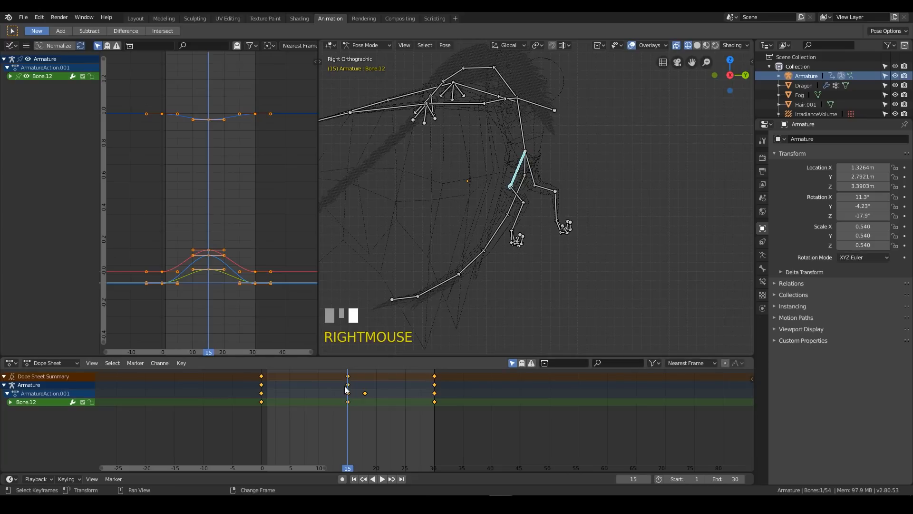
{"action": "left_click", "coordinate": [529, 169], "text": "shift"}
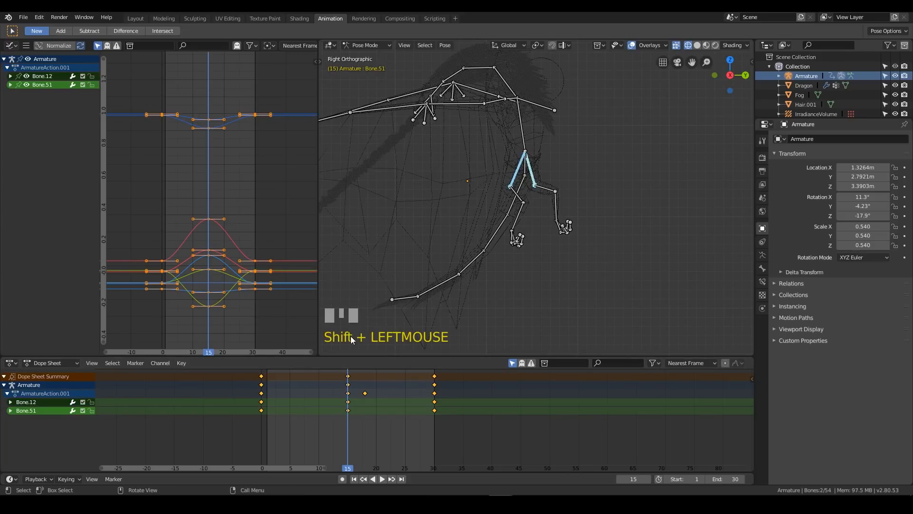
Try deleting all selected keyframes of the two upper leg bones and undo the deletion
{"action": "key", "text": "x"}
{"action": "left_click", "coordinate": [352, 373]}
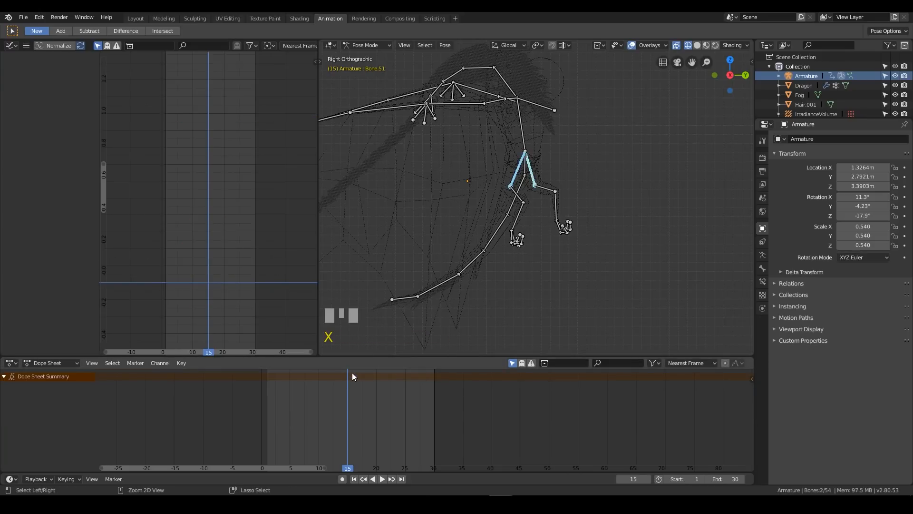
{"action": "key", "text": "ctrl+z"}
Delete only the frame 15 keyframes of Bone.12 and Bone.51
{"action": "left_click", "coordinate": [347, 376]}
{"action": "key", "text": "x"}
{"action": "left_click", "coordinate": [350, 376]}
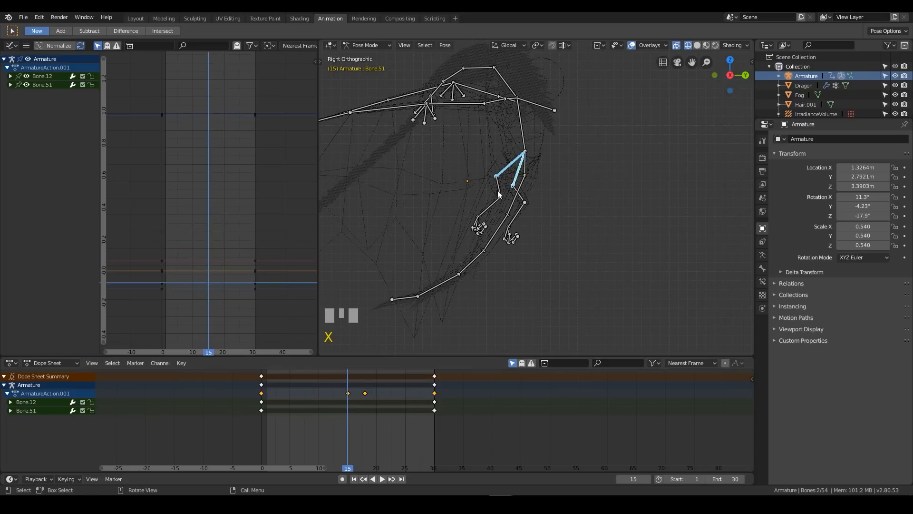
{"action": "right_click", "coordinate": [516, 175]}
{"action": "left_click", "coordinate": [521, 172]}
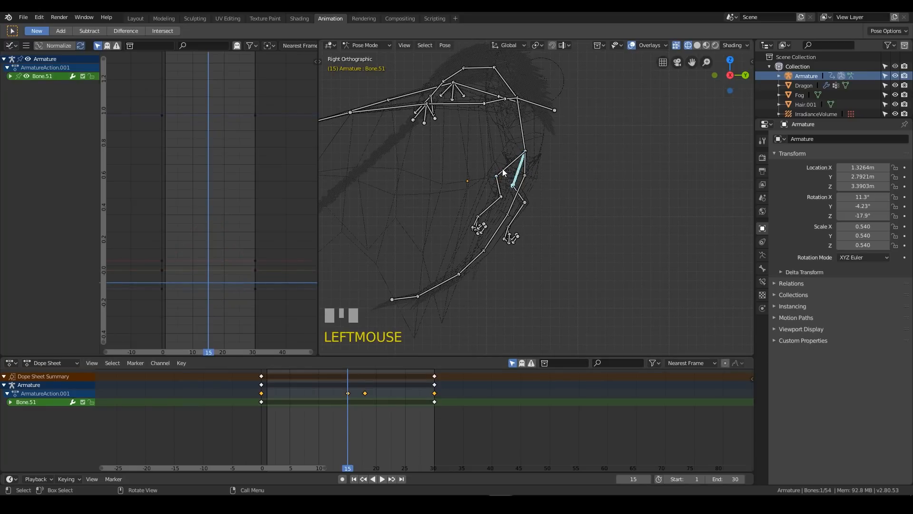
{"action": "right_click_drag", "start_coordinate": [328, 428], "coordinate": [347, 412]}
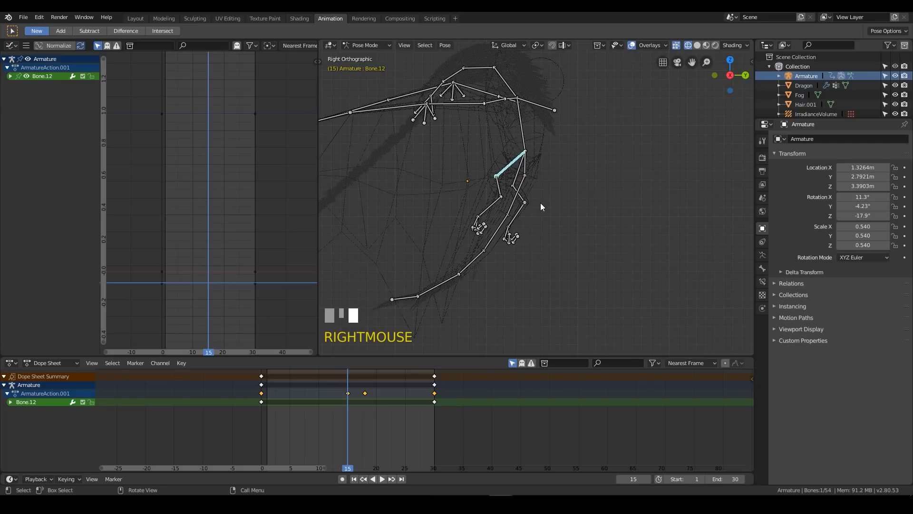
{"action": "key", "text": "r"}
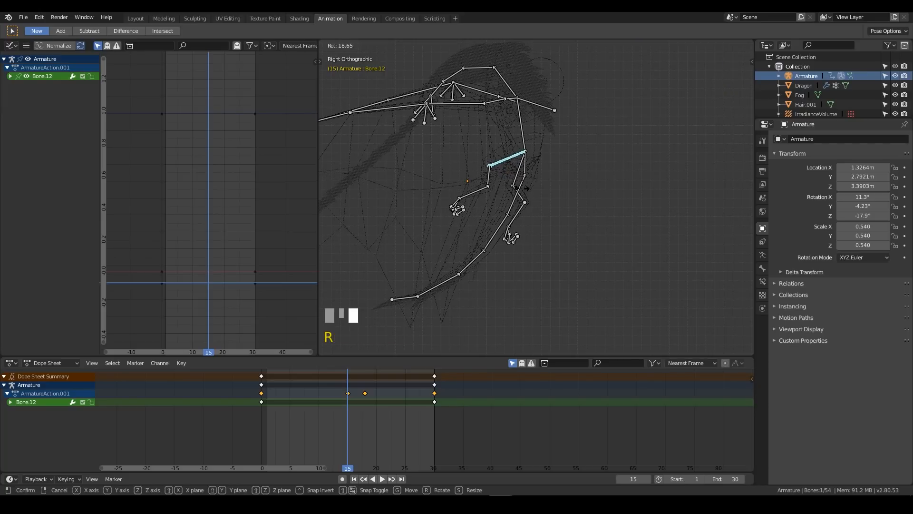
{"action": "left_click", "coordinate": [482, 251]}
Insert a rotation keyframe at frame 0 for lower leg bones Bone.13 and Bone.33
{"action": "left_click", "coordinate": [498, 192]}
{"action": "left_click", "coordinate": [520, 198], "text": "shift"}
{"action": "right_click_drag", "start_coordinate": [290, 402], "coordinate": [266, 398]}
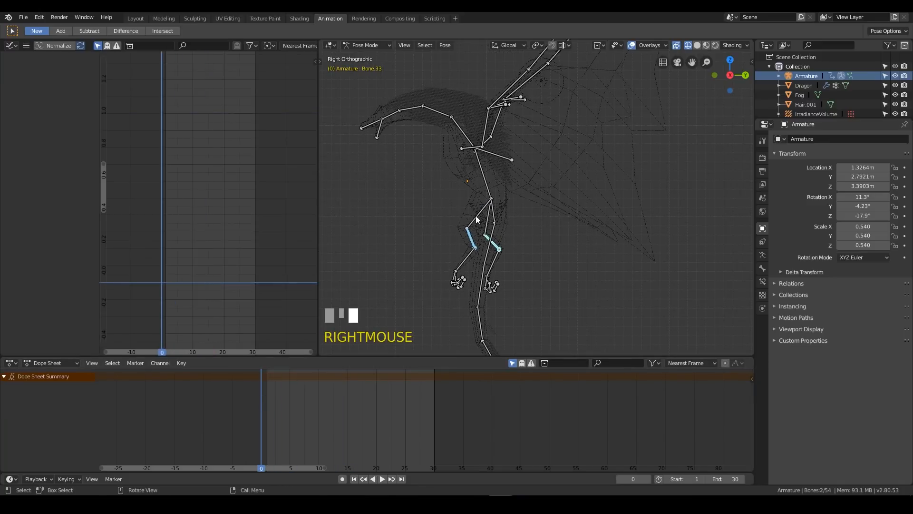
{"action": "key", "text": "i"}
{"action": "left_click", "coordinate": [466, 245]}
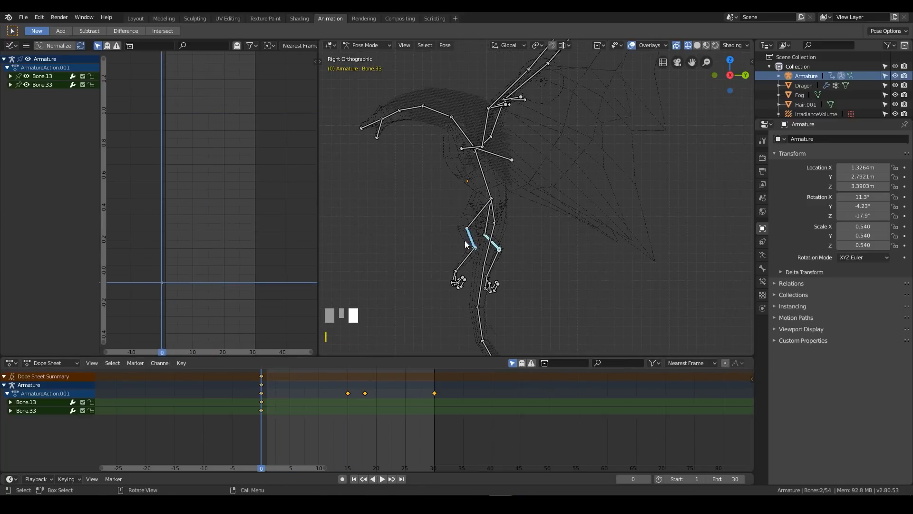
{"action": "key", "text": "ctrl+z"}
{"action": "key", "text": "i"}
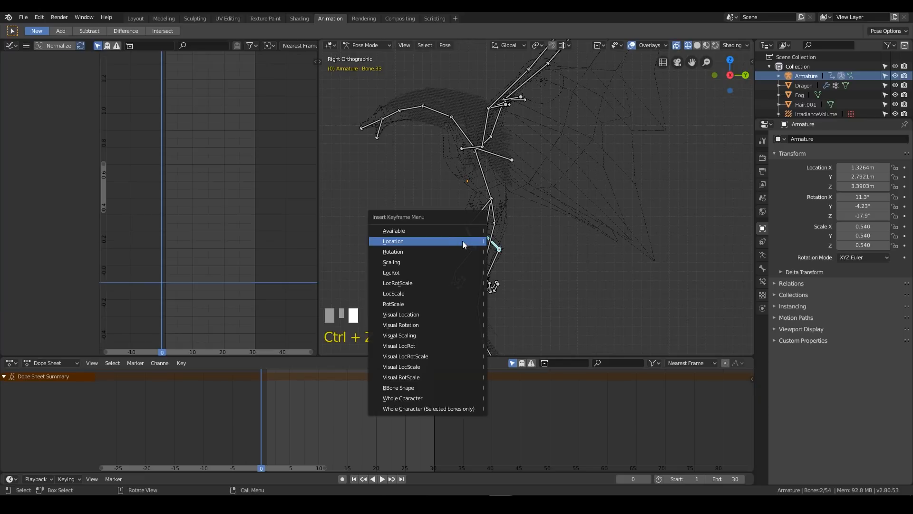
{"action": "left_click", "coordinate": [442, 243]}
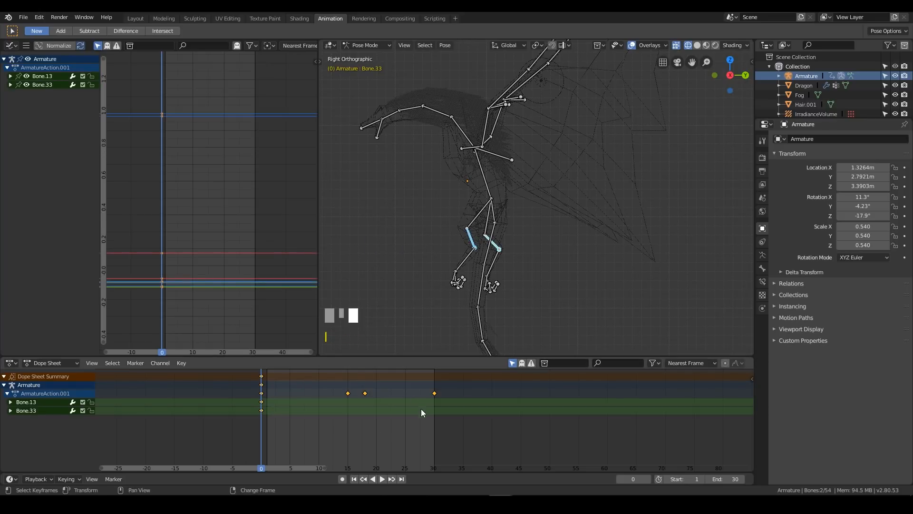
Insert a matching rotation keyframe for the two selected lower leg bones at frame 30
{"action": "right_click", "coordinate": [434, 413]}
{"action": "key", "text": "i"}
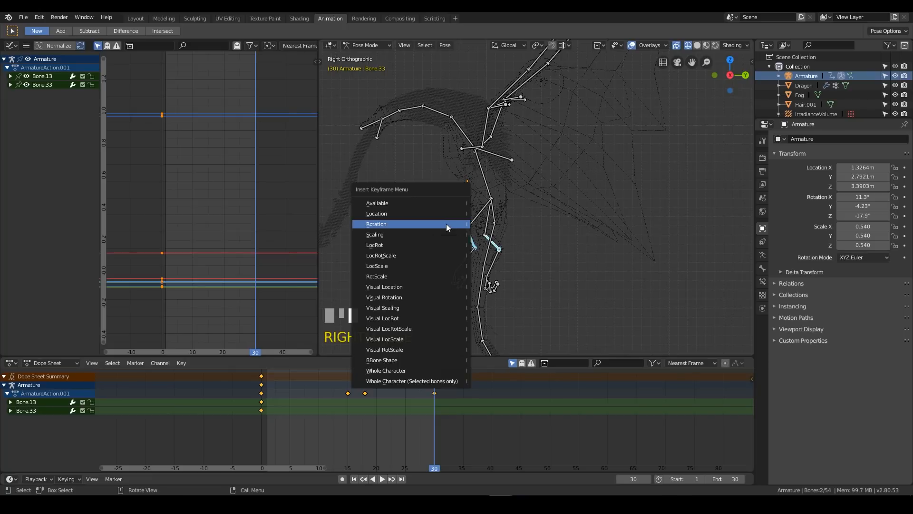
{"action": "left_click", "coordinate": [447, 227]}
At frame 15, rotate lower leg bone Bone.13 about -34° and insert a rotation keyframe
{"action": "right_click_drag", "start_coordinate": [353, 425], "coordinate": [347, 424]}
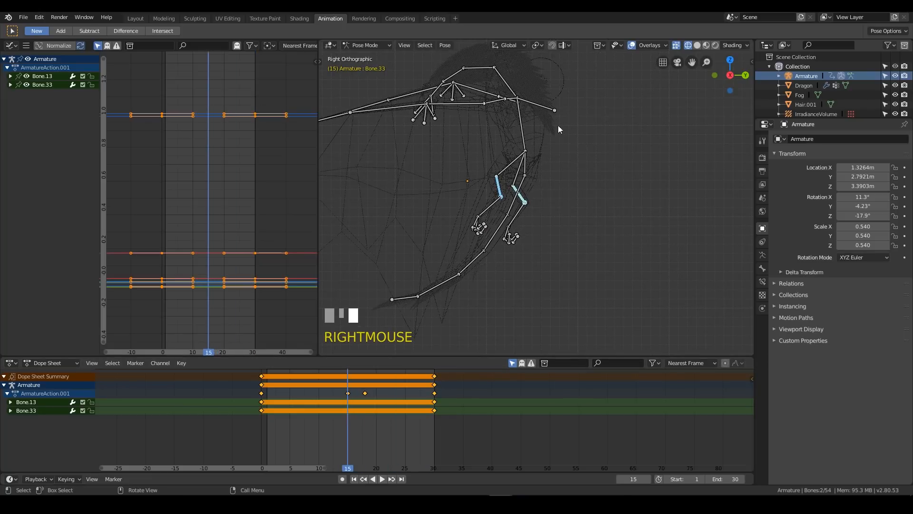
{"action": "left_click", "coordinate": [500, 188]}
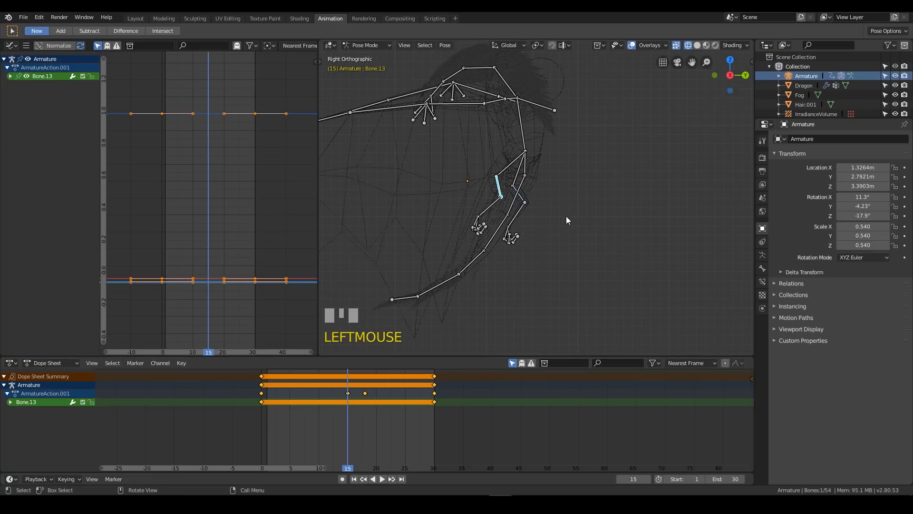
{"action": "key", "text": "r"}
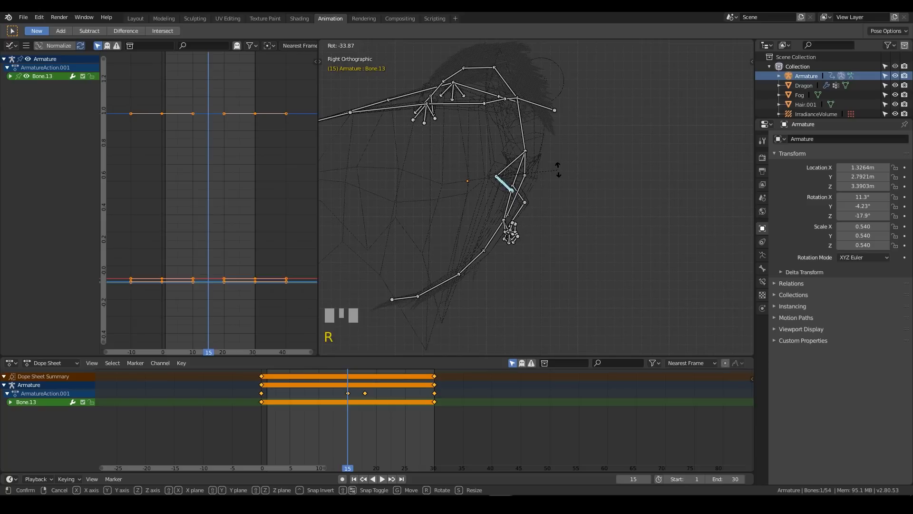
{"action": "left_click", "coordinate": [556, 174]}
{"action": "key", "text": "i"}
{"action": "left_click", "coordinate": [557, 173]}
Rotate the other lower leg bone, Bone.33, about -30° at frame 15 and keyframe its rotation
{"action": "left_click", "coordinate": [523, 198]}
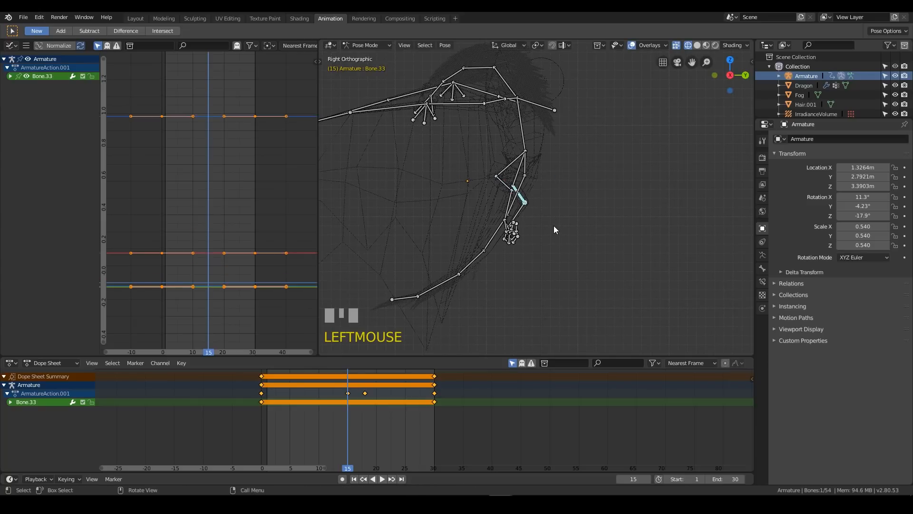
{"action": "key", "text": "r"}
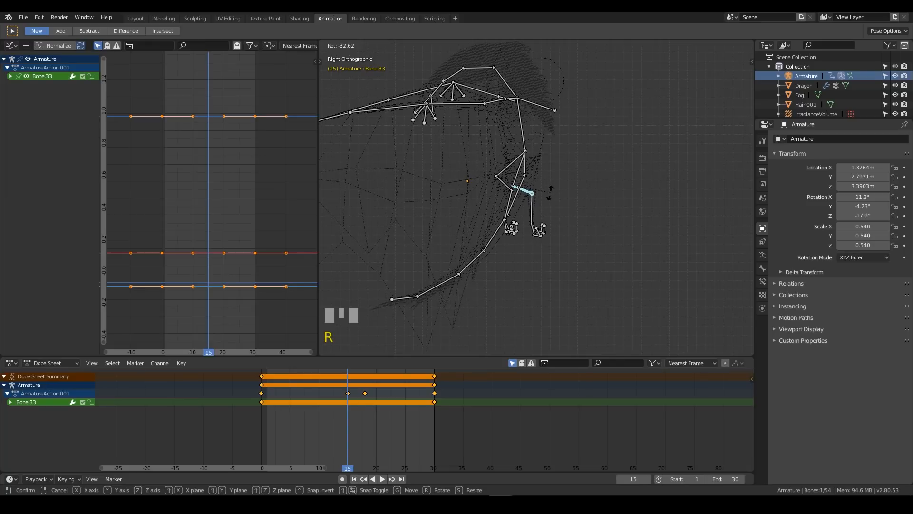
{"action": "left_click", "coordinate": [546, 195]}
{"action": "key", "text": "i"}
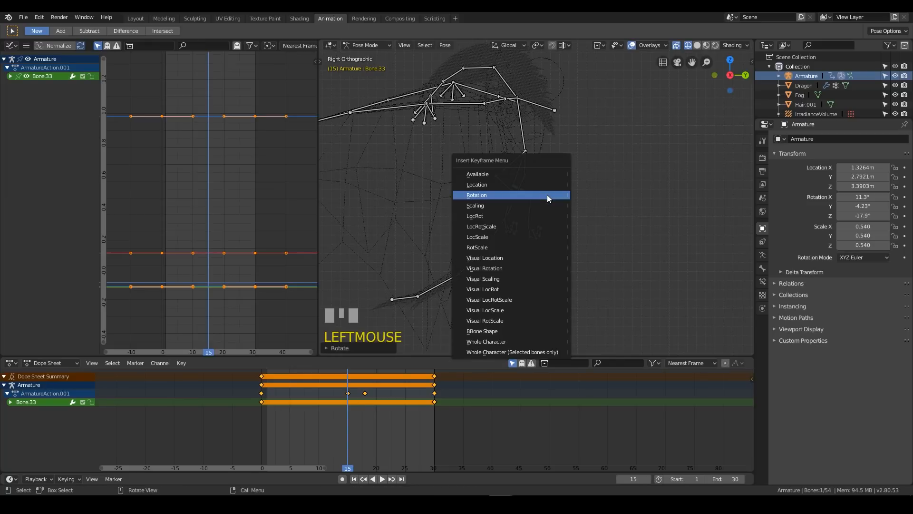
{"action": "left_click", "coordinate": [547, 195]}
Rotate upper leg bone Bone.12 about 17° at frame 15 and keyframe its rotation
{"action": "left_click", "coordinate": [509, 165]}
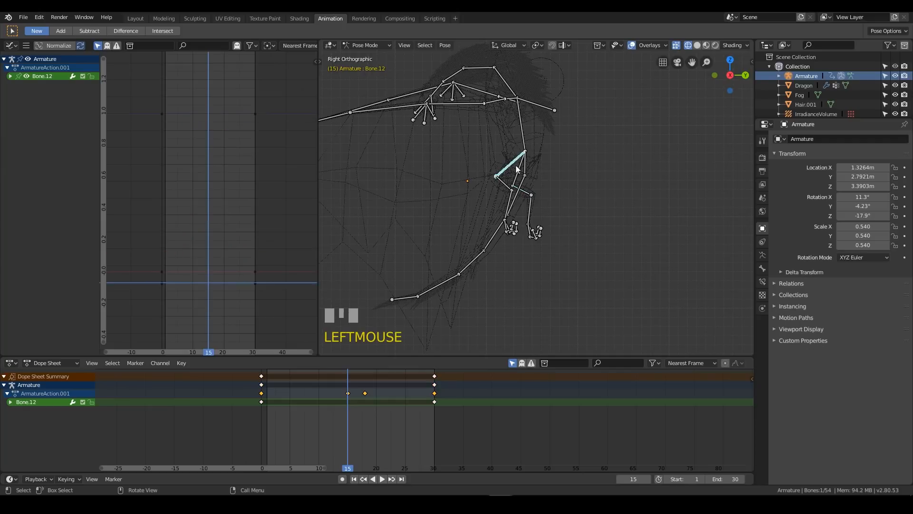
{"action": "key", "text": "r"}
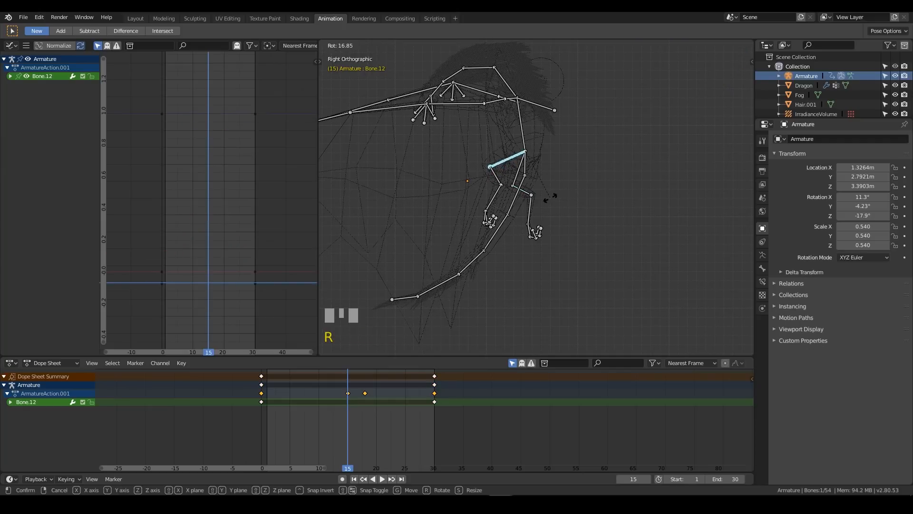
{"action": "left_click", "coordinate": [551, 199]}
{"action": "key", "text": "i"}
{"action": "left_click", "coordinate": [547, 196]}
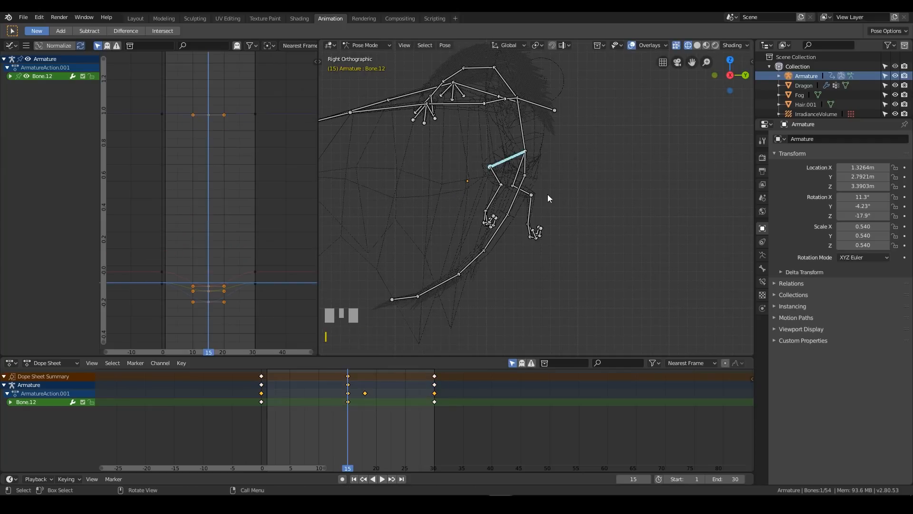
Rotate upper leg bone Bone.51 about 15° at frame 15 and keyframe its rotation
{"action": "left_click", "coordinate": [521, 170]}
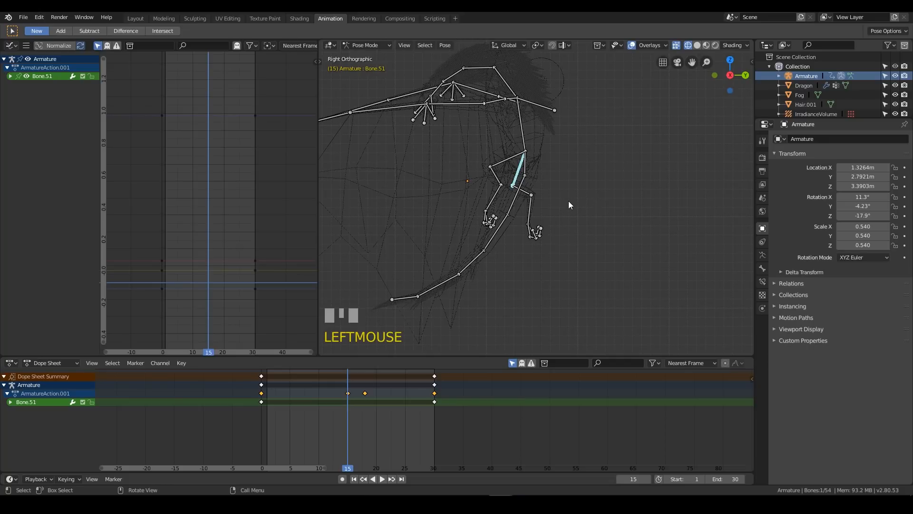
{"action": "key", "text": "r"}
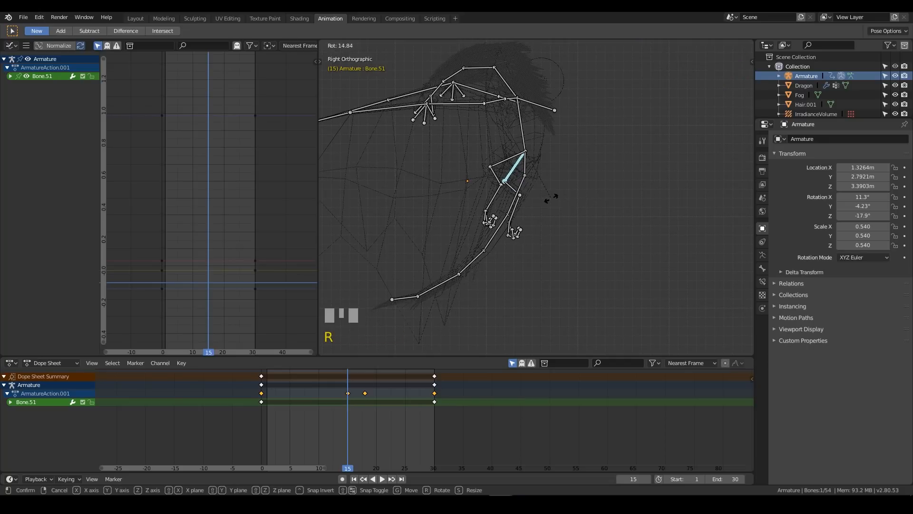
{"action": "left_click", "coordinate": [557, 198]}
{"action": "key", "text": "i"}
{"action": "left_click", "coordinate": [458, 301]}
Play the leg animation in the wireframe view and save the file
{"action": "key", "text": "space"}
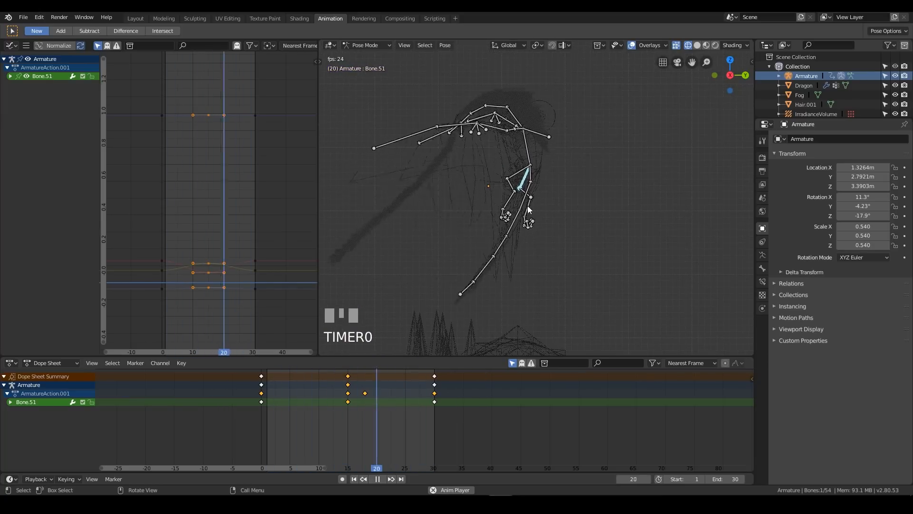
{"action": "middle_click_drag", "start_coordinate": [527, 206], "coordinate": [558, 161]}
{"action": "key", "text": "ctrl+s"}
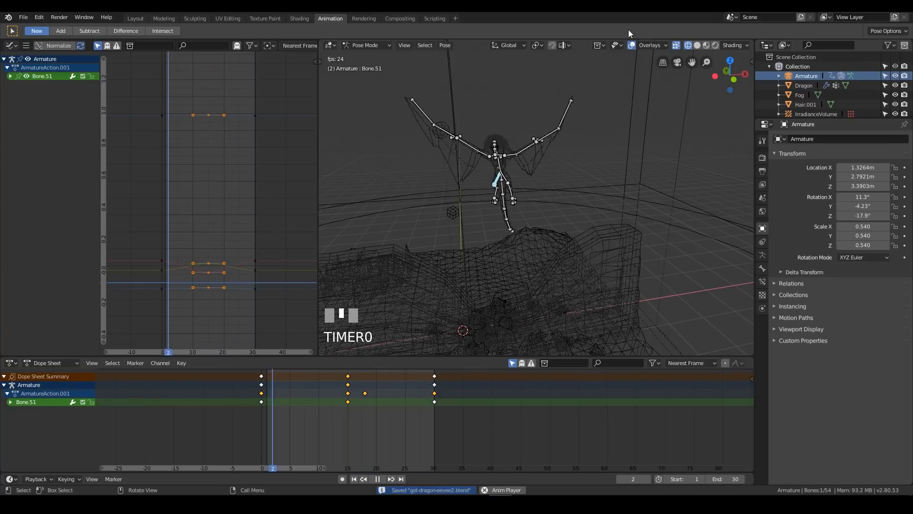
Switch to the Layout workspace, hide the overlays and review the shaded dragon animation from several angles in an enlarged viewport
{"action": "left_click", "coordinate": [138, 19]}
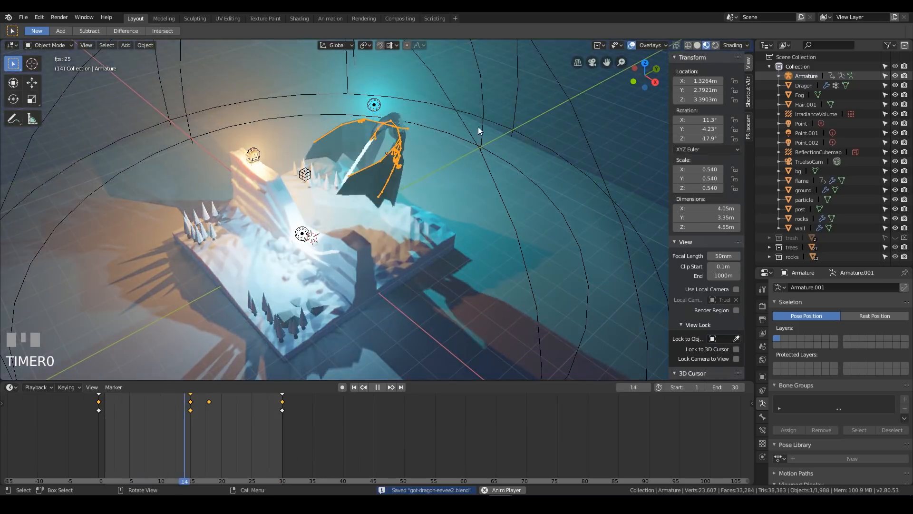
{"action": "left_click", "coordinate": [632, 45]}
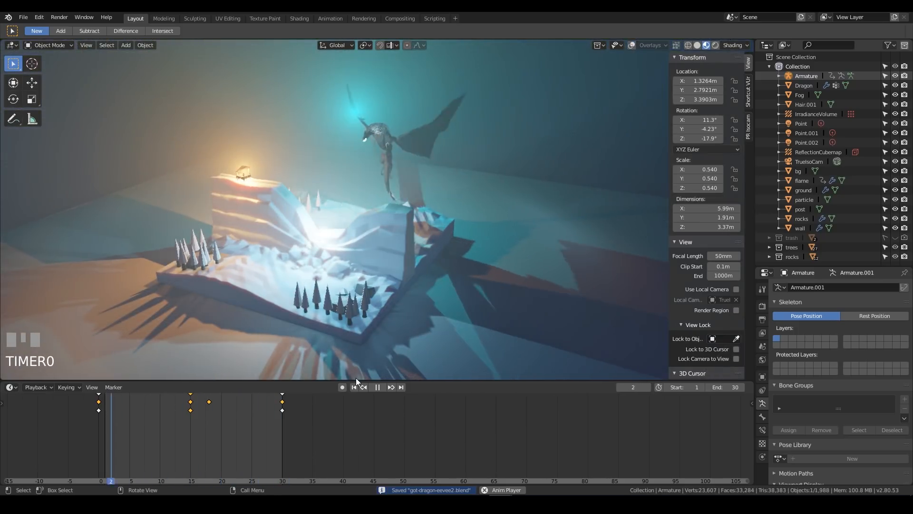
{"action": "left_click_drag", "start_coordinate": [352, 380], "coordinate": [346, 446]}
{"action": "middle_click_drag", "start_coordinate": [370, 170], "coordinate": [363, 116]}
{"action": "middle_click_drag", "start_coordinate": [421, 147], "coordinate": [431, 176]}
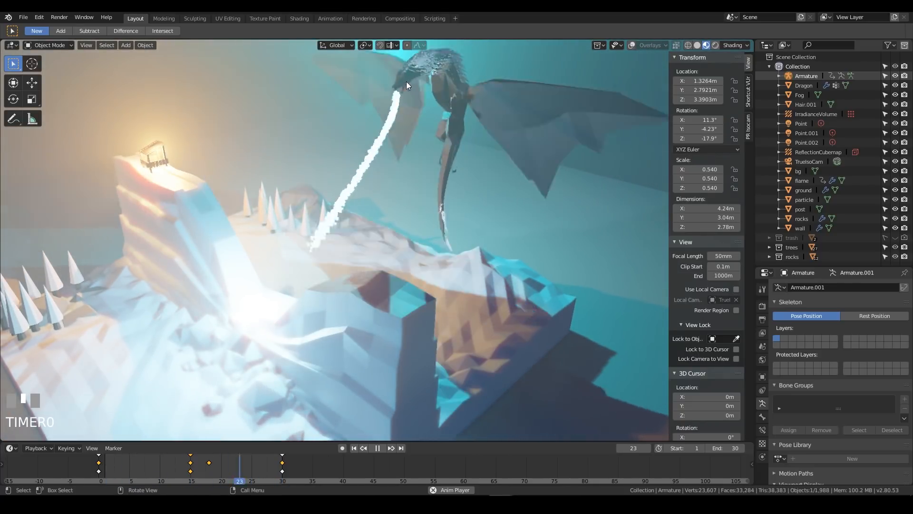
{"action": "middle_click_drag", "start_coordinate": [392, 193], "coordinate": [464, 248]}
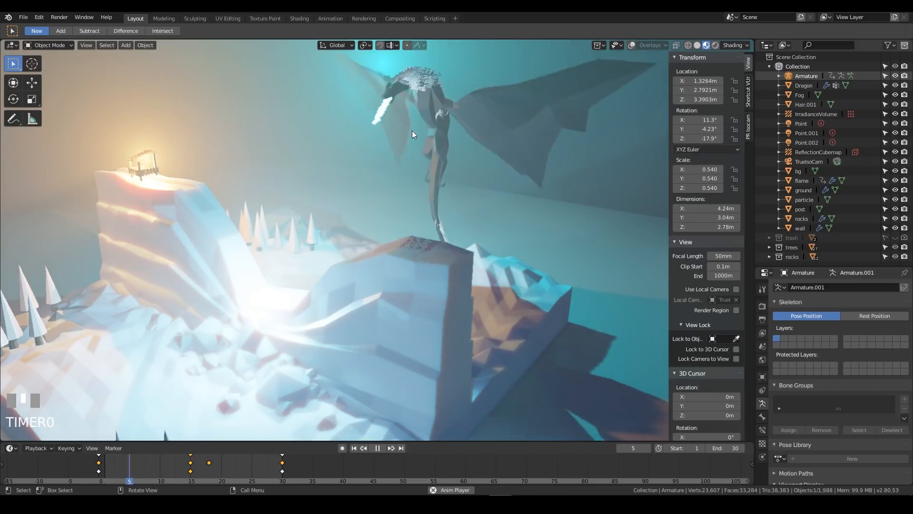
Stop playback at frame 17, switch to solid shading and frame the dragon's head closely
{"action": "key", "text": "space"}
{"action": "left_click", "coordinate": [412, 72]}
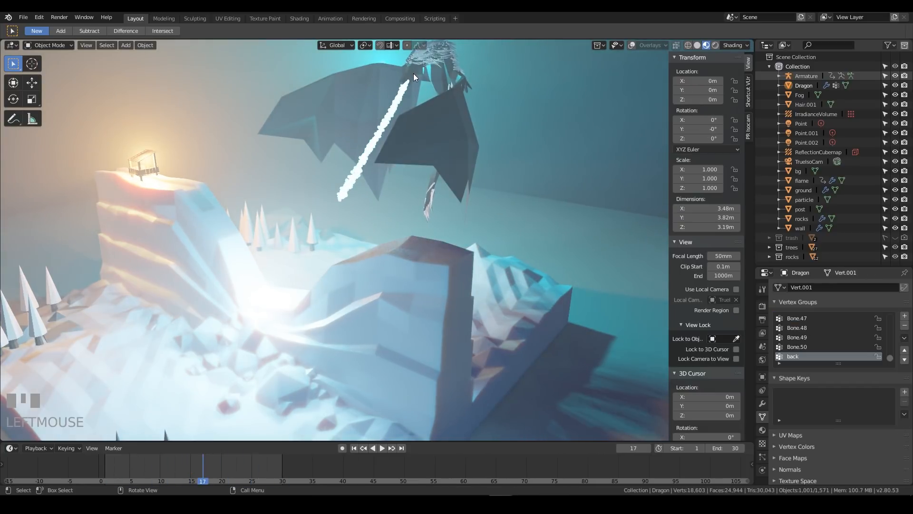
{"action": "key", "text": "z"}
{"action": "left_click", "coordinate": [481, 97]}
{"action": "middle_click_drag", "start_coordinate": [474, 76], "coordinate": [466, 165], "text": "shift"}
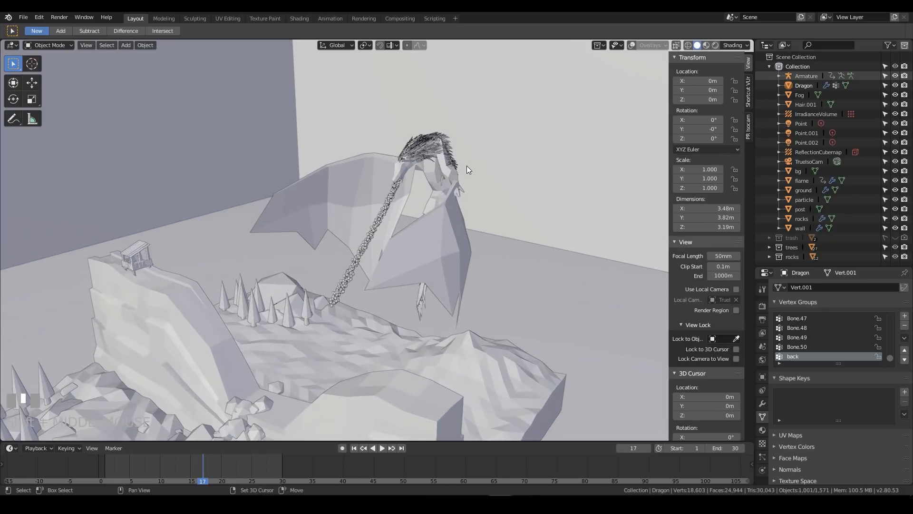
{"action": "scroll", "coordinate": [495, 210], "scroll_direction": "up", "scroll_amount": 5}
{"action": "middle_click_drag", "start_coordinate": [492, 209], "coordinate": [434, 284], "text": "shift"}
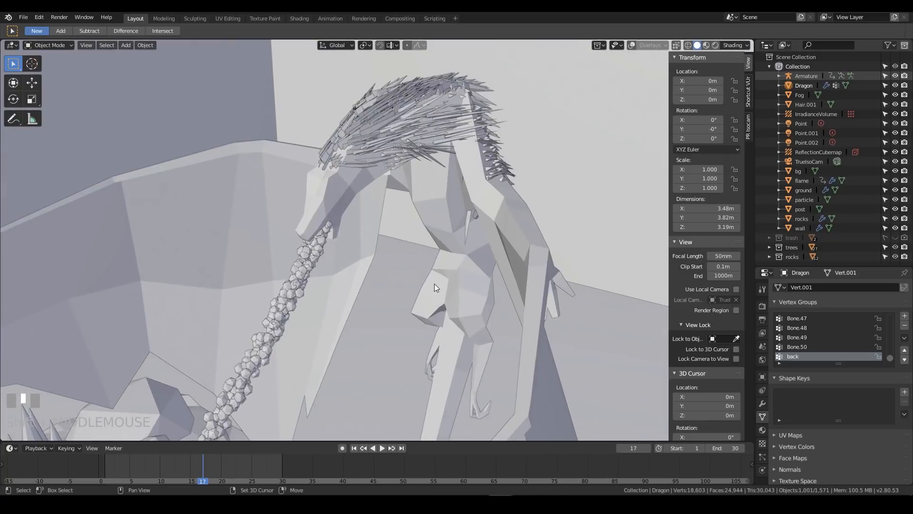
Turn the overlays back on and enter Edit Mode on the Dragon mesh
{"action": "left_click", "coordinate": [342, 206]}
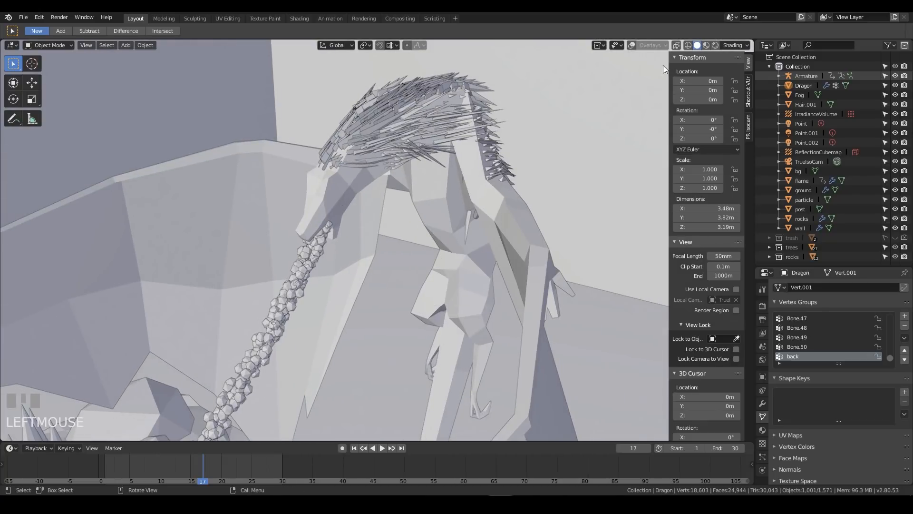
{"action": "left_click", "coordinate": [631, 45]}
{"action": "key", "text": "Tab"}
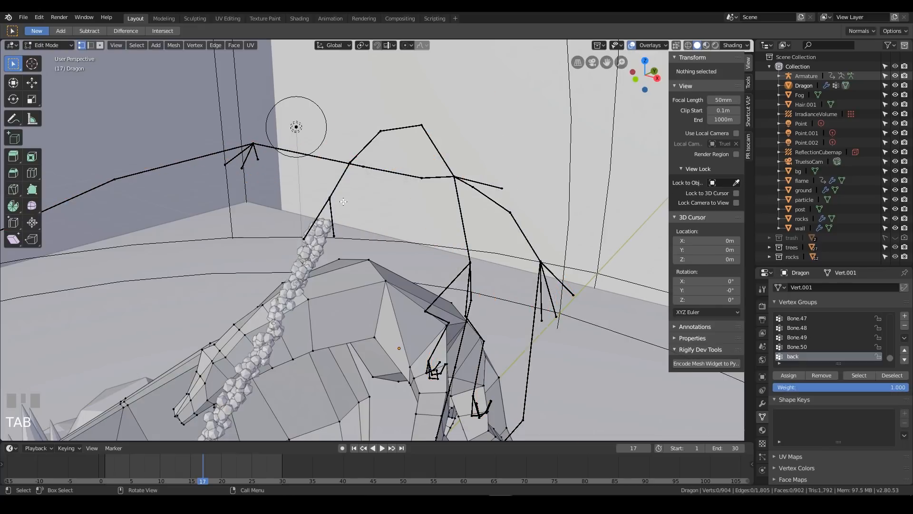
Place the 3D cursor on the side of the dragon's head, add an ico sphere there and open its creation settings
{"action": "middle_click_drag", "start_coordinate": [343, 205], "coordinate": [405, 219], "text": "shift"}
{"action": "right_click", "coordinate": [396, 187], "text": "shift"}
{"action": "scroll", "coordinate": [475, 204], "scroll_direction": "up", "scroll_amount": 3}
{"action": "key", "text": "shift+a"}
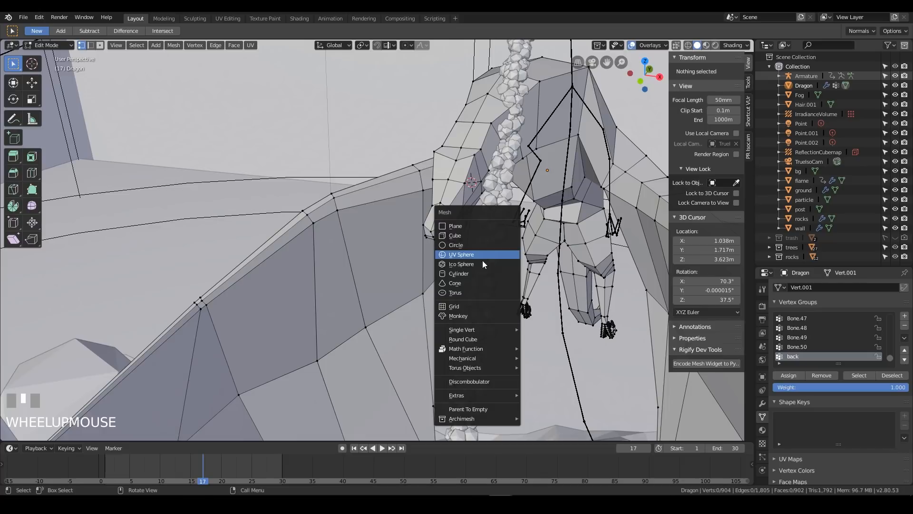
{"action": "left_click", "coordinate": [475, 264]}
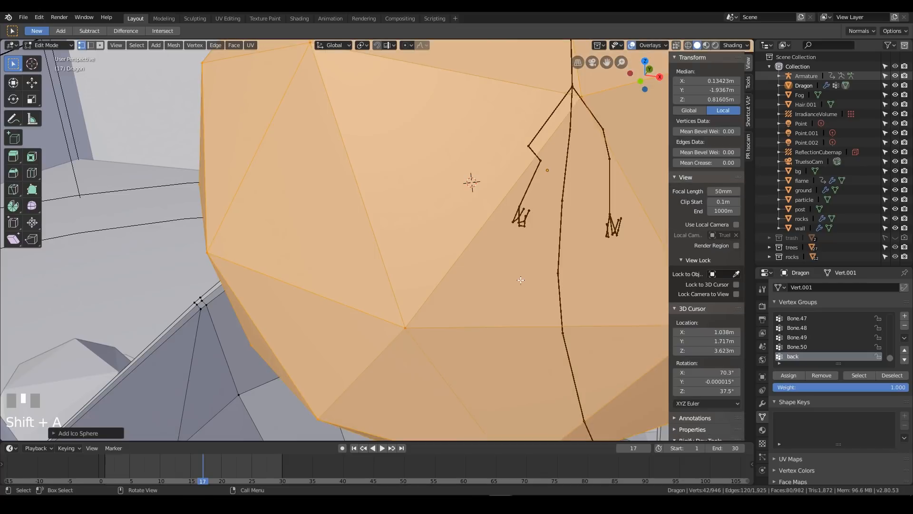
{"action": "left_click", "coordinate": [84, 437]}
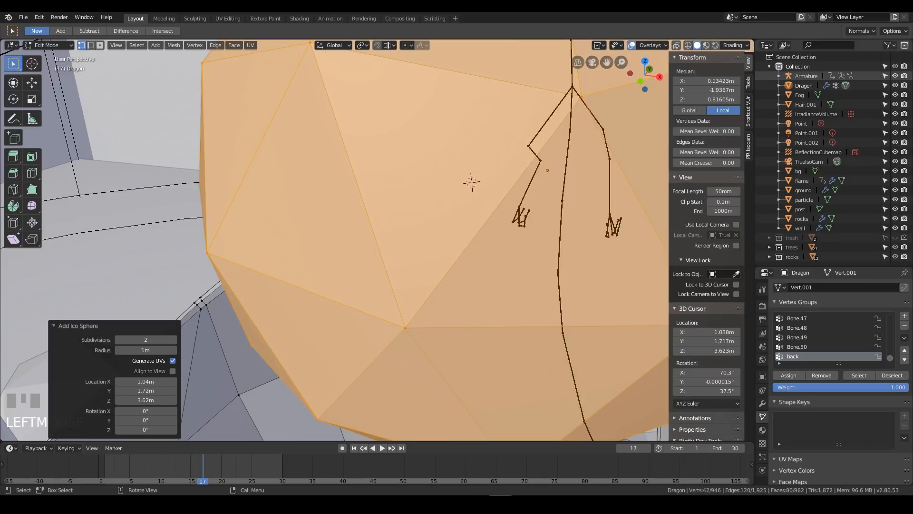
Try scaling the new ico sphere down to about 0.028 of its size and undo the scaling
{"action": "key", "text": "s"}
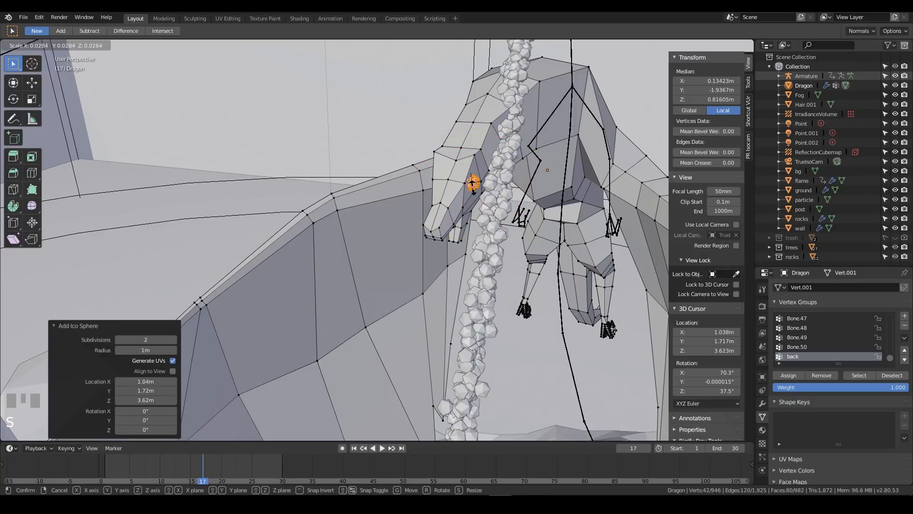
{"action": "left_click", "coordinate": [474, 183]}
{"action": "key", "text": "ctrl+z"}
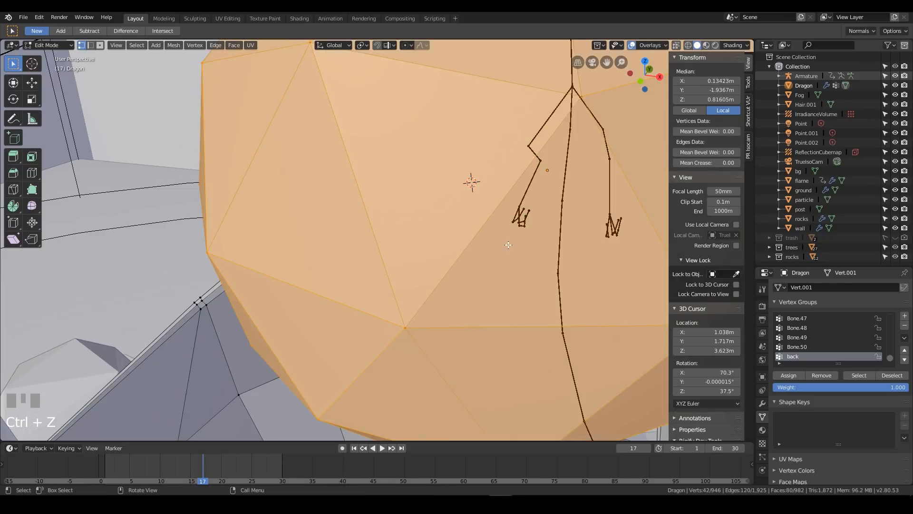
Replace the ico sphere on the dragon's head with a 1-subdivision one scaled to about 0.023 of its size
{"action": "key", "text": "x"}
{"action": "left_click", "coordinate": [504, 252]}
{"action": "key", "text": "shift+a"}
{"action": "left_click", "coordinate": [504, 252]}
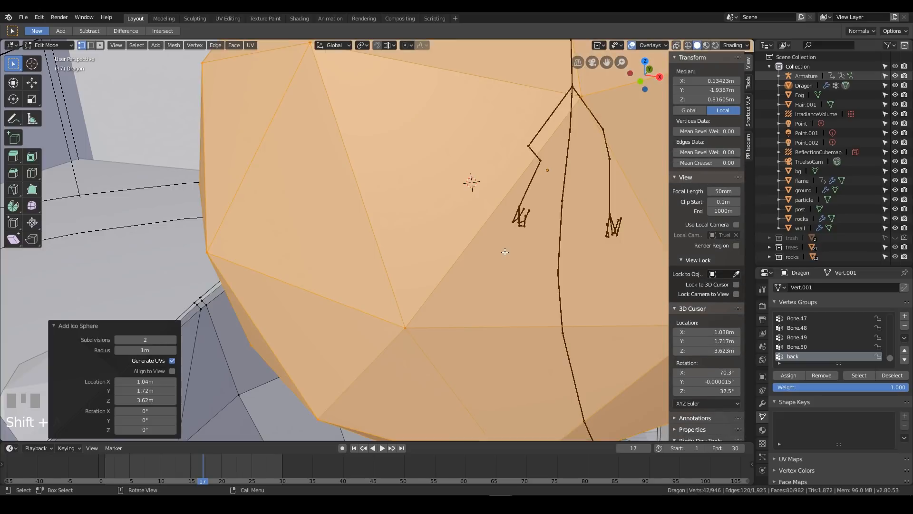
{"action": "left_click", "coordinate": [140, 342]}
{"action": "type", "text": "1"}
{"action": "key", "text": "Return"}
{"action": "key", "text": "s"}
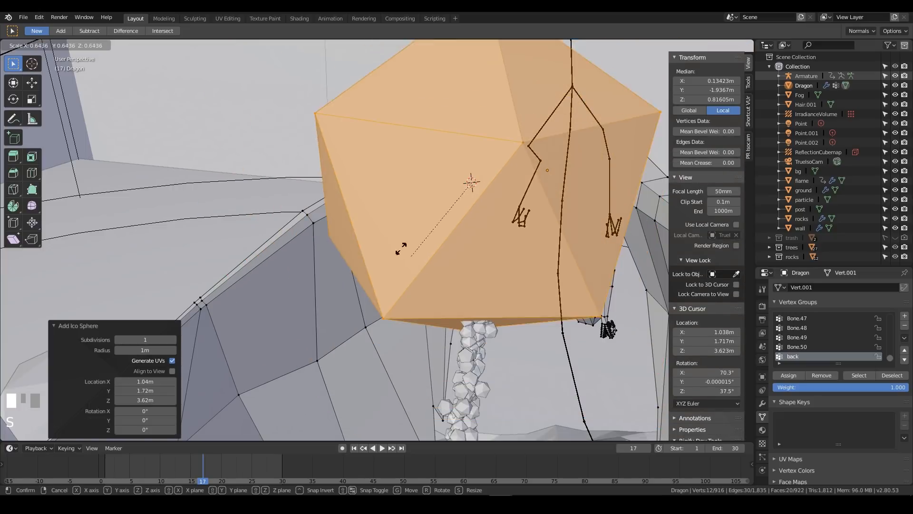
{"action": "left_click", "coordinate": [474, 185]}
Flatten the small ico sphere to about 0.718 along X and about 0.603 along Z to form an eye
{"action": "scroll", "coordinate": [469, 193], "scroll_direction": "up", "scroll_amount": 5}
{"action": "middle_click_drag", "start_coordinate": [468, 193], "coordinate": [431, 282], "text": "shift"}
{"action": "key", "text": "KP_Decimal"}
{"action": "scroll", "coordinate": [336, 264], "scroll_direction": "down", "scroll_amount": 6}
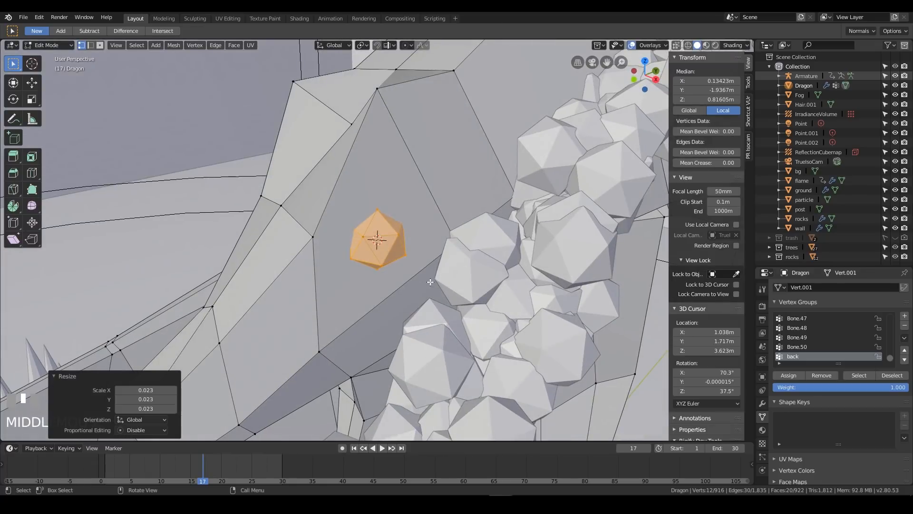
{"action": "key", "text": "s"}
{"action": "key", "text": "x"}
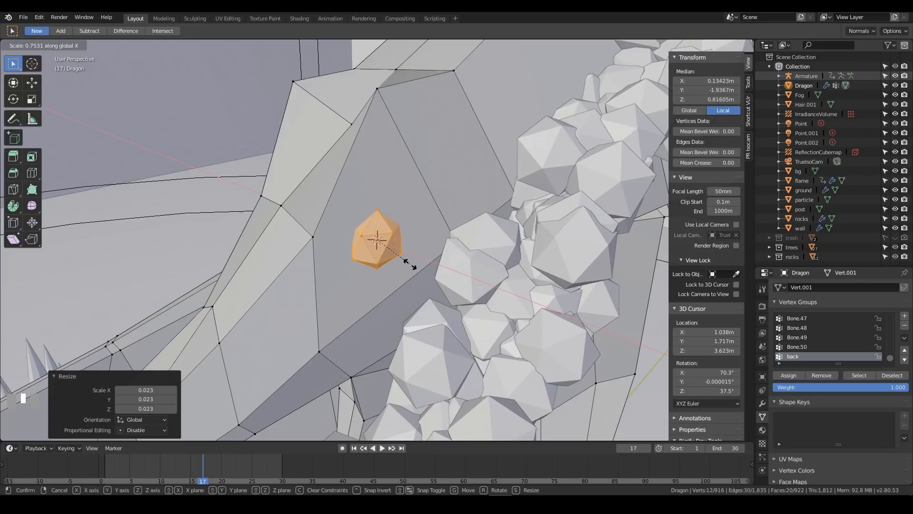
{"action": "left_click", "coordinate": [410, 262]}
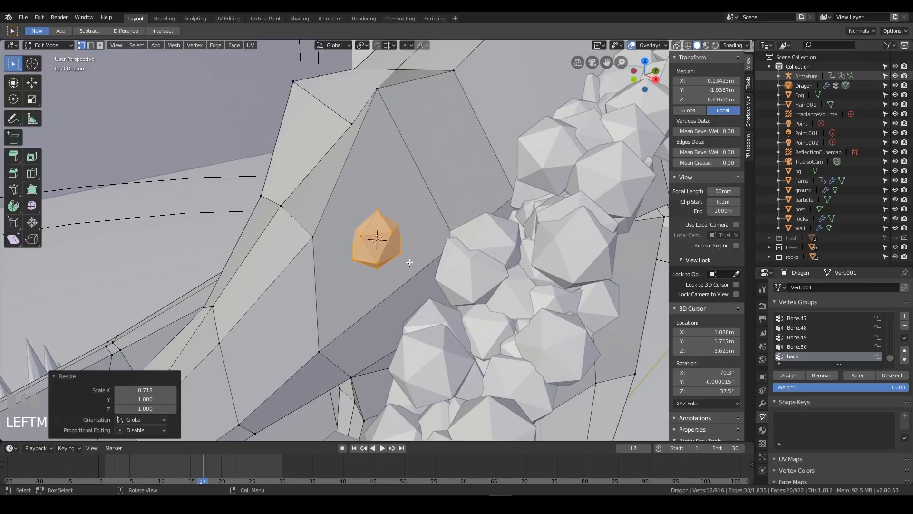
{"action": "key", "text": "s"}
{"action": "key", "text": "z"}
{"action": "left_click", "coordinate": [402, 249]}
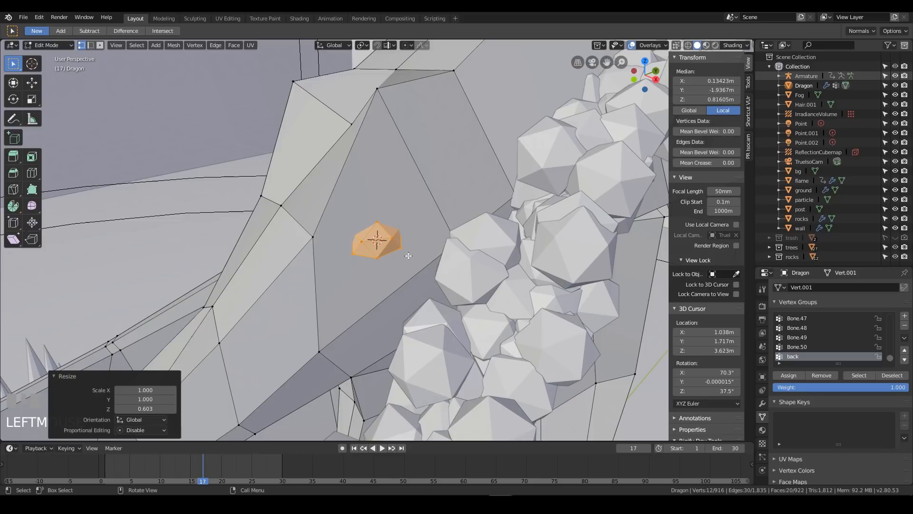
{"action": "key", "text": "s"}
{"action": "key", "text": "x"}
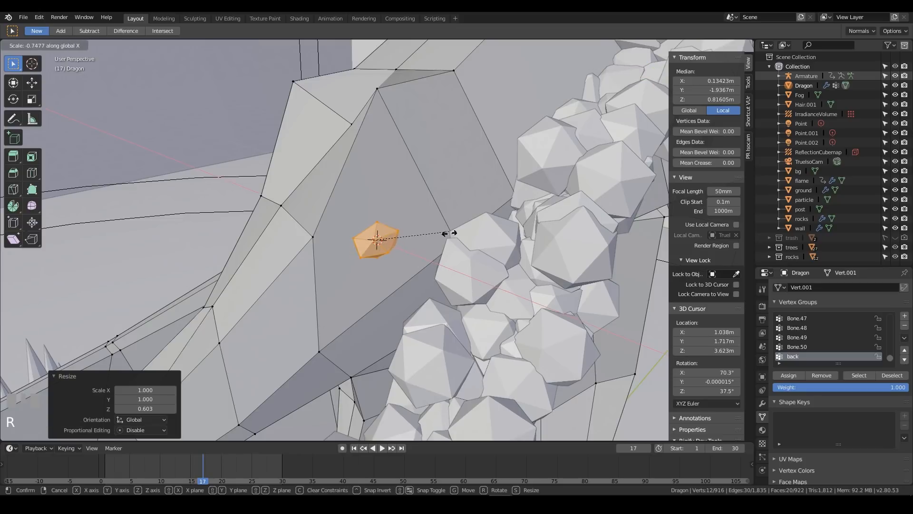
{"action": "right_click", "coordinate": [443, 301]}
Rotate the eye about 25.3° around X and move it about -0.0027 m along X into the side of the head
{"action": "key", "text": "r"}
{"action": "key", "text": "x"}
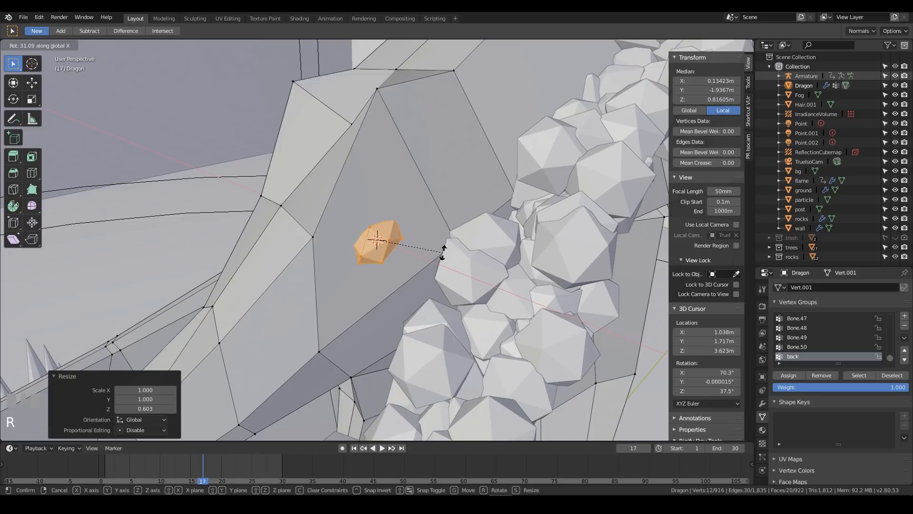
{"action": "left_click", "coordinate": [443, 257]}
{"action": "middle_click_drag", "start_coordinate": [443, 257], "coordinate": [501, 263]}
{"action": "key", "text": "g"}
{"action": "key", "text": "x"}
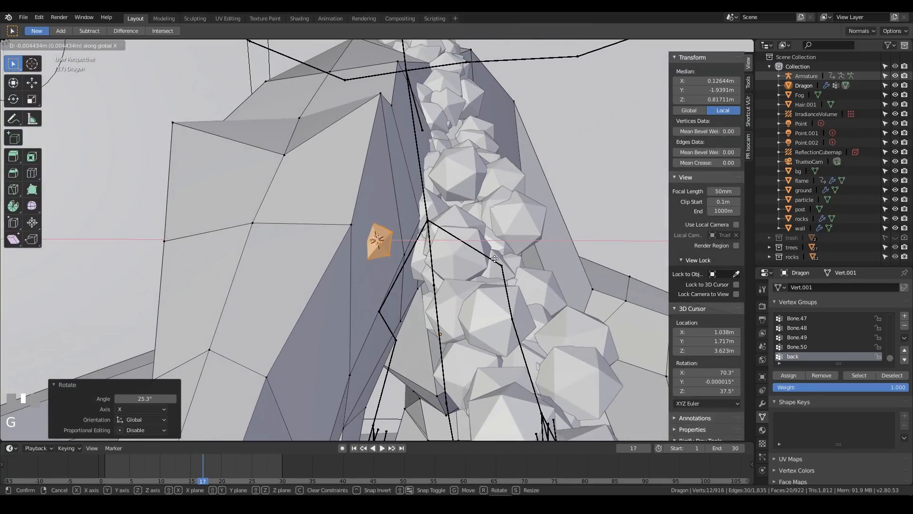
{"action": "left_click", "coordinate": [496, 259]}
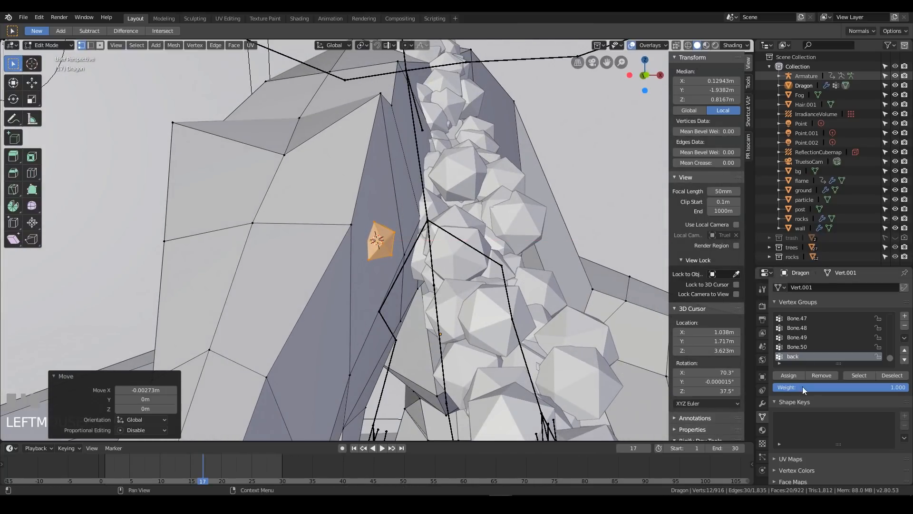
Add a second material slot to the Dragon using the Fire material and assign it to the eye
{"action": "left_click", "coordinate": [763, 430]}
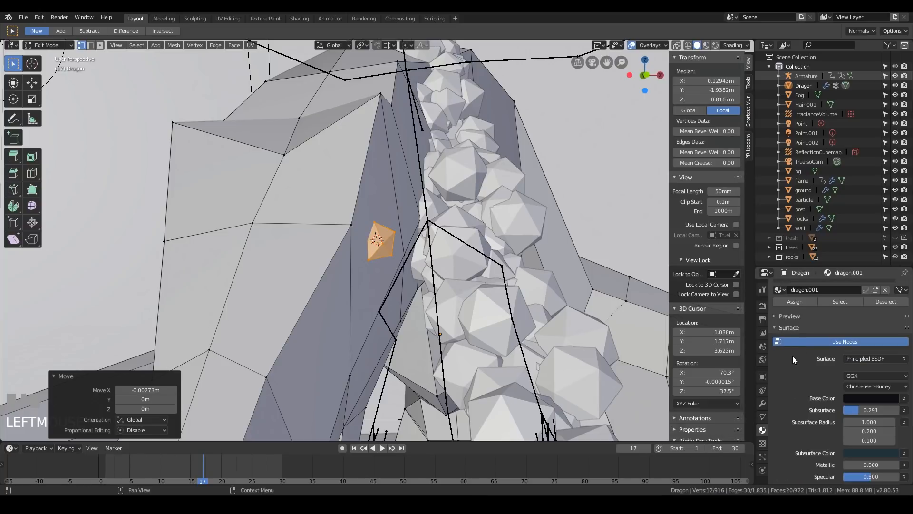
{"action": "scroll", "coordinate": [815, 320], "scroll_direction": "up", "scroll_amount": 2}
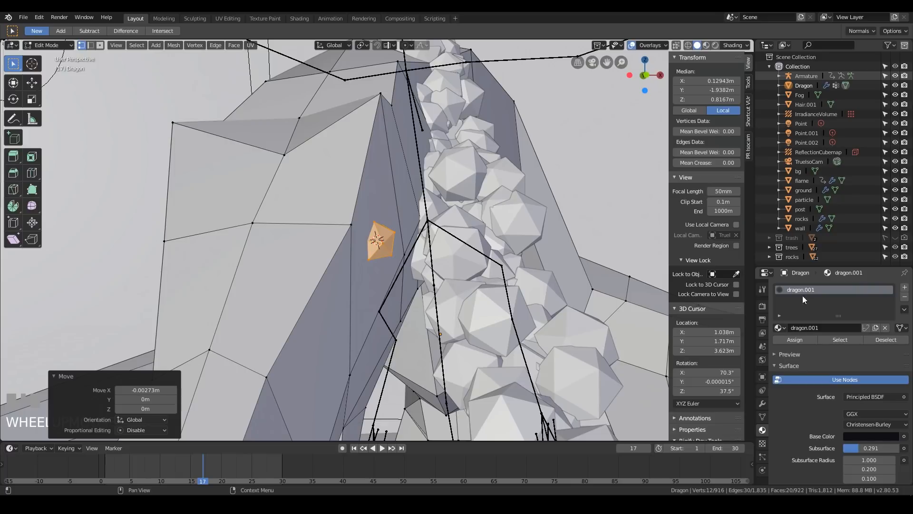
{"action": "left_click", "coordinate": [905, 287]}
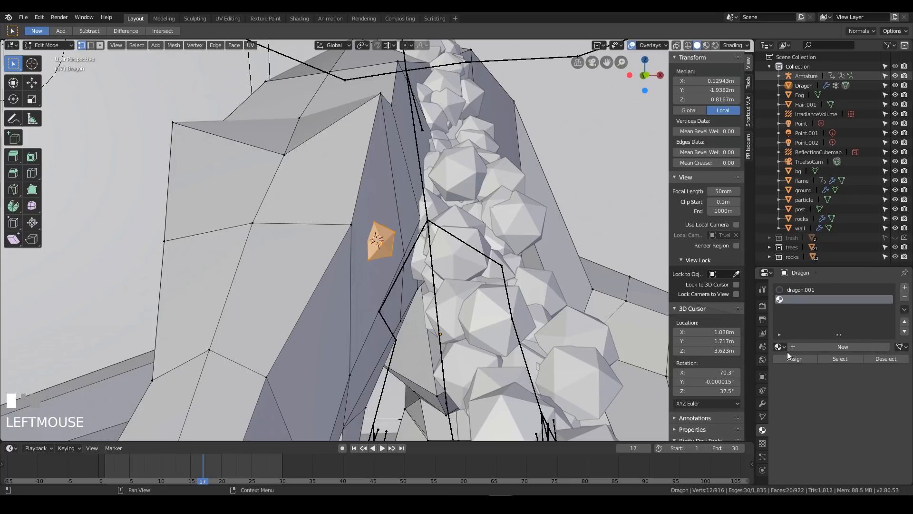
{"action": "left_click", "coordinate": [780, 347]}
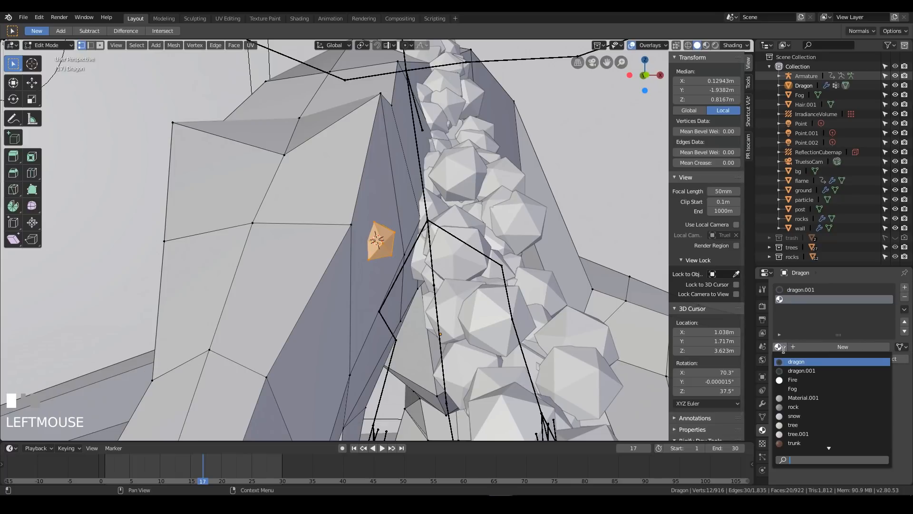
{"action": "left_click", "coordinate": [801, 381]}
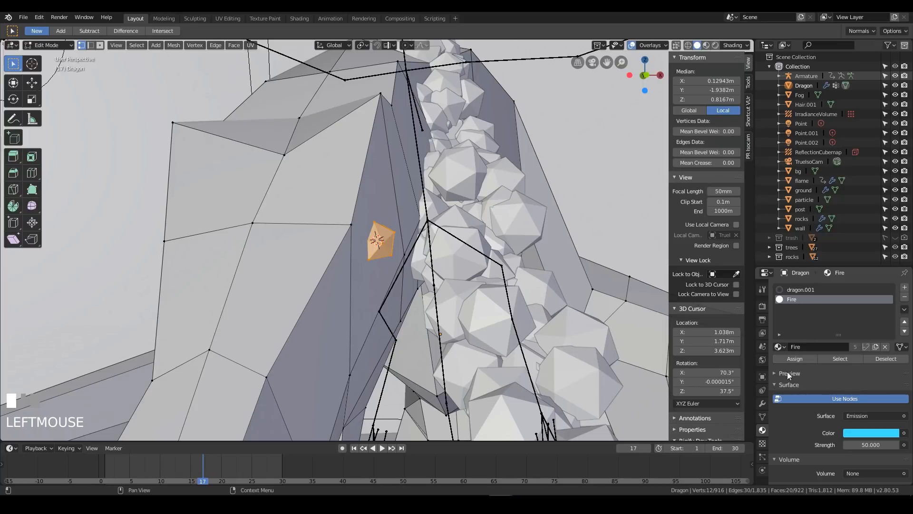
{"action": "left_click", "coordinate": [795, 358]}
Duplicate the eye onto the other side of the dragon's head, fit it to the surface and assign it the Fire material
{"action": "middle_click_drag", "start_coordinate": [438, 266], "coordinate": [337, 259]}
{"action": "key", "text": "shift+d"}
{"action": "left_click", "coordinate": [285, 257]}
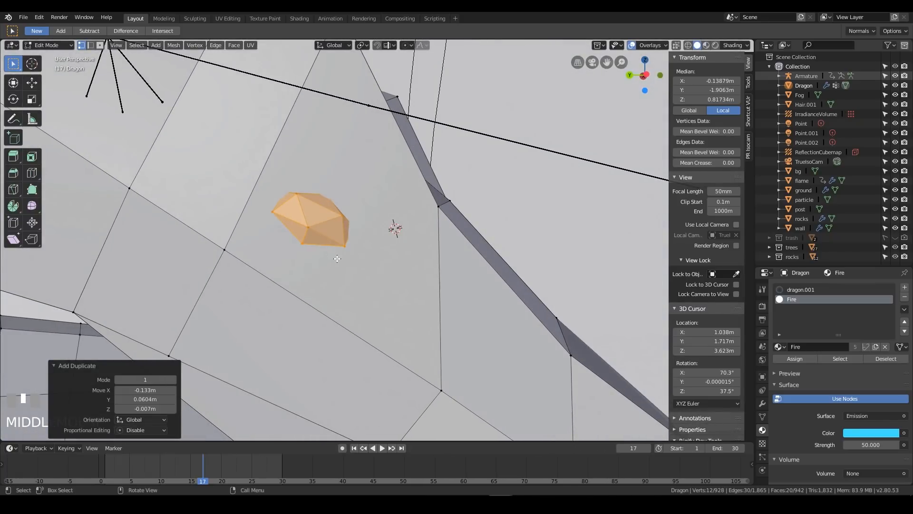
{"action": "key", "text": "g"}
{"action": "left_click", "coordinate": [359, 248]}
{"action": "middle_click_drag", "start_coordinate": [489, 249], "coordinate": [484, 305]}
{"action": "key", "text": "g"}
{"action": "left_click", "coordinate": [340, 289]}
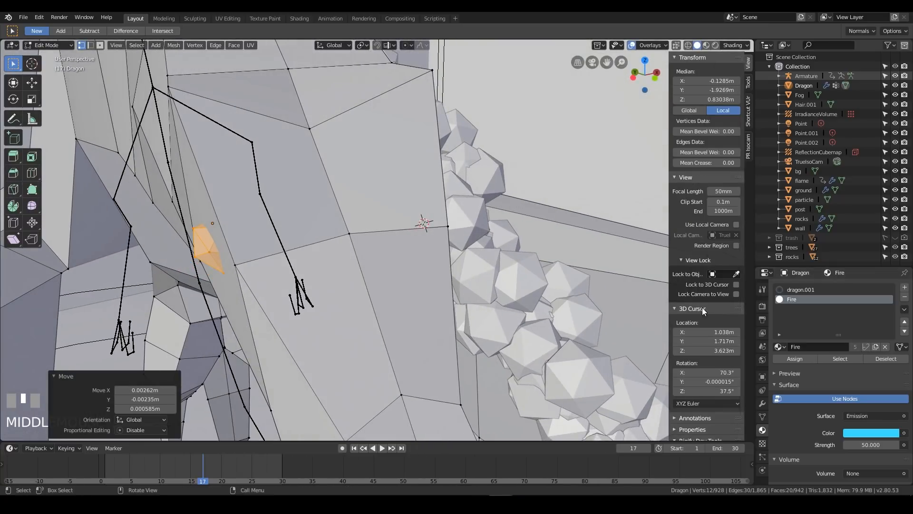
{"action": "left_click", "coordinate": [794, 360]}
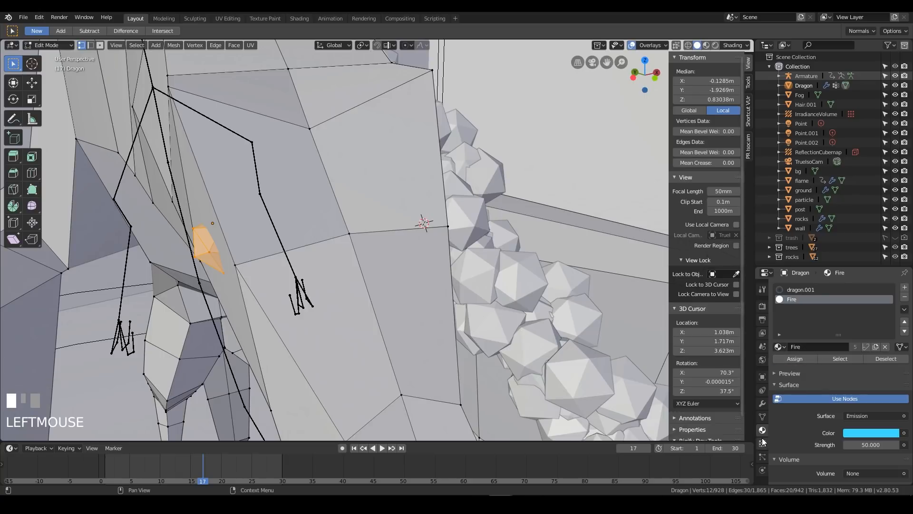
Assign both eyes to the Bone.03 vertex group at weight 1.000 and return to Object Mode
{"action": "left_click", "coordinate": [763, 417]}
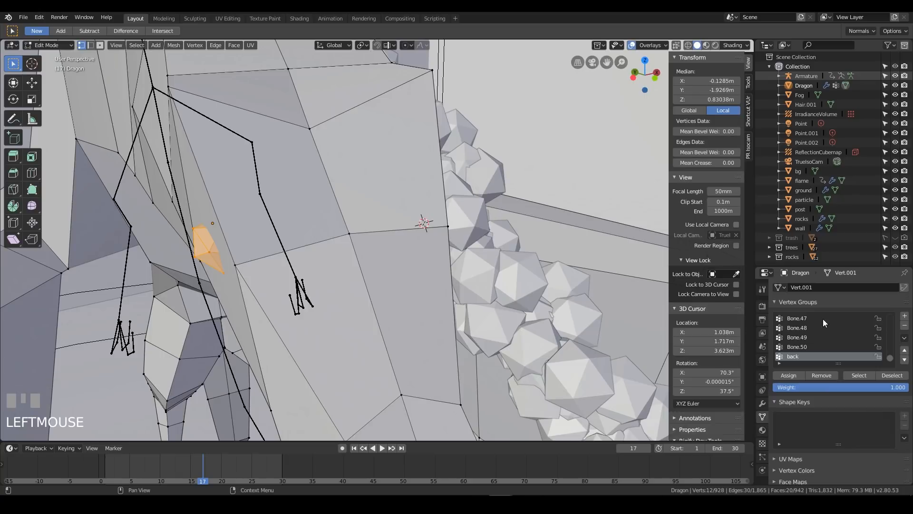
{"action": "left_click_drag", "start_coordinate": [895, 360], "coordinate": [893, 323]}
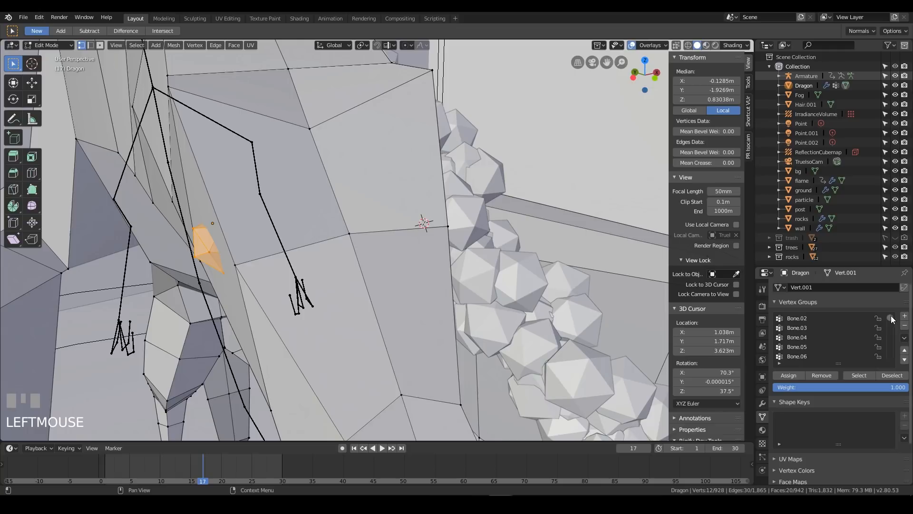
{"action": "left_click", "coordinate": [806, 338]}
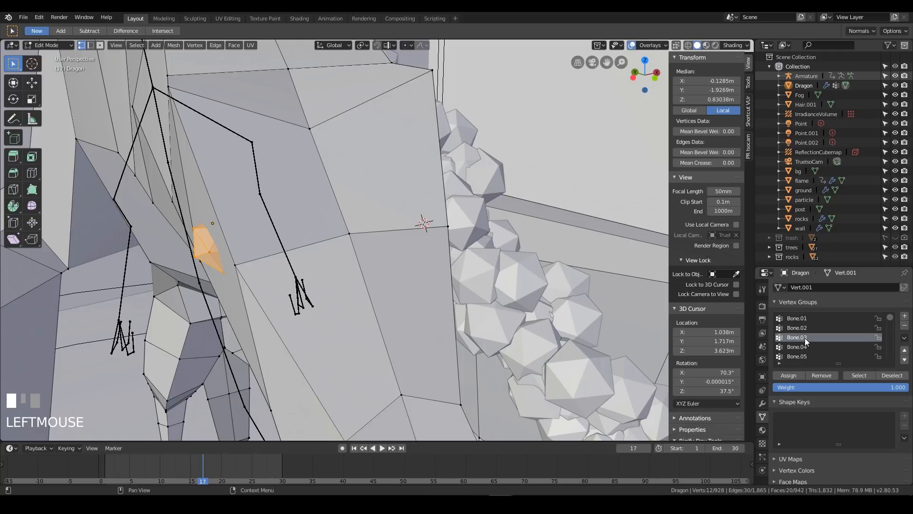
{"action": "left_click", "coordinate": [791, 377]}
{"action": "middle_click_drag", "start_coordinate": [570, 276], "coordinate": [754, 375]}
{"action": "key", "text": "l"}
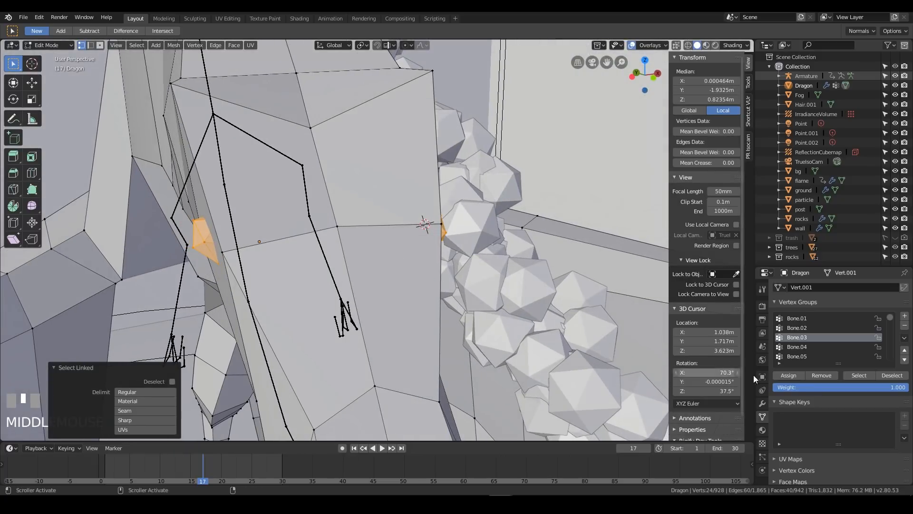
{"action": "left_click", "coordinate": [785, 378]}
{"action": "key", "text": "Tab"}
Examine the dragon from several angles and distances, ending with the scene through the camera
{"action": "middle_click_drag", "start_coordinate": [498, 224], "coordinate": [375, 343]}
{"action": "scroll", "coordinate": [480, 212], "scroll_direction": "down", "scroll_amount": 1}
{"action": "scroll", "coordinate": [513, 199], "scroll_direction": "down", "scroll_amount": 2}
{"action": "key", "text": "KP_Decimal"}
{"action": "middle_click_drag", "start_coordinate": [516, 118], "coordinate": [429, 157]}
{"action": "scroll", "coordinate": [396, 176], "scroll_direction": "up", "scroll_amount": 2}
{"action": "scroll", "coordinate": [399, 211], "scroll_direction": "down", "scroll_amount": 2}
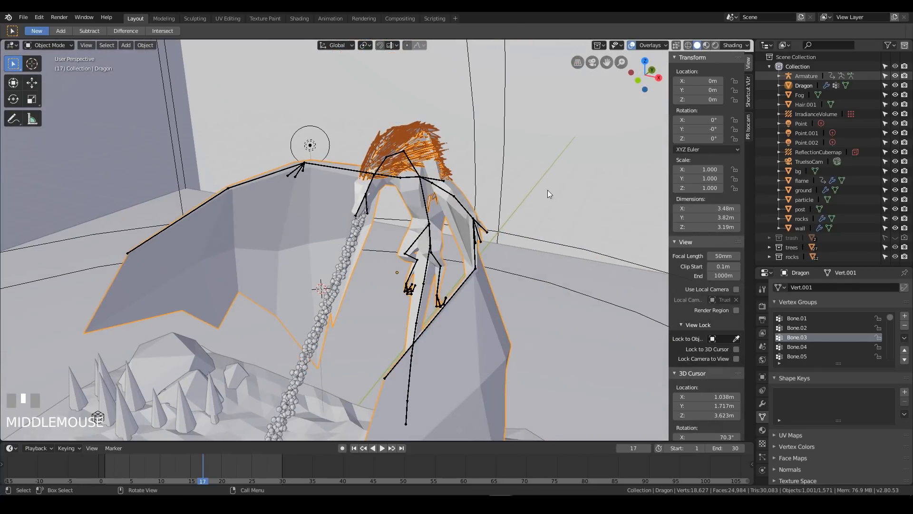
{"action": "middle_click_drag", "start_coordinate": [549, 193], "coordinate": [536, 221]}
{"action": "key", "text": "KP_0"}
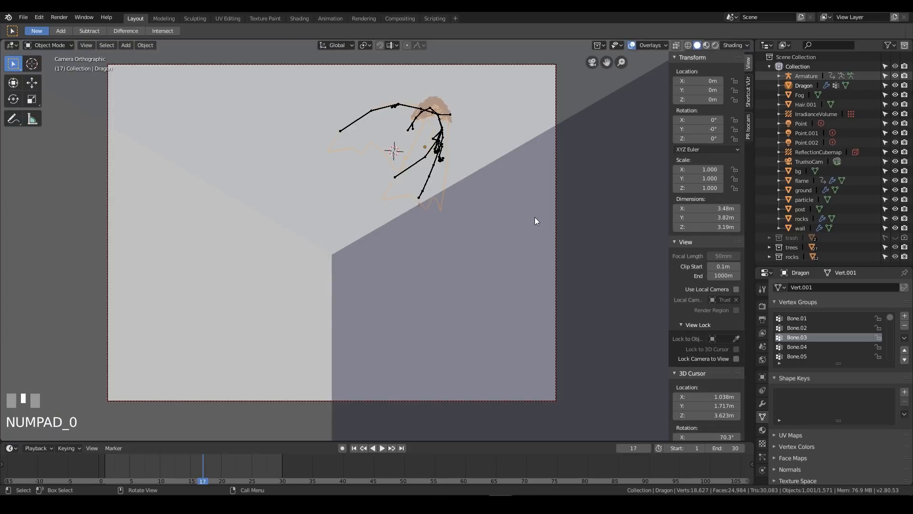
Switch the viewport to rendered shading and play the animation with the whole diorama in view
{"action": "left_click", "coordinate": [715, 45]}
{"action": "mouse_move", "coordinate": [475, 190]}
{"action": "middle_mouse_down"}
{"action": "mouse_move", "coordinate": [424, 218]}
{"action": "mouse_move", "coordinate": [487, 207]}
{"action": "middle_mouse_up"}
{"action": "scroll", "coordinate": [459, 217], "scroll_direction": "up", "scroll_amount": 5}
{"action": "key", "text": "space"}
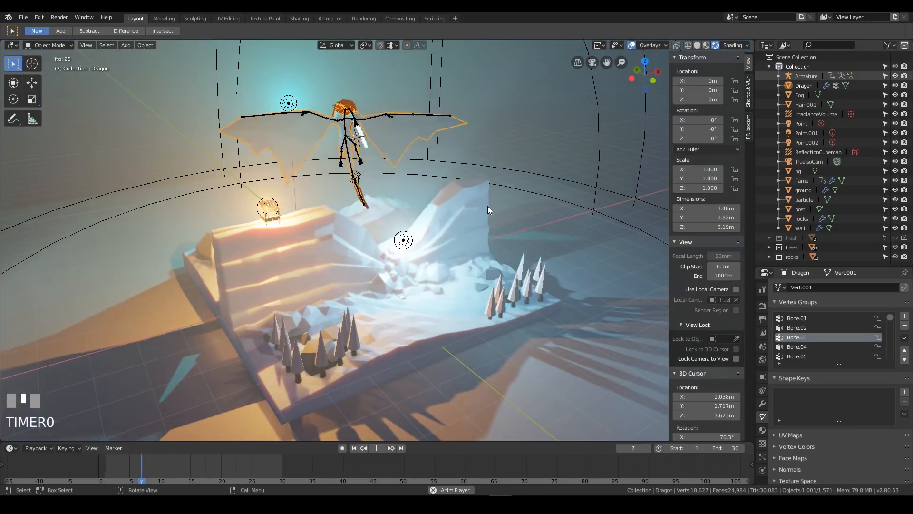
Extend the animation's end frame to 200, replay it from the diorama view and stop at frame 69
{"action": "double_click", "coordinate": [726, 447]}
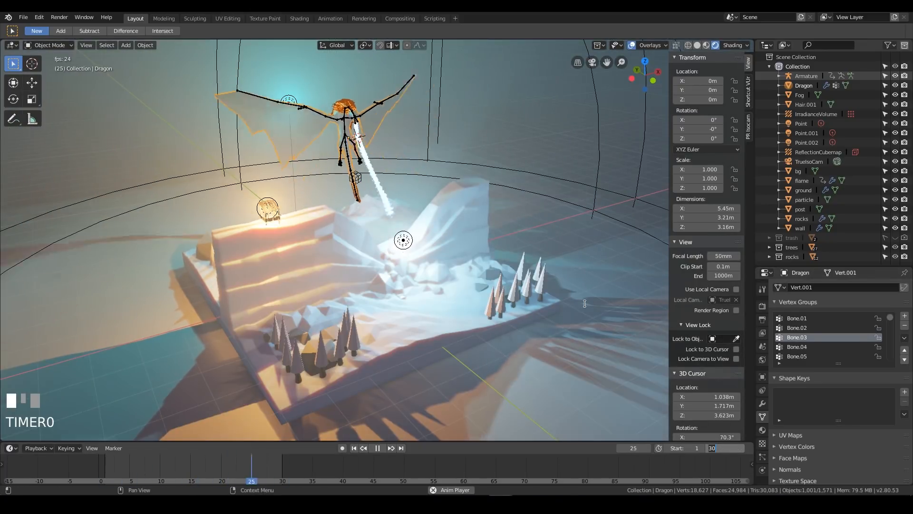
{"action": "type", "text": "200"}
{"action": "key", "text": "Return"}
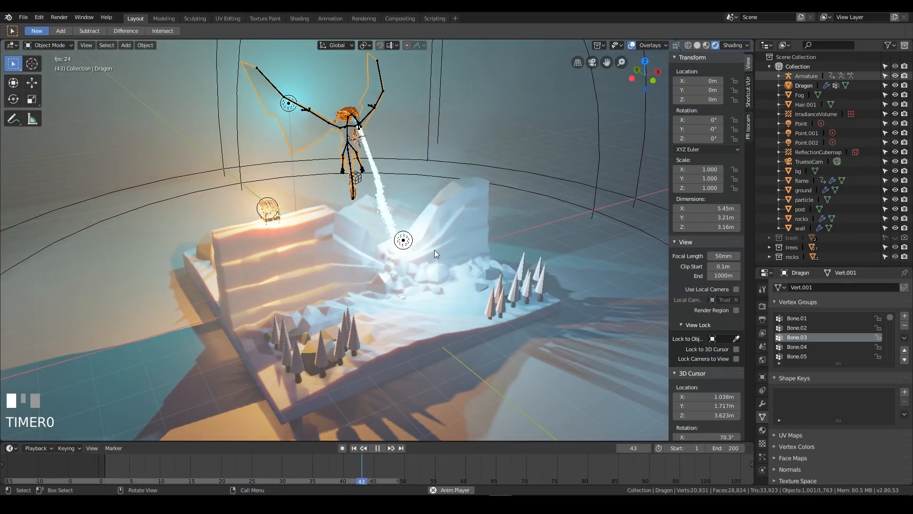
{"action": "scroll", "coordinate": [467, 250], "scroll_direction": "down", "scroll_amount": 2}
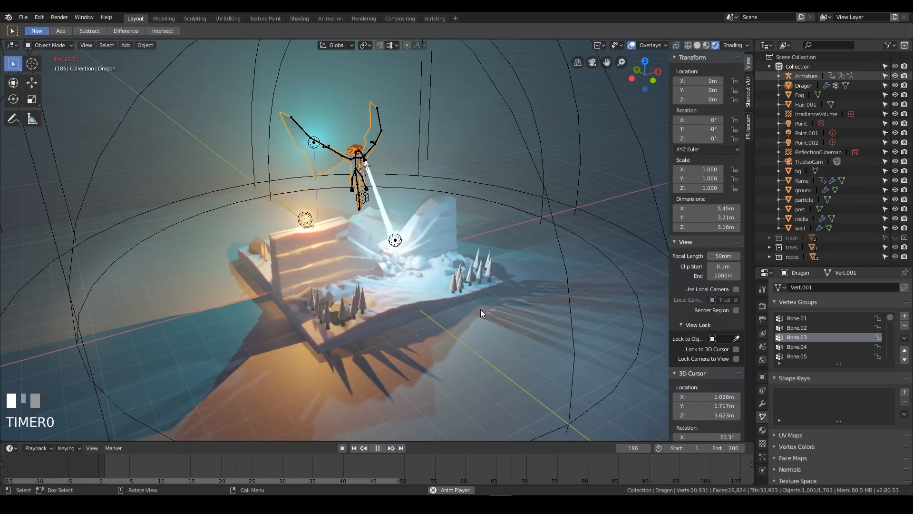
{"action": "key", "text": "space"}
{"action": "key", "text": "space"}
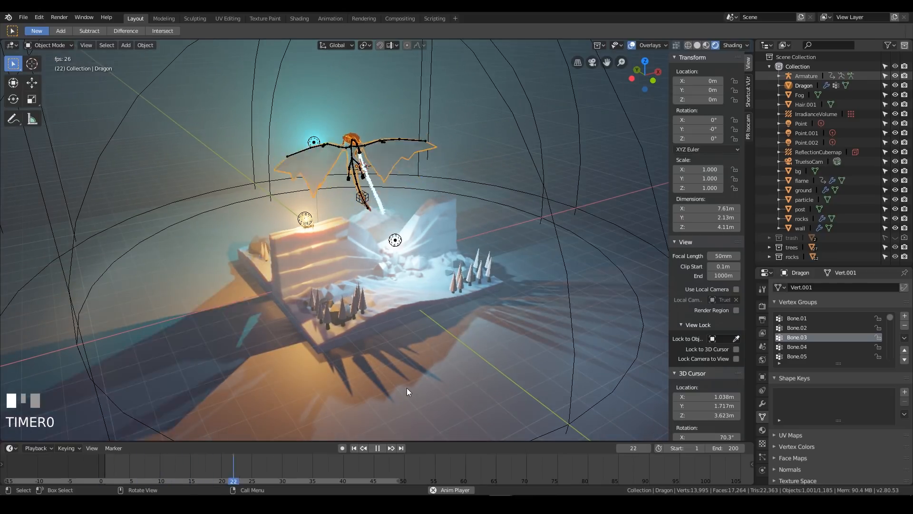
{"action": "key", "text": "space"}
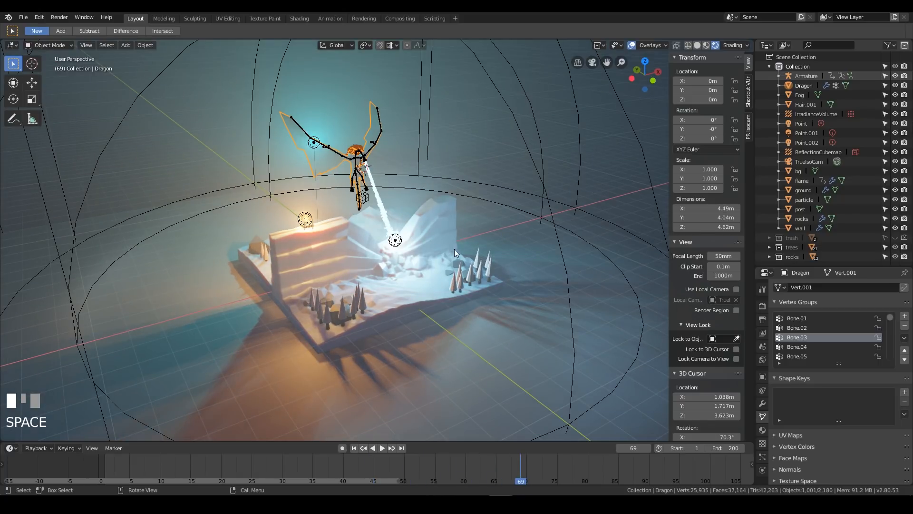
Switch to the Animation workspace and show the selected Armature's keyframes in the Action Editor
{"action": "middle_click_drag", "start_coordinate": [453, 212], "coordinate": [407, 187]}
{"action": "left_click", "coordinate": [402, 178]}
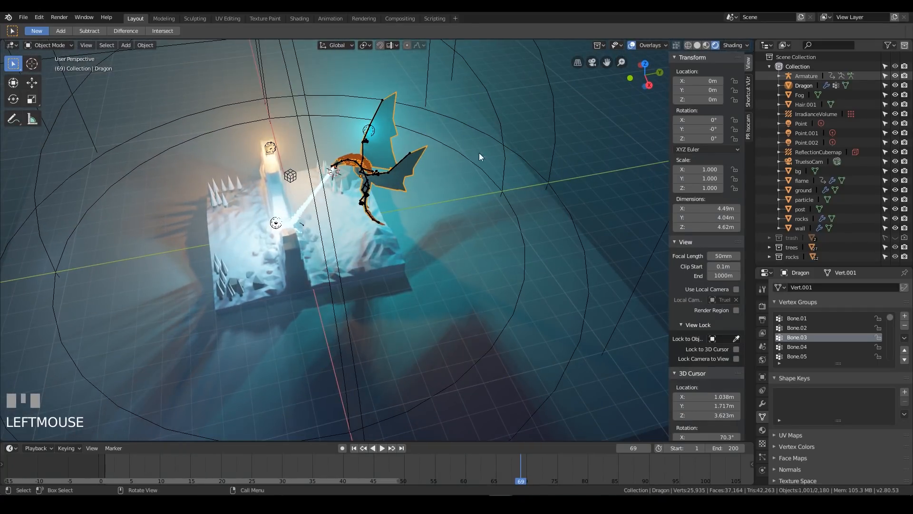
{"action": "middle_click_drag", "start_coordinate": [504, 193], "coordinate": [431, 223]}
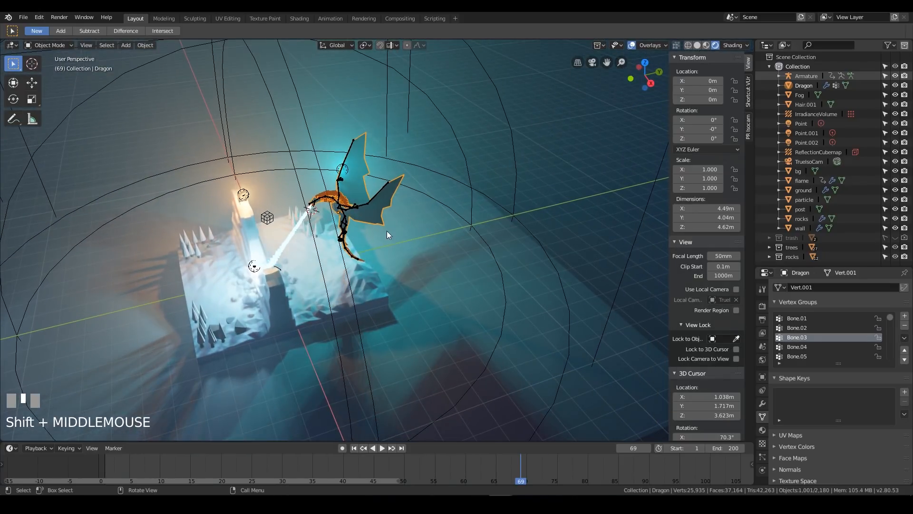
{"action": "left_click", "coordinate": [329, 18]}
{"action": "left_click", "coordinate": [802, 76]}
{"action": "middle_click_drag", "start_coordinate": [597, 189], "coordinate": [511, 205]}
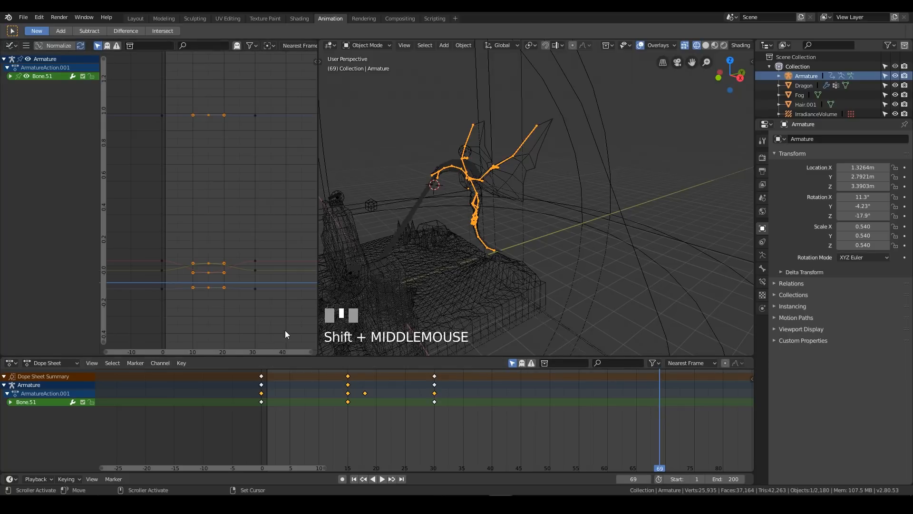
{"action": "left_click", "coordinate": [45, 367]}
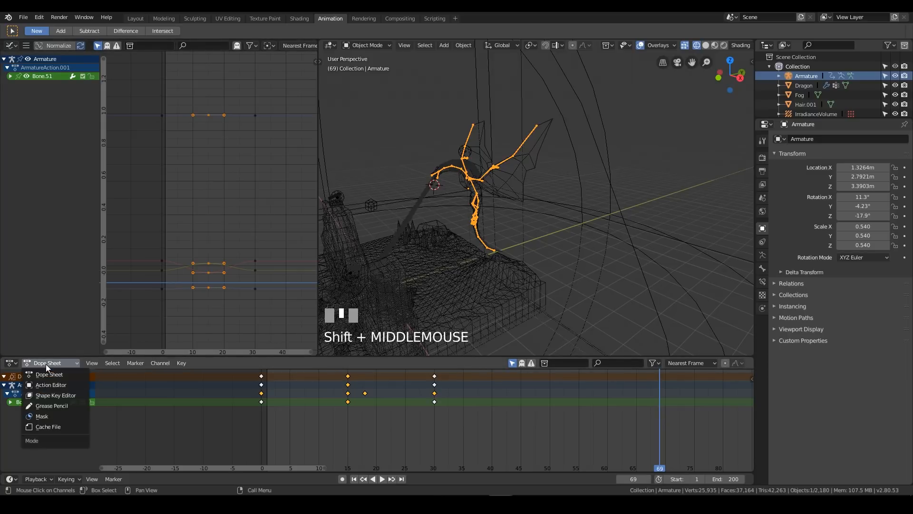
{"action": "left_click", "coordinate": [54, 387]}
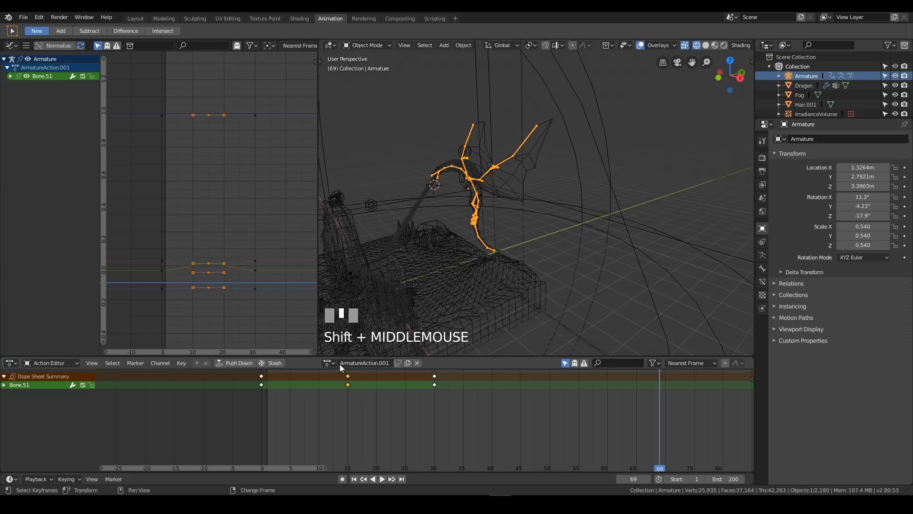
Rename the Armature's action to Flying and push it down onto the NLA stack as a strip
{"action": "double_click", "coordinate": [369, 363]}
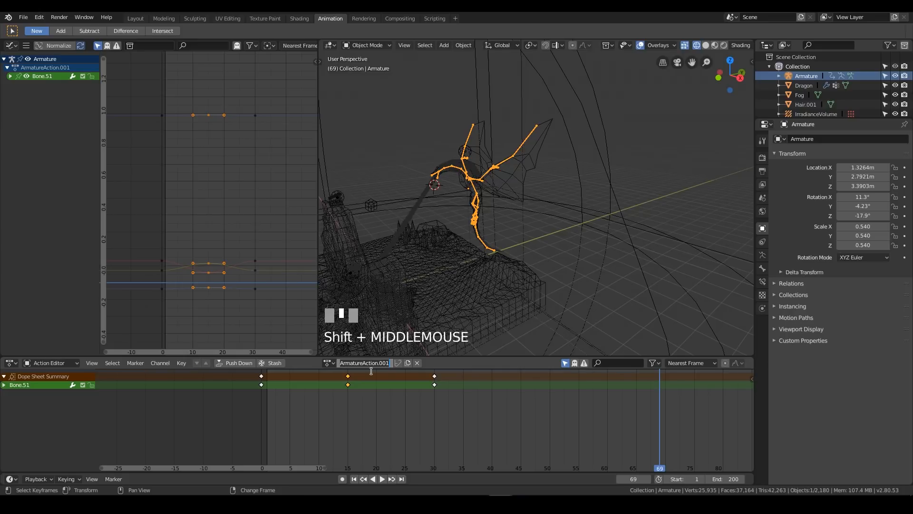
{"action": "type", "text": "Flying"}
{"action": "key", "text": "Return"}
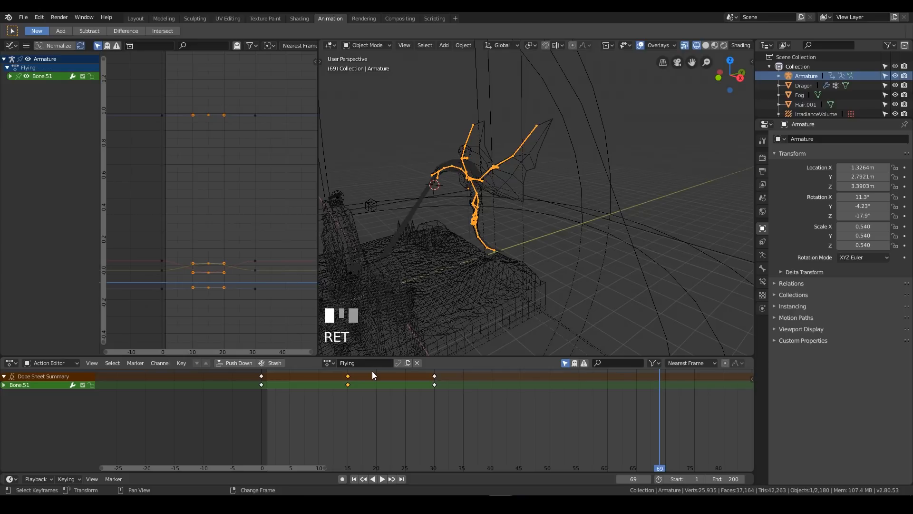
{"action": "left_click", "coordinate": [240, 363]}
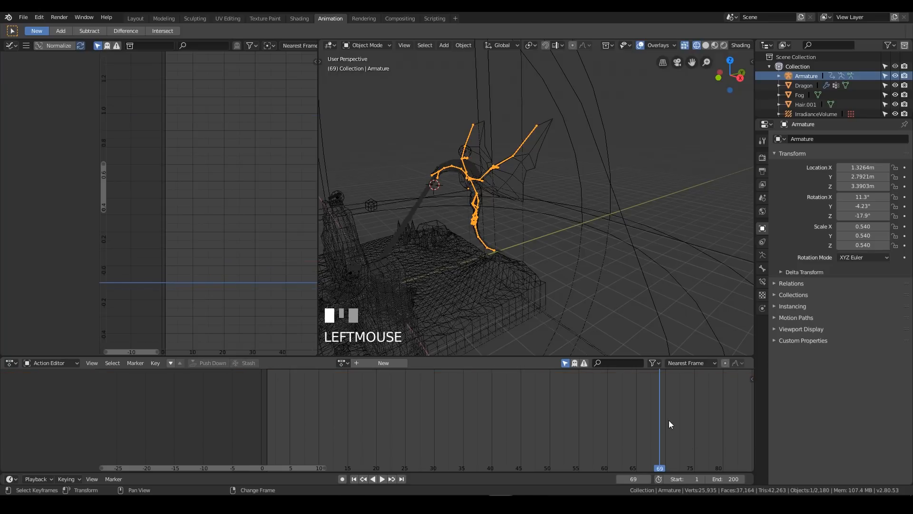
Return to frame 1 and replace the Graph Editor with a widened Nonlinear Animation editor
{"action": "right_click_drag", "start_coordinate": [654, 416], "coordinate": [266, 400]}
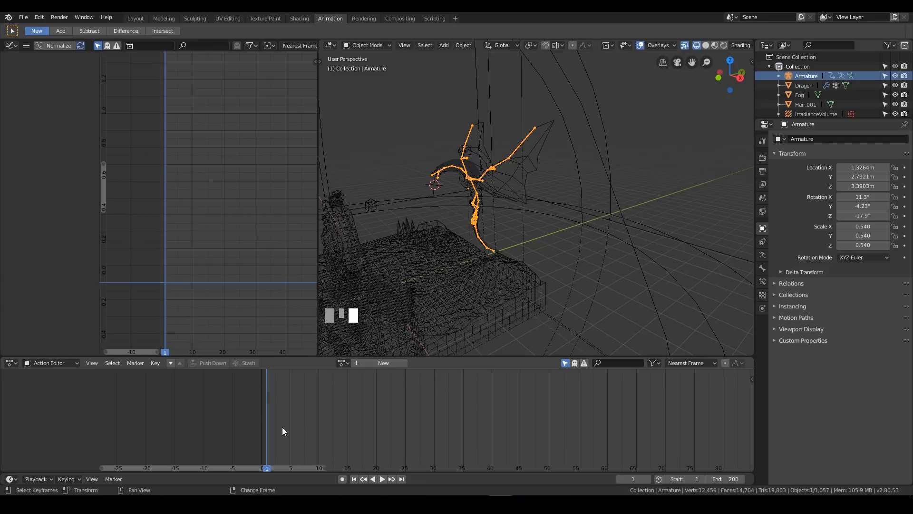
{"action": "left_click", "coordinate": [779, 76]}
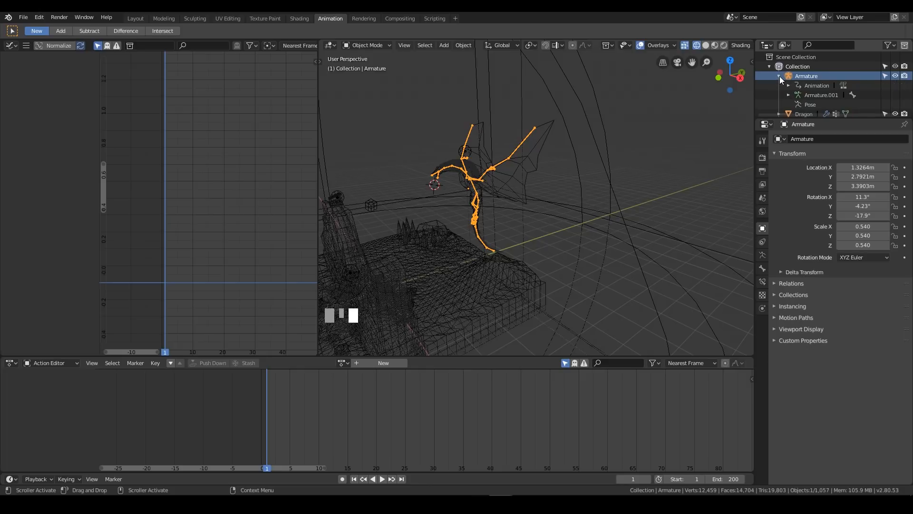
{"action": "left_click", "coordinate": [780, 76]}
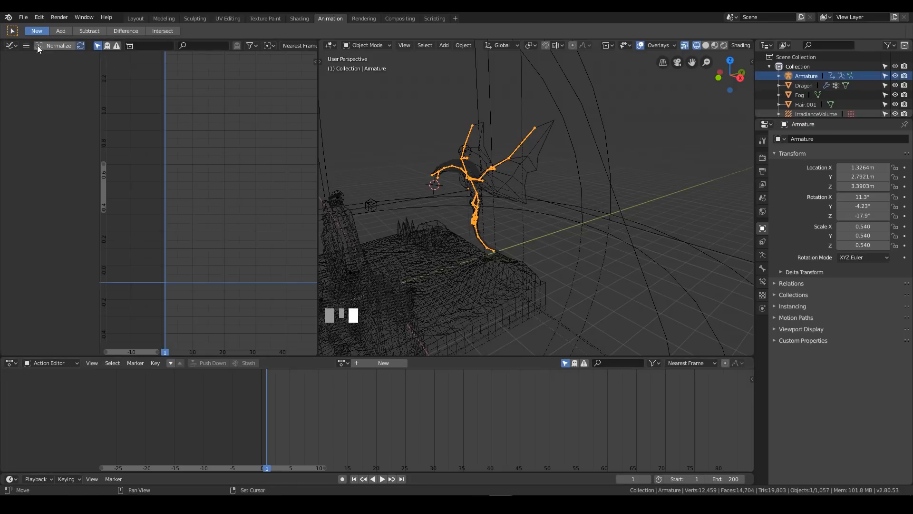
{"action": "left_click", "coordinate": [11, 46]}
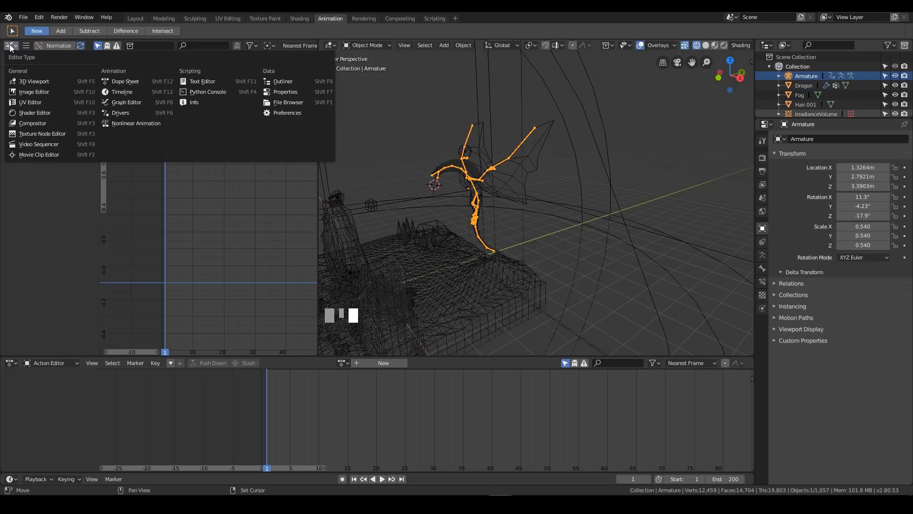
{"action": "left_click", "coordinate": [122, 128]}
{"action": "mouse_move", "coordinate": [116, 96]}
{"action": "left_mouse_down"}
{"action": "mouse_move", "coordinate": [223, 98]}
{"action": "mouse_move", "coordinate": [125, 98]}
{"action": "left_mouse_up"}
{"action": "key", "text": "ctrl+z"}
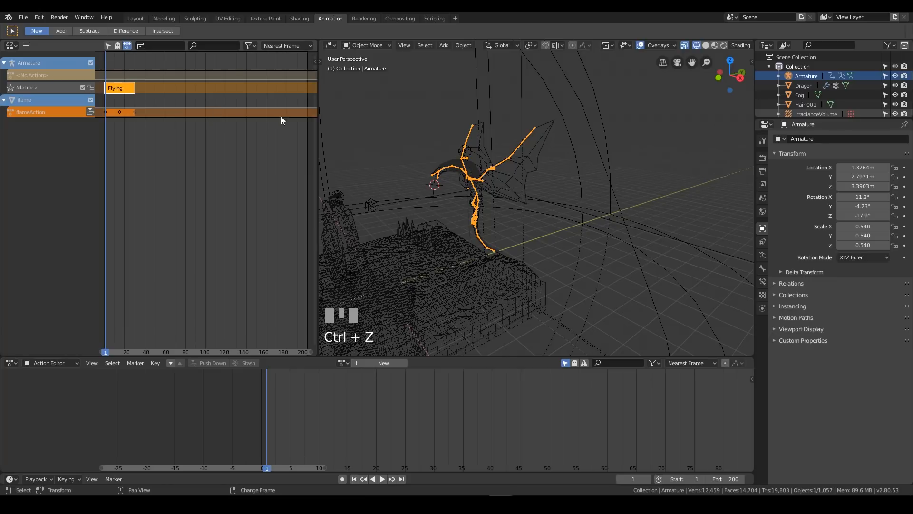
{"action": "left_click_drag", "start_coordinate": [318, 152], "coordinate": [369, 152]}
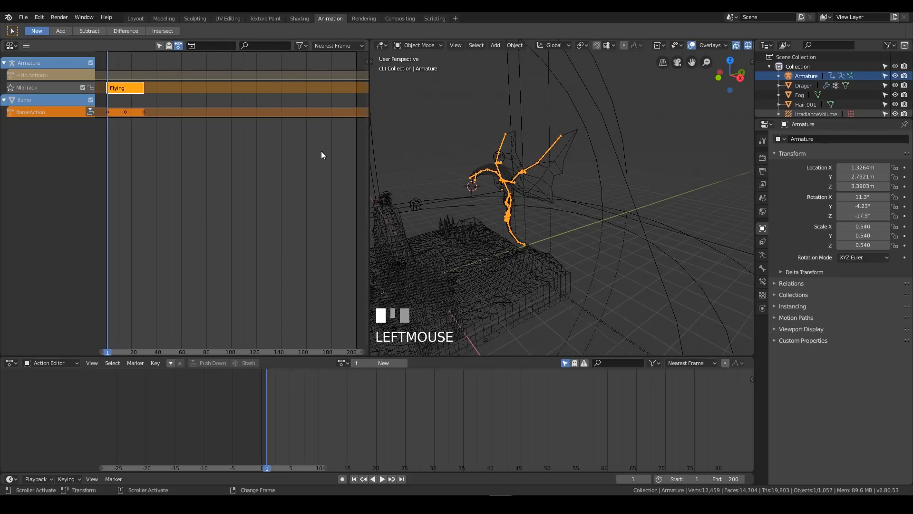
Show the Flying strip's properties and set its repeat to 6
{"action": "key", "text": "n"}
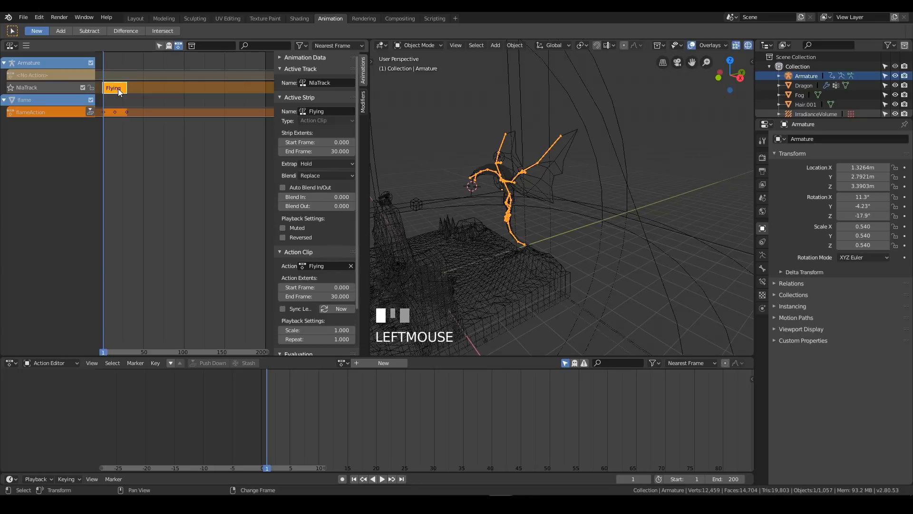
{"action": "scroll", "coordinate": [328, 284], "scroll_direction": "down", "scroll_amount": 3}
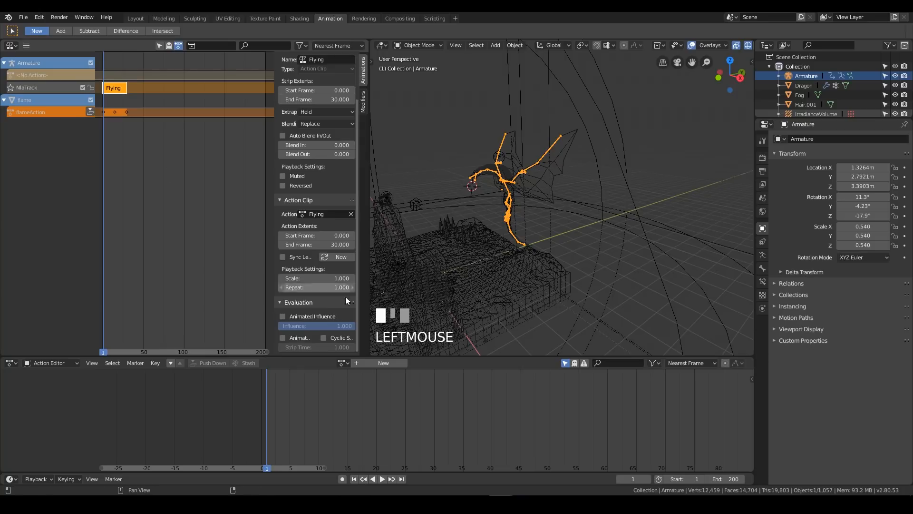
{"action": "left_click", "coordinate": [328, 288]}
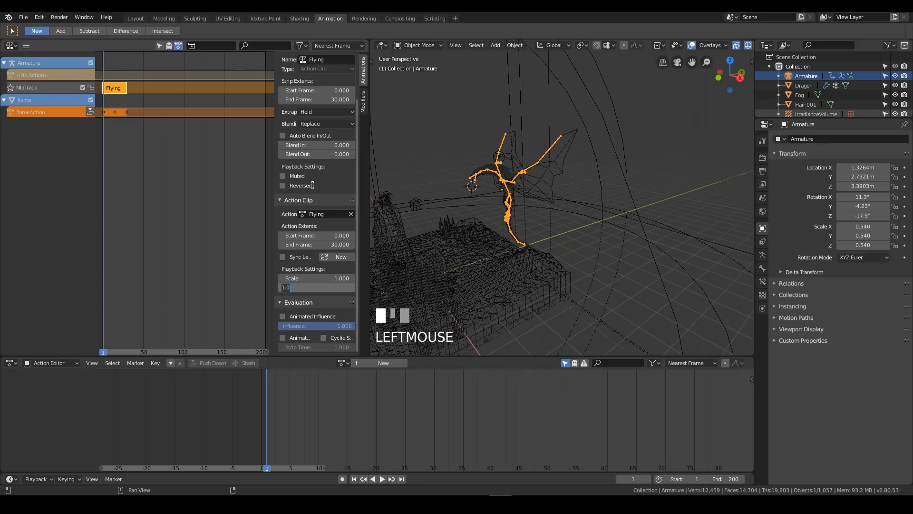
{"action": "type", "text": "6"}
{"action": "key", "text": "KP_Enter"}
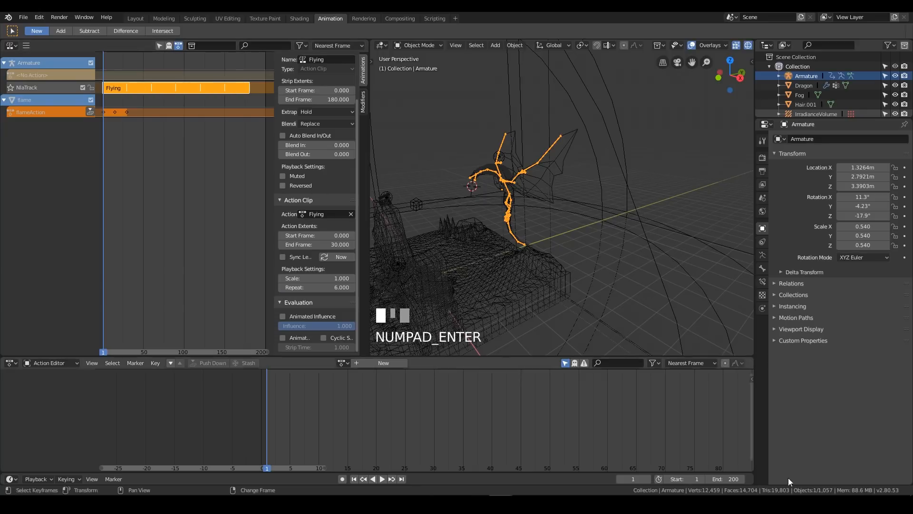
Set the scene's end frame to 180 and save the file
{"action": "left_click", "coordinate": [733, 476]}
{"action": "type", "text": "180"}
{"action": "key", "text": "KP_Enter"}
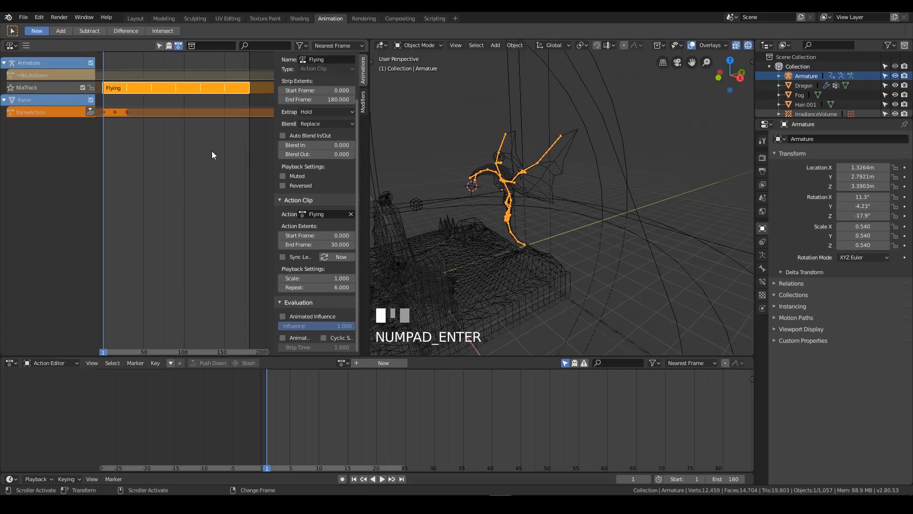
{"action": "key", "text": "ctrl+s"}
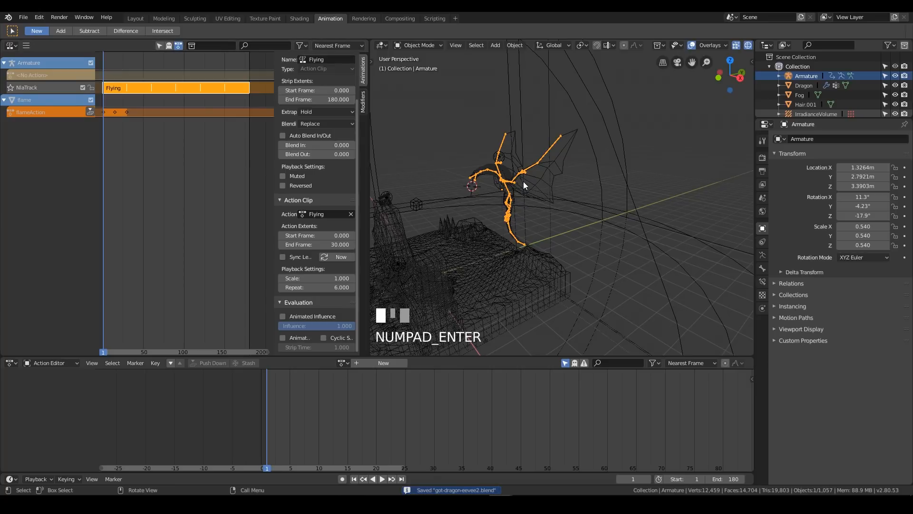
{"action": "key", "text": "ctrl+s"}
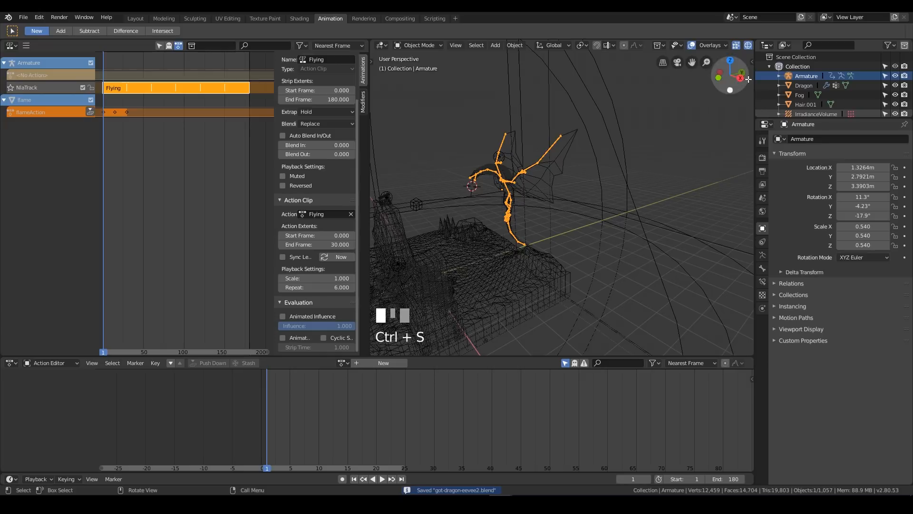
Push the flame object's flameAction down as an NLA strip, set its repeat to 6 and save the file
{"action": "scroll", "coordinate": [815, 91], "scroll_direction": "down", "scroll_amount": 5}
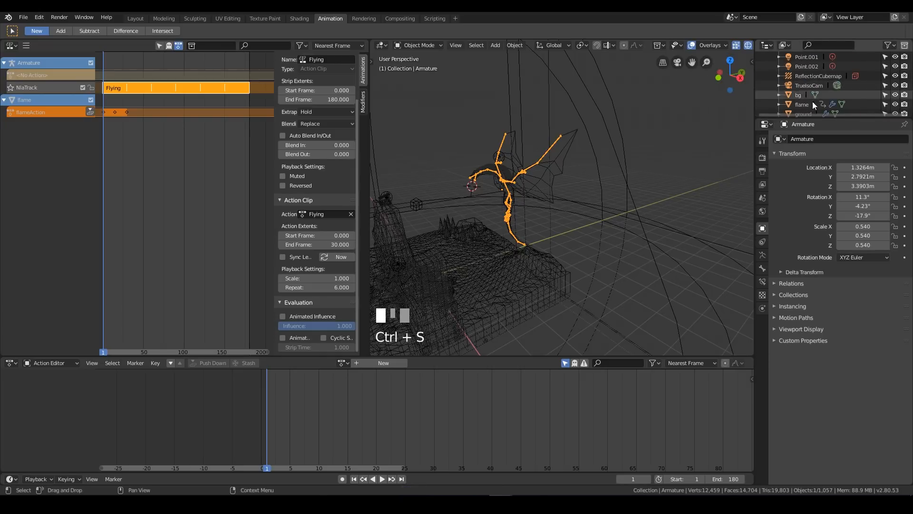
{"action": "left_click", "coordinate": [806, 87]}
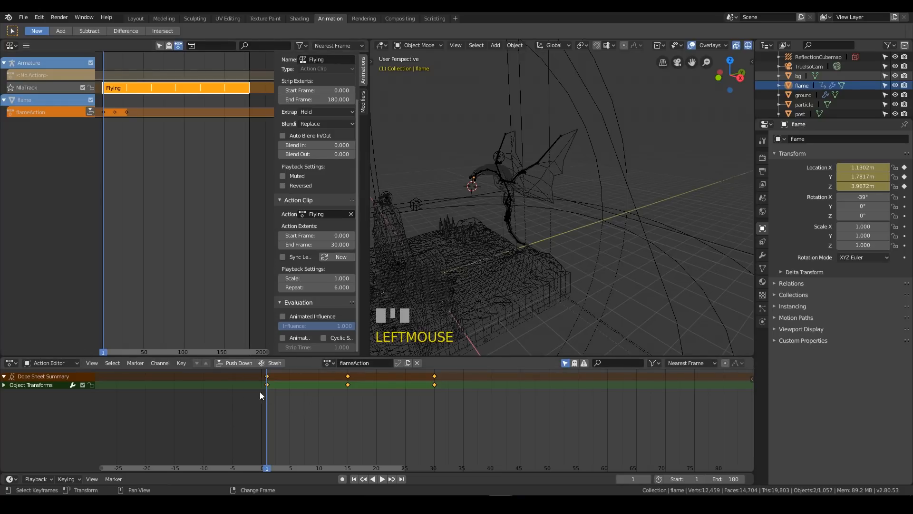
{"action": "left_click", "coordinate": [234, 363]}
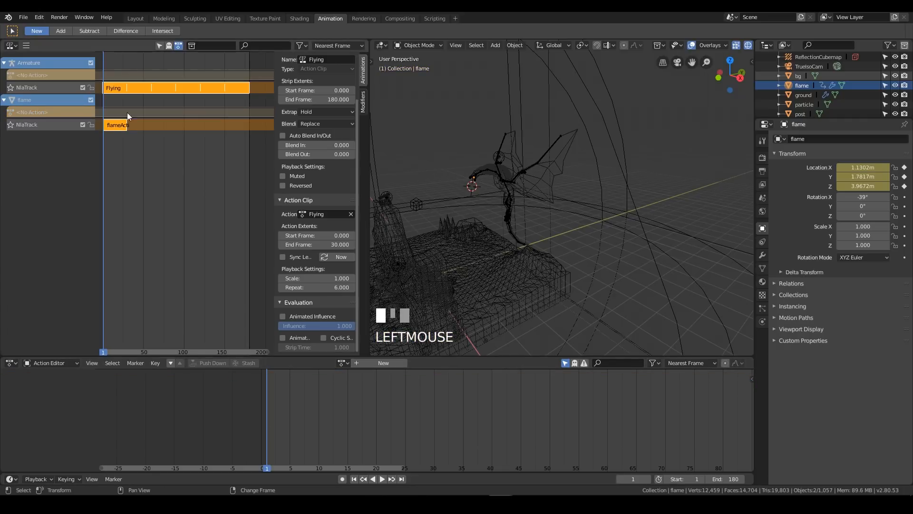
{"action": "left_click", "coordinate": [116, 125]}
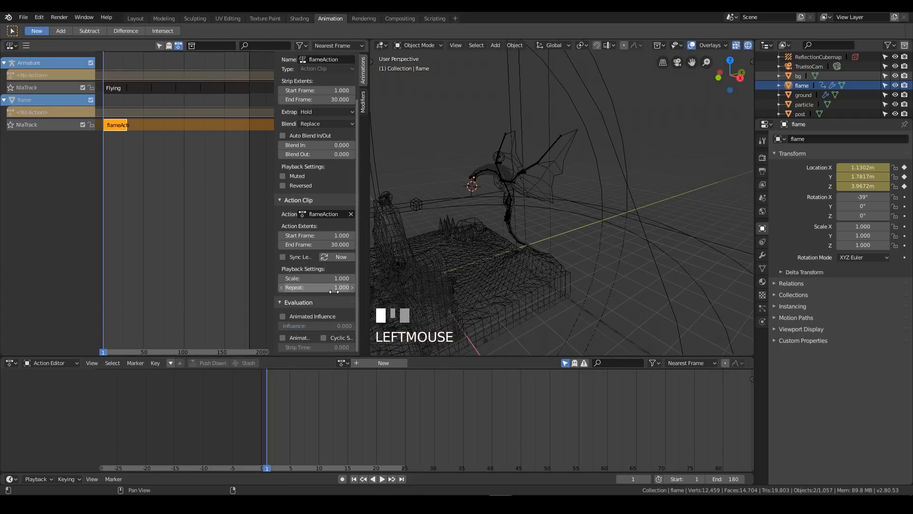
{"action": "left_click", "coordinate": [335, 287]}
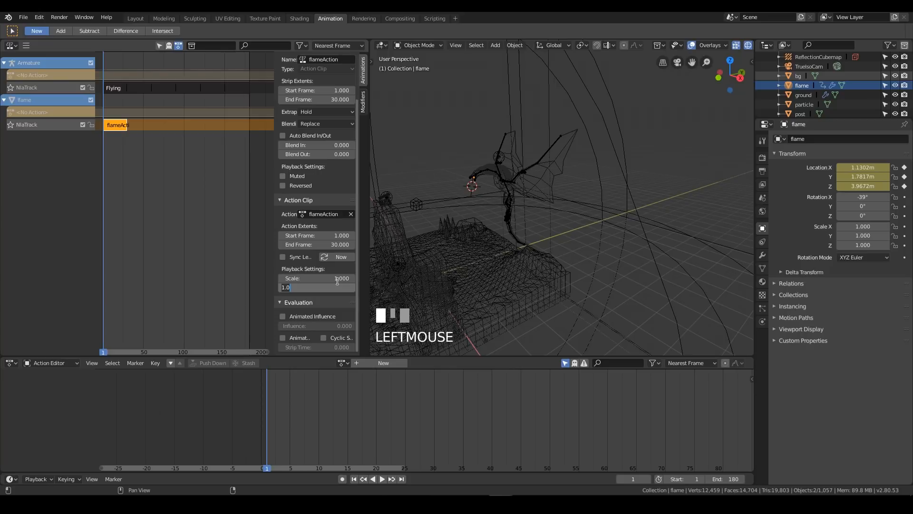
{"action": "type", "text": "6"}
{"action": "key", "text": "KP_Enter"}
{"action": "key", "text": "ctrl+s"}
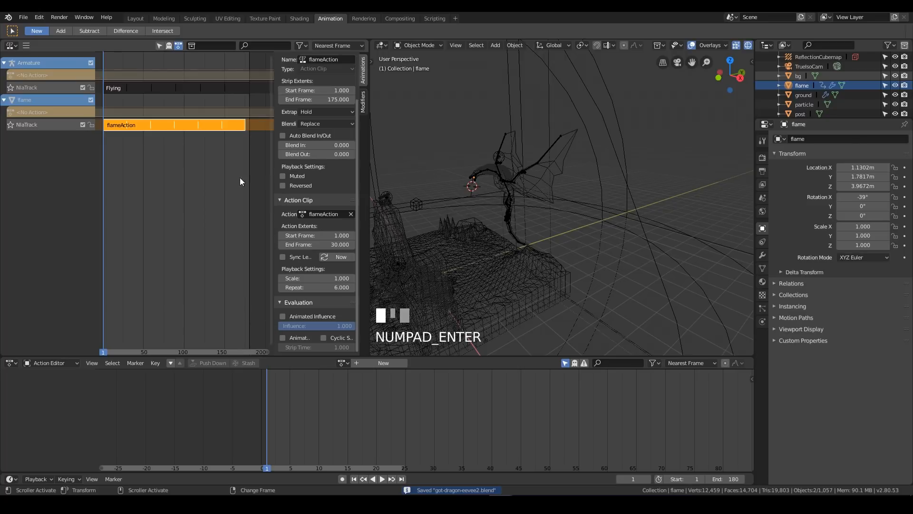
Undo the flame strip's repeat setting and the push-down of flameAction
{"action": "key", "text": "ctrl+z"}
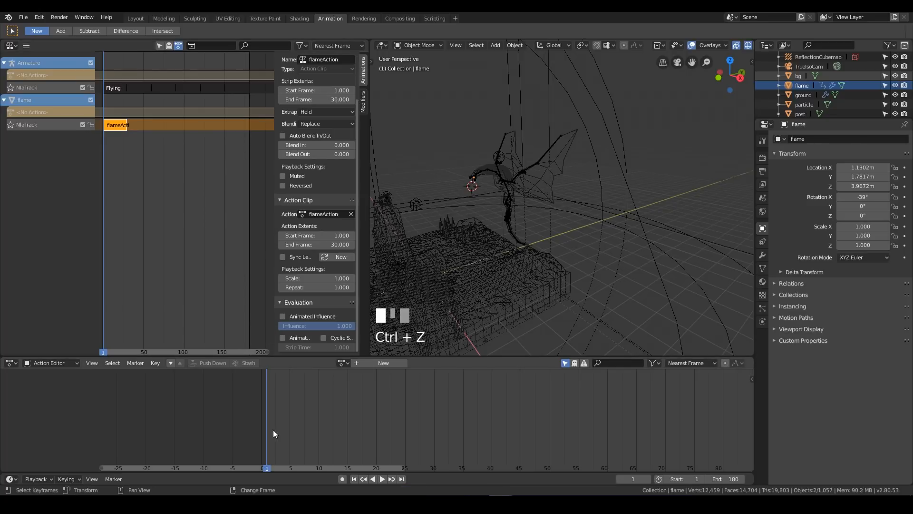
{"action": "key", "text": "ctrl+z"}
{"action": "key", "text": "ctrl+z"}
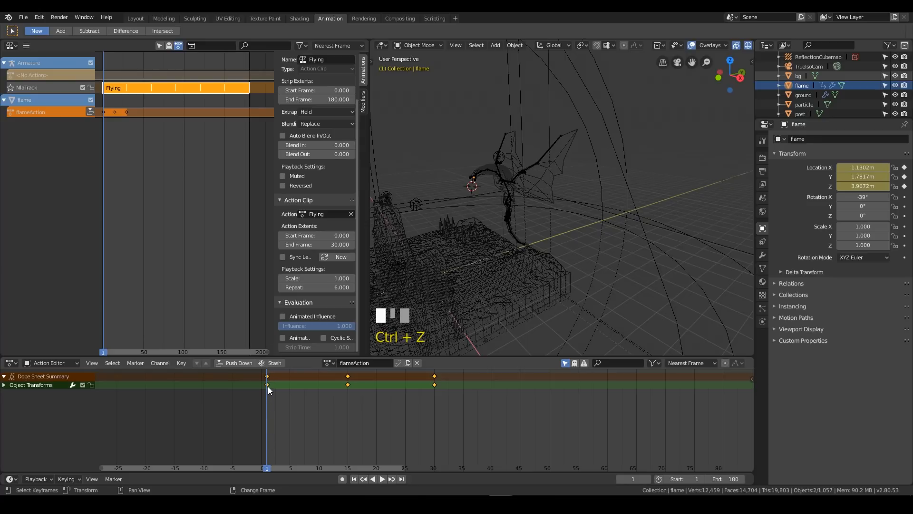
Compare the strip extents of the Armature's Flying strip and the flame's flameAction strip
{"action": "left_click", "coordinate": [510, 183]}
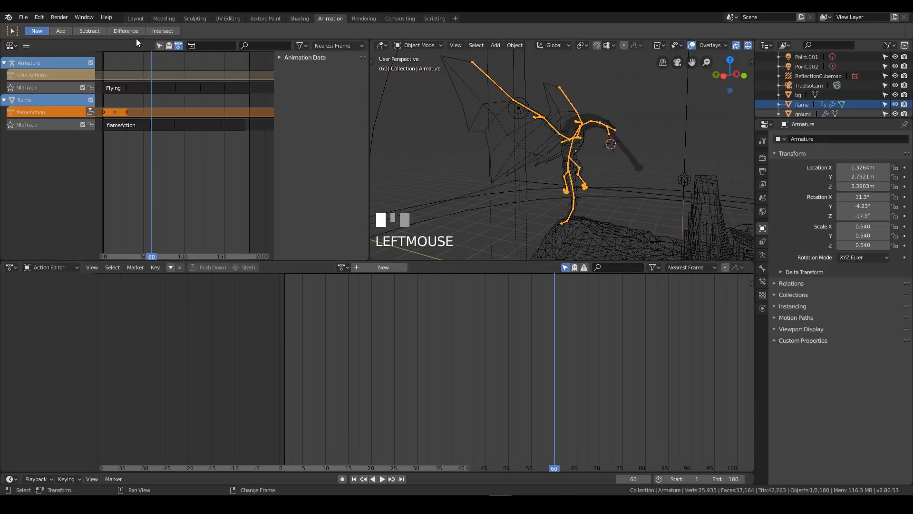
{"action": "left_click", "coordinate": [120, 86]}
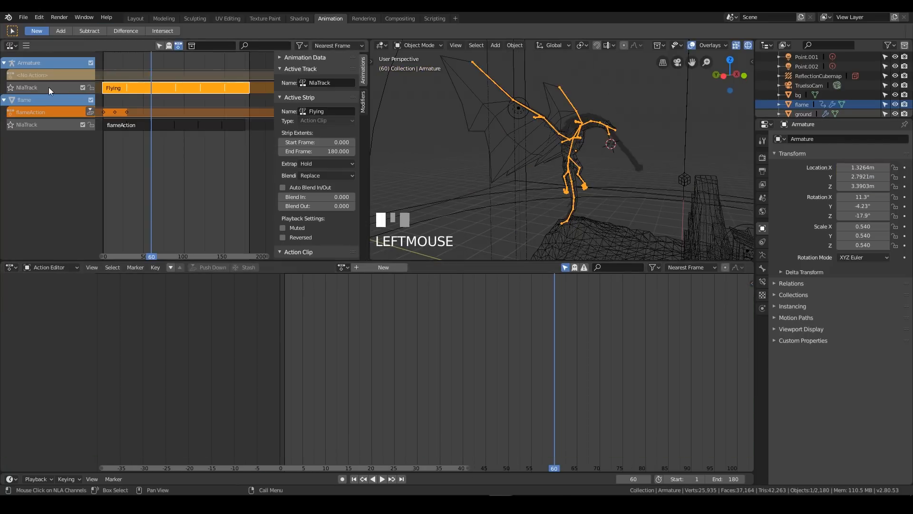
{"action": "left_click", "coordinate": [119, 125]}
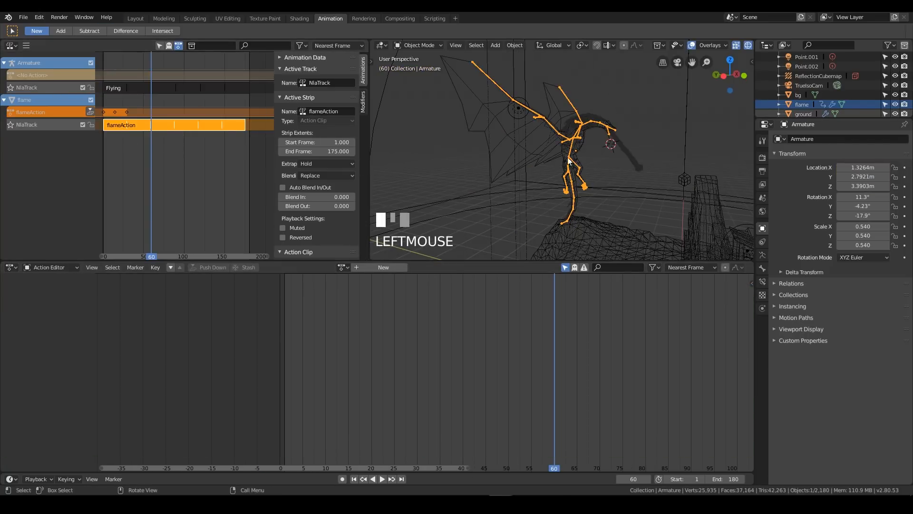
Move the flame object's first keyframe to frame 0 and push the action down as a new NLA strip
{"action": "left_click", "coordinate": [802, 105]}
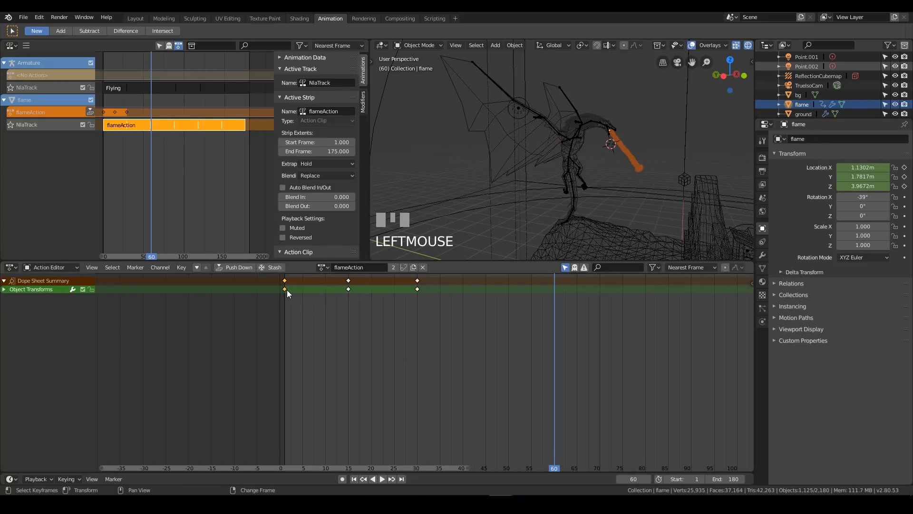
{"action": "key", "text": "alt+space"}
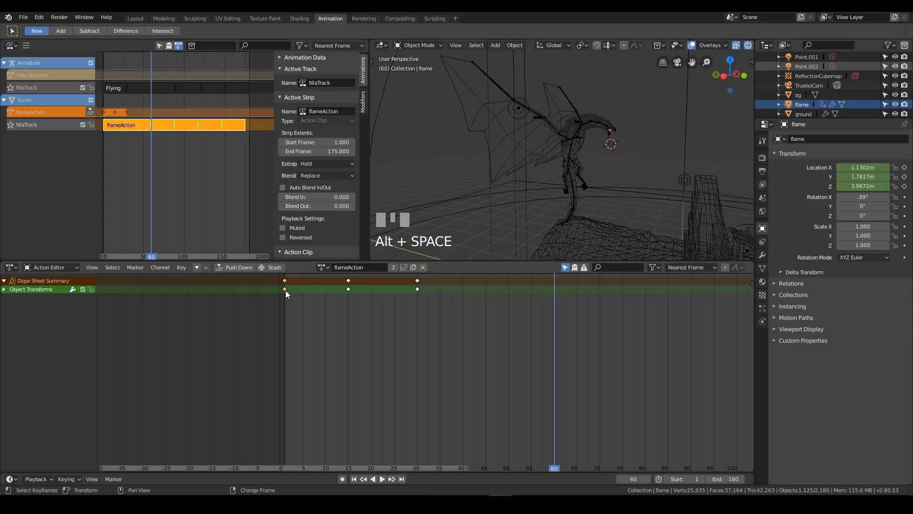
{"action": "key", "text": "g"}
{"action": "left_click", "coordinate": [280, 290]}
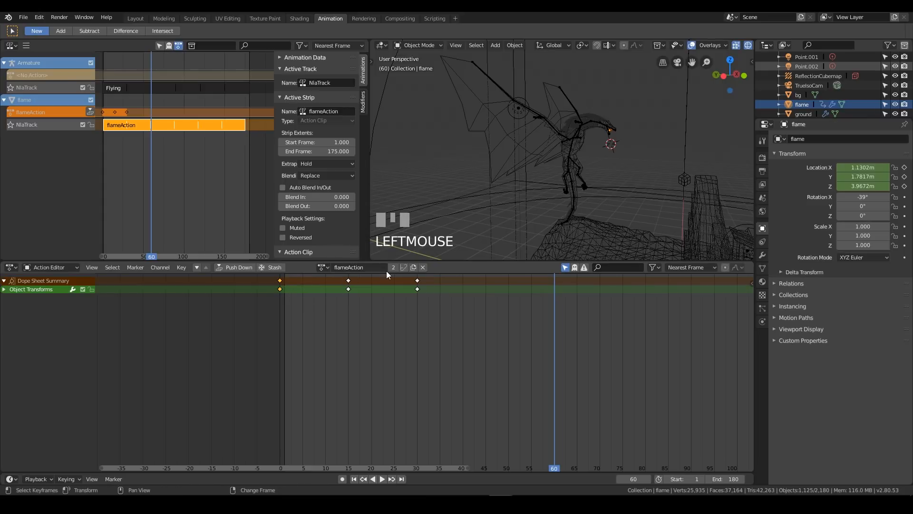
{"action": "left_click", "coordinate": [237, 268]}
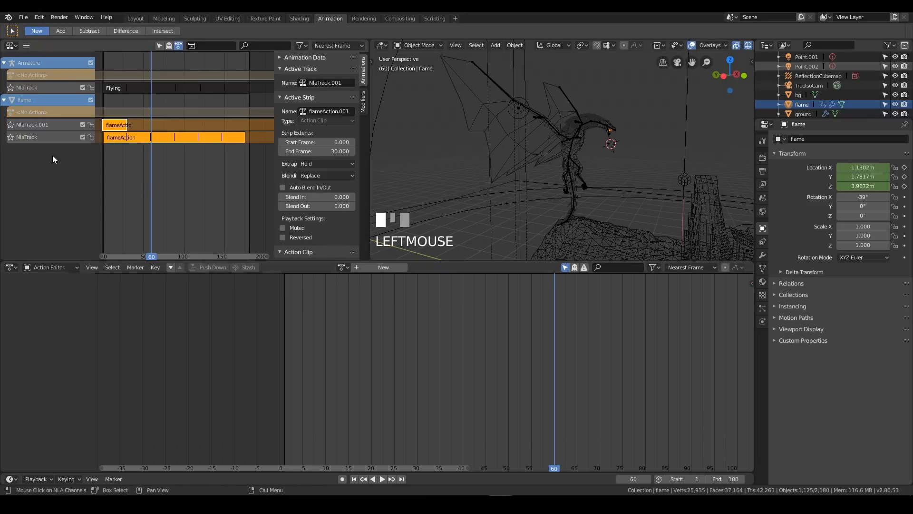
Delete the flame's older NlaTrack holding the flameAction strip
{"action": "left_click", "coordinate": [53, 136], "text": "shift"}
{"action": "key", "text": "x"}
{"action": "left_click", "coordinate": [52, 136]}
{"action": "key", "text": "x"}
Set the flameAction.001 strip's repeat to 6, then play the animation and stop at frame 35
{"action": "left_click", "coordinate": [121, 126]}
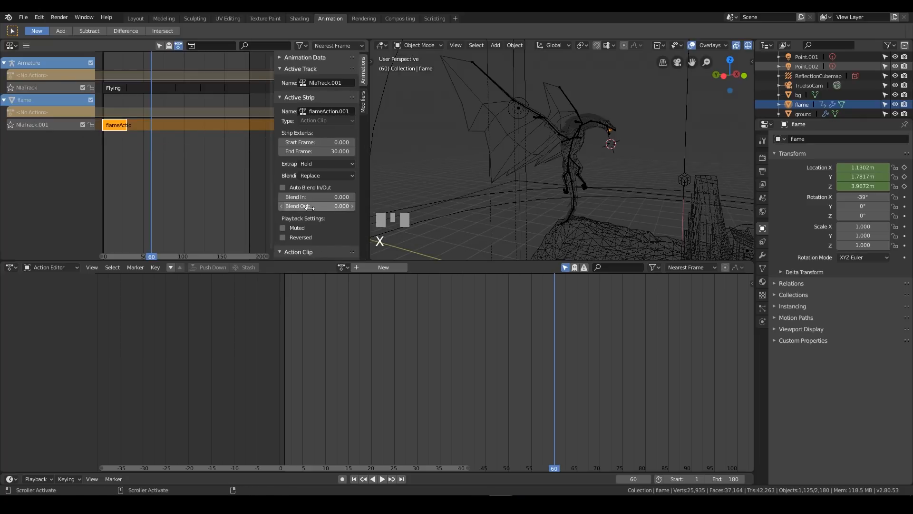
{"action": "scroll", "coordinate": [314, 207], "scroll_direction": "down", "scroll_amount": 6}
{"action": "left_click", "coordinate": [339, 225]}
{"action": "type", "text": "6"}
{"action": "key", "text": "KP_Enter"}
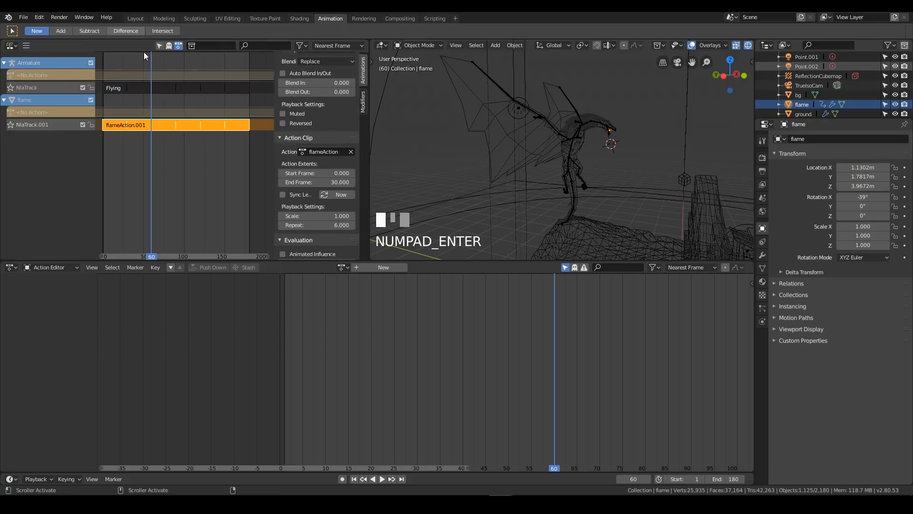
{"action": "key", "text": "space"}
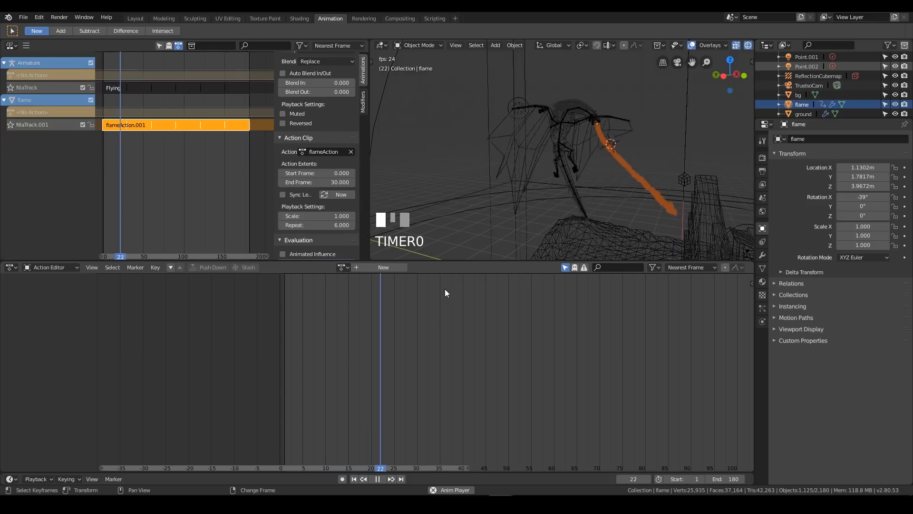
{"action": "key", "text": "space"}
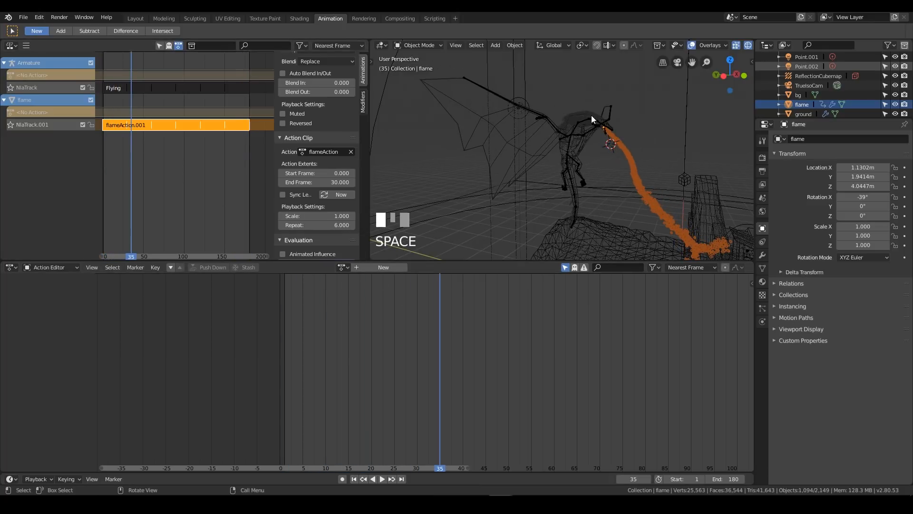
Load the Armature's Flying action to examine its keyframe timing, and unlink it again
{"action": "left_click", "coordinate": [577, 125]}
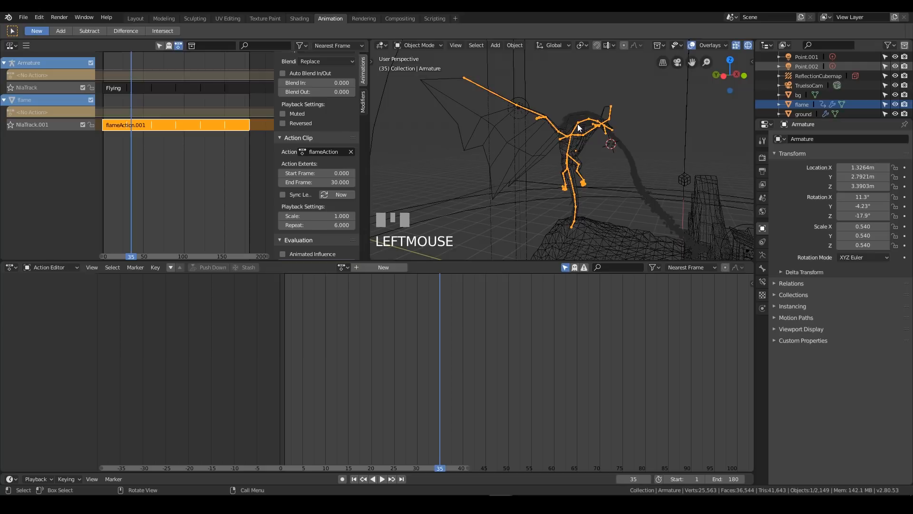
{"action": "left_click", "coordinate": [345, 267]}
{"action": "left_click", "coordinate": [361, 299]}
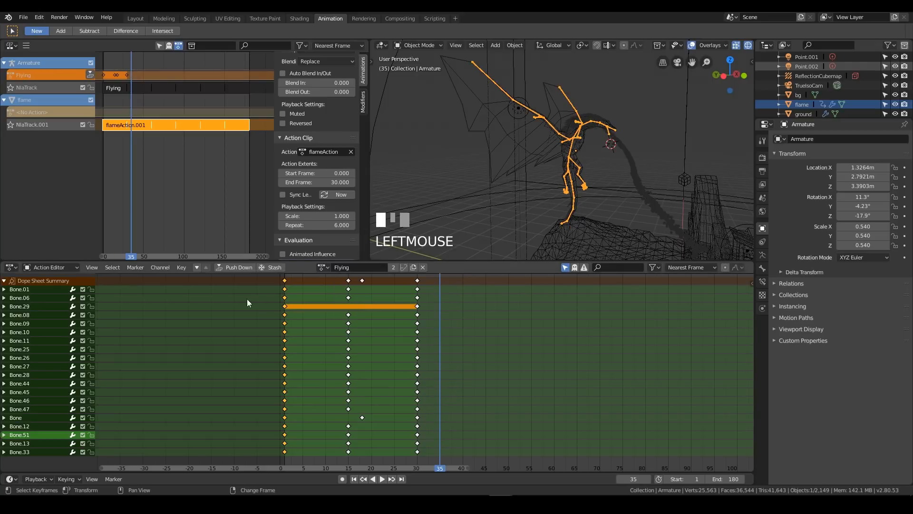
{"action": "mouse_move", "coordinate": [394, 292]}
{"action": "middle_mouse_down"}
{"action": "mouse_move", "coordinate": [382, 292]}
{"action": "mouse_move", "coordinate": [398, 294]}
{"action": "middle_mouse_up"}
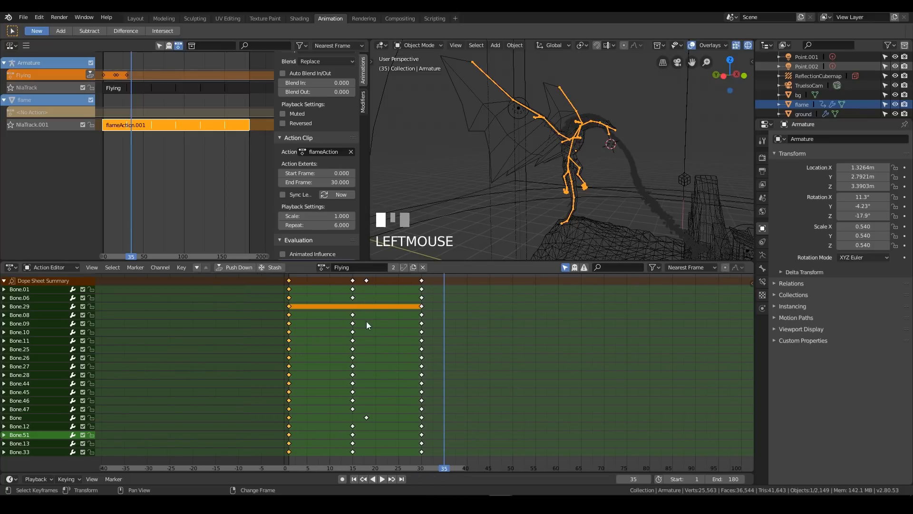
{"action": "left_click", "coordinate": [423, 267]}
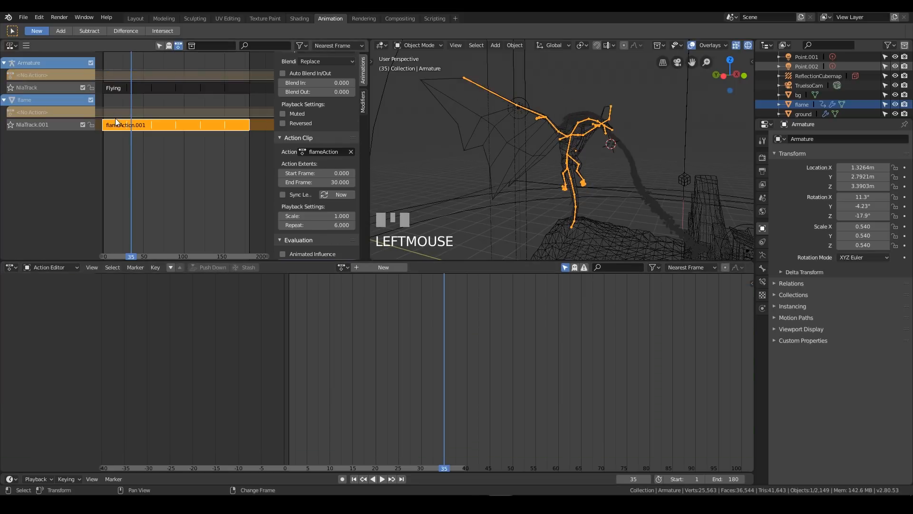
Select the flame object and load flameAction for editing in the Action Editor
{"action": "left_click", "coordinate": [129, 92]}
{"action": "left_click", "coordinate": [132, 123]}
{"action": "left_click", "coordinate": [801, 105]}
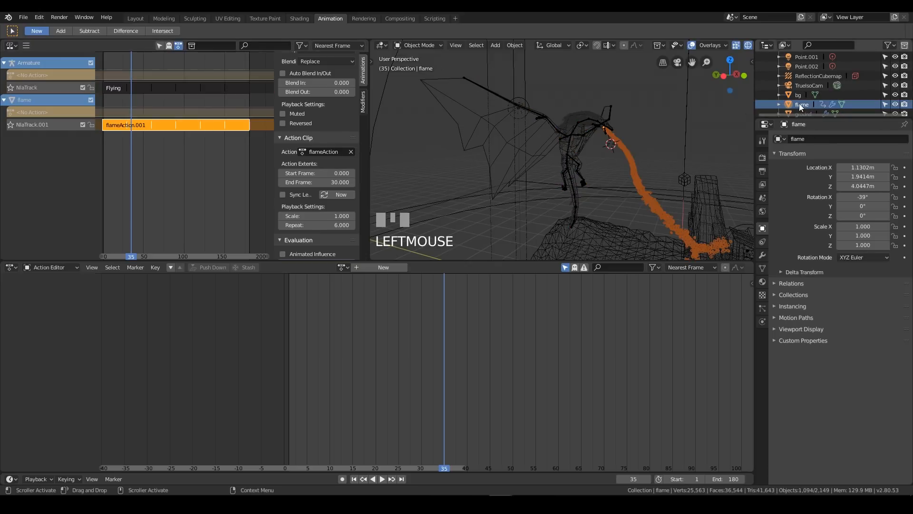
{"action": "left_click", "coordinate": [342, 267]}
{"action": "left_click", "coordinate": [361, 291]}
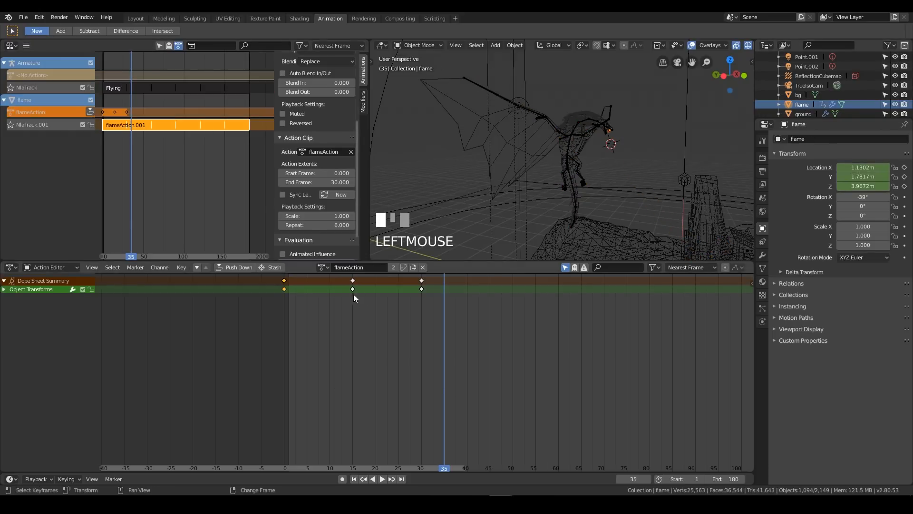
Move flameAction's middle keyframe to frame 18 and scrub the playhead back to frame 0
{"action": "right_click", "coordinate": [353, 285]}
{"action": "left_click", "coordinate": [353, 287]}
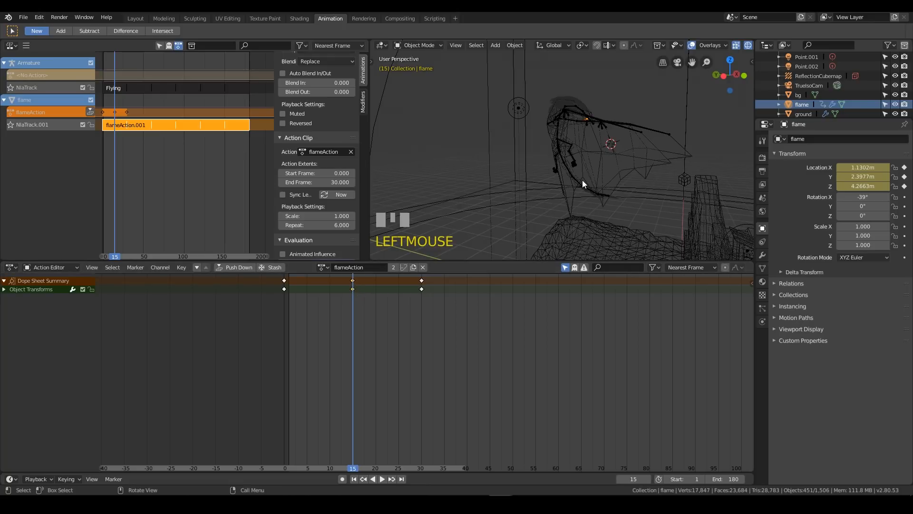
{"action": "key", "text": "KP_3"}
{"action": "scroll", "coordinate": [583, 181], "scroll_direction": "up", "scroll_amount": 3}
{"action": "middle_click_drag", "start_coordinate": [574, 149], "coordinate": [695, 215], "text": "shift"}
{"action": "scroll", "coordinate": [551, 158], "scroll_direction": "up", "scroll_amount": 2}
{"action": "mouse_move", "coordinate": [551, 158]}
{"action": "middle_mouse_down", "text": "shift"}
{"action": "mouse_move", "coordinate": [549, 150]}
{"action": "mouse_move", "coordinate": [534, 165]}
{"action": "middle_mouse_up", "text": "shift"}
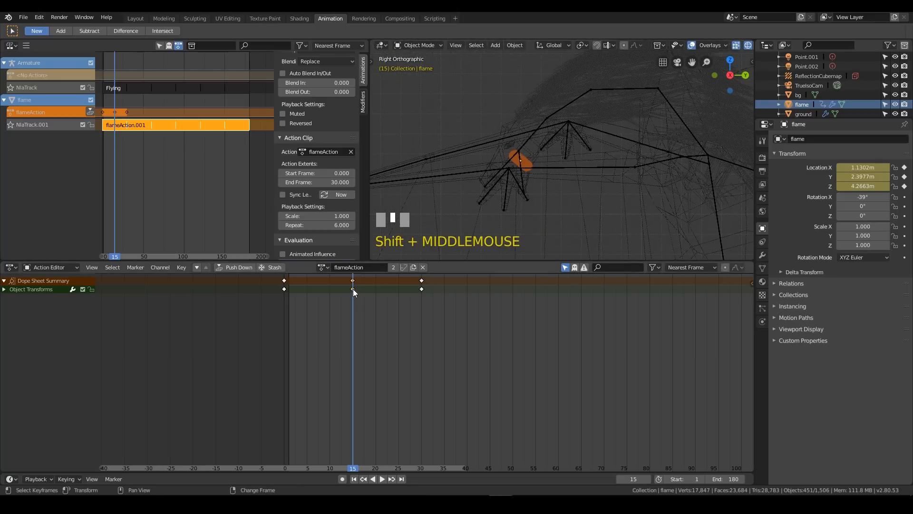
{"action": "key", "text": "g"}
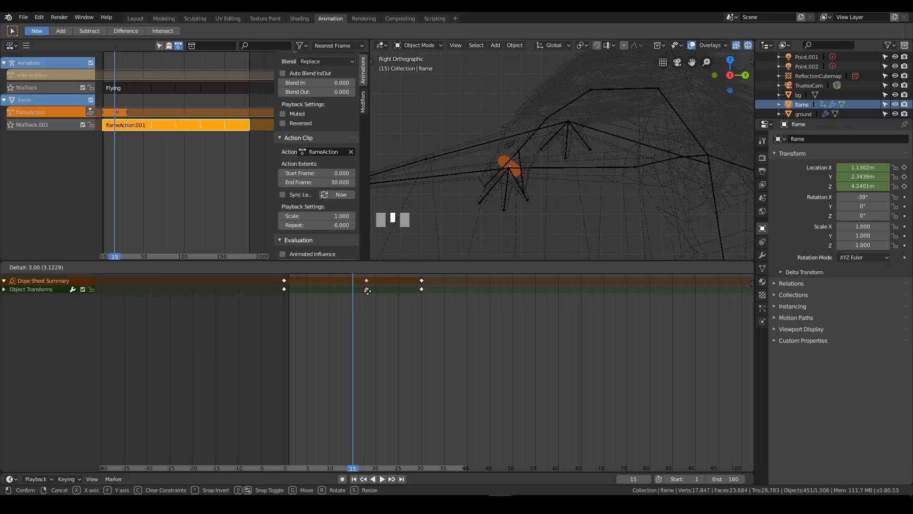
{"action": "left_click", "coordinate": [369, 291]}
{"action": "middle_click_drag", "start_coordinate": [349, 354], "coordinate": [320, 354]}
{"action": "right_click_drag", "start_coordinate": [320, 355], "coordinate": [230, 360]}
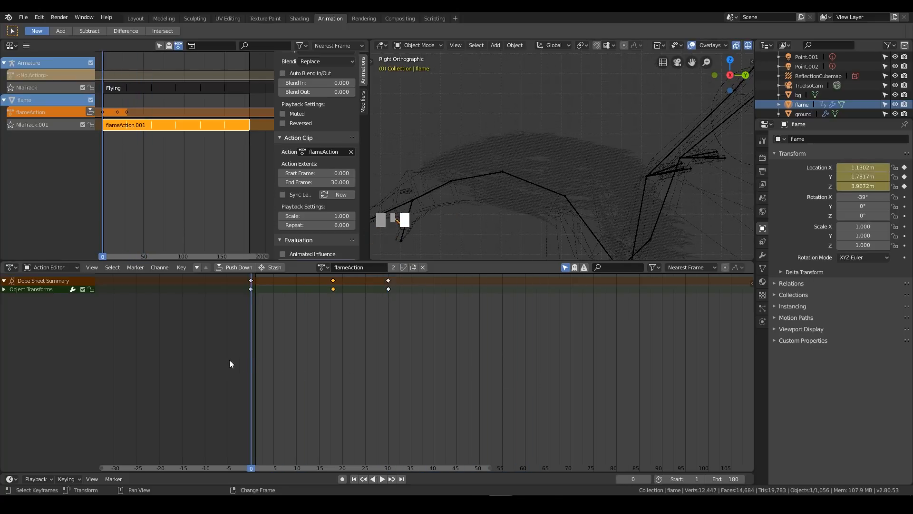
Push the edited flameAction down as a new NLA strip and delete the flame's older NlaTrack.001
{"action": "left_click", "coordinate": [239, 267]}
{"action": "left_click", "coordinate": [118, 139]}
{"action": "key", "text": "x"}
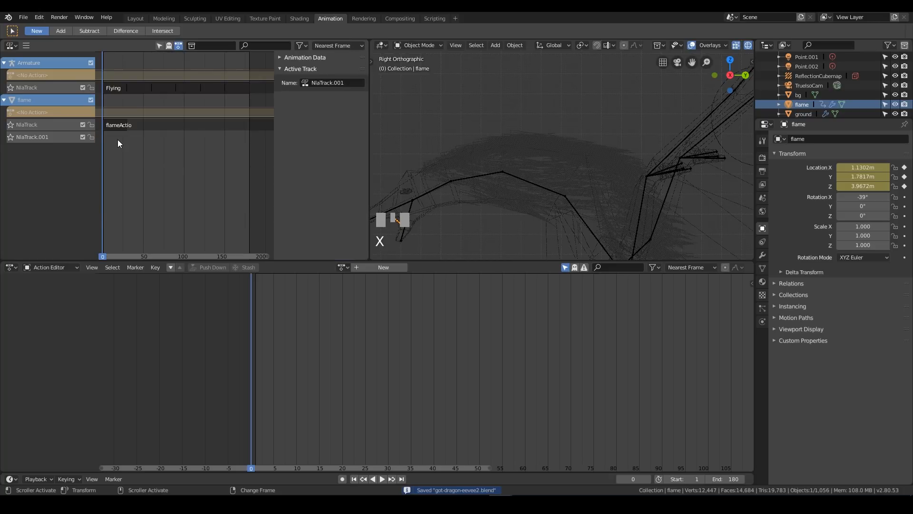
{"action": "right_click", "coordinate": [59, 136]}
{"action": "key", "text": "Escape"}
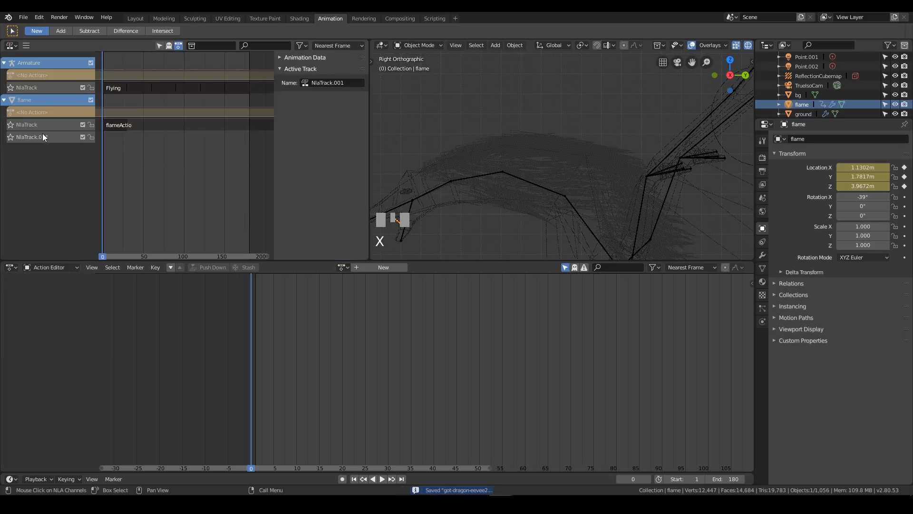
{"action": "key", "text": "x"}
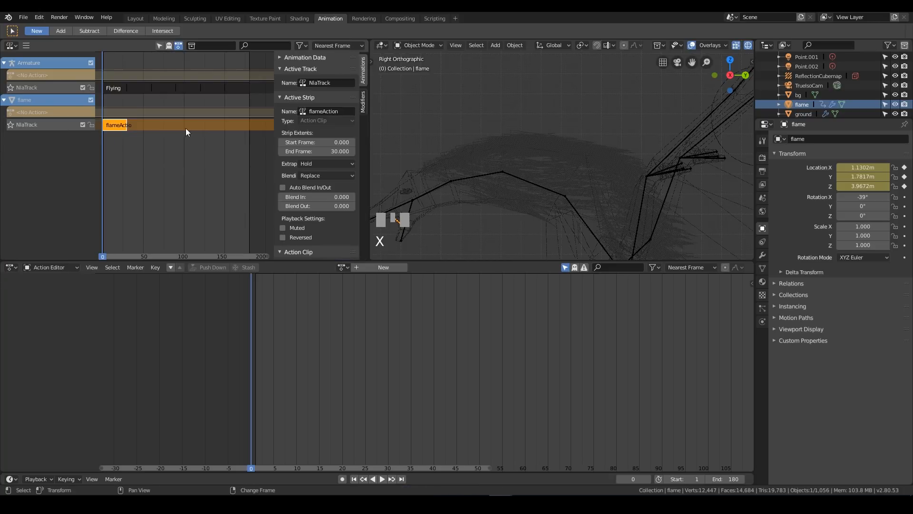
Set the new flameAction strip's repeat to 6, save the file, and play the animation in an enlarged viewport
{"action": "scroll", "coordinate": [328, 237], "scroll_direction": "down", "scroll_amount": 6}
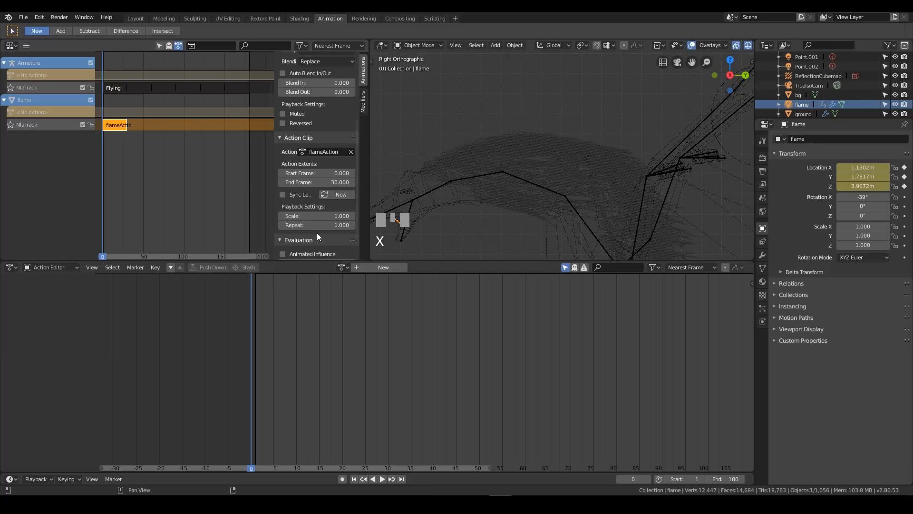
{"action": "type", "text": "6"}
{"action": "key", "text": "KP_Enter"}
{"action": "key", "text": "ctrl+s"}
{"action": "key", "text": "space"}
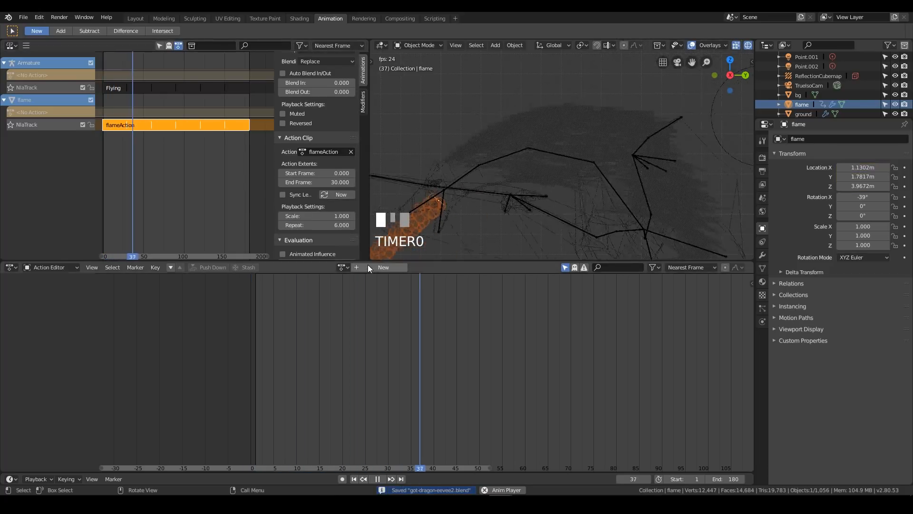
{"action": "left_click_drag", "start_coordinate": [338, 261], "coordinate": [340, 398]}
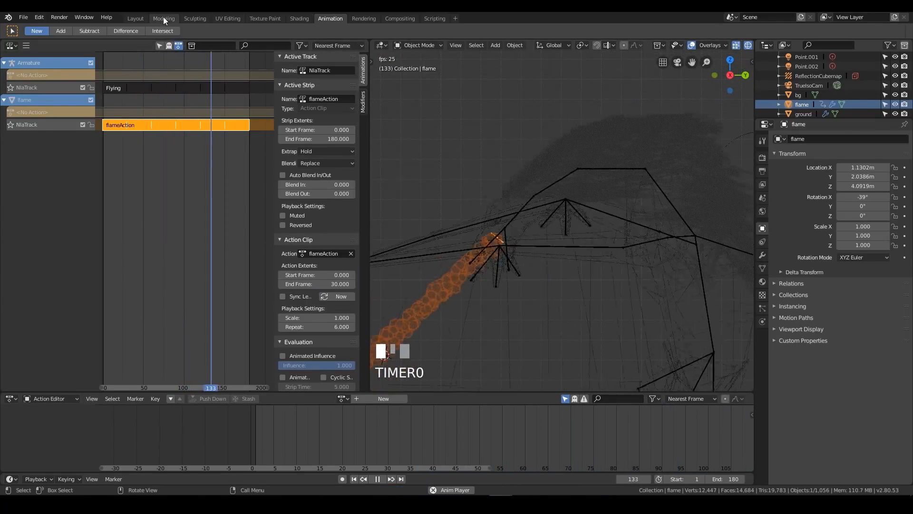
Review the playing animation in the Layout workspace with the overlays and sidebar hidden, and save the file
{"action": "left_click", "coordinate": [135, 18]}
{"action": "middle_click_drag", "start_coordinate": [347, 151], "coordinate": [461, 196]}
{"action": "left_click", "coordinate": [435, 194]}
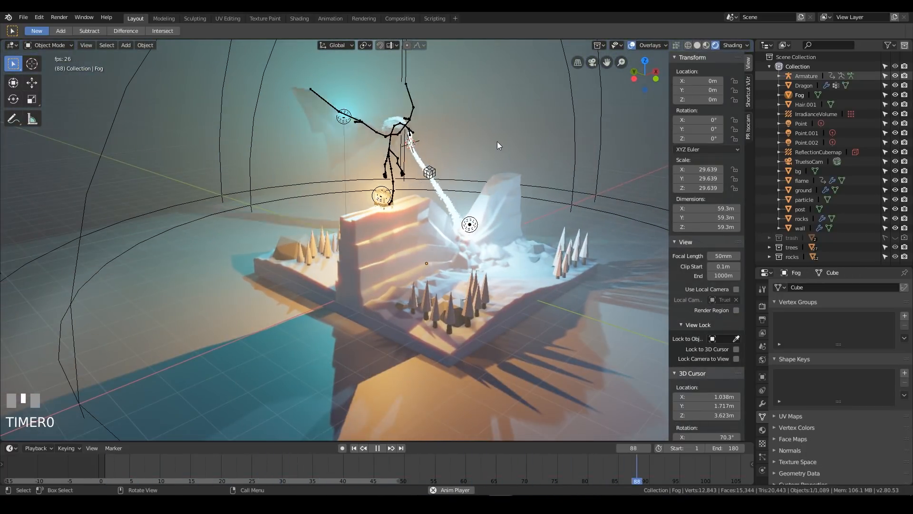
{"action": "key", "text": "shift+alt+z"}
{"action": "middle_click_drag", "start_coordinate": [433, 196], "coordinate": [460, 177]}
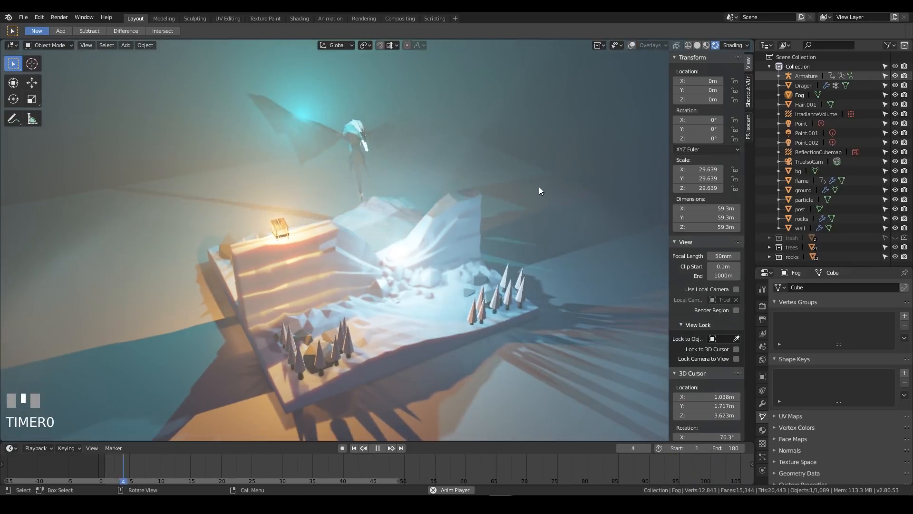
{"action": "key", "text": "n"}
{"action": "middle_click_drag", "start_coordinate": [446, 230], "coordinate": [464, 218]}
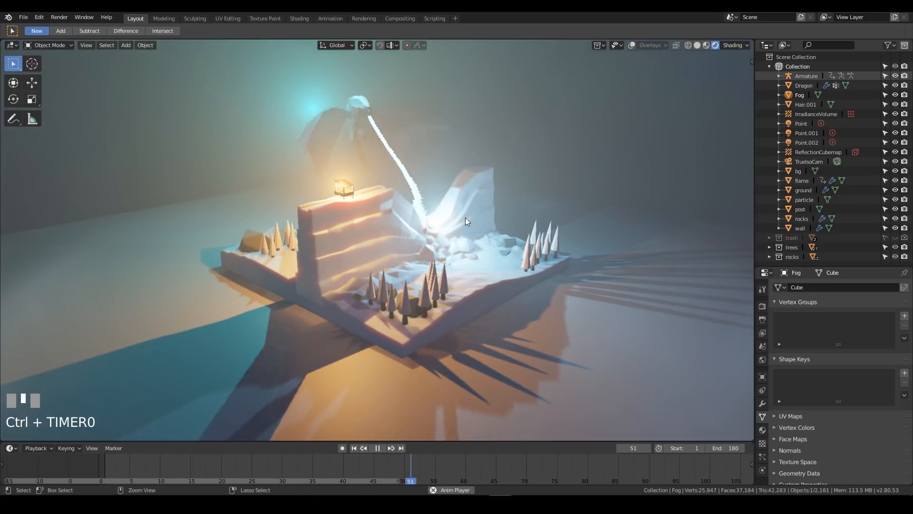
{"action": "key", "text": "ctrl+s"}
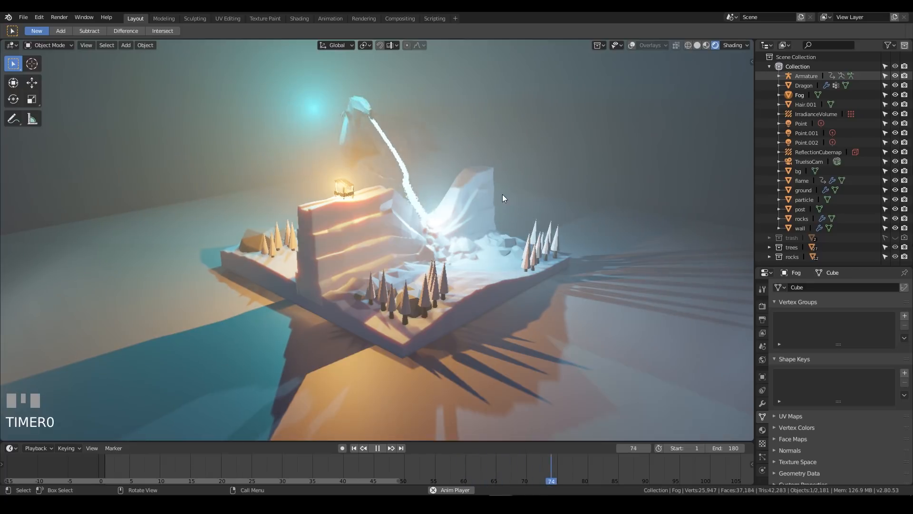
Inspect the playing diorama from the opposite side and turn the viewport overlays back on
{"action": "middle_click_drag", "start_coordinate": [516, 195], "coordinate": [376, 233]}
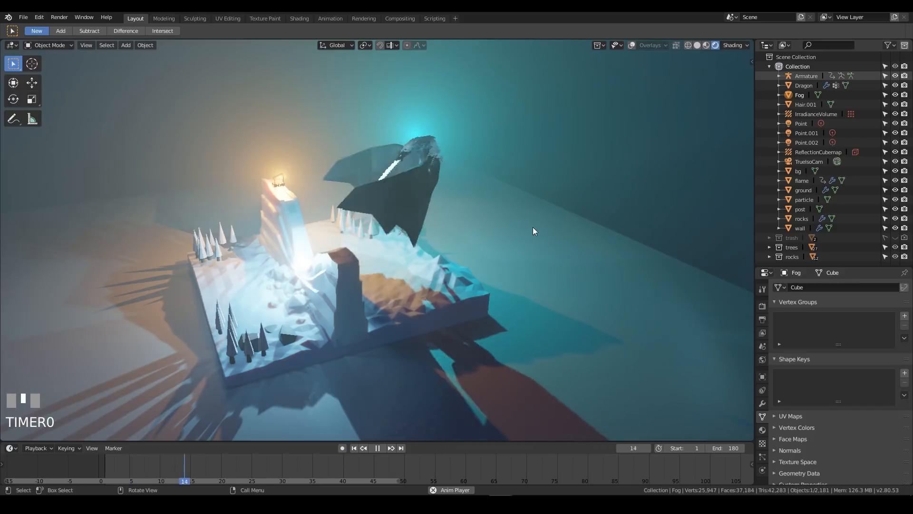
{"action": "middle_click_drag", "start_coordinate": [390, 252], "coordinate": [444, 259], "text": "shift"}
{"action": "left_click", "coordinate": [490, 310]}
{"action": "key", "text": "KP_Decimal"}
{"action": "scroll", "coordinate": [509, 304], "scroll_direction": "down", "scroll_amount": 3}
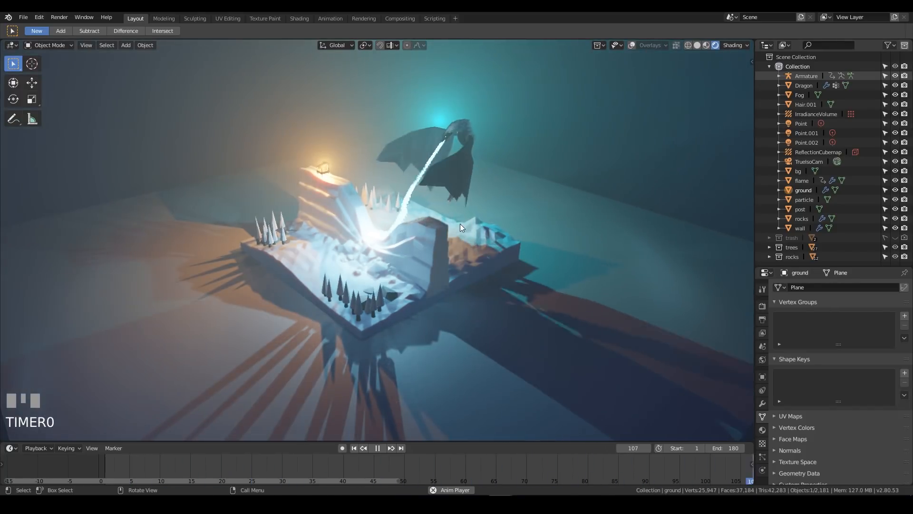
{"action": "left_click", "coordinate": [632, 44]}
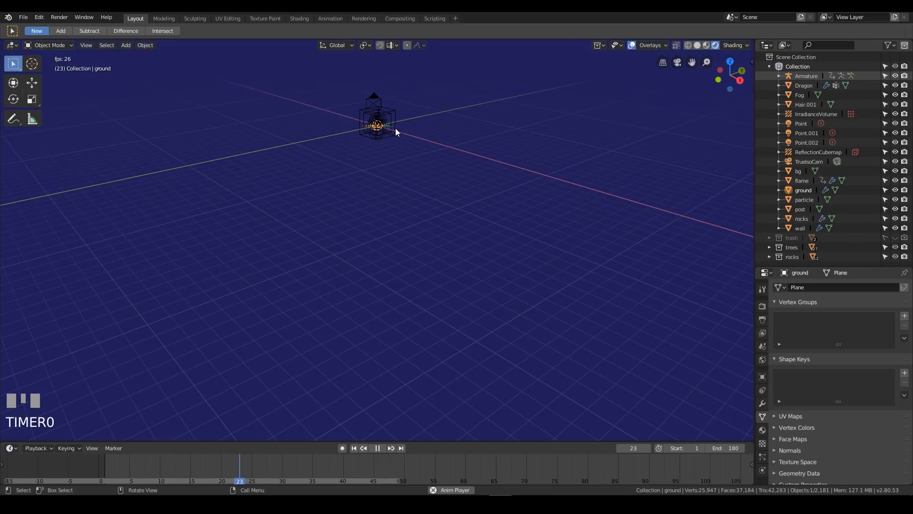
{"action": "key", "text": "KP_Decimal"}
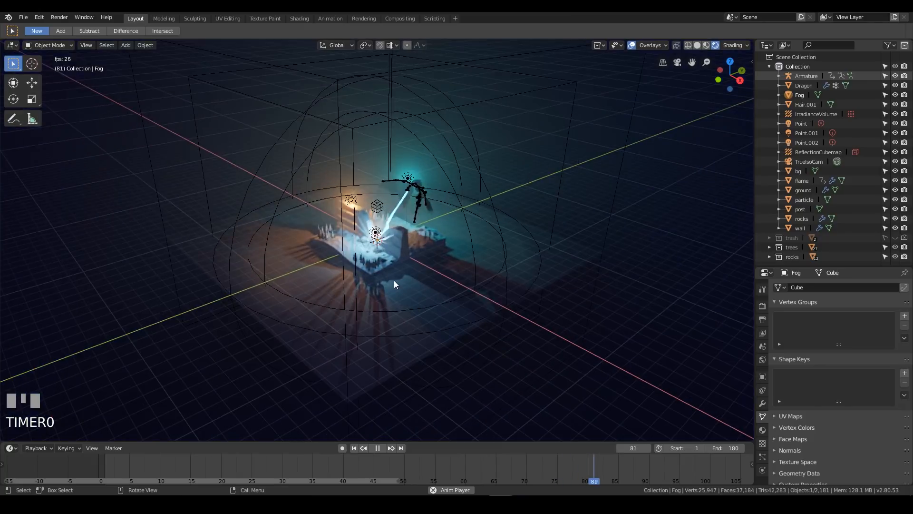
Add a camera at the world origin, stop the playback and set the current frame to 0
{"action": "scroll", "coordinate": [394, 280], "scroll_direction": "up", "scroll_amount": 3}
{"action": "scroll", "coordinate": [394, 281], "scroll_direction": "down", "scroll_amount": 12}
{"action": "scroll", "coordinate": [393, 270], "scroll_direction": "up", "scroll_amount": 6}
{"action": "key", "text": "shift+a"}
{"action": "mouse_move", "coordinate": [394, 269]}
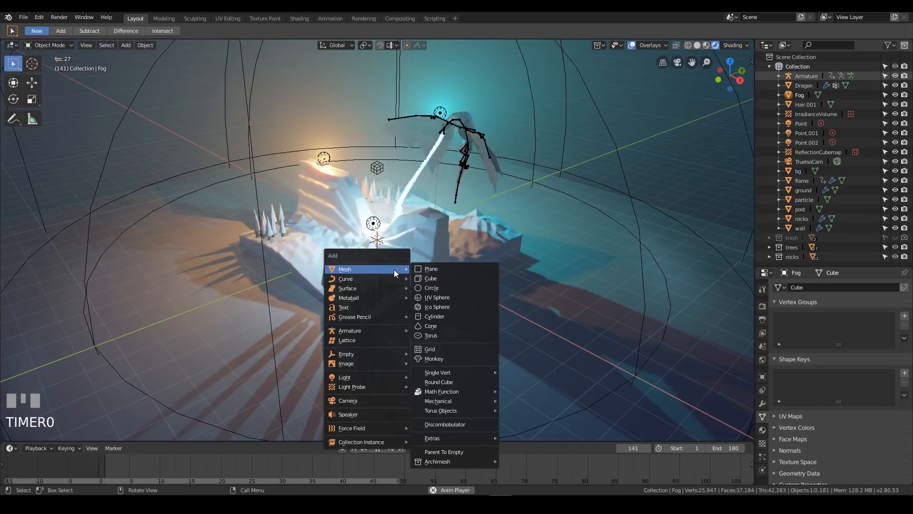
{"action": "left_click", "coordinate": [385, 400]}
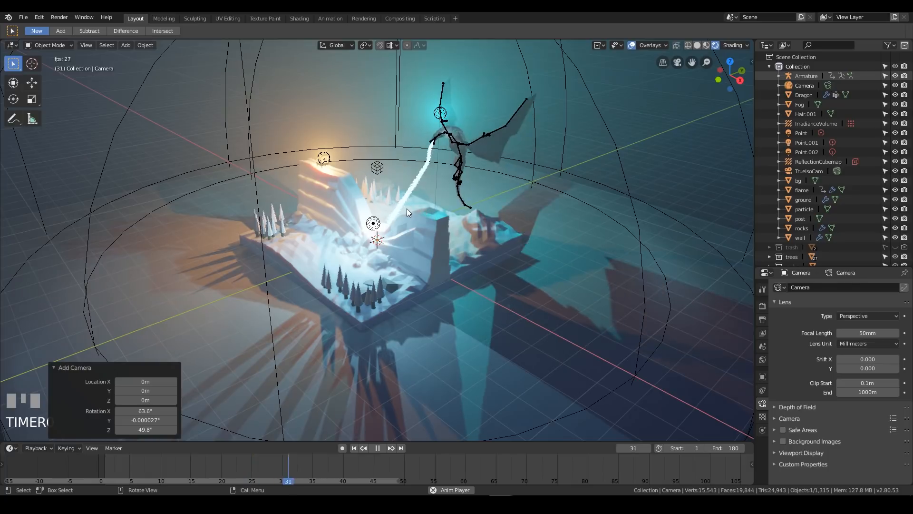
{"action": "key", "text": "space"}
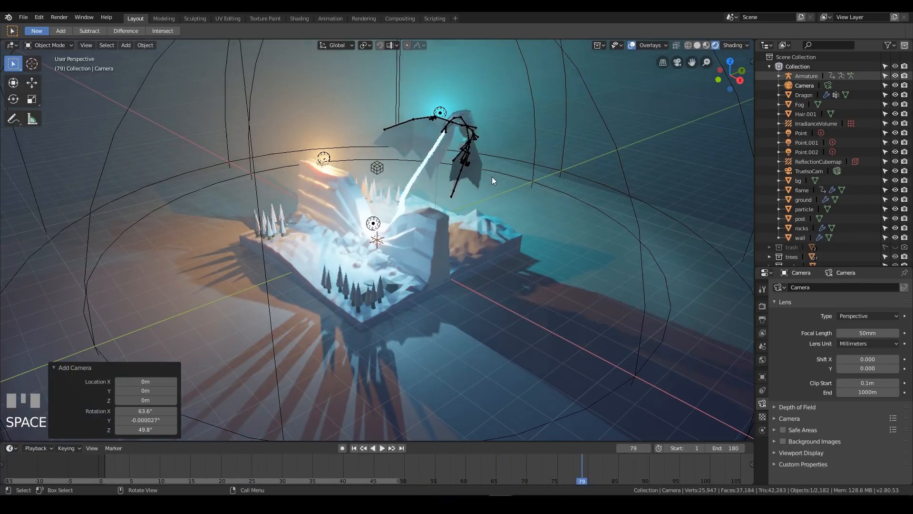
{"action": "right_click_drag", "start_coordinate": [430, 464], "coordinate": [86, 463]}
{"action": "key", "text": "space"}
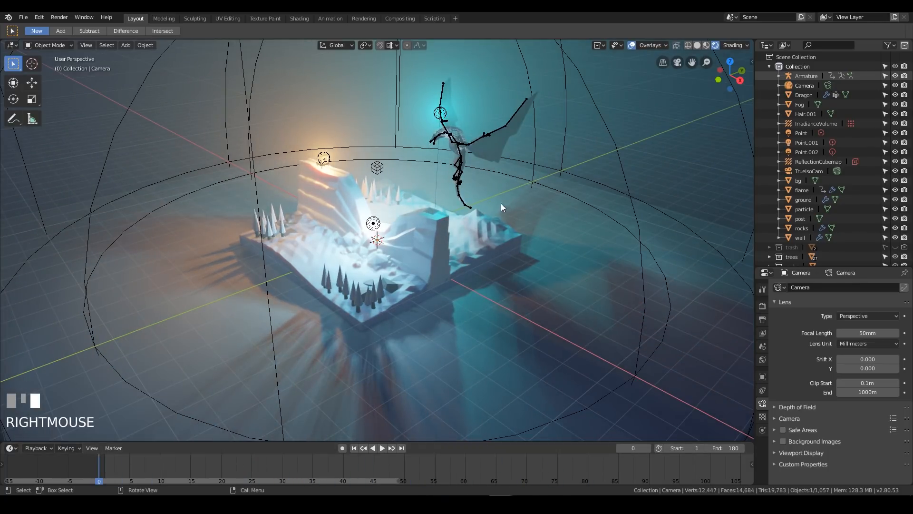
Switch to wireframe shading, clear the new camera's rotation and rotate it about 76° around the global X axis
{"action": "mouse_move", "coordinate": [482, 253]}
{"action": "middle_mouse_down"}
{"action": "mouse_move", "coordinate": [438, 223]}
{"action": "mouse_move", "coordinate": [446, 239]}
{"action": "middle_mouse_up"}
{"action": "key", "text": "shift+z"}
{"action": "mouse_move", "coordinate": [453, 190]}
{"action": "middle_mouse_down"}
{"action": "mouse_move", "coordinate": [383, 175]}
{"action": "mouse_move", "coordinate": [432, 190]}
{"action": "middle_mouse_up"}
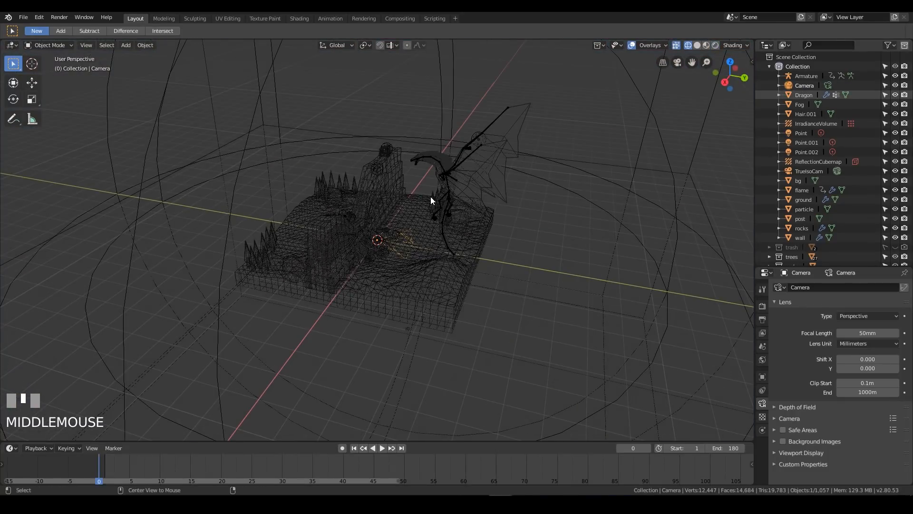
{"action": "key", "text": "alt+r"}
{"action": "middle_click_drag", "start_coordinate": [421, 253], "coordinate": [510, 313]}
{"action": "key", "text": "r"}
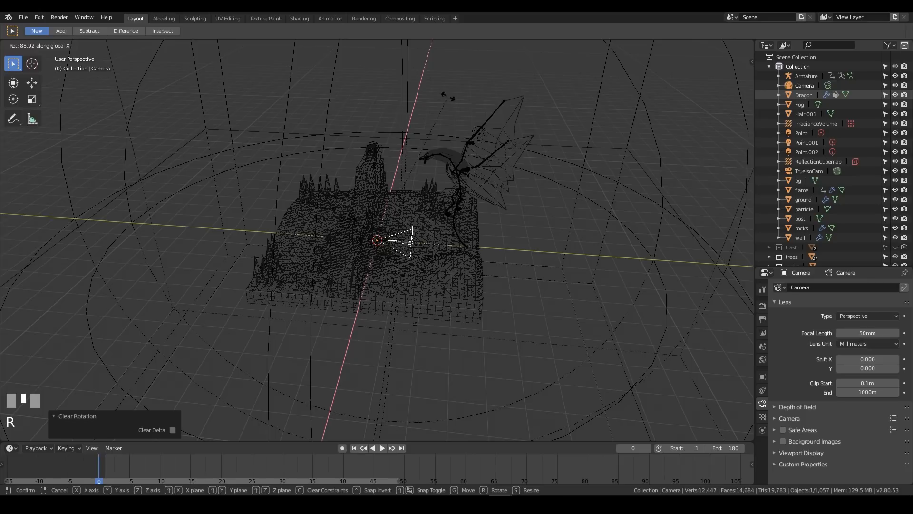
{"action": "left_click", "coordinate": [455, 143]}
Move the new camera about -13 m along the global Y axis from the top view, and look through the scene's active camera
{"action": "middle_click_drag", "start_coordinate": [378, 197], "coordinate": [507, 239]}
{"action": "key", "text": "KP_7"}
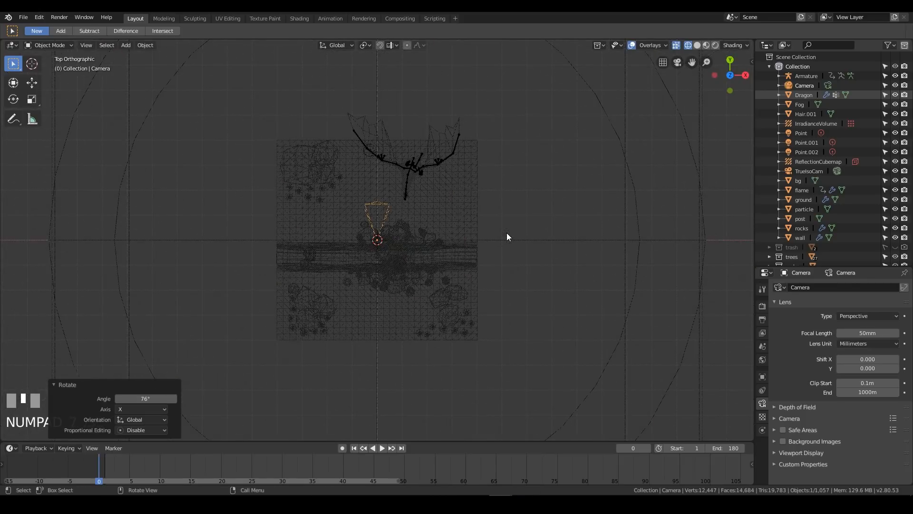
{"action": "scroll", "coordinate": [425, 282], "scroll_direction": "down", "scroll_amount": 6}
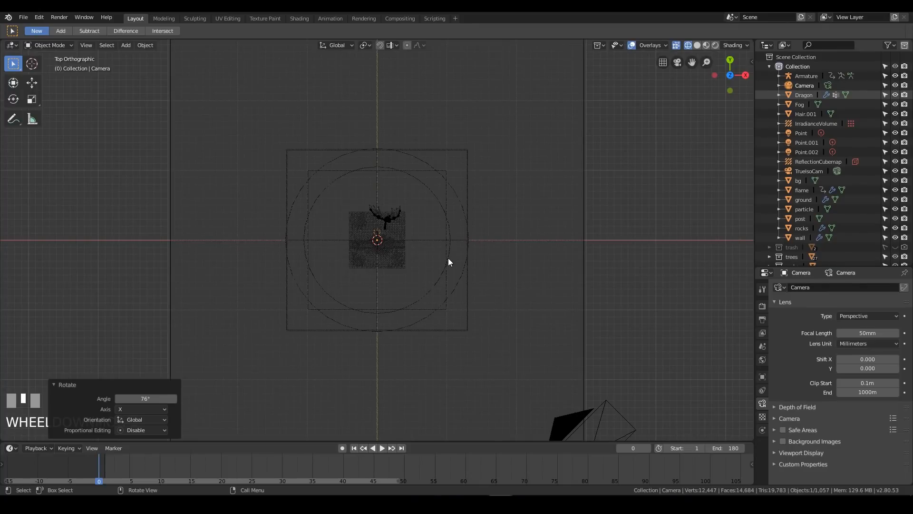
{"action": "key", "text": "g"}
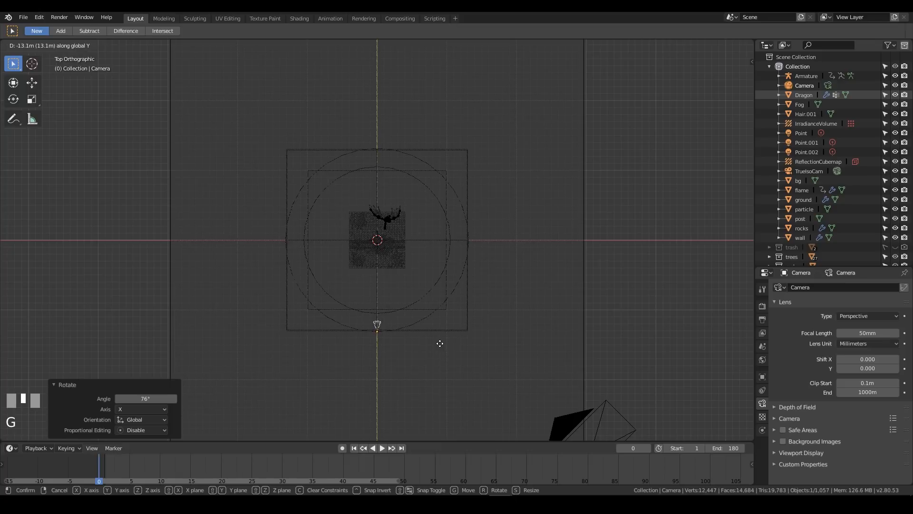
{"action": "left_click", "coordinate": [439, 342]}
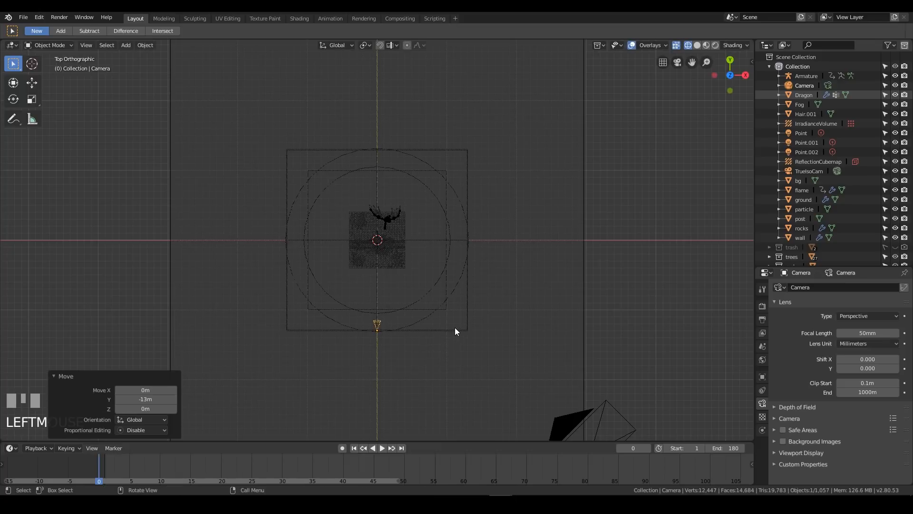
{"action": "key", "text": "KP_0"}
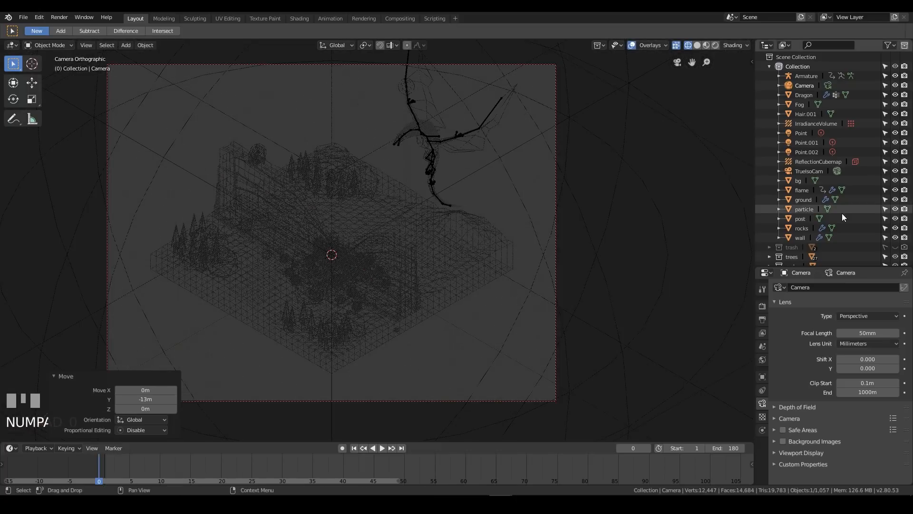
Set the new perspective camera, Camera, as the scene's active camera in place of TrueIsoCam
{"action": "left_click", "coordinate": [763, 333]}
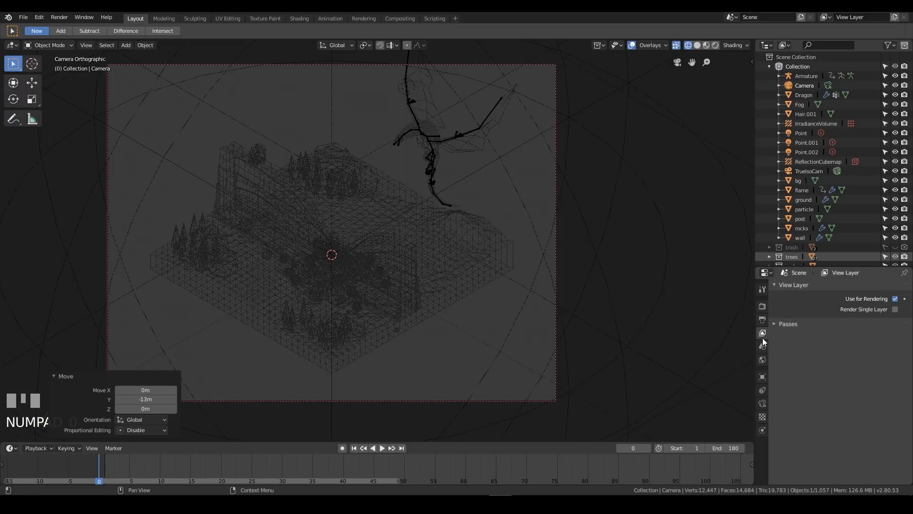
{"action": "left_click", "coordinate": [762, 344]}
{"action": "left_click", "coordinate": [874, 300]}
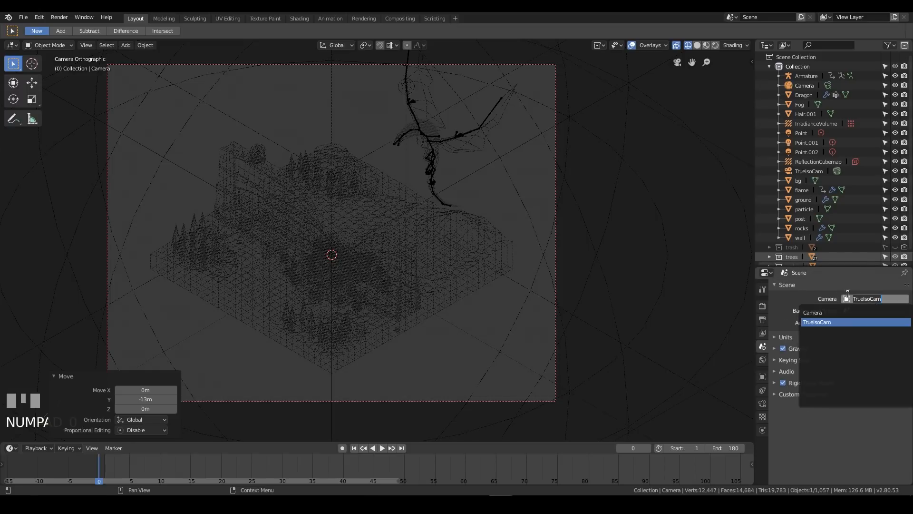
{"action": "left_click", "coordinate": [828, 312]}
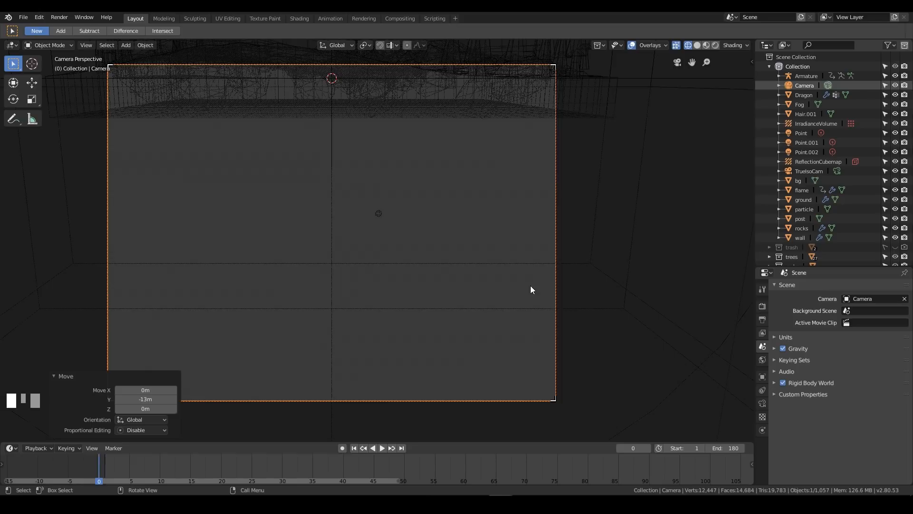
Try raising the camera about 4.46 m along global Z and pulling it back along global Y, and undo the raise
{"action": "key", "text": "g"}
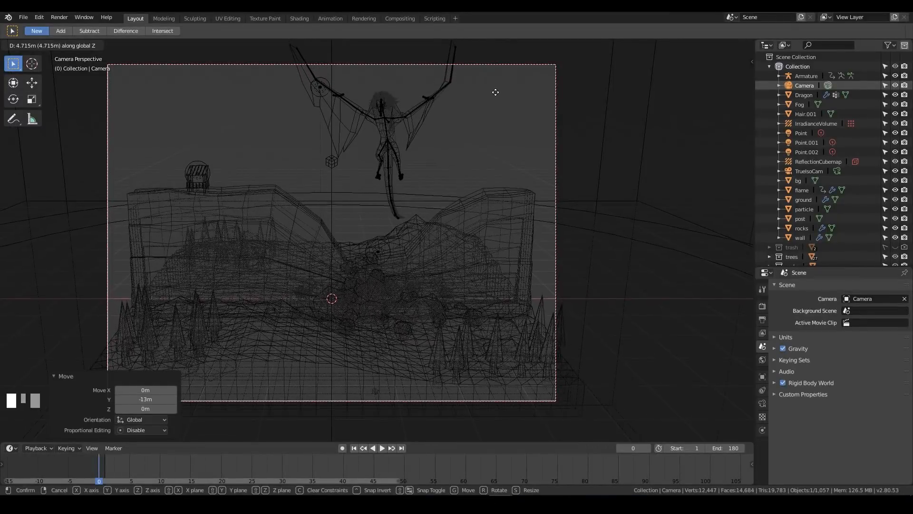
{"action": "left_click", "coordinate": [492, 128]}
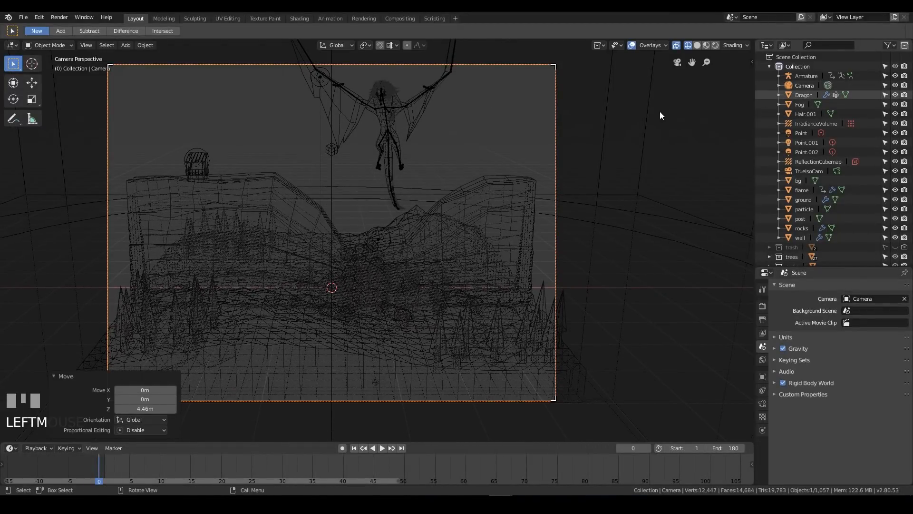
{"action": "key", "text": "KP_7"}
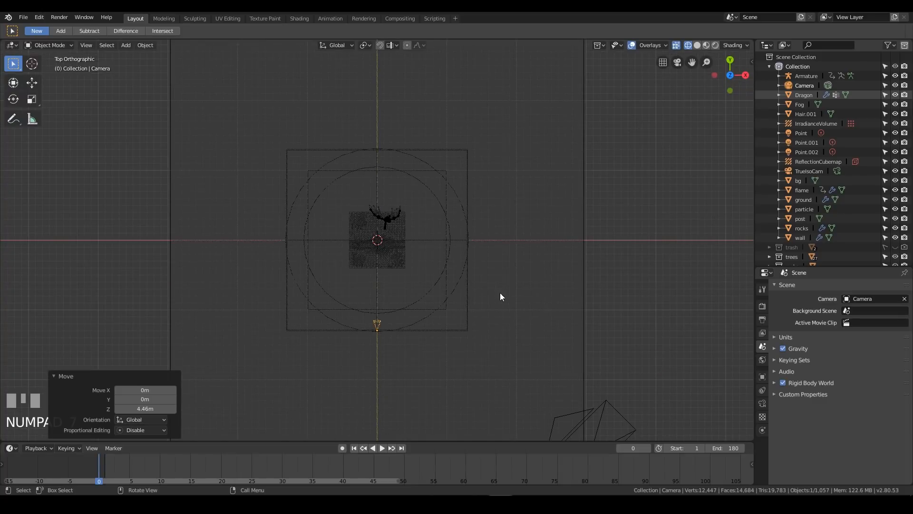
{"action": "key", "text": "KP_0"}
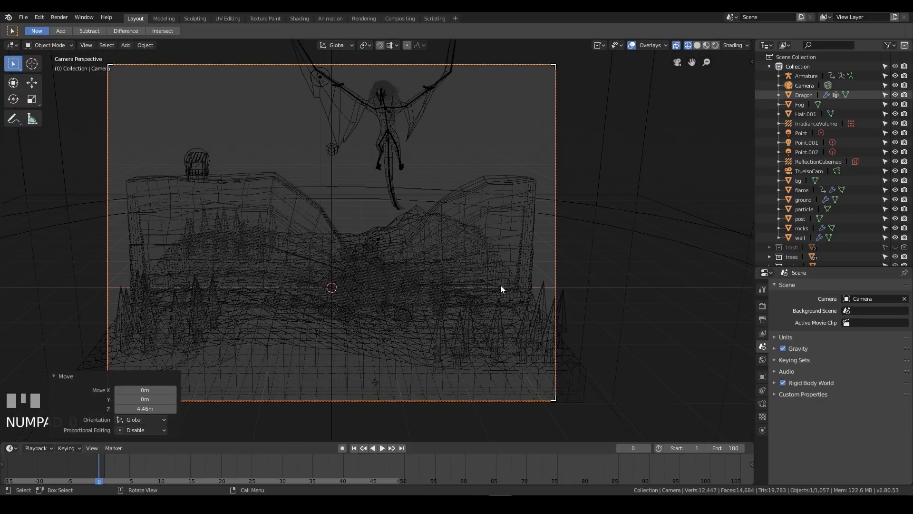
{"action": "key", "text": "g"}
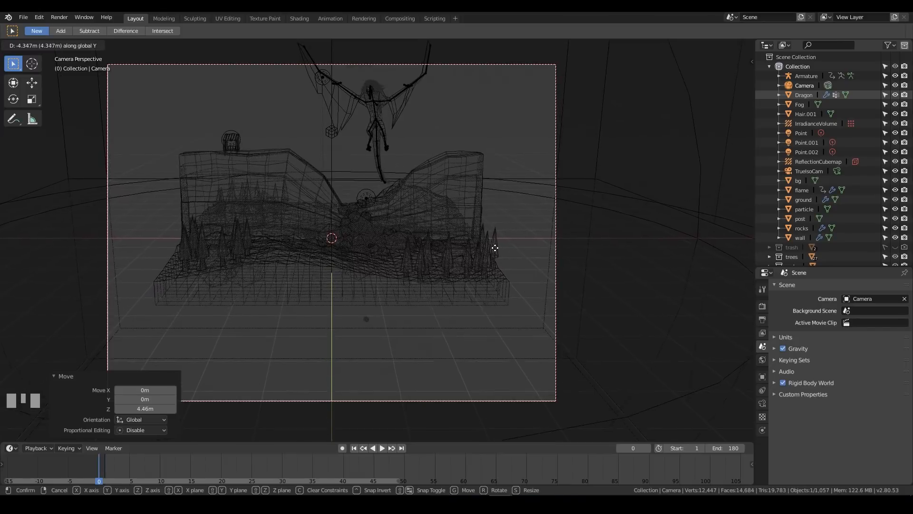
{"action": "key", "text": "Escape"}
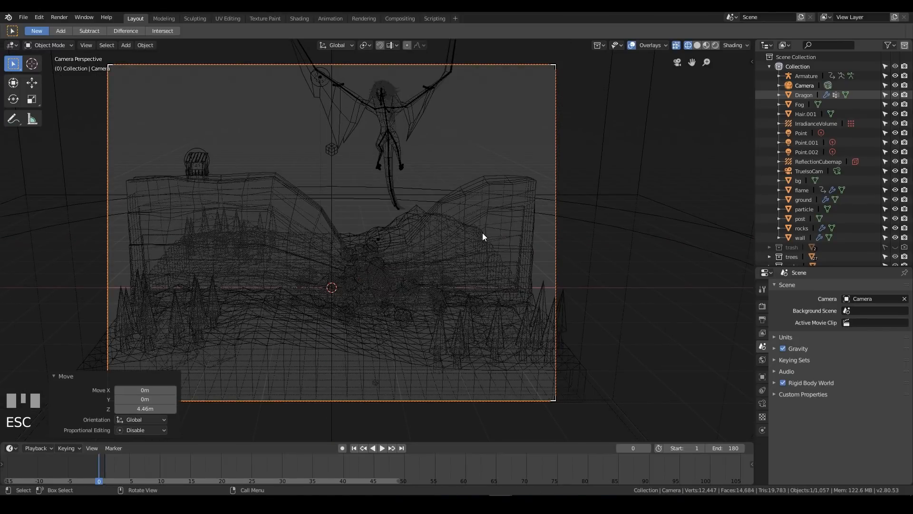
{"action": "key", "text": "ctrl+z"}
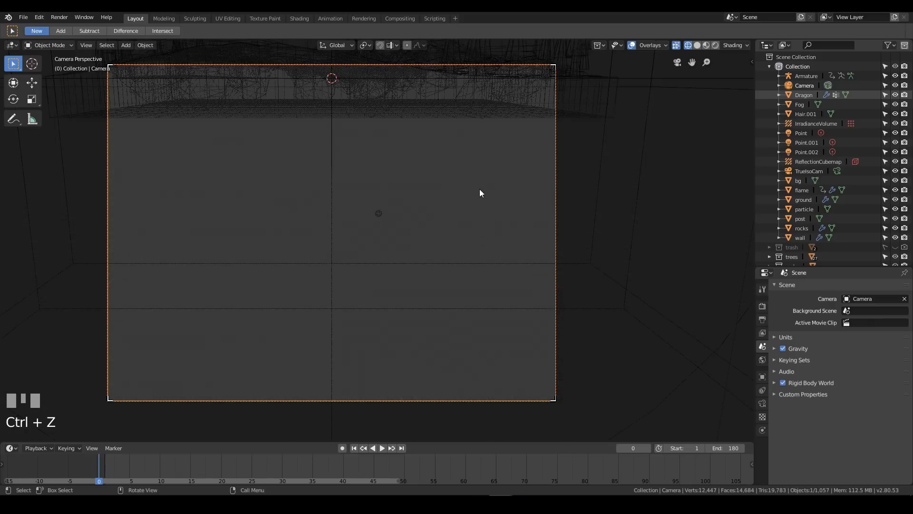
Add a Bezier circle at the world origin from the top view
{"action": "middle_click_drag", "start_coordinate": [473, 176], "coordinate": [486, 226]}
{"action": "scroll", "coordinate": [475, 168], "scroll_direction": "down", "scroll_amount": 3}
{"action": "key", "text": "KP_7"}
{"action": "key", "text": "shift+a"}
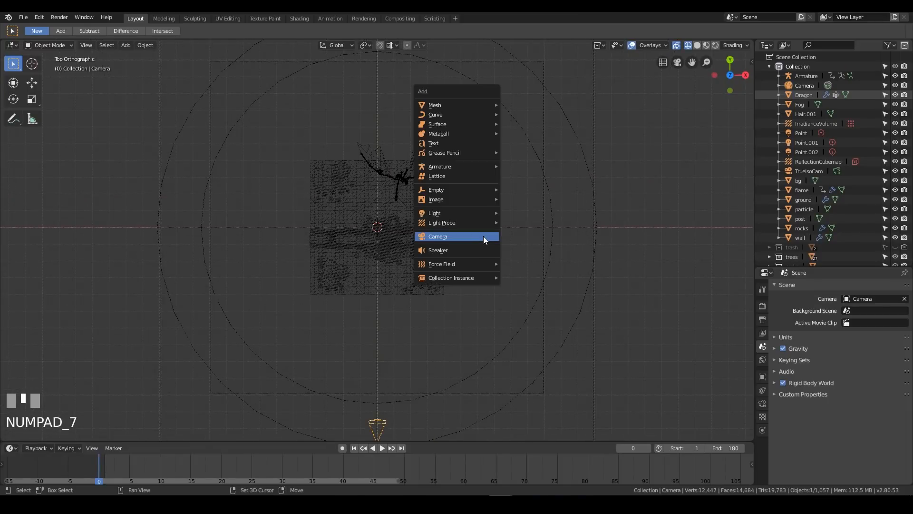
{"action": "mouse_move", "coordinate": [459, 114]}
{"action": "left_click", "coordinate": [529, 126]}
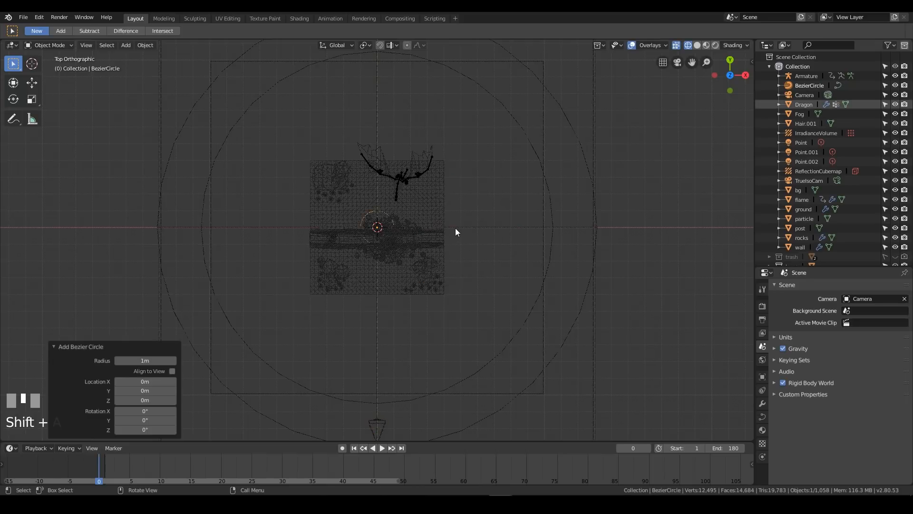
Scale the circle's control points in Edit Mode by about 13.146 so the curve reaches the camera
{"action": "key", "text": "s"}
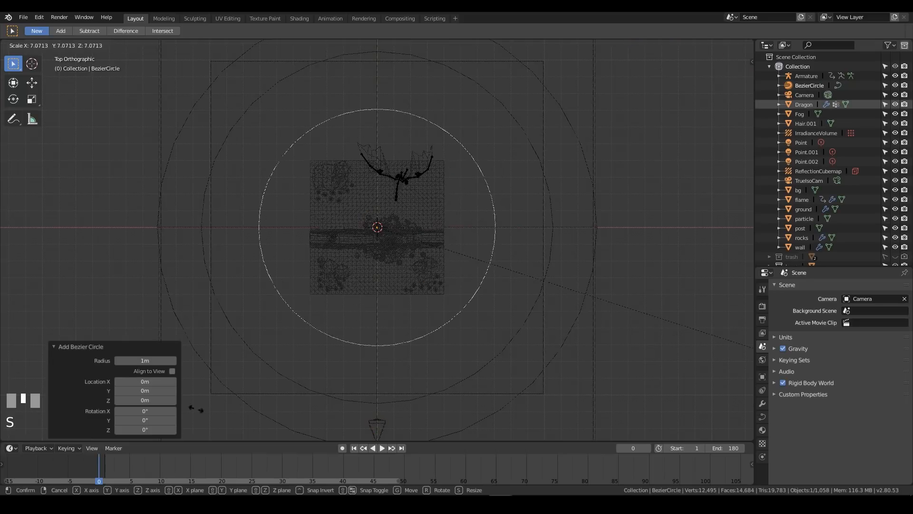
{"action": "left_click", "coordinate": [382, 381]}
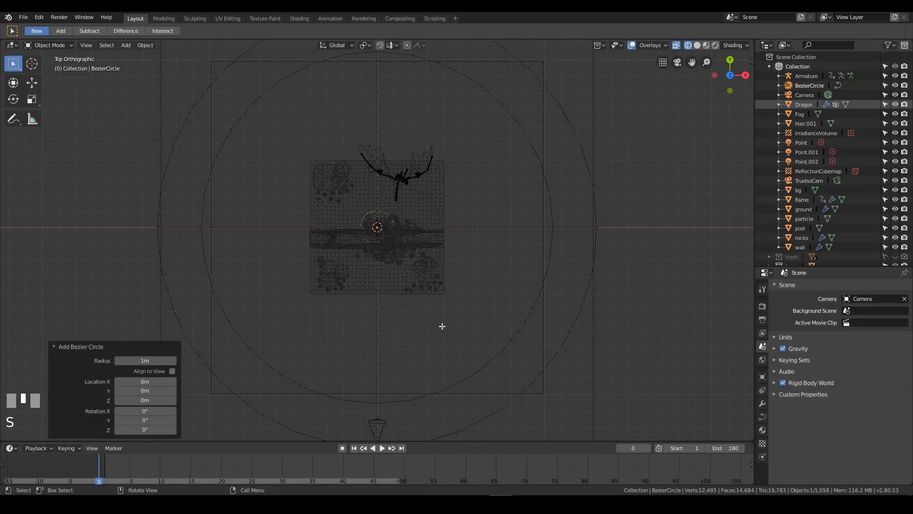
{"action": "key", "text": "Tab"}
{"action": "key", "text": "s"}
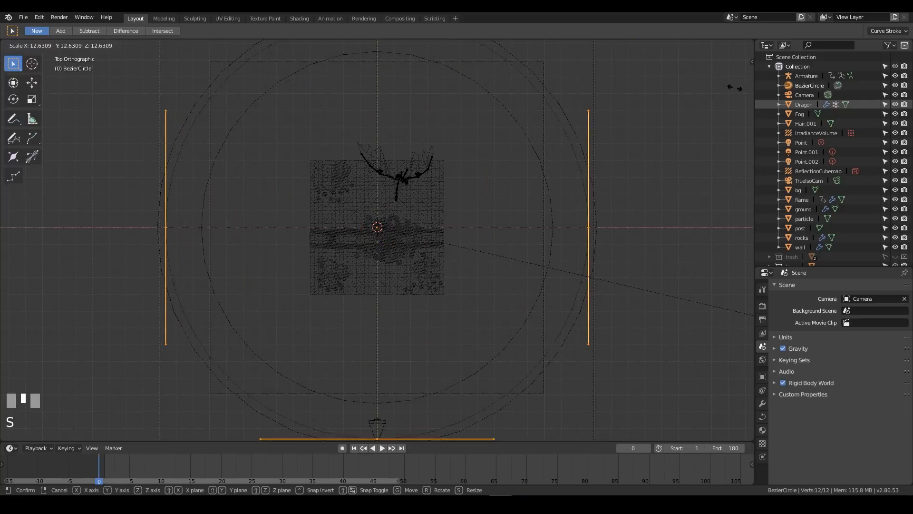
{"action": "left_click", "coordinate": [753, 318]}
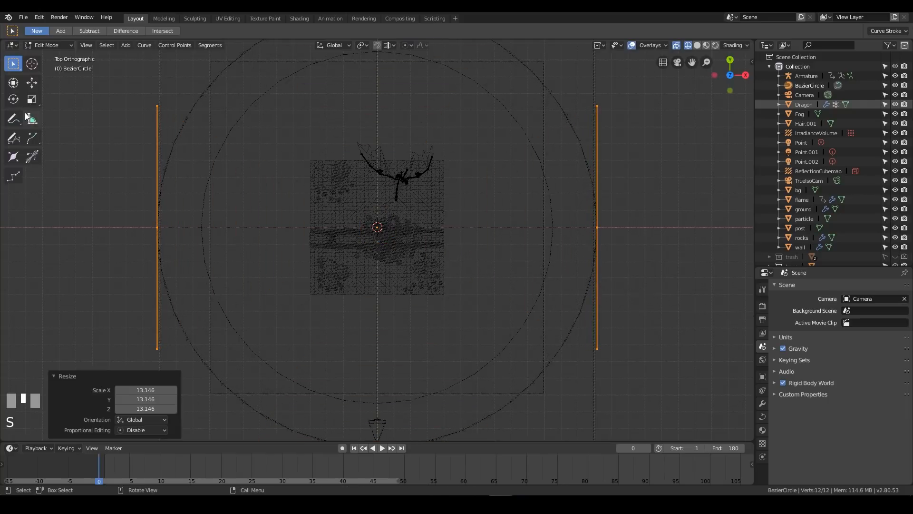
Fine-tune the circle's size by a factor of about 0.987 to pass through the camera's origin, and return to Object Mode
{"action": "middle_click_drag", "start_coordinate": [383, 436], "coordinate": [398, 300], "text": "shift"}
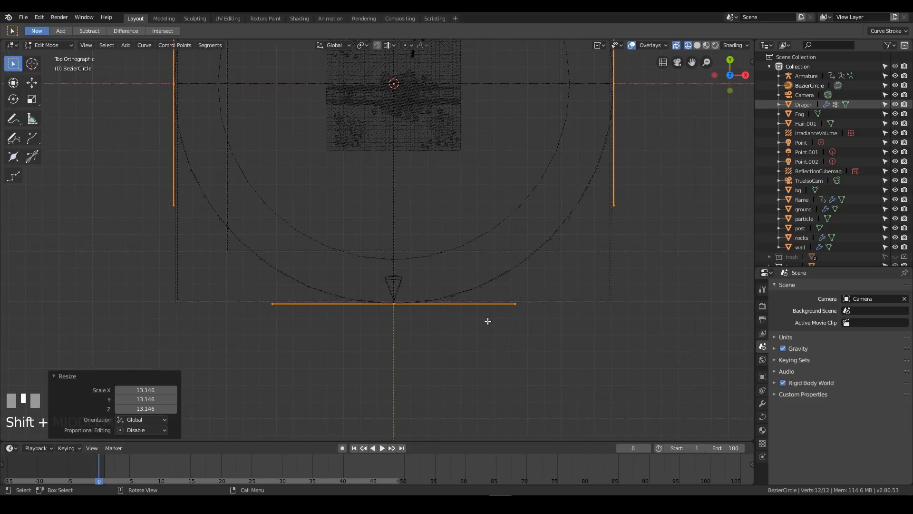
{"action": "scroll", "coordinate": [488, 321], "scroll_direction": "up", "scroll_amount": 5}
{"action": "middle_click_drag", "start_coordinate": [473, 350], "coordinate": [461, 288], "text": "shift"}
{"action": "key", "text": "s"}
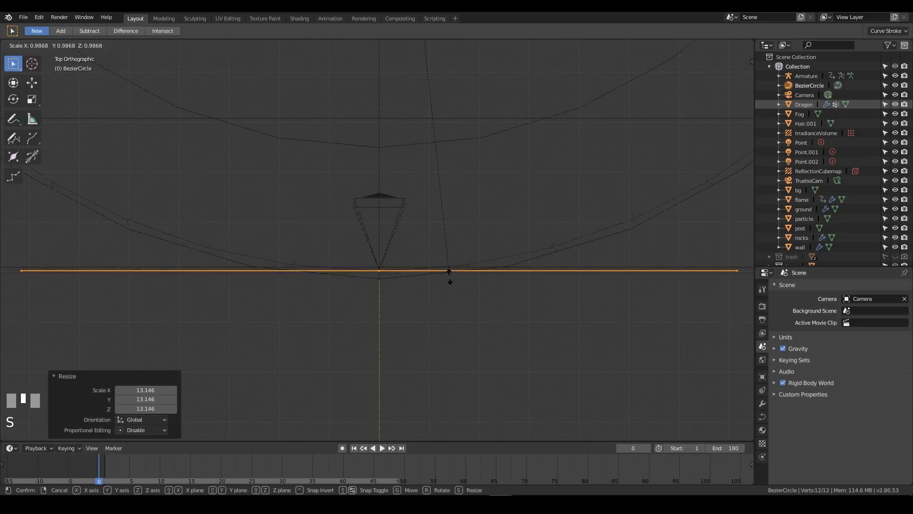
{"action": "left_click", "coordinate": [449, 276]}
{"action": "scroll", "coordinate": [436, 160], "scroll_direction": "down", "scroll_amount": 9}
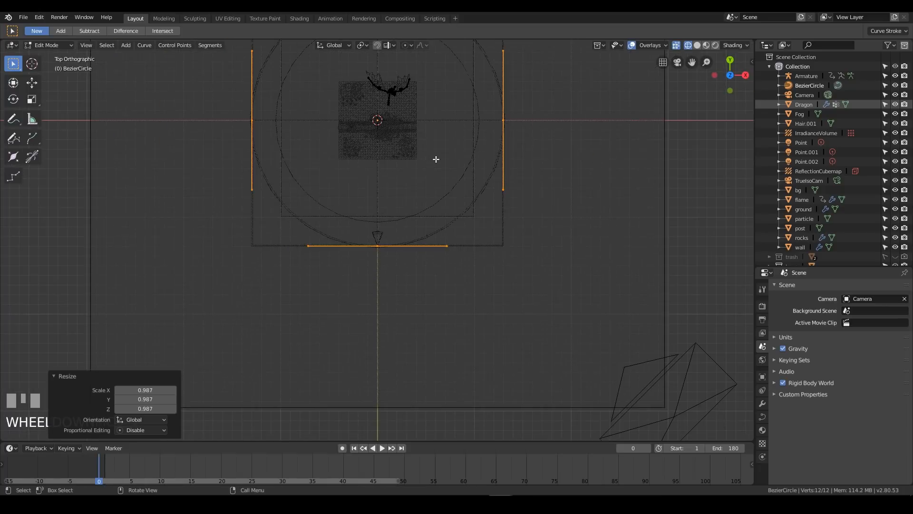
{"action": "middle_click_drag", "start_coordinate": [410, 187], "coordinate": [406, 263], "text": "shift"}
{"action": "key", "text": "Tab"}
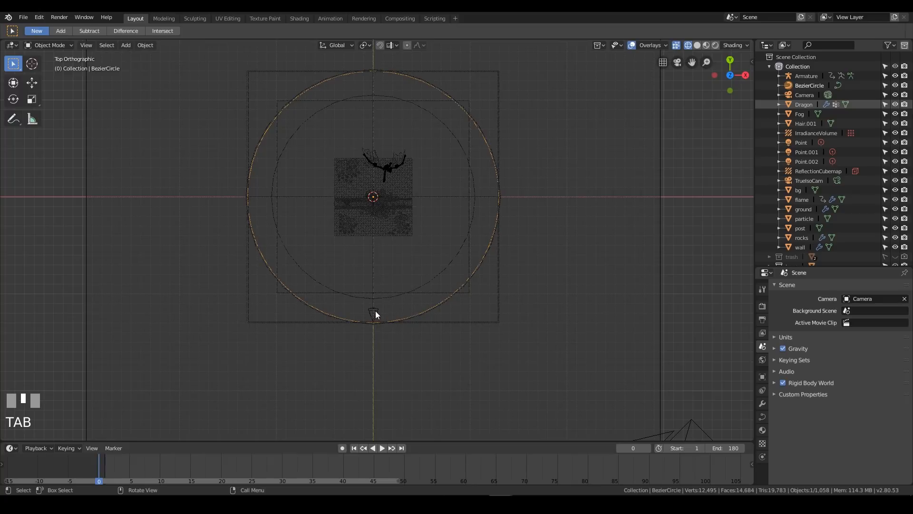
Parent the camera to the Bezier circle with Follow Path and play the animation to check its motion
{"action": "left_click", "coordinate": [397, 325]}
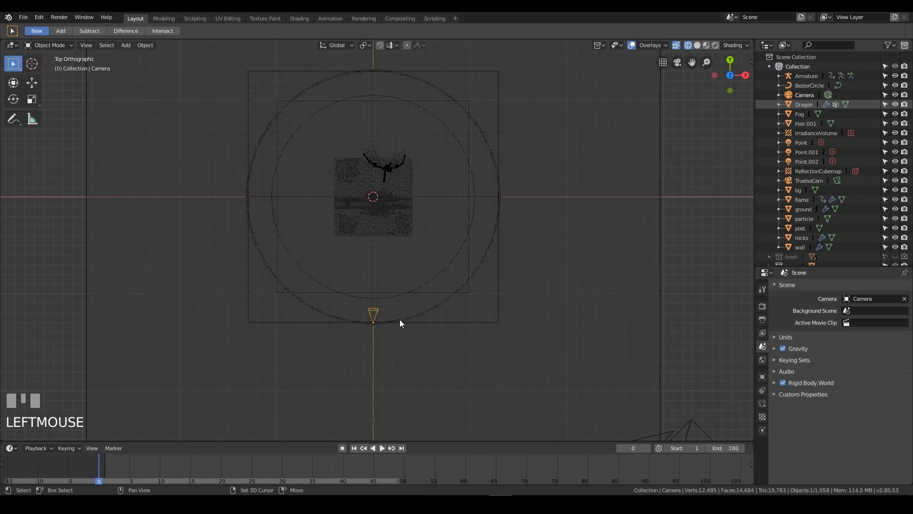
{"action": "left_click", "coordinate": [399, 321], "text": "shift"}
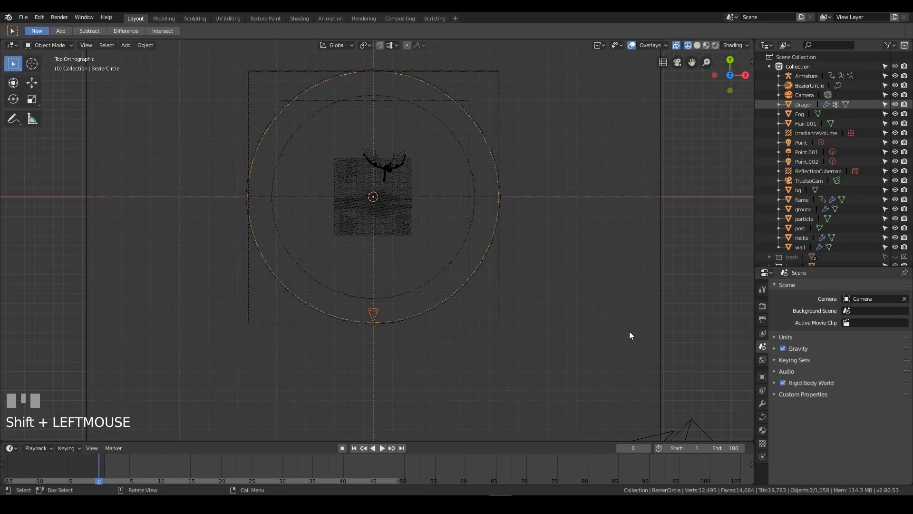
{"action": "key", "text": "ctrl+p"}
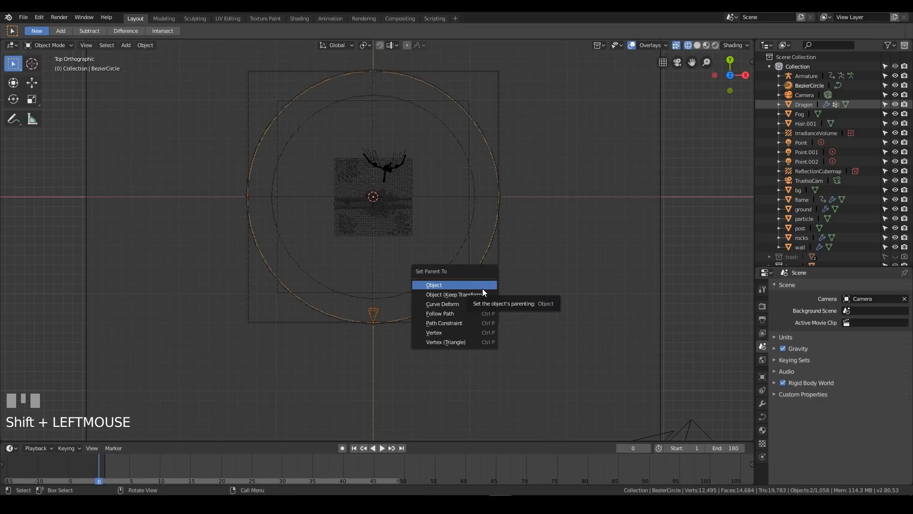
{"action": "left_click", "coordinate": [458, 315]}
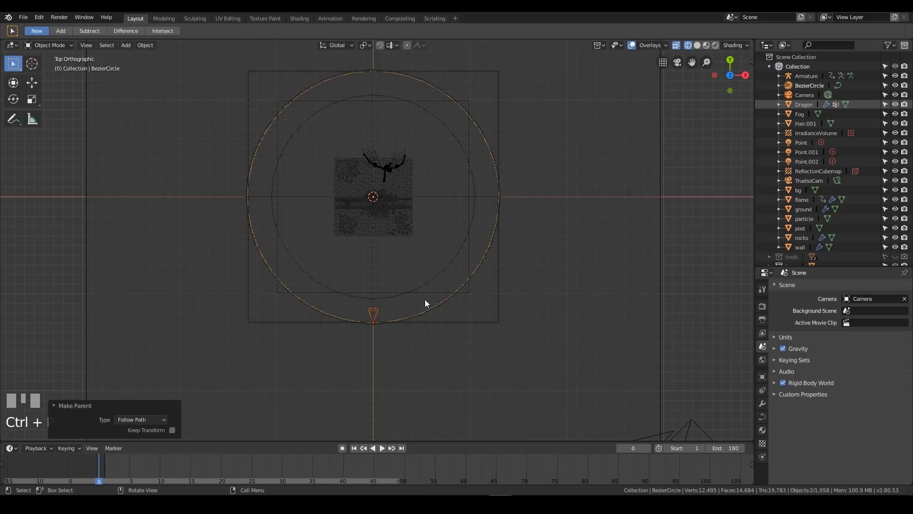
{"action": "key", "text": "space"}
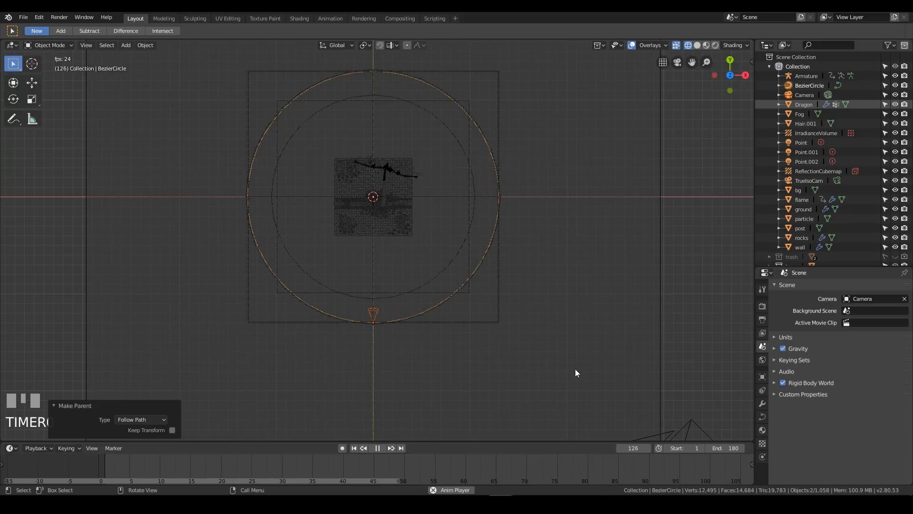
{"action": "key", "text": "space"}
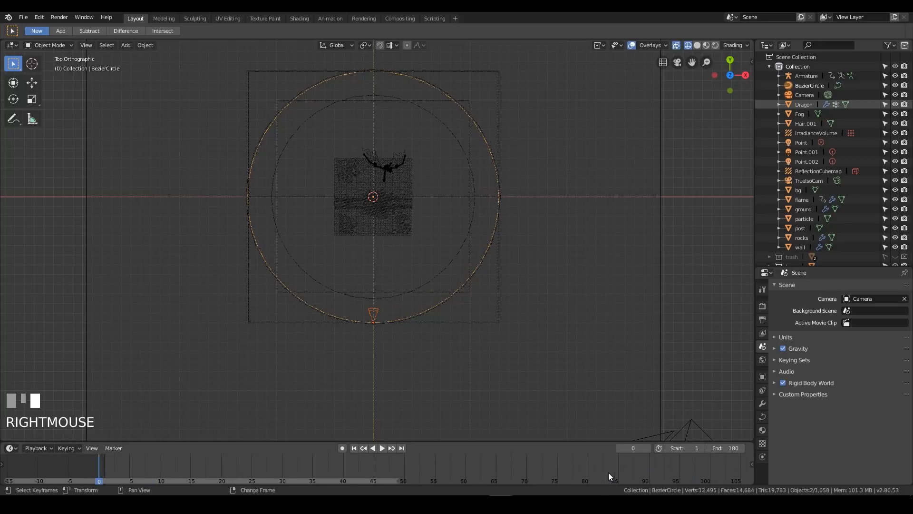
Set the Bezier circle's path animation to 180 frames and preview the motion from the top and through the camera
{"action": "scroll", "coordinate": [578, 459], "scroll_direction": "down", "scroll_amount": 6}
{"action": "scroll", "coordinate": [569, 468], "scroll_direction": "up", "scroll_amount": 3}
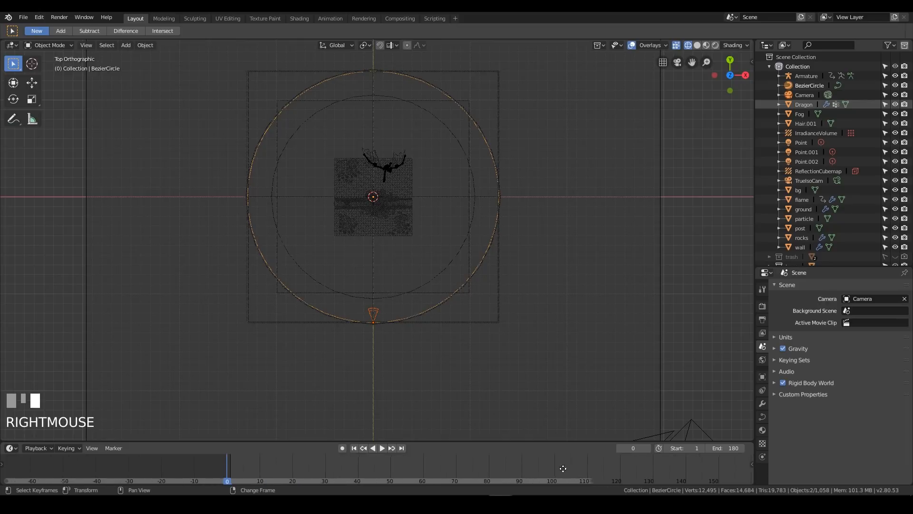
{"action": "left_click", "coordinate": [420, 316]}
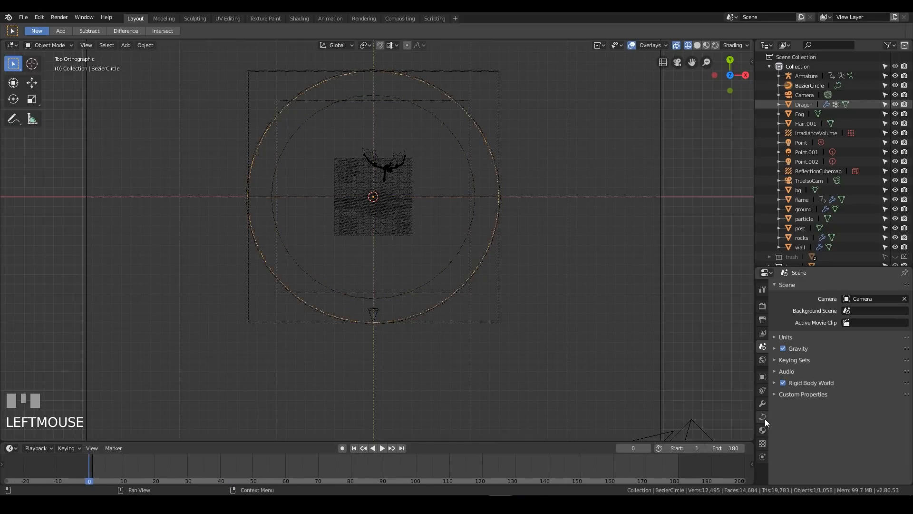
{"action": "left_click", "coordinate": [762, 417]}
{"action": "scroll", "coordinate": [811, 430], "scroll_direction": "down", "scroll_amount": 3}
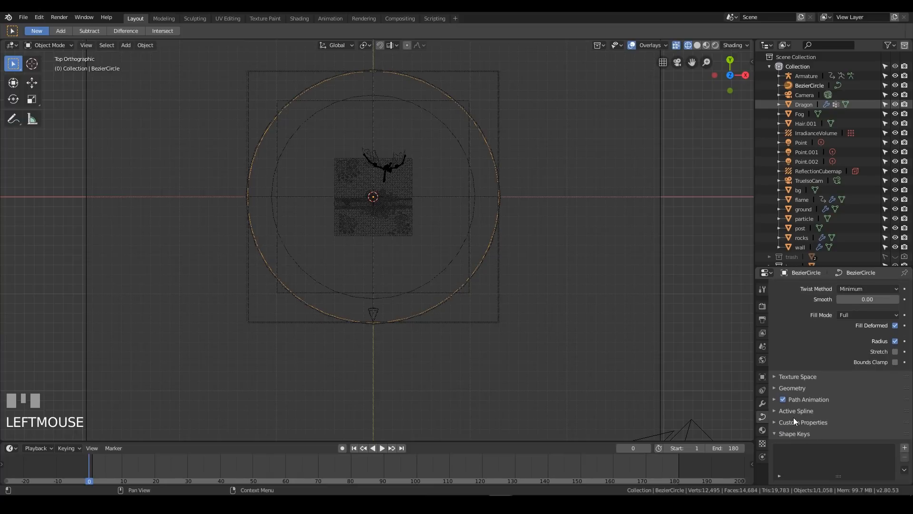
{"action": "left_click", "coordinate": [803, 398]}
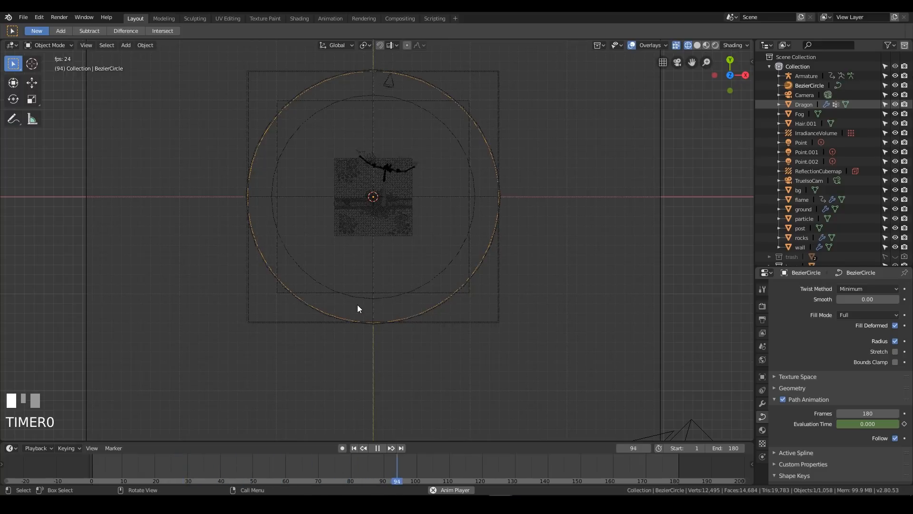
{"action": "key", "text": "KP_0"}
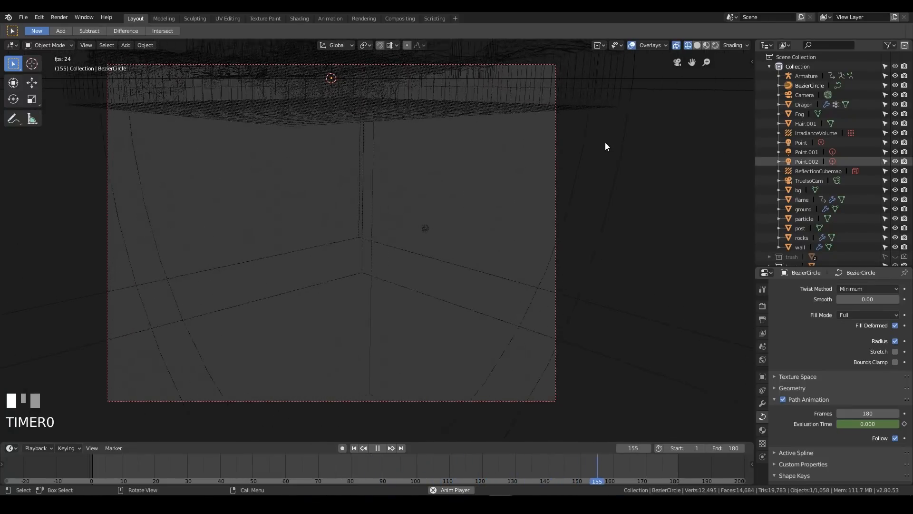
{"action": "left_click", "coordinate": [804, 95]}
{"action": "key", "text": "g"}
{"action": "key", "text": "z"}
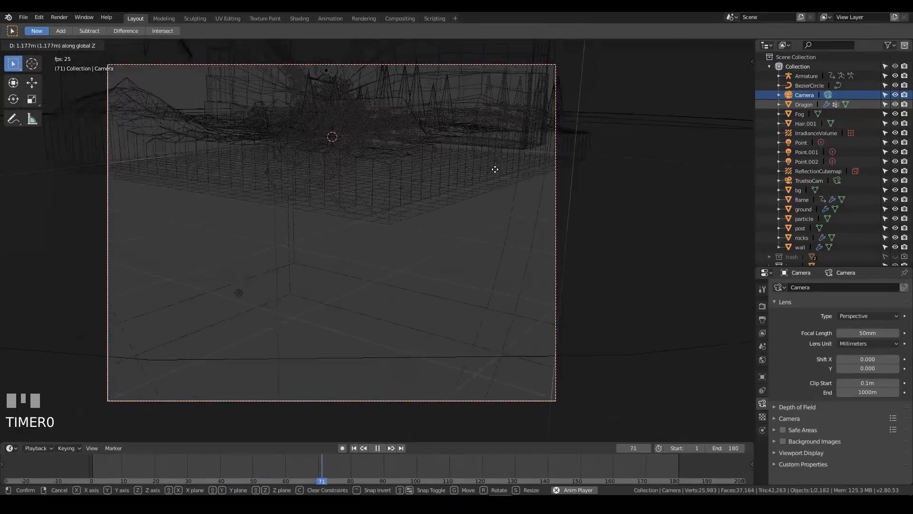
{"action": "left_click", "coordinate": [496, 176]}
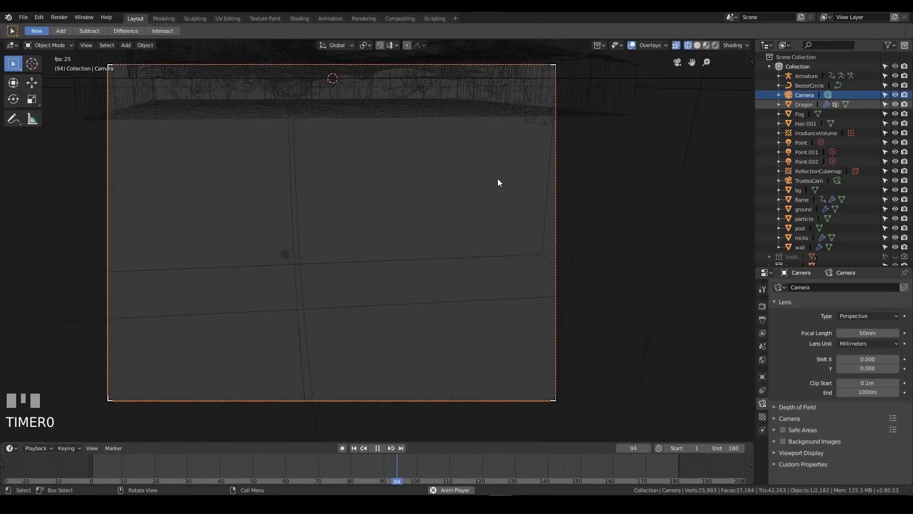
Raise the Bezier circle about 3.59 m along global Z to lift the camera's orbit
{"action": "left_click", "coordinate": [809, 85]}
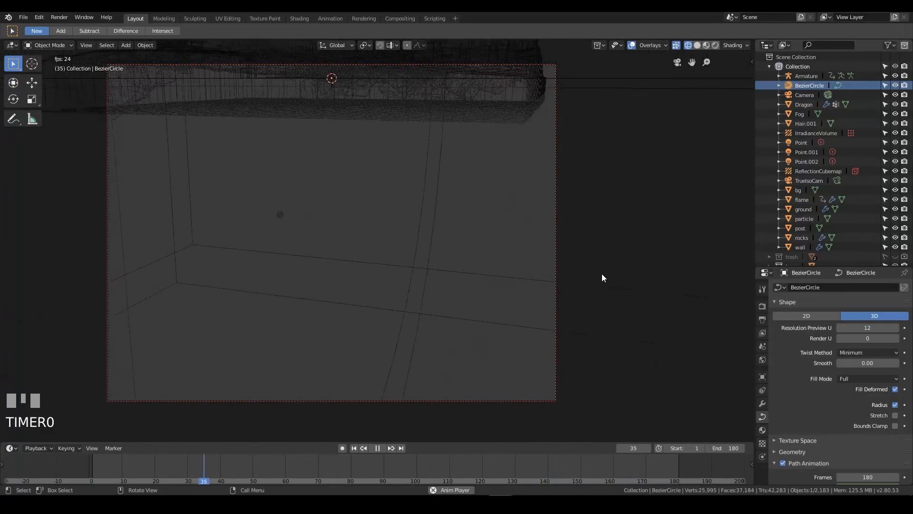
{"action": "key", "text": "g"}
{"action": "key", "text": "z"}
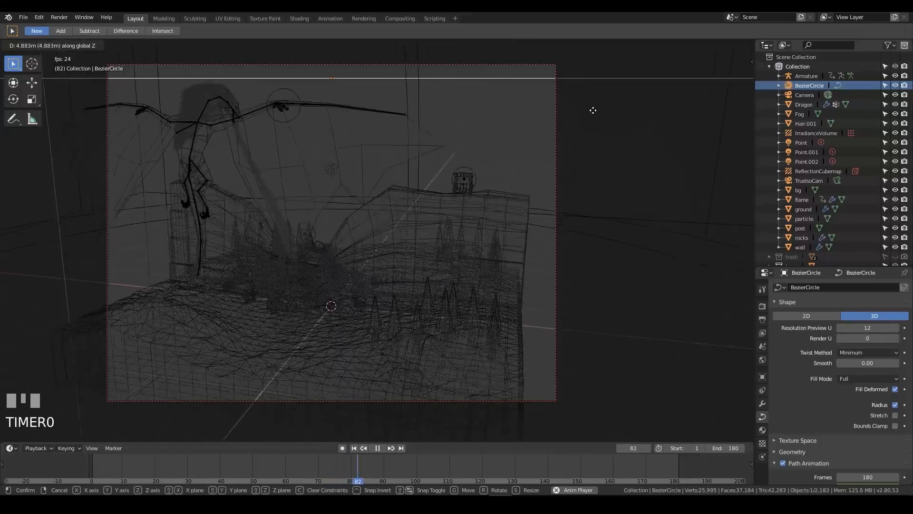
{"action": "left_click", "coordinate": [594, 155]}
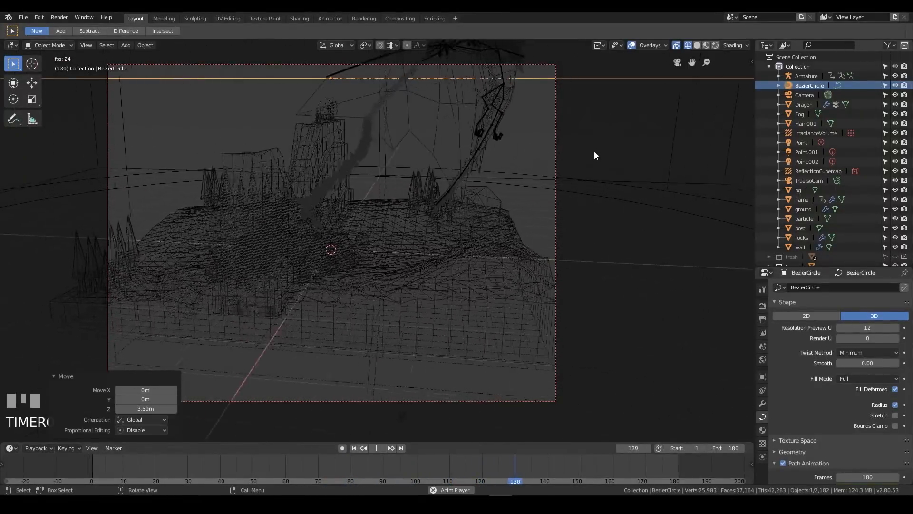
Stop playback and scale the Bezier circle up by about 1.482 so the camera sits farther from the diorama
{"action": "key", "text": "s"}
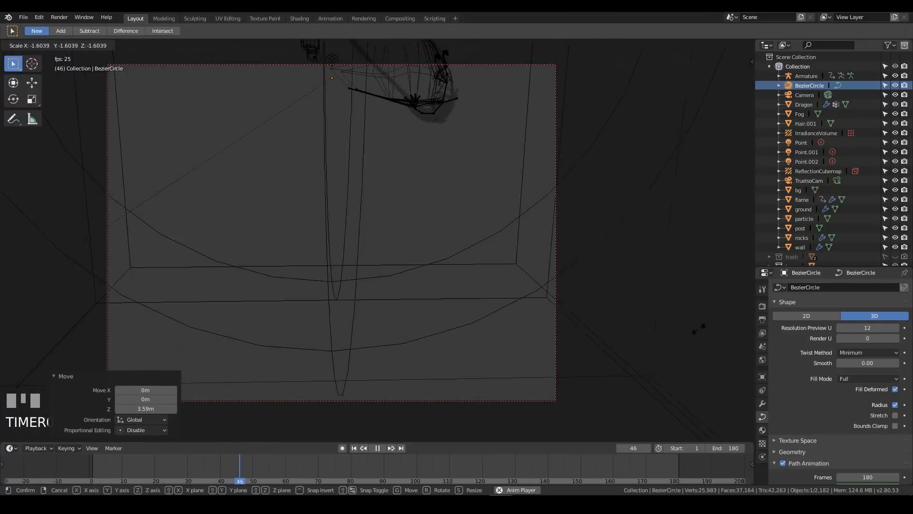
{"action": "key", "text": "Escape"}
{"action": "key", "text": "space"}
{"action": "key", "text": "s"}
{"action": "left_click", "coordinate": [651, 304]}
Raise the Bezier circle another 3.85 m or so along global Z to frame the diorama from higher up
{"action": "key", "text": "g"}
{"action": "key", "text": "z"}
{"action": "key", "text": "Escape"}
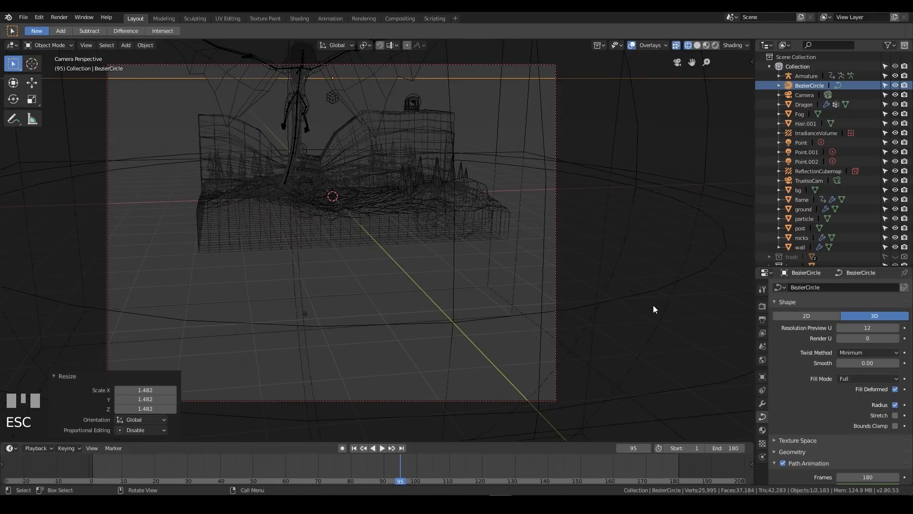
{"action": "key", "text": "g"}
{"action": "key", "text": "z"}
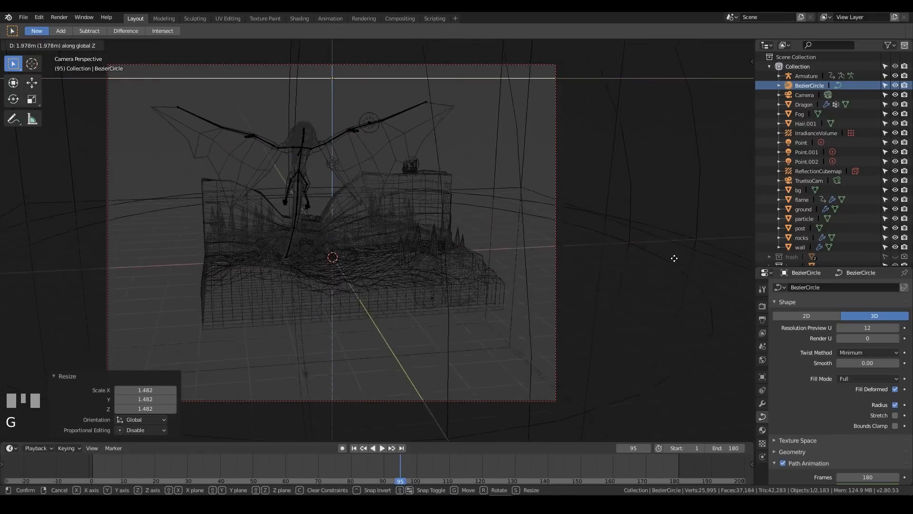
{"action": "left_click", "coordinate": [683, 198]}
Rotate the camera about -10.1° on its local X axis and check the framing through the camera
{"action": "left_click", "coordinate": [804, 95]}
{"action": "key", "text": "r"}
{"action": "middle_click_drag", "start_coordinate": [561, 243], "coordinate": [483, 246]}
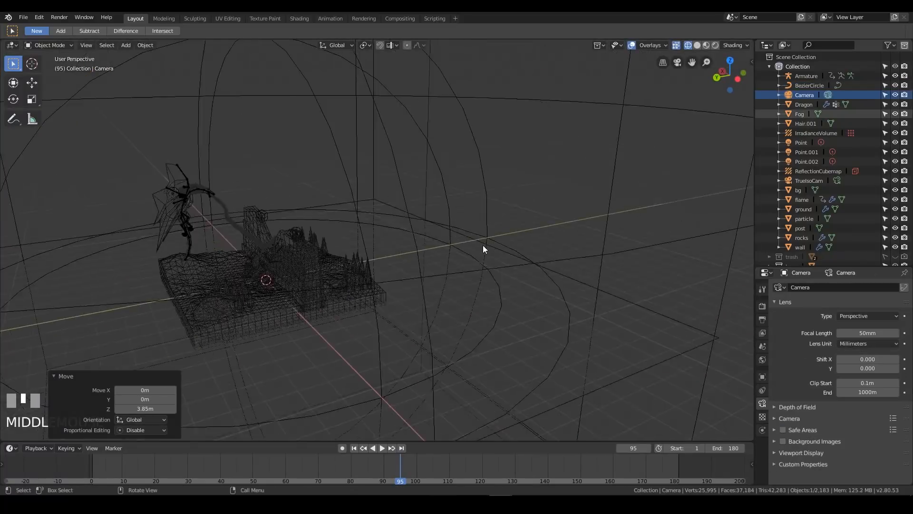
{"action": "scroll", "coordinate": [481, 246], "scroll_direction": "down", "scroll_amount": 5}
{"action": "middle_click_drag", "start_coordinate": [348, 213], "coordinate": [367, 247]}
{"action": "key", "text": "r"}
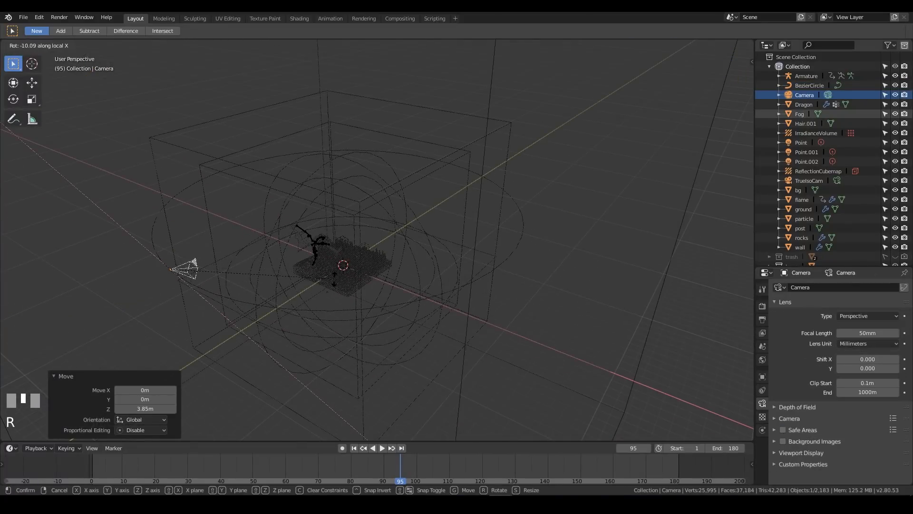
{"action": "left_click", "coordinate": [379, 280]}
{"action": "key", "text": "KP_0"}
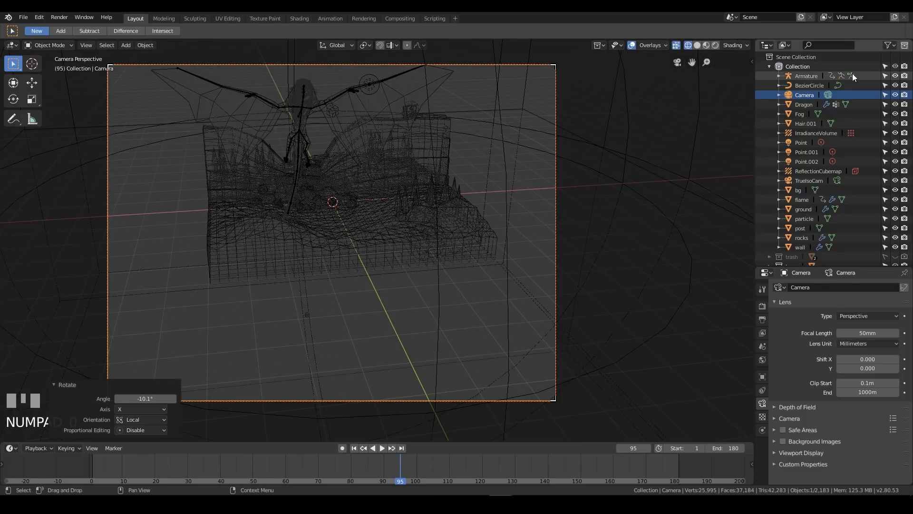
Move the Bezier circle up about 1.58 m along global Z to match the camera's new tilt
{"action": "left_click", "coordinate": [808, 87]}
{"action": "key", "text": "g"}
{"action": "key", "text": "z"}
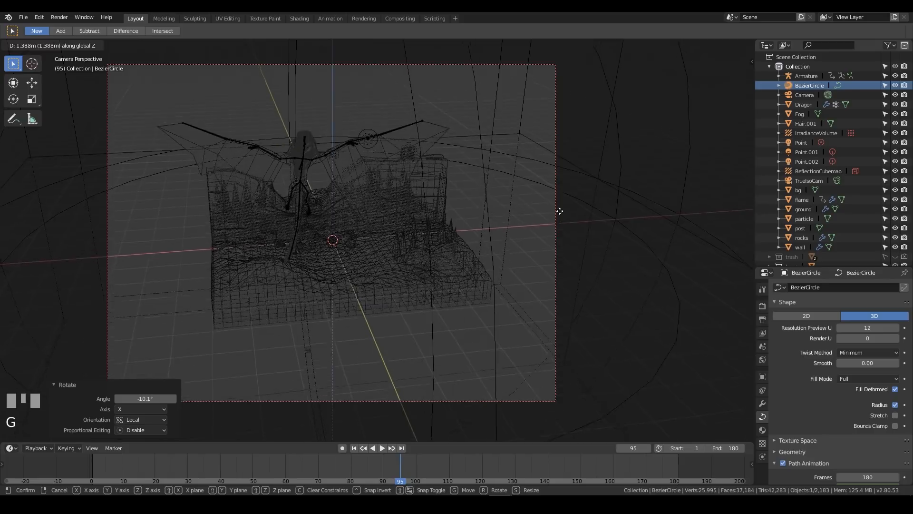
{"action": "left_click", "coordinate": [555, 210]}
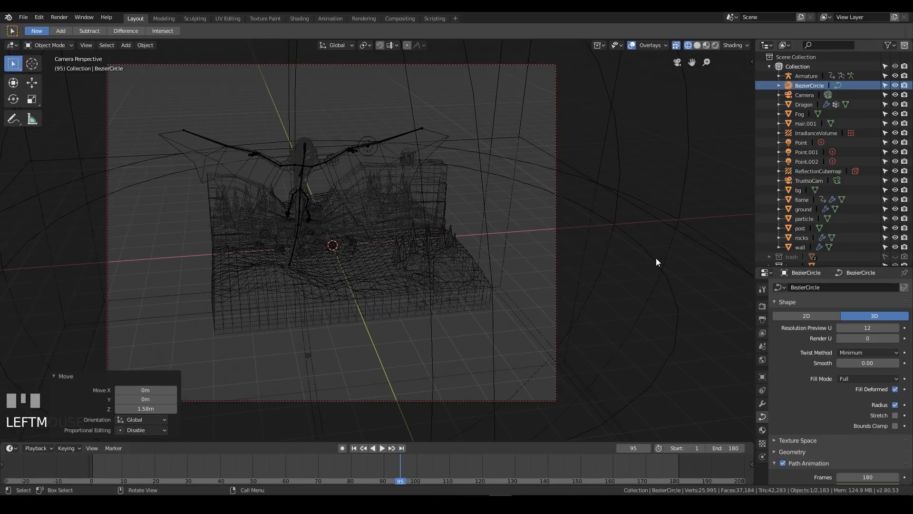
Scale the Bezier circle by about 1.131 and raise it about 0.85 m along global Z
{"action": "key", "text": "s"}
{"action": "left_click", "coordinate": [705, 276]}
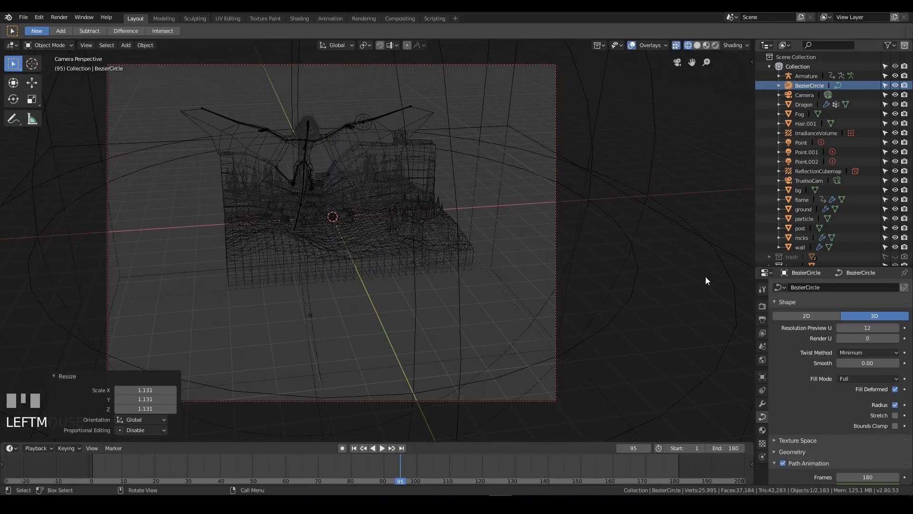
{"action": "key", "text": "g"}
{"action": "key", "text": "z"}
{"action": "left_click", "coordinate": [702, 254]}
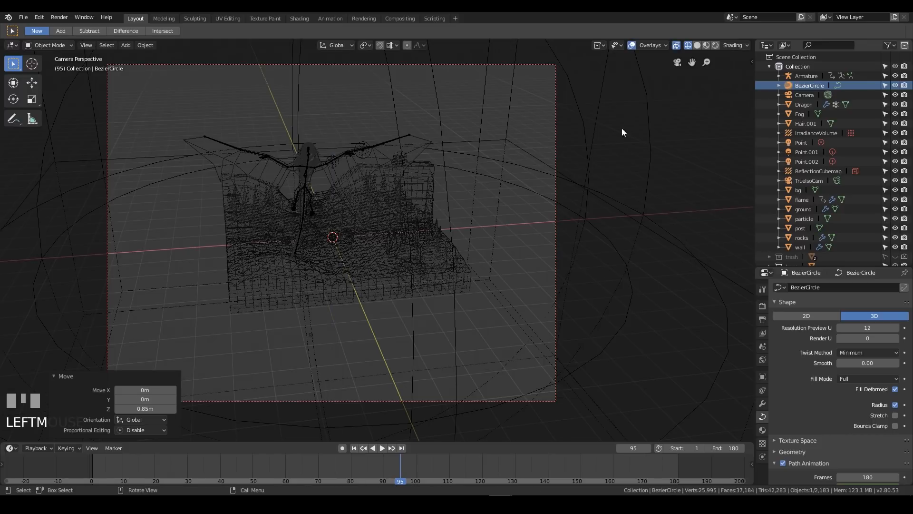
Switch to Rendered shading and preview the orbit animation through the camera with overlays hidden, restoring the overlays at the end
{"action": "left_click", "coordinate": [714, 45]}
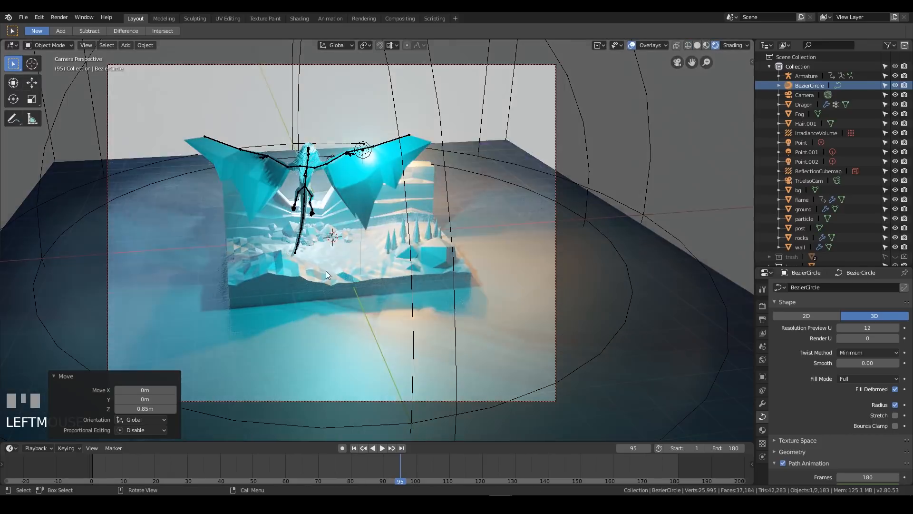
{"action": "middle_click_drag", "start_coordinate": [385, 235], "coordinate": [449, 237]}
{"action": "key", "text": "KP_0"}
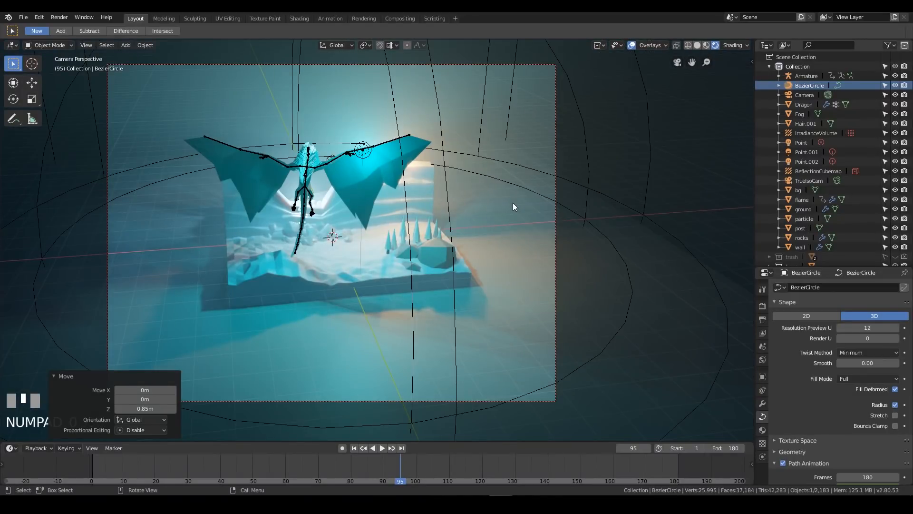
{"action": "key", "text": "space"}
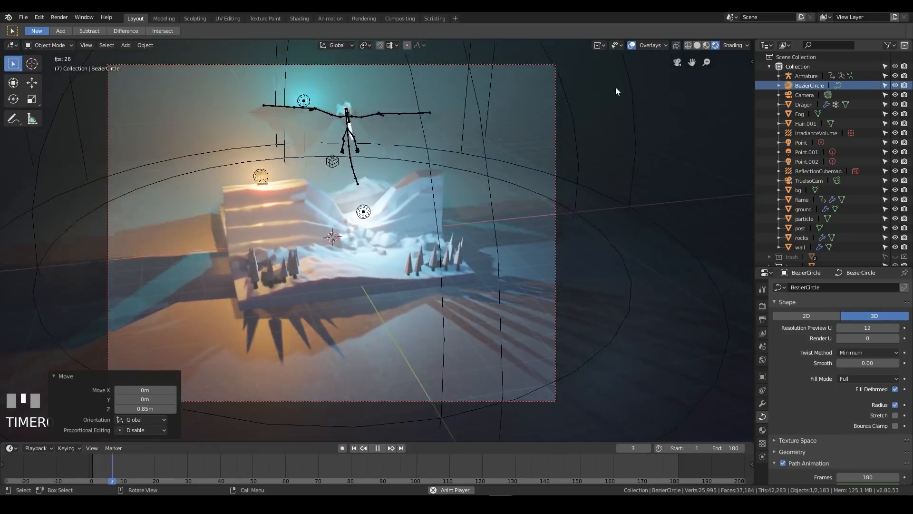
{"action": "left_click", "coordinate": [631, 45]}
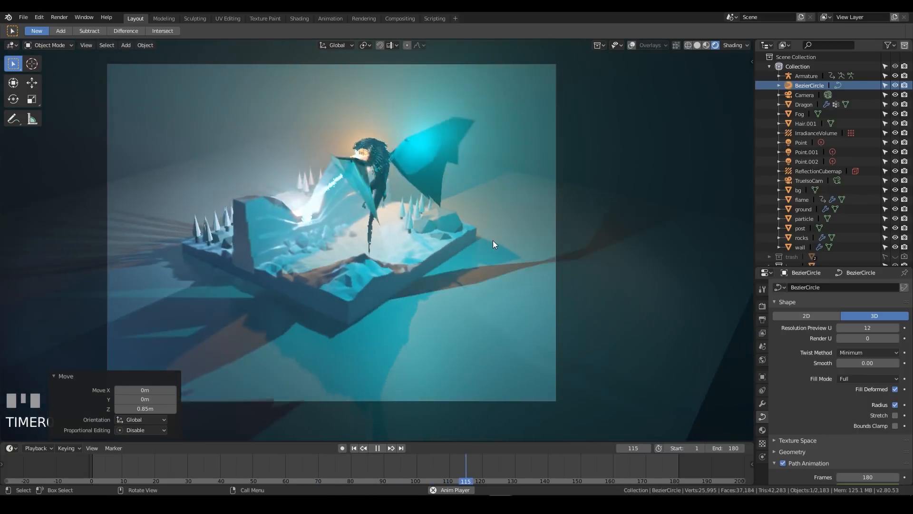
{"action": "key", "text": "space"}
{"action": "left_click", "coordinate": [632, 46]}
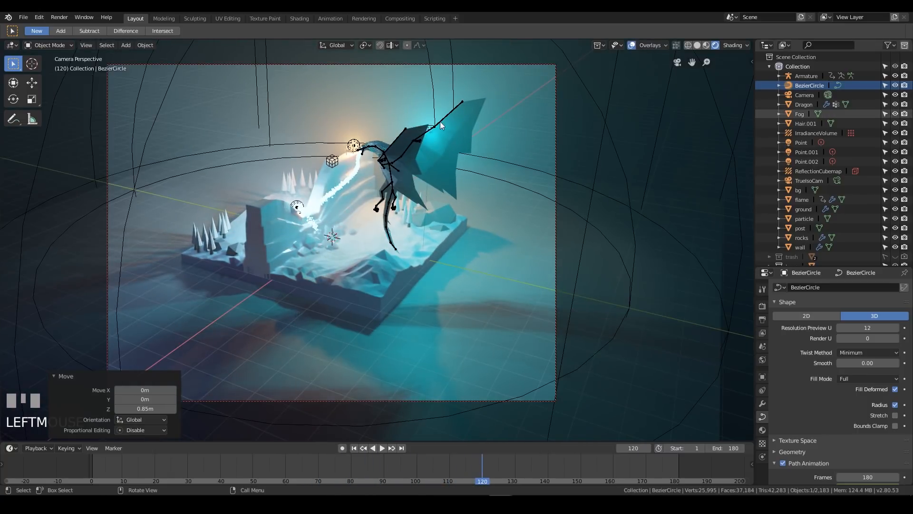
Try to move the cyan point light about 1.89 m in X and 0.58 m in Y, and lower it about 0.49 m
{"action": "middle_click_drag", "start_coordinate": [510, 114], "coordinate": [540, 210]}
{"action": "left_click", "coordinate": [373, 197]}
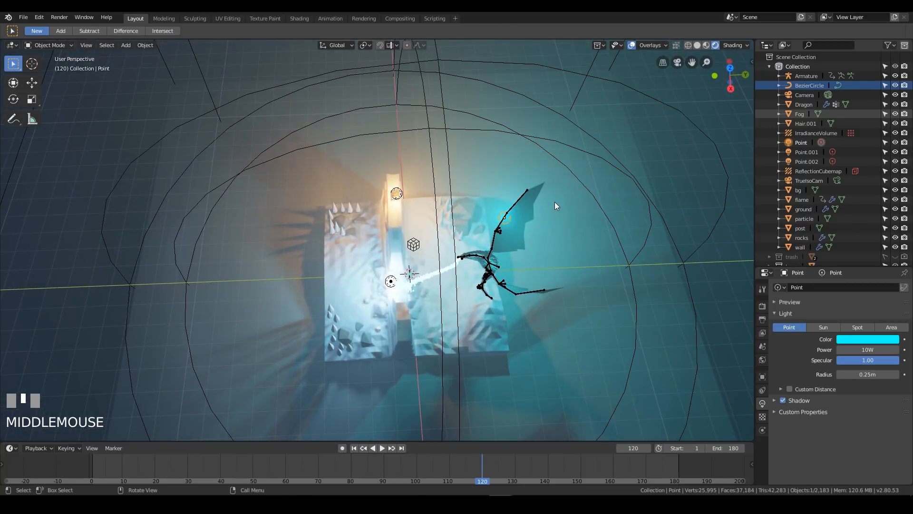
{"action": "key", "text": "g"}
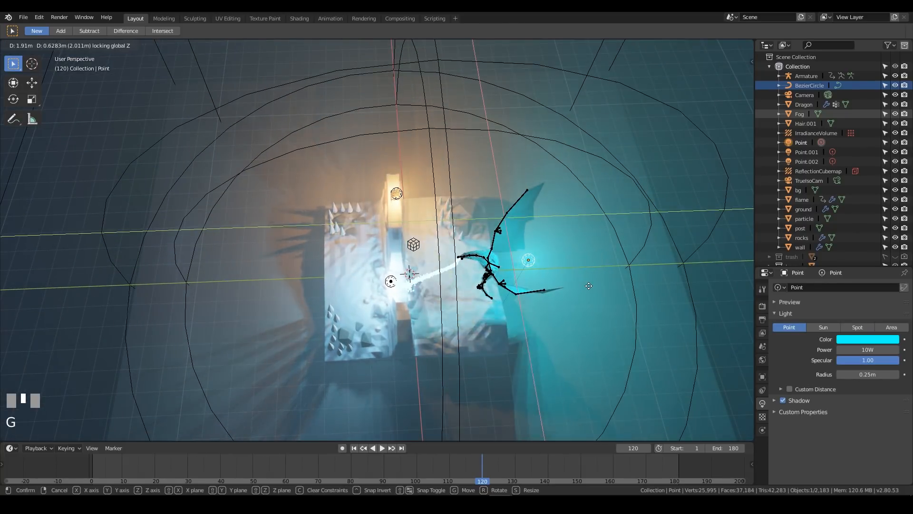
{"action": "left_click", "coordinate": [581, 297]}
{"action": "middle_click_drag", "start_coordinate": [580, 298], "coordinate": [587, 235]}
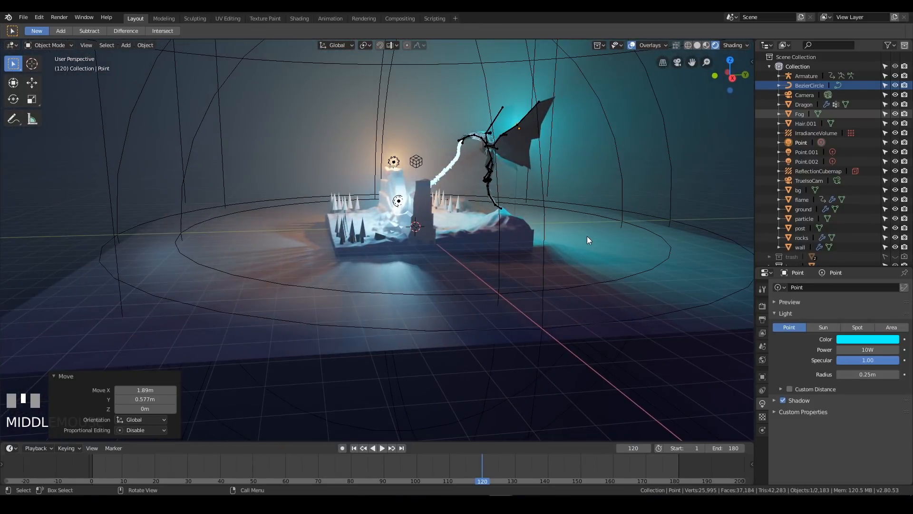
{"action": "key", "text": "g"}
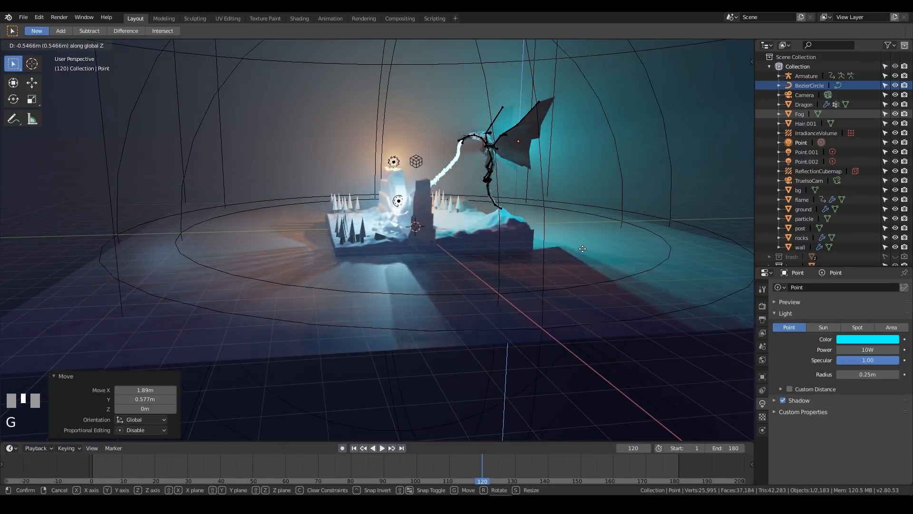
{"action": "left_click", "coordinate": [581, 248]}
Hide the overlays and preview the animation from a free viewpoint and through the camera to check the cyan light
{"action": "mouse_move", "coordinate": [578, 244]}
{"action": "middle_mouse_down"}
{"action": "mouse_move", "coordinate": [558, 207]}
{"action": "mouse_move", "coordinate": [616, 209]}
{"action": "mouse_move", "coordinate": [615, 198]}
{"action": "mouse_move", "coordinate": [524, 196]}
{"action": "mouse_move", "coordinate": [488, 218]}
{"action": "mouse_move", "coordinate": [588, 234]}
{"action": "middle_mouse_up"}
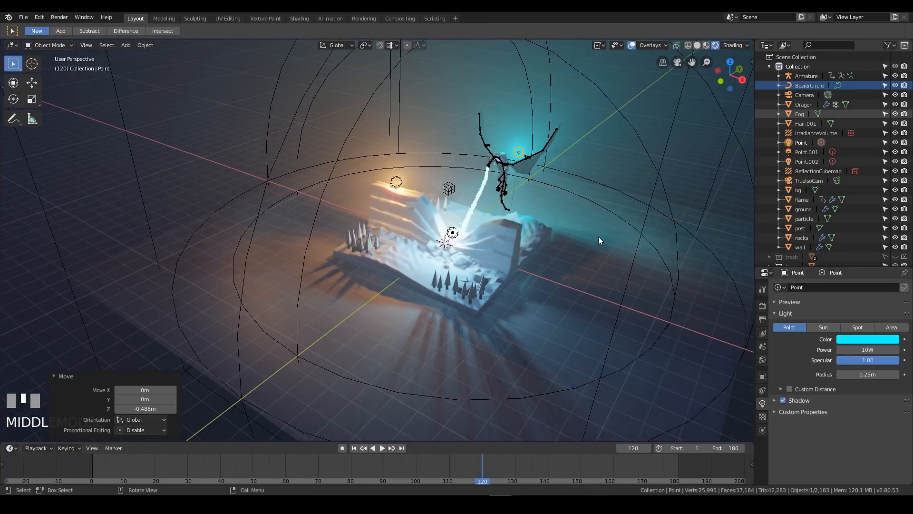
{"action": "key", "text": "KP_0"}
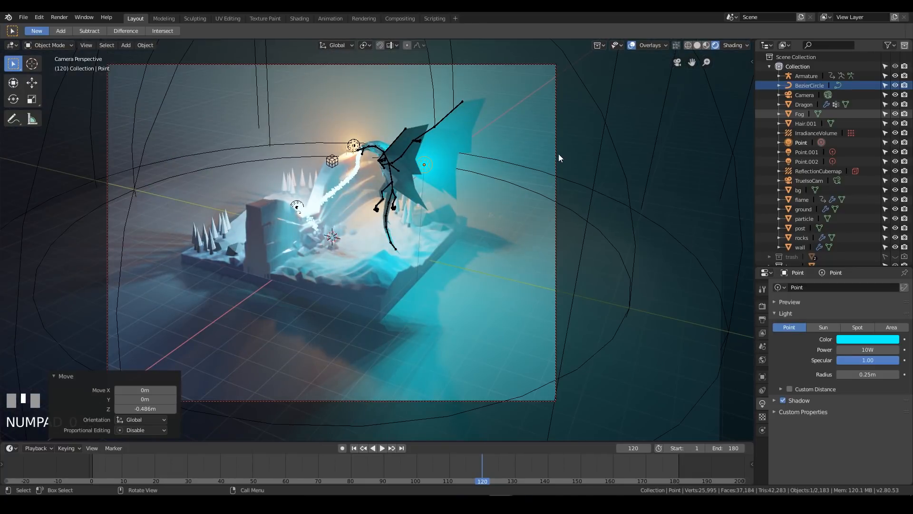
{"action": "left_click", "coordinate": [631, 46]}
{"action": "middle_click_drag", "start_coordinate": [471, 167], "coordinate": [515, 172]}
{"action": "scroll", "coordinate": [569, 167], "scroll_direction": "down", "scroll_amount": 2}
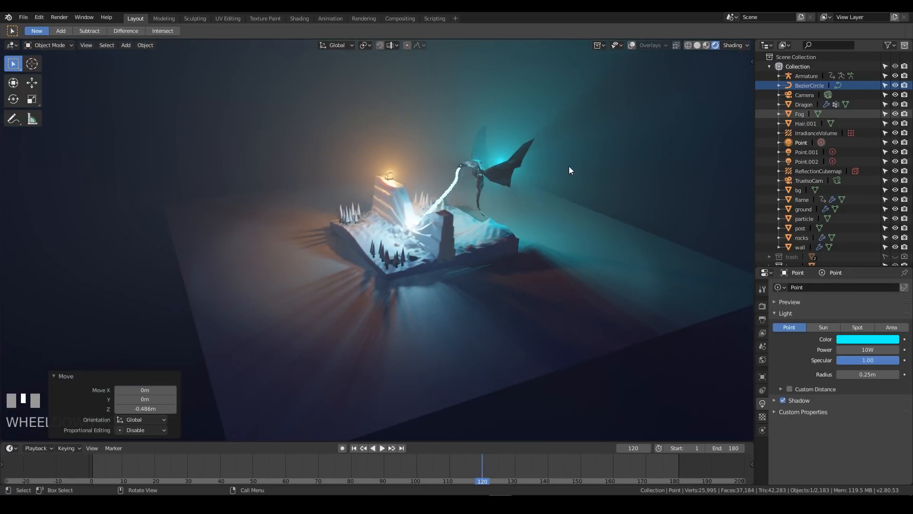
{"action": "key", "text": "space"}
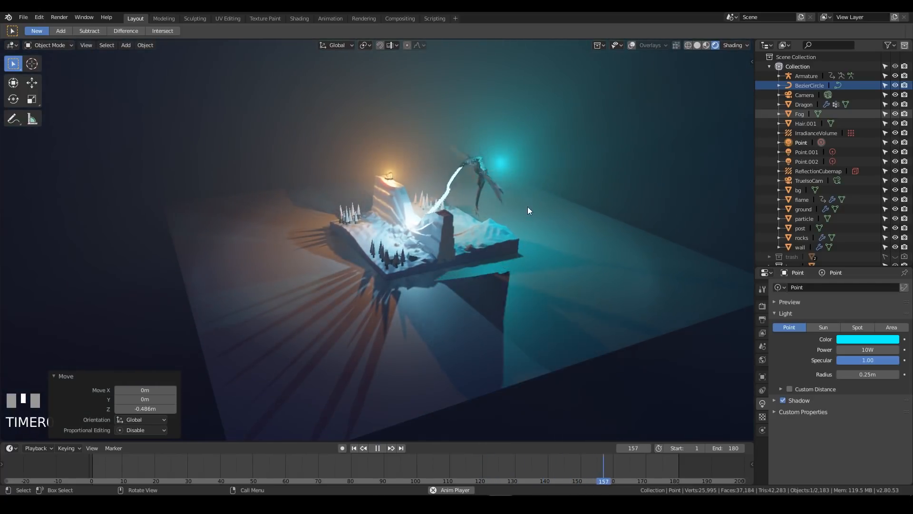
{"action": "key", "text": "KP_0"}
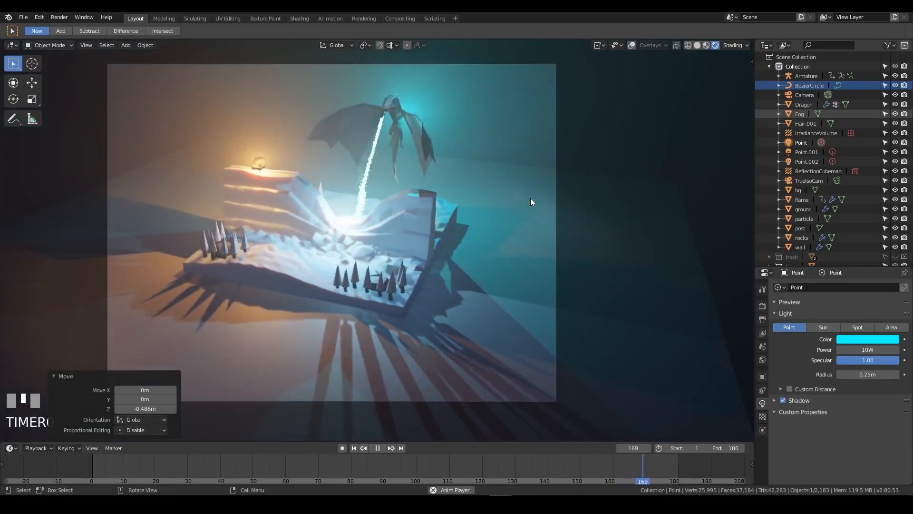
{"action": "key", "text": "space"}
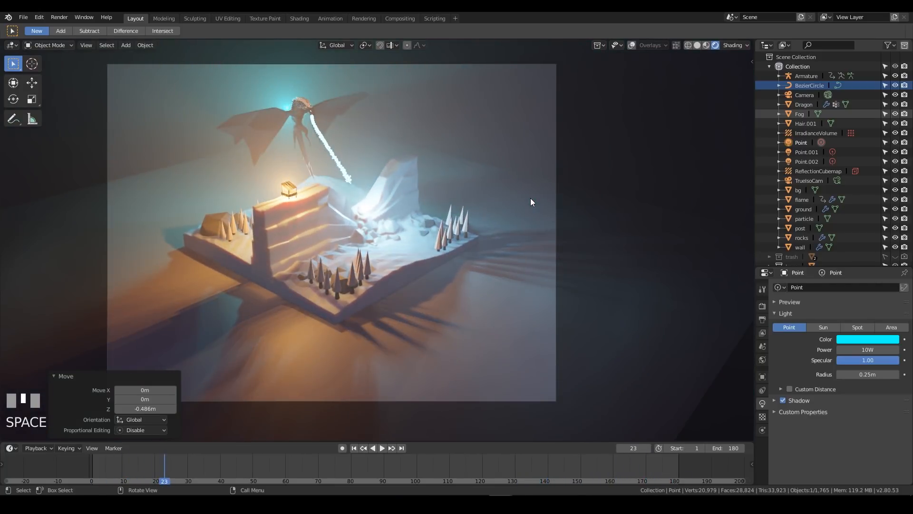
Undo the cyan point light's last moves
{"action": "key", "text": "ctrl+z"}
{"action": "middle_click_drag", "start_coordinate": [482, 195], "coordinate": [462, 133]}
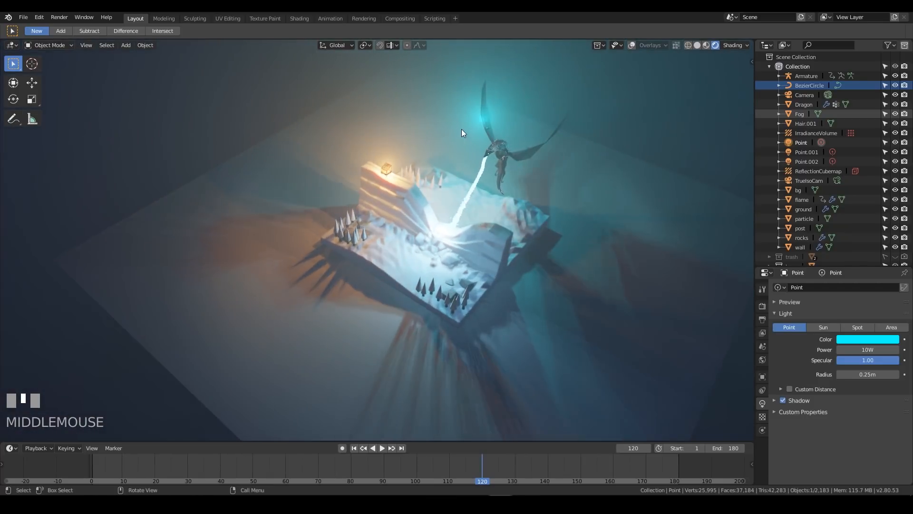
Show the overlays again and raise the cyan Point light above the dragon, finishing with a move of about 0.28, 0.29, 0.62 m
{"action": "left_click", "coordinate": [803, 143]}
{"action": "left_click", "coordinate": [633, 44]}
{"action": "middle_click_drag", "start_coordinate": [544, 153], "coordinate": [495, 145]}
{"action": "key", "text": "g"}
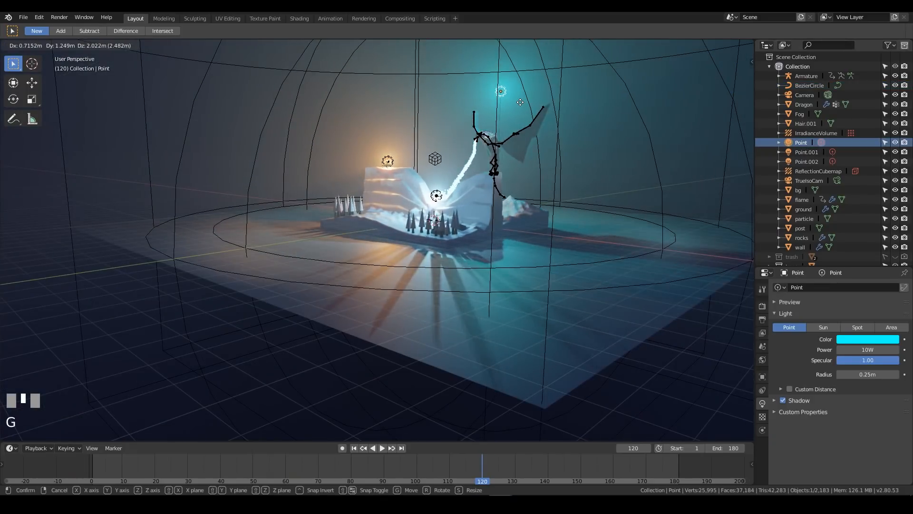
{"action": "left_click", "coordinate": [523, 102]}
{"action": "middle_click_drag", "start_coordinate": [522, 102], "coordinate": [590, 139]}
{"action": "key", "text": "g"}
{"action": "left_click", "coordinate": [490, 164]}
{"action": "key", "text": "g"}
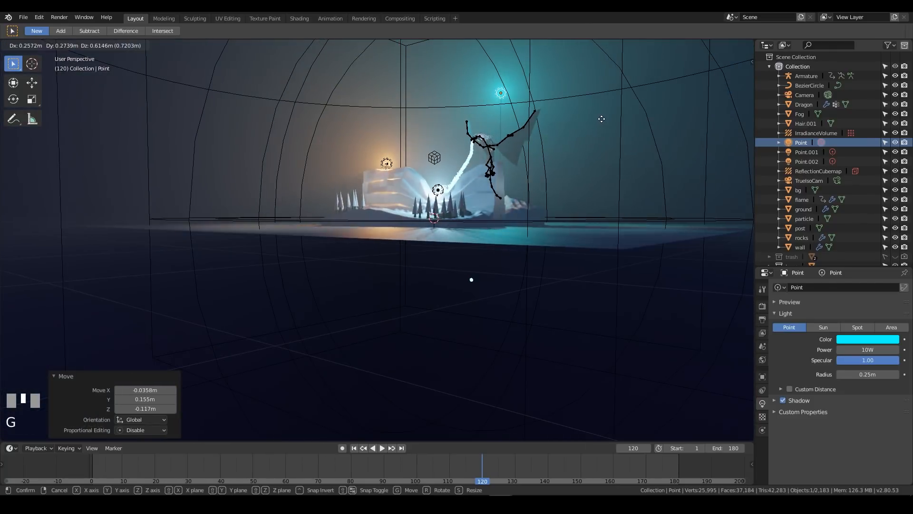
{"action": "left_click", "coordinate": [602, 119]}
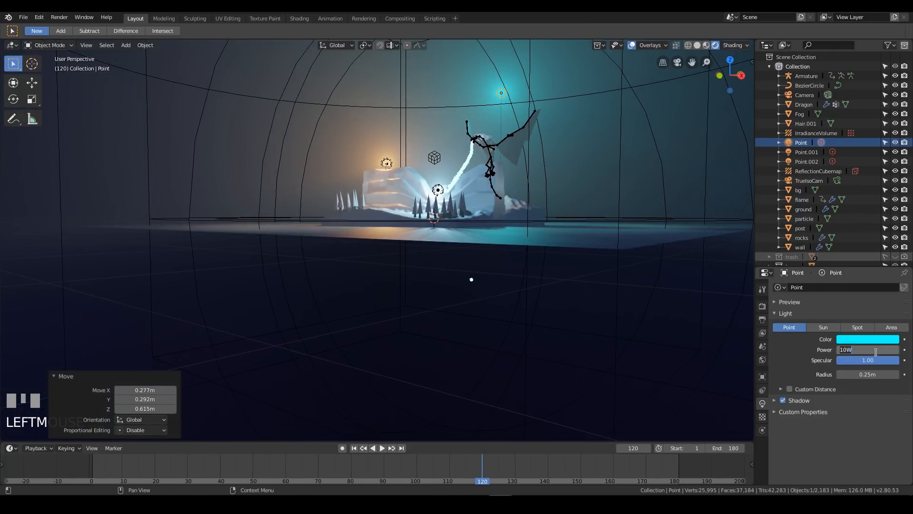
Set the cyan light's power to 15 W and move it about 0.34 m in X, 0.71 m in Y and 0.55 m in Z
{"action": "key", "text": "KP_Enter"}
{"action": "middle_click_drag", "start_coordinate": [692, 167], "coordinate": [678, 139]}
{"action": "scroll", "coordinate": [555, 164], "scroll_direction": "down", "scroll_amount": 3}
{"action": "key", "text": "g"}
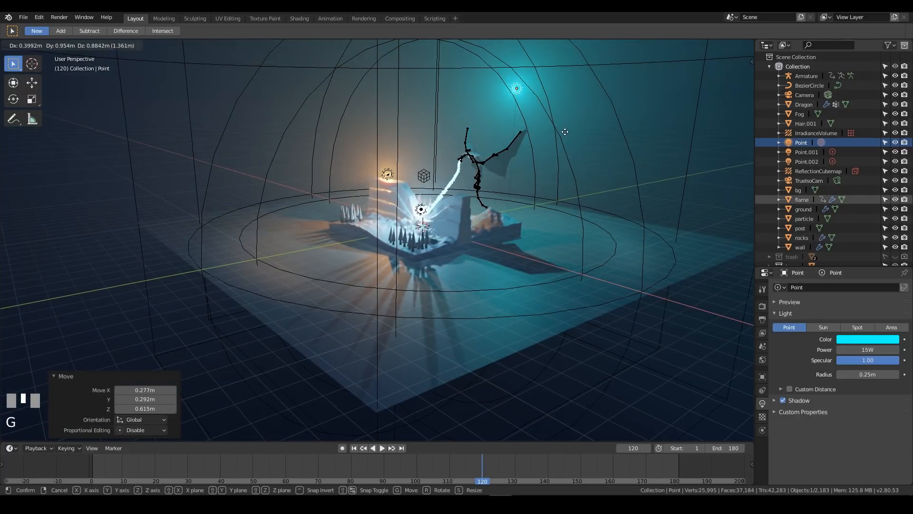
{"action": "left_click", "coordinate": [562, 137]}
Preview the animation through the camera to check the brighter cyan light
{"action": "middle_click_drag", "start_coordinate": [563, 136], "coordinate": [564, 137]}
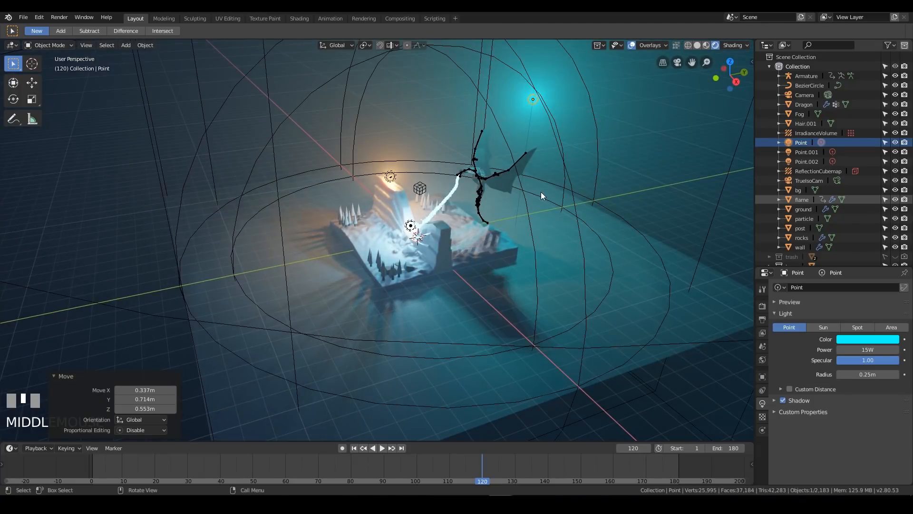
{"action": "key", "text": "KP_0"}
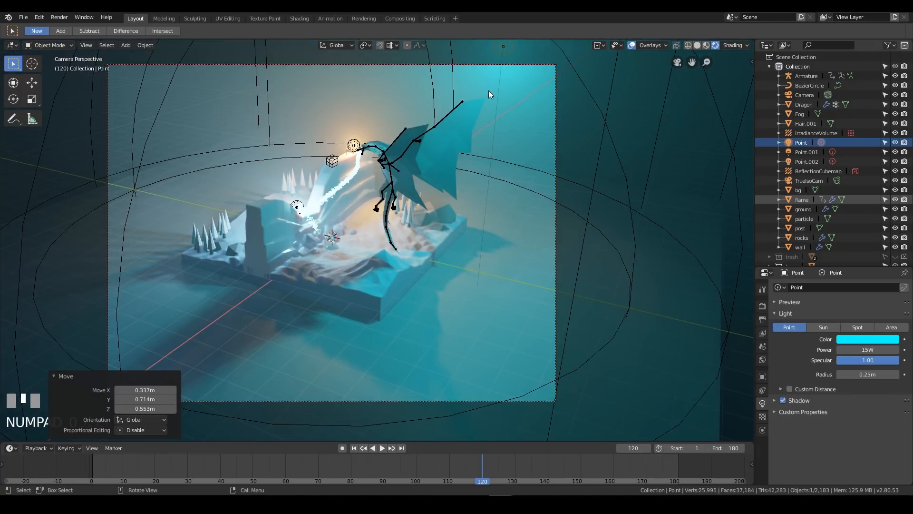
{"action": "key", "text": "space"}
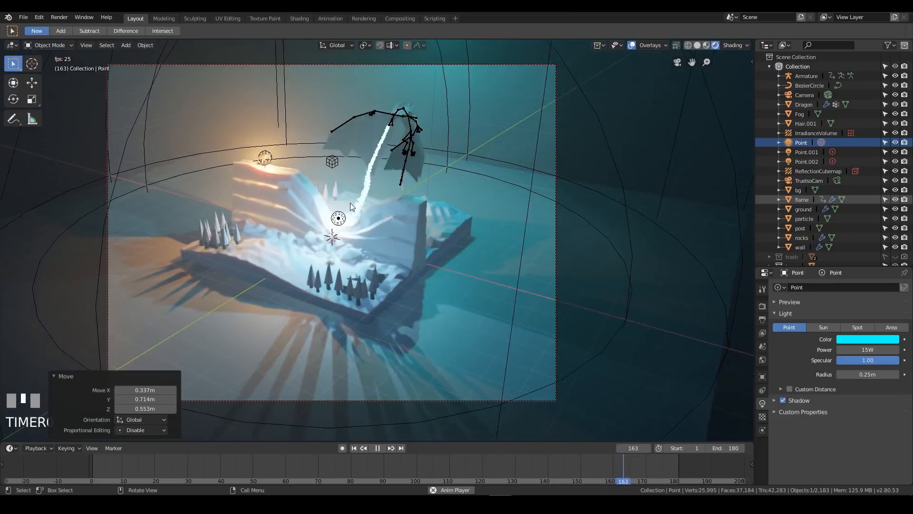
{"action": "key", "text": "space"}
Select the orange point light in the small hut on the cliff top
{"action": "middle_click_drag", "start_coordinate": [442, 207], "coordinate": [327, 207]}
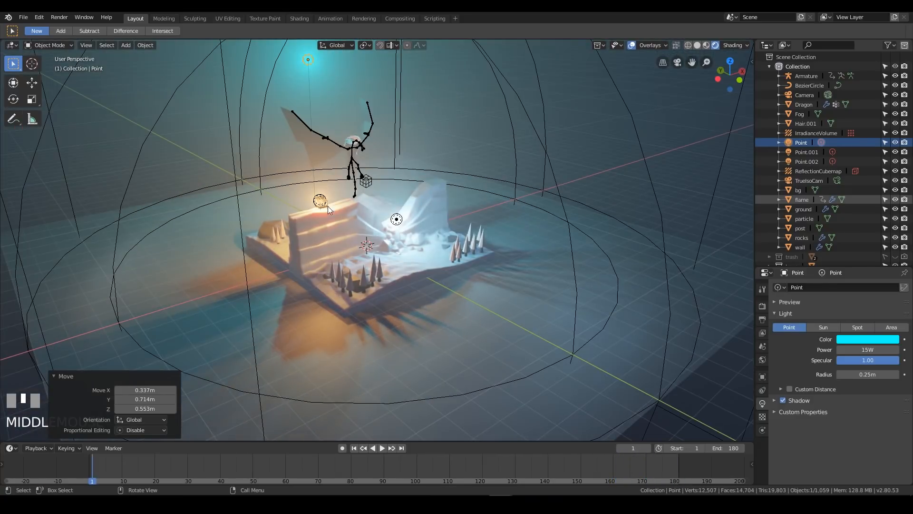
{"action": "left_click", "coordinate": [318, 199]}
{"action": "left_click", "coordinate": [319, 200]}
{"action": "scroll", "coordinate": [321, 204], "scroll_direction": "up", "scroll_amount": 5}
{"action": "middle_click_drag", "start_coordinate": [321, 204], "coordinate": [469, 250], "text": "shift"}
{"action": "scroll", "coordinate": [326, 167], "scroll_direction": "down", "scroll_amount": 3}
{"action": "middle_click_drag", "start_coordinate": [325, 167], "coordinate": [322, 179], "text": "shift"}
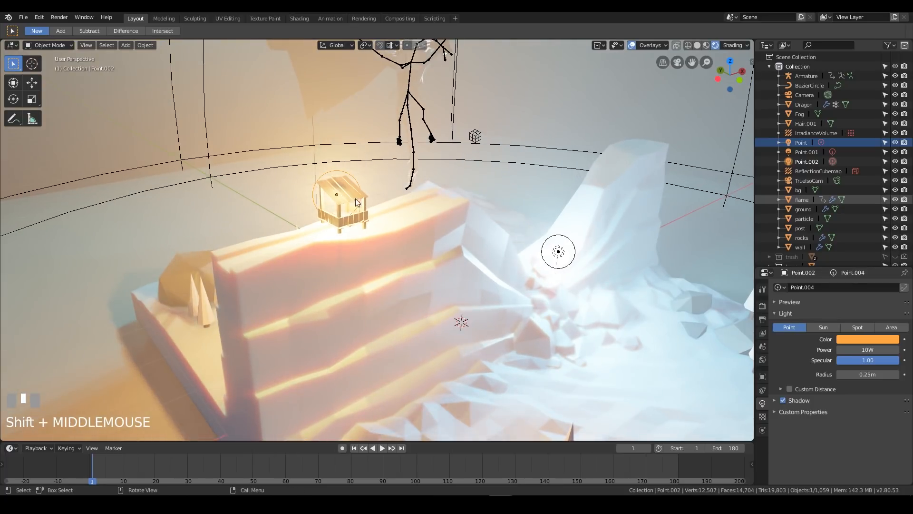
Switch to the Animation workspace and change its Nonlinear Animation editor to a Graph Editor
{"action": "left_click", "coordinate": [758, 505]}
{"action": "left_click", "coordinate": [758, 505]}
{"action": "left_click", "coordinate": [364, 18]}
{"action": "left_click", "coordinate": [331, 19]}
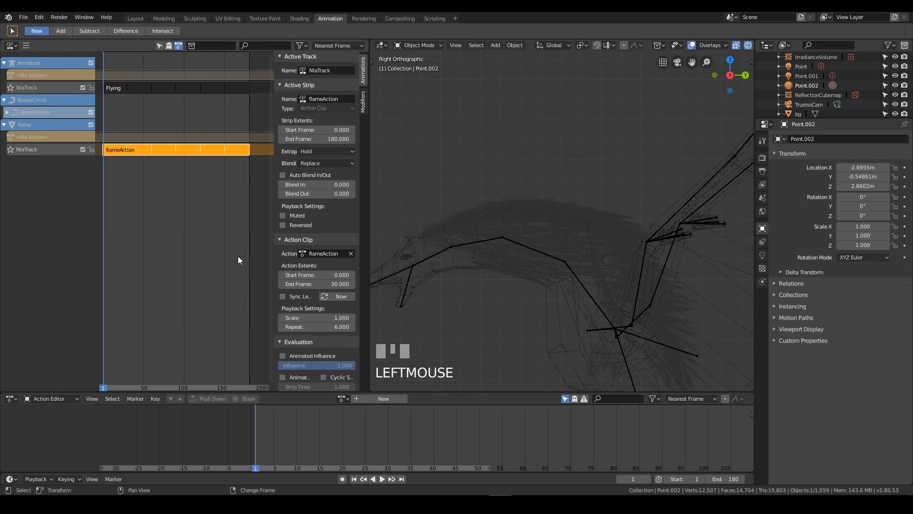
{"action": "left_click", "coordinate": [11, 46]}
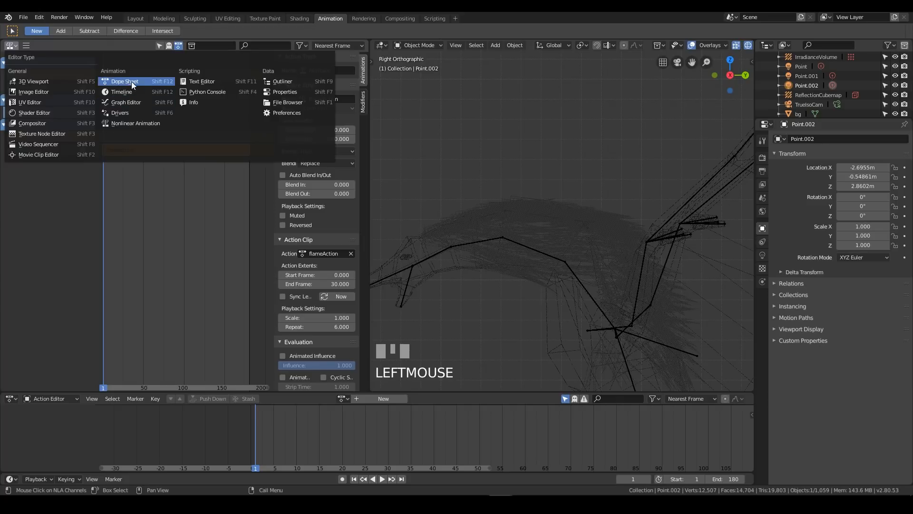
{"action": "left_click", "coordinate": [127, 101]}
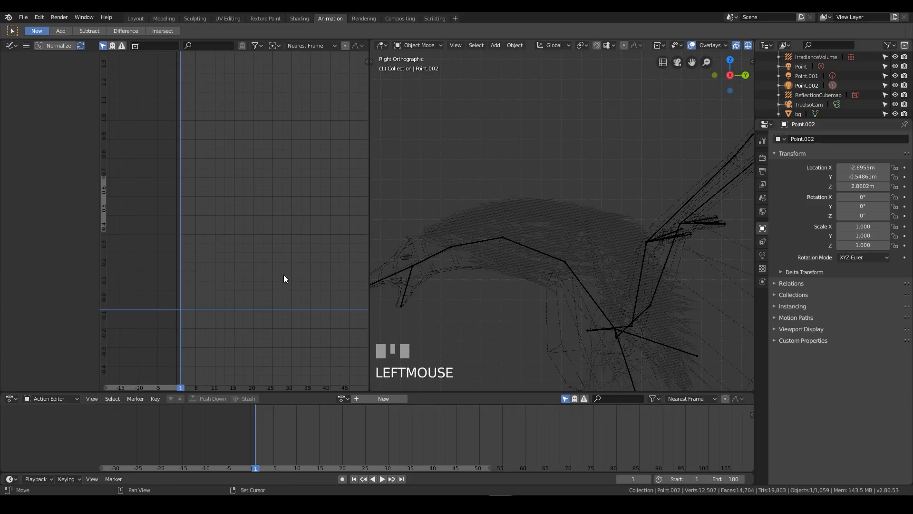
Frame the orange hut light in the 3D view and set the viewport shading to Rendered
{"action": "key", "text": "KP_Decimal"}
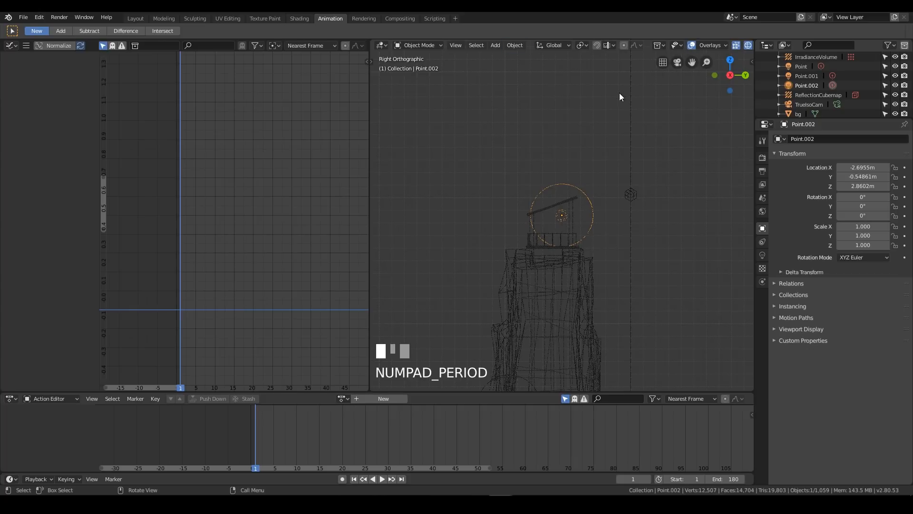
{"action": "key", "text": "z"}
{"action": "left_click", "coordinate": [624, 143]}
{"action": "key", "text": "z"}
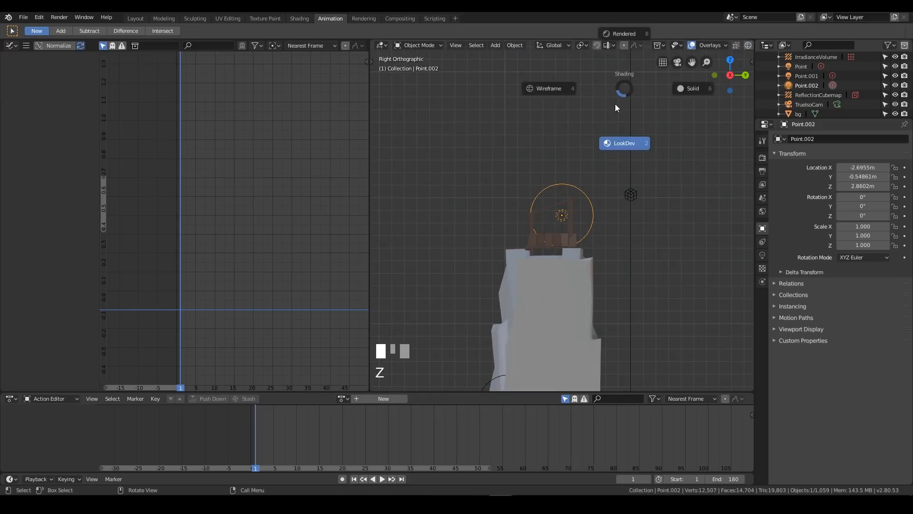
{"action": "left_click", "coordinate": [623, 38]}
{"action": "mouse_move", "coordinate": [619, 289]}
{"action": "middle_mouse_down"}
{"action": "mouse_move", "coordinate": [576, 250]}
{"action": "mouse_move", "coordinate": [541, 276]}
{"action": "mouse_move", "coordinate": [428, 249]}
{"action": "middle_mouse_up"}
{"action": "middle_click_drag", "start_coordinate": [678, 236], "coordinate": [597, 260]}
{"action": "middle_click_drag", "start_coordinate": [649, 272], "coordinate": [629, 243], "text": "shift"}
{"action": "scroll", "coordinate": [618, 243], "scroll_direction": "down", "scroll_amount": 1}
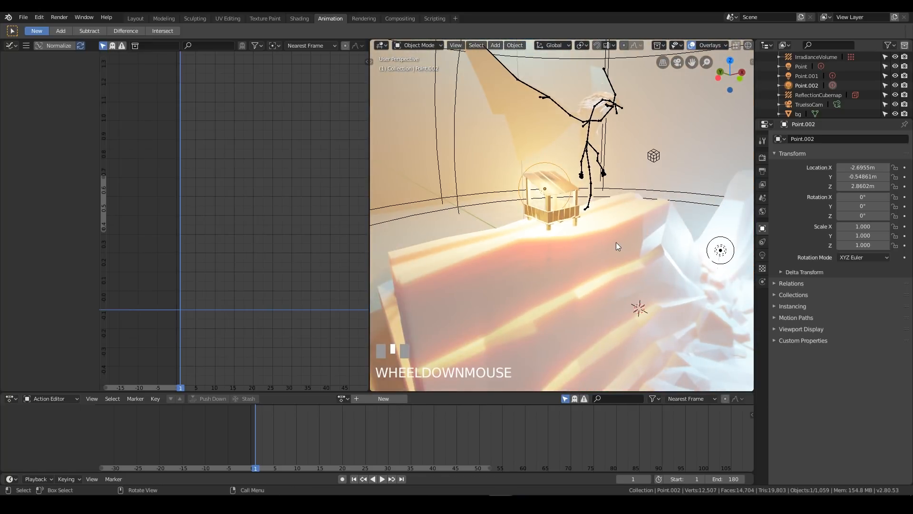
{"action": "middle_click_drag", "start_coordinate": [574, 194], "coordinate": [579, 231], "text": "shift"}
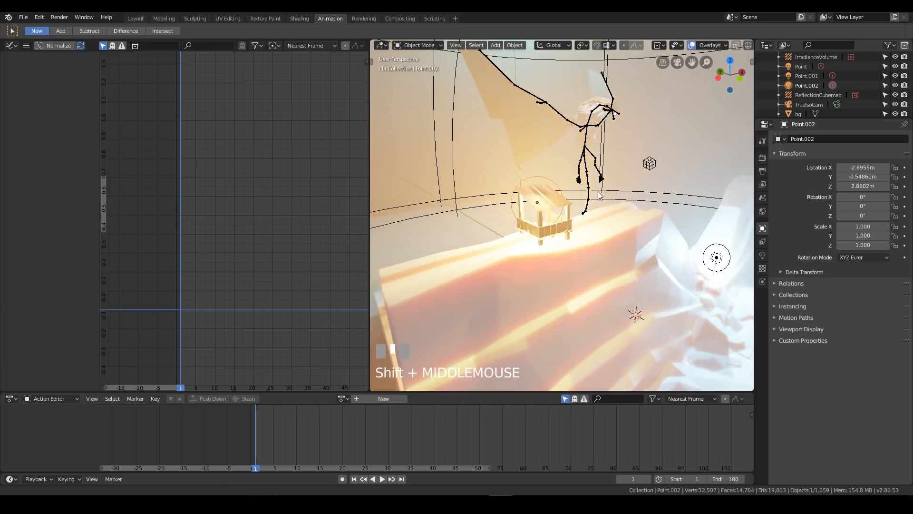
{"action": "scroll", "coordinate": [581, 241], "scroll_direction": "up", "scroll_amount": 1}
Insert a keyframe on the orange light's 10 W power at frame 1
{"action": "right_click_drag", "start_coordinate": [256, 452], "coordinate": [255, 451]}
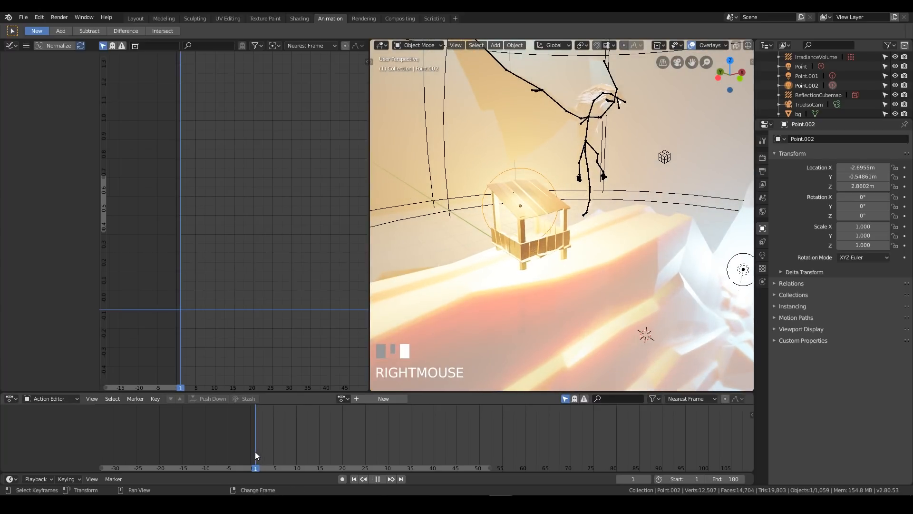
{"action": "key", "text": "i"}
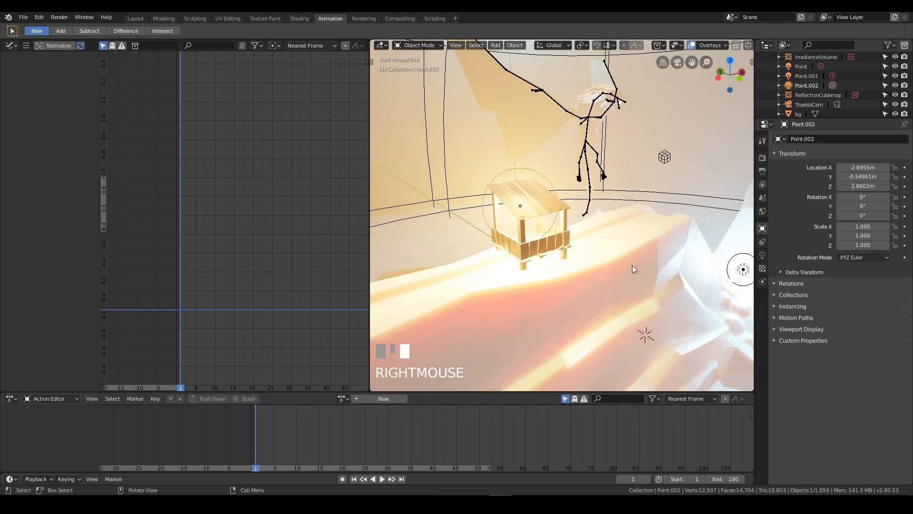
{"action": "left_click", "coordinate": [763, 255]}
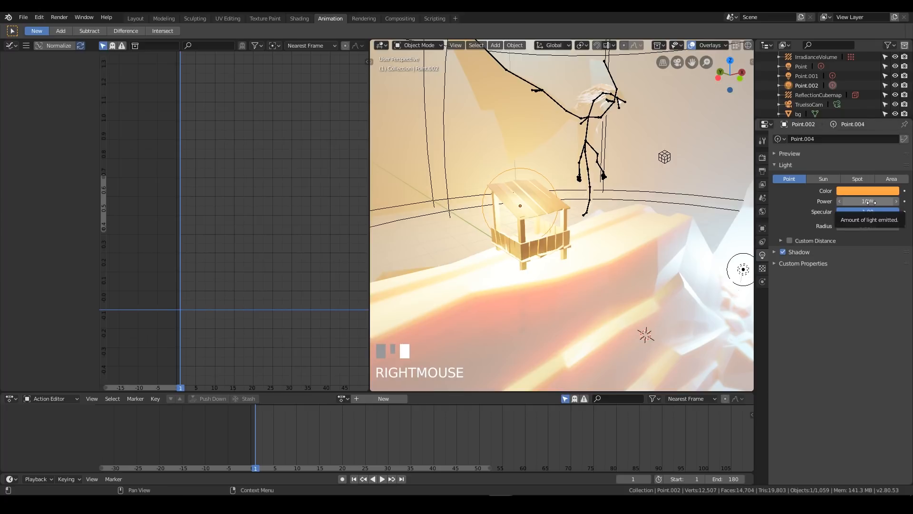
{"action": "key", "text": "i"}
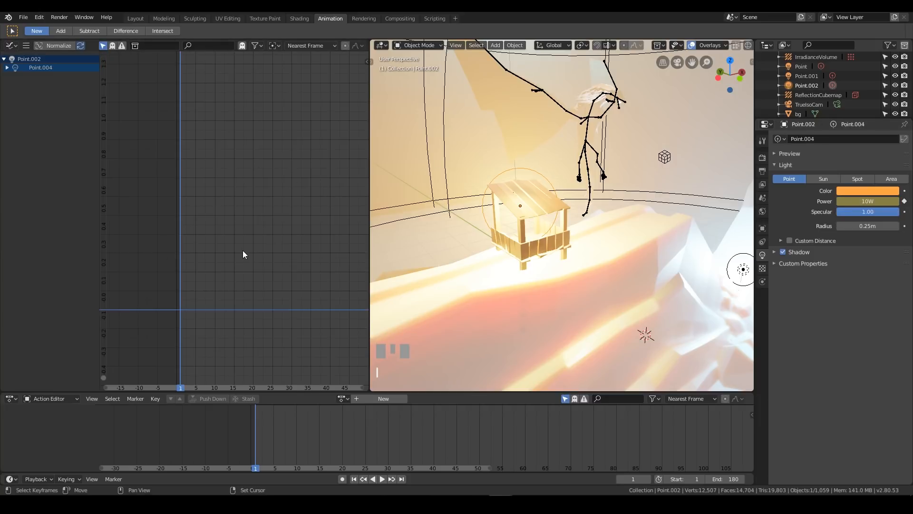
Add a Built-In Function modifier to the power F-curve of the orange hut light
{"action": "key", "text": "Home"}
{"action": "left_click_drag", "start_coordinate": [232, 223], "coordinate": [252, 248]}
{"action": "key", "text": "ctrl+z"}
{"action": "scroll", "coordinate": [268, 237], "scroll_direction": "down", "scroll_amount": 6}
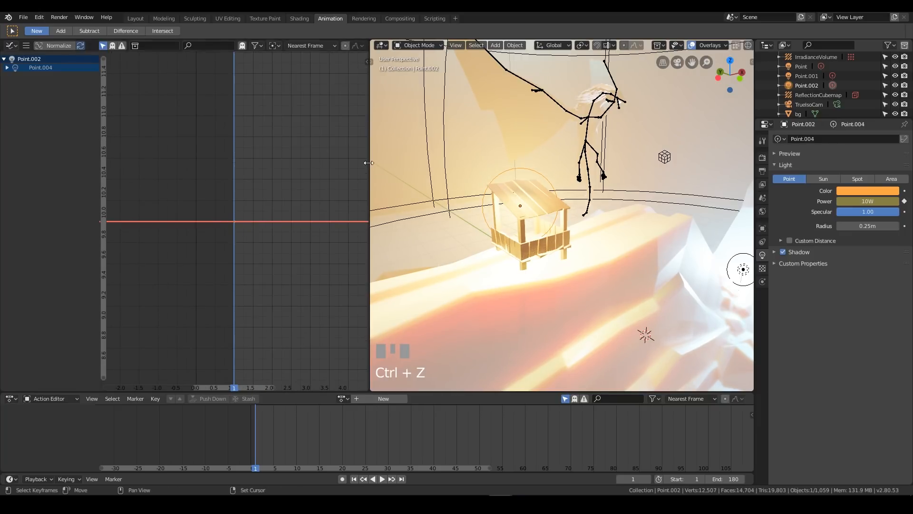
{"action": "left_click_drag", "start_coordinate": [368, 163], "coordinate": [384, 163]}
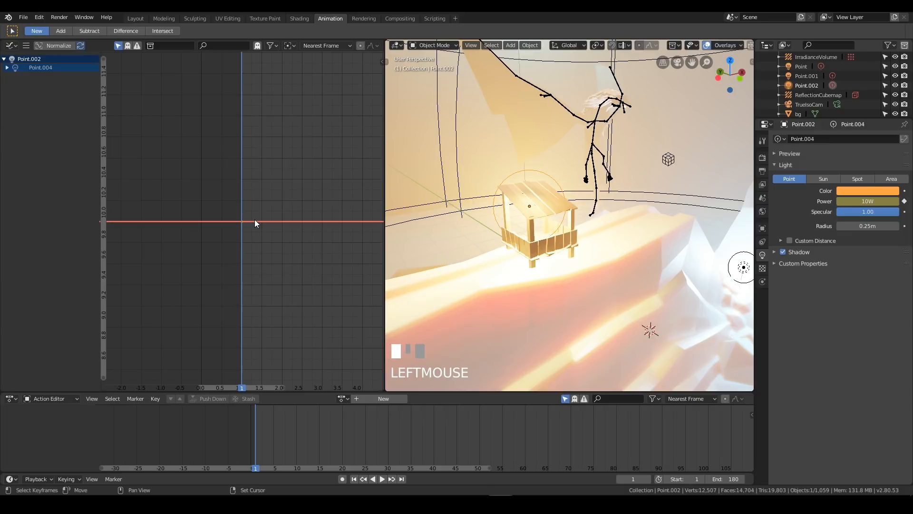
{"action": "key", "text": "n"}
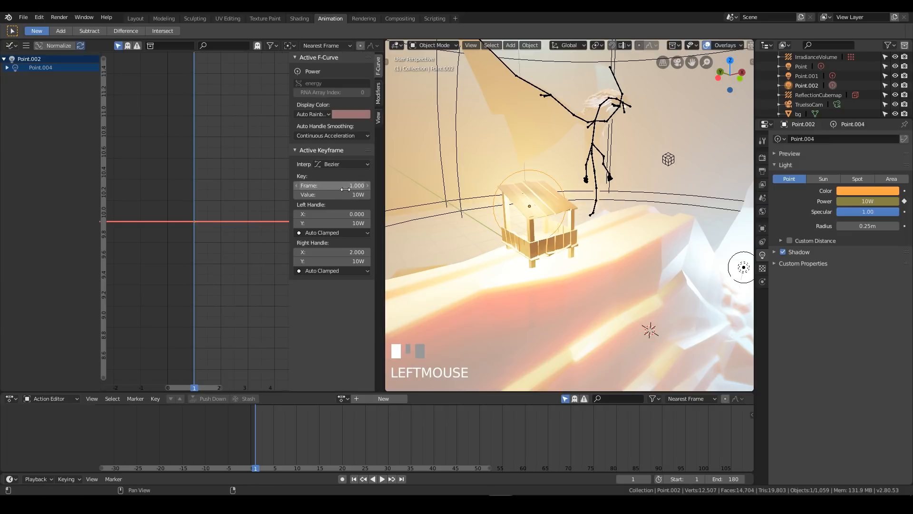
{"action": "left_click", "coordinate": [378, 93]}
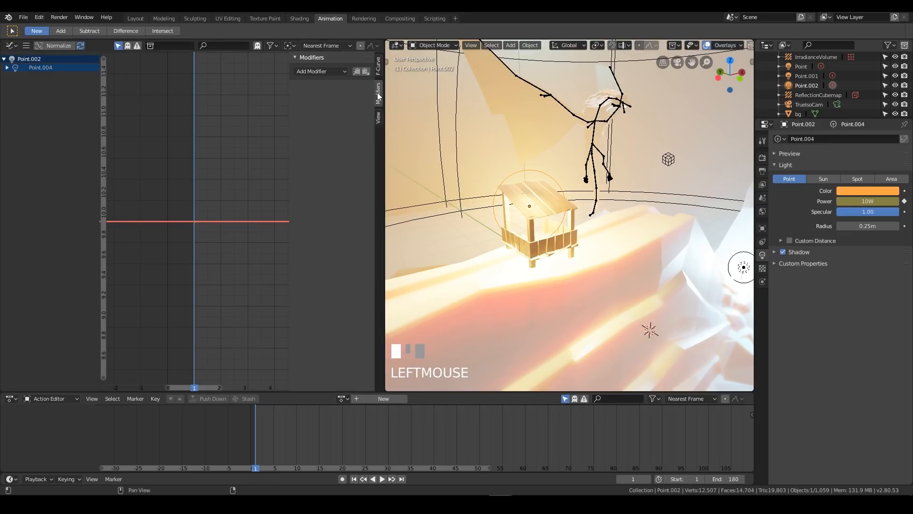
{"action": "left_click", "coordinate": [317, 72]}
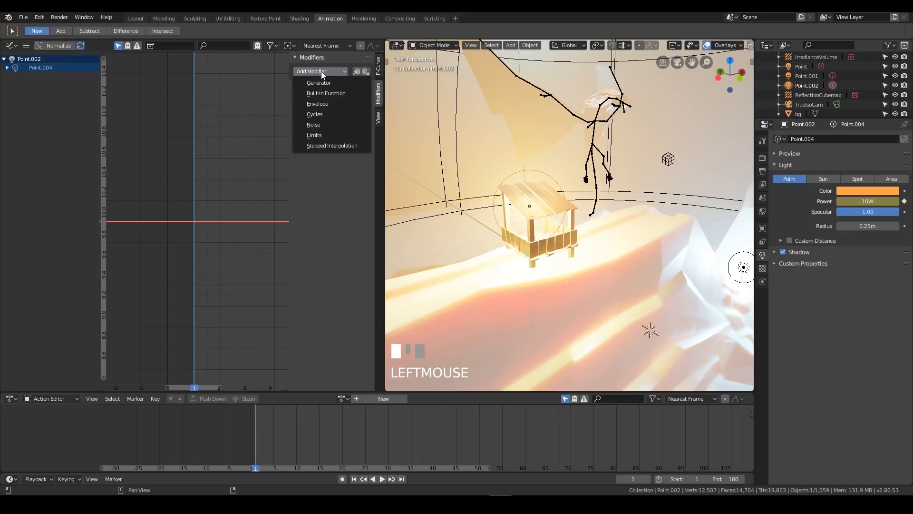
{"action": "left_click", "coordinate": [331, 95]}
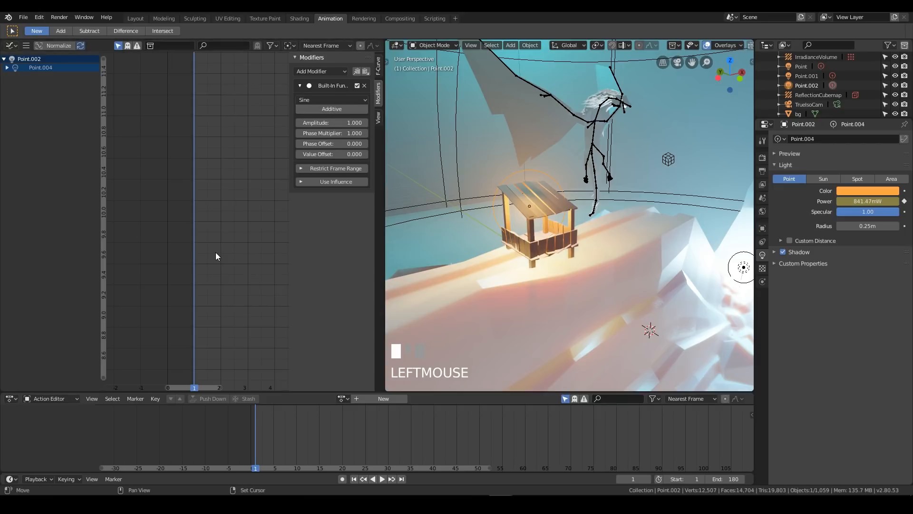
Play the animation to preview how the sine modifier affects the hut light
{"action": "scroll", "coordinate": [216, 256], "scroll_direction": "down", "scroll_amount": 3}
{"action": "scroll", "coordinate": [215, 255], "scroll_direction": "down", "scroll_amount": 4}
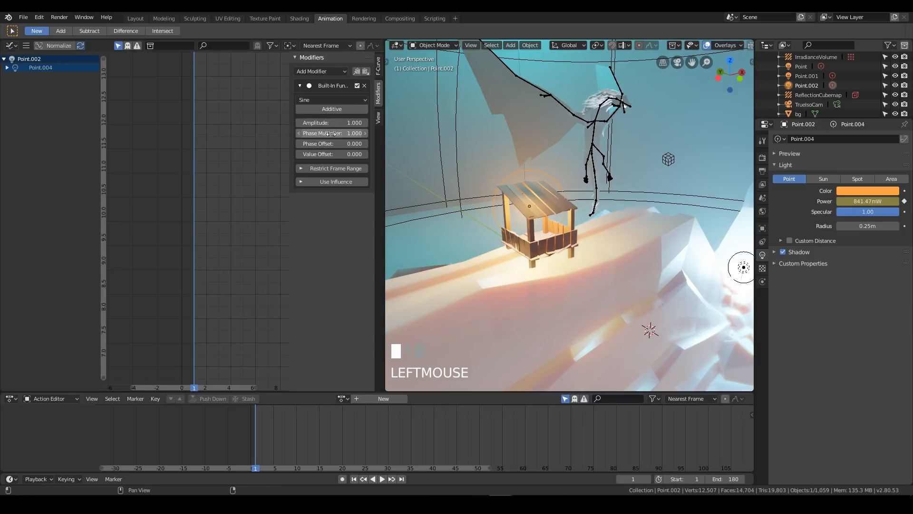
{"action": "key", "text": "space"}
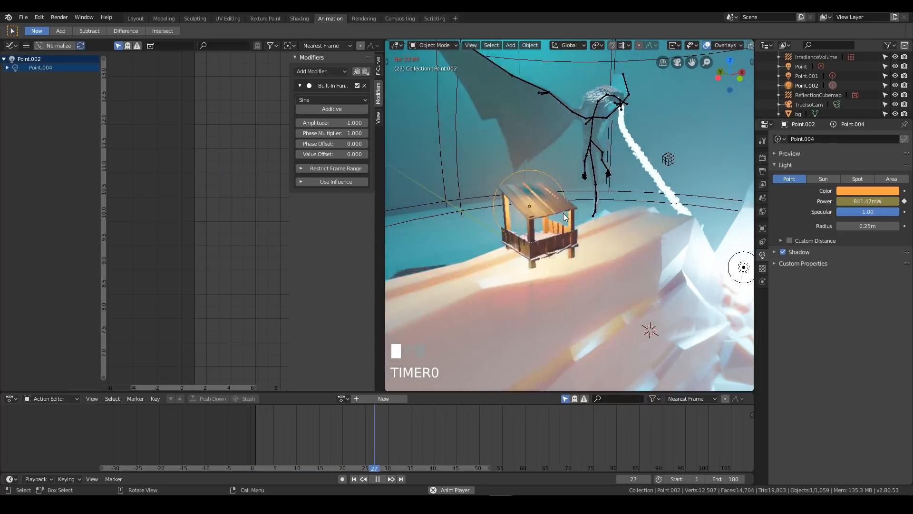
{"action": "key", "text": "space"}
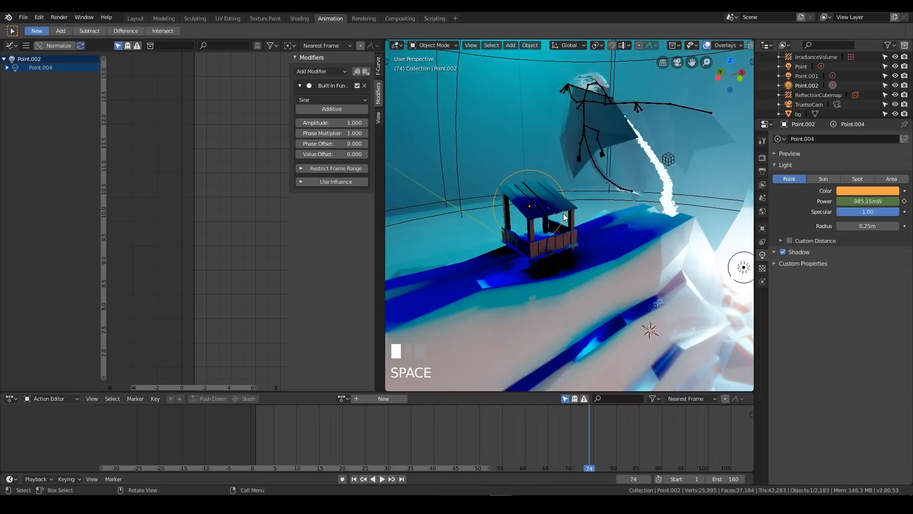
Make the sine modifier Additive and play the animation to check the light's pulsing
{"action": "left_click", "coordinate": [319, 109]}
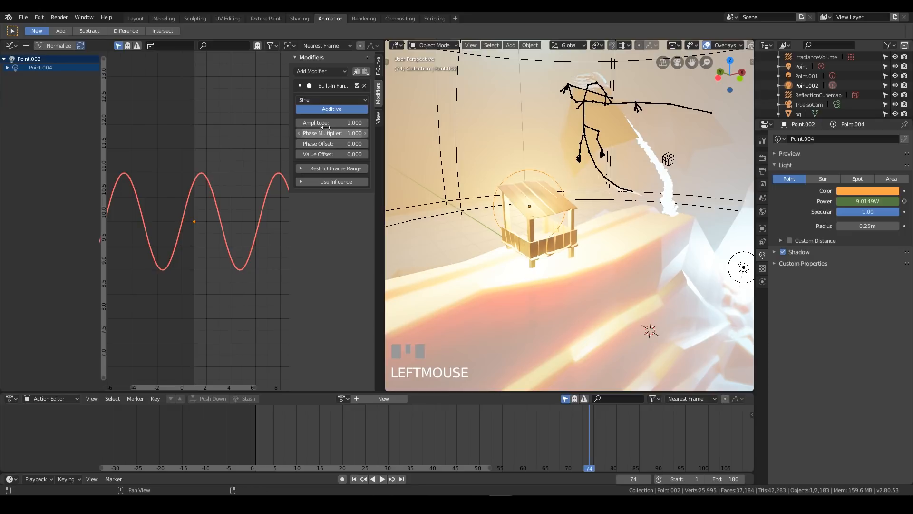
{"action": "middle_click_drag", "start_coordinate": [231, 190], "coordinate": [198, 176], "text": "ctrl"}
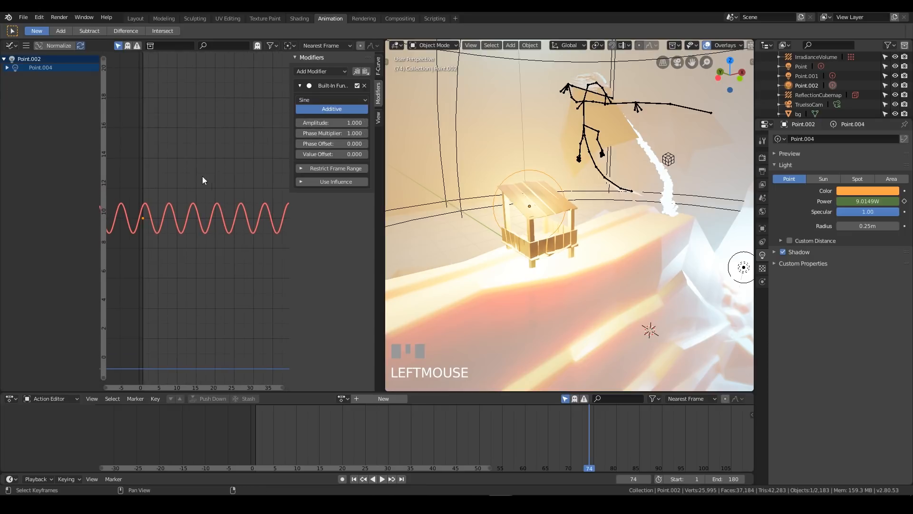
{"action": "key", "text": "space"}
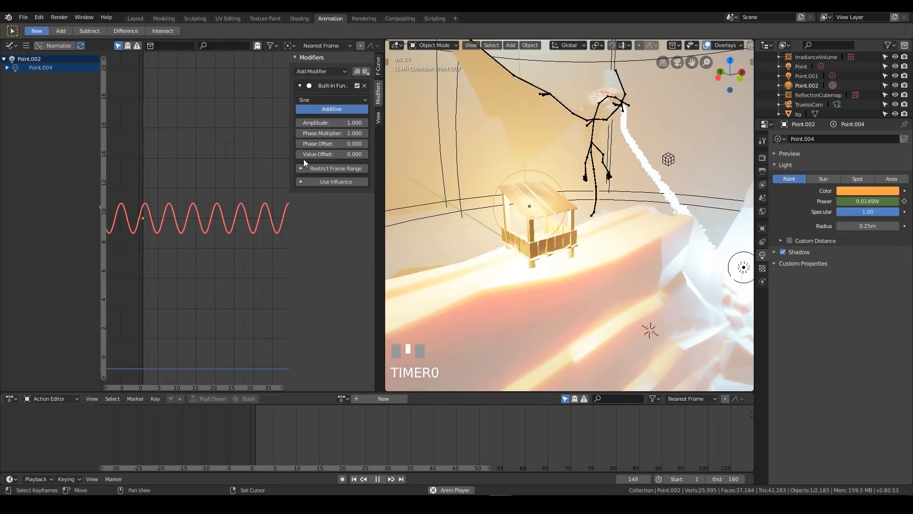
{"action": "key", "text": "space"}
Set the sine modifier's amplitude to 9.7 and its phase multiplier to -0.7, judging the effect during playback
{"action": "left_click_drag", "start_coordinate": [331, 118], "coordinate": [378, 123]}
{"action": "key", "text": "space"}
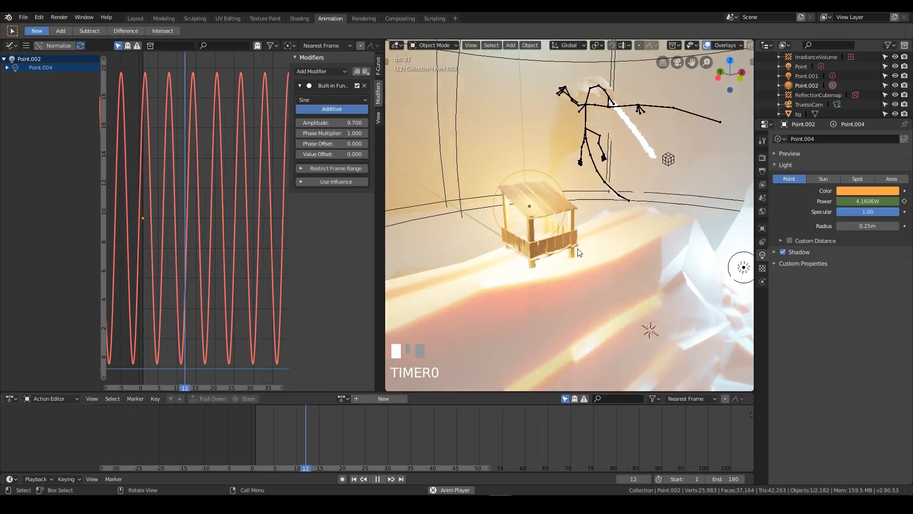
{"action": "left_click_drag", "start_coordinate": [330, 133], "coordinate": [304, 133]}
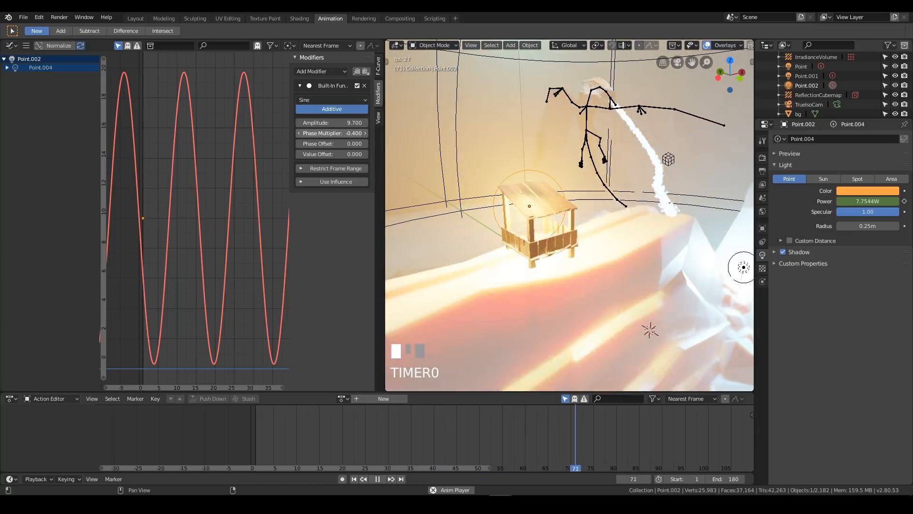
{"action": "left_click_drag", "start_coordinate": [304, 133], "coordinate": [301, 134]}
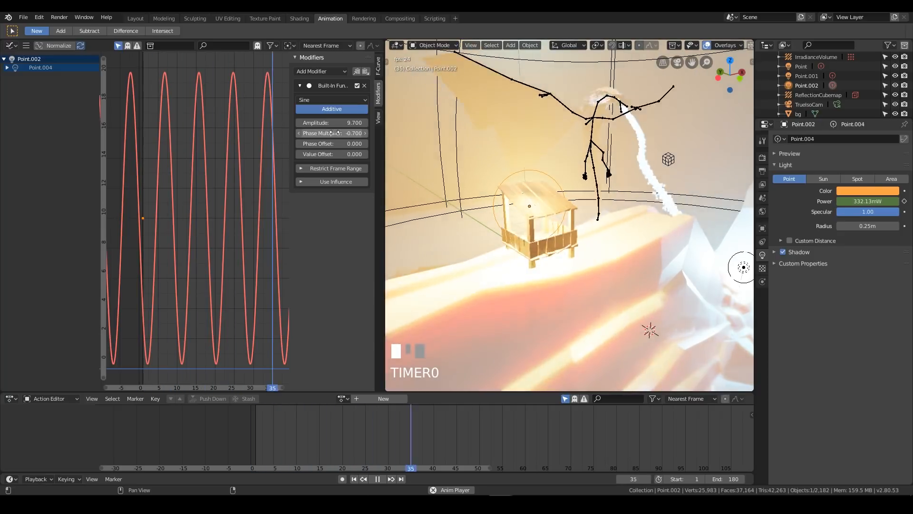
Reduce the sine modifier's amplitude to 1.9 and then 1.3 while checking the light from farther away
{"action": "mouse_move", "coordinate": [346, 122]}
{"action": "left_mouse_down"}
{"action": "mouse_move", "coordinate": [333, 122]}
{"action": "mouse_move", "coordinate": [372, 123]}
{"action": "mouse_move", "coordinate": [363, 123]}
{"action": "left_mouse_up"}
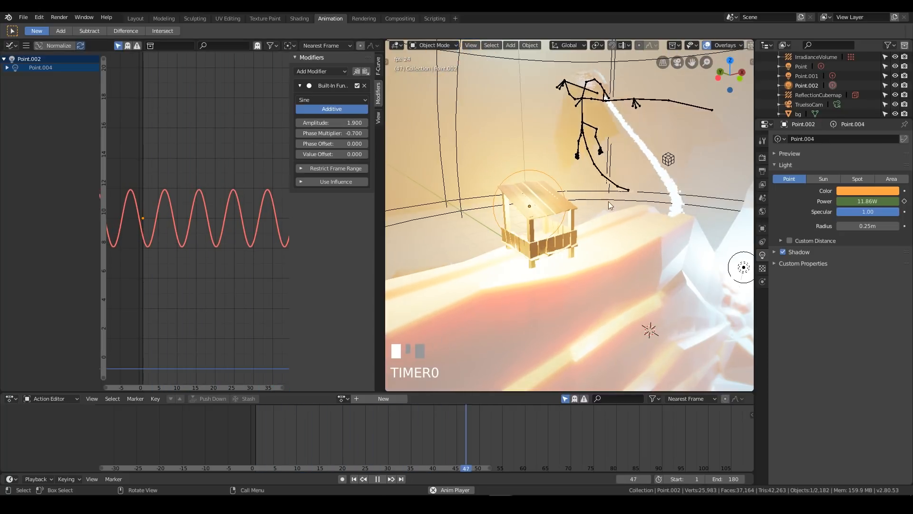
{"action": "scroll", "coordinate": [627, 209], "scroll_direction": "down", "scroll_amount": 3}
{"action": "scroll", "coordinate": [627, 208], "scroll_direction": "down", "scroll_amount": 1}
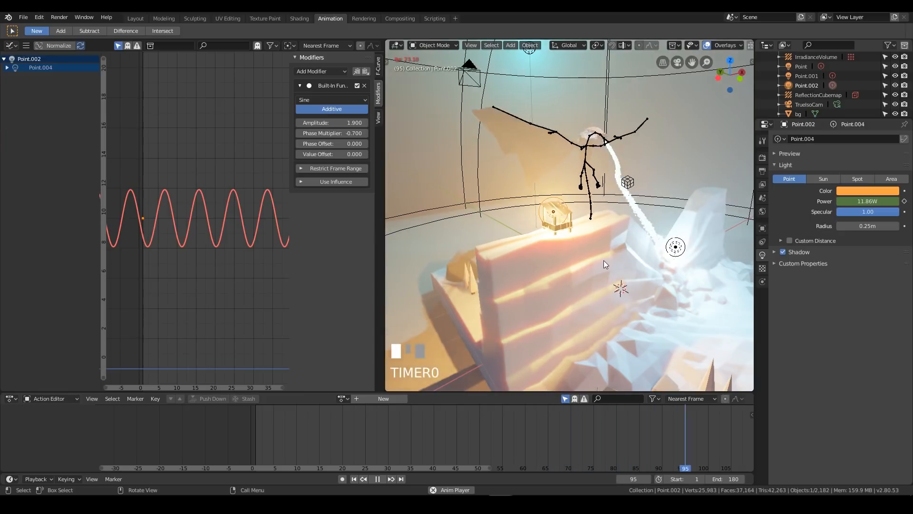
{"action": "mouse_move", "coordinate": [337, 122]}
{"action": "left_mouse_down"}
{"action": "mouse_move", "coordinate": [315, 123]}
{"action": "mouse_move", "coordinate": [327, 122]}
{"action": "left_mouse_up"}
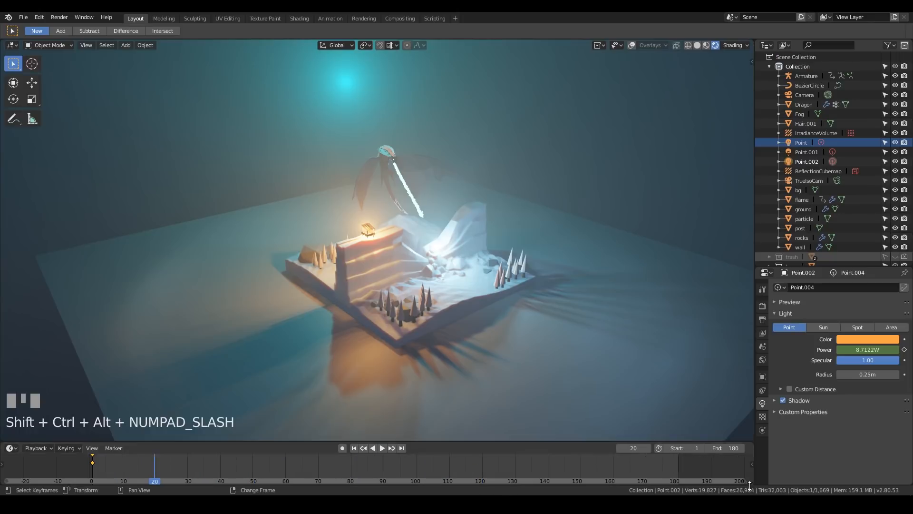
Return to the Layout workspace and view the whole diorama with the animation playing
{"action": "left_click", "coordinate": [633, 359]}
{"action": "key", "text": "space"}
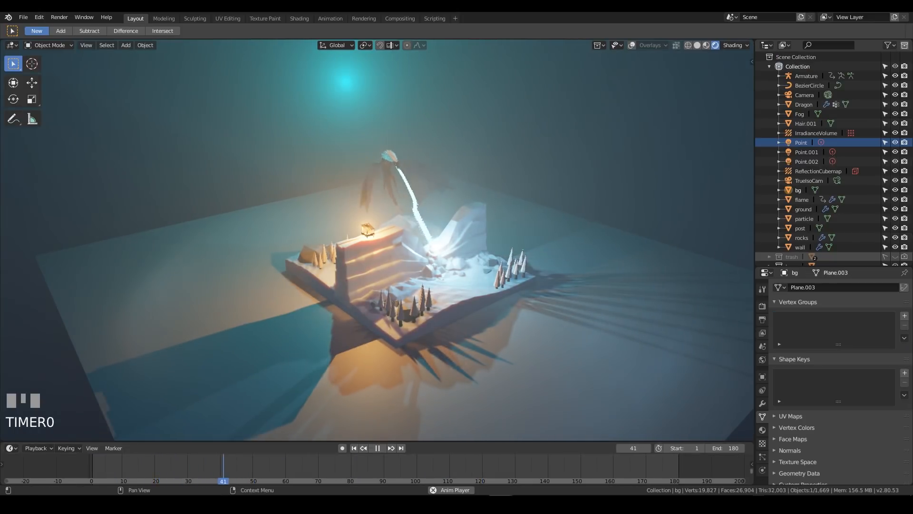
{"action": "middle_click_drag", "start_coordinate": [500, 192], "coordinate": [457, 275]}
View the scene through the camera and enable Bloom in the render settings
{"action": "left_click", "coordinate": [762, 306]}
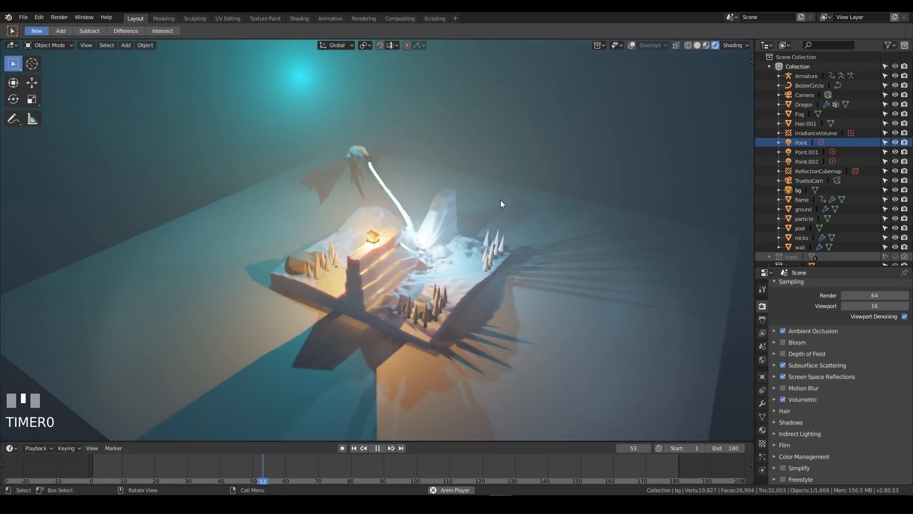
{"action": "key", "text": "KP_0"}
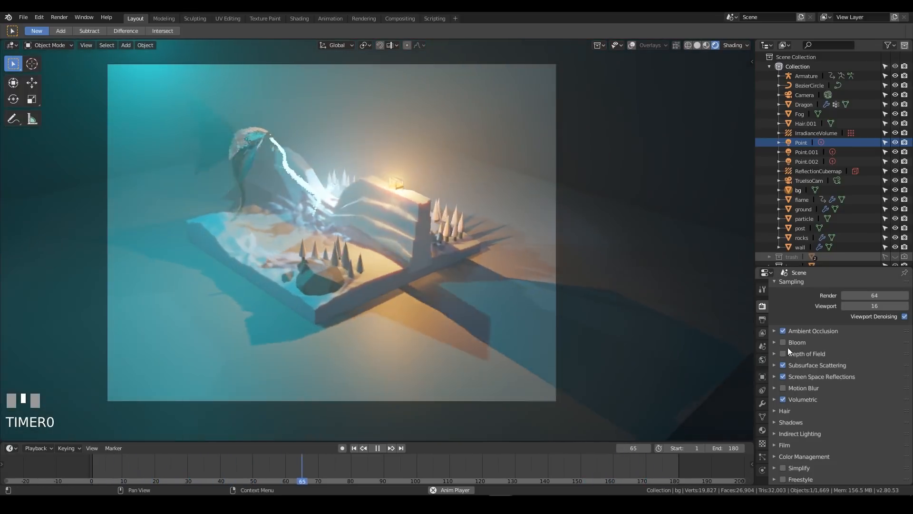
{"action": "left_click", "coordinate": [784, 342]}
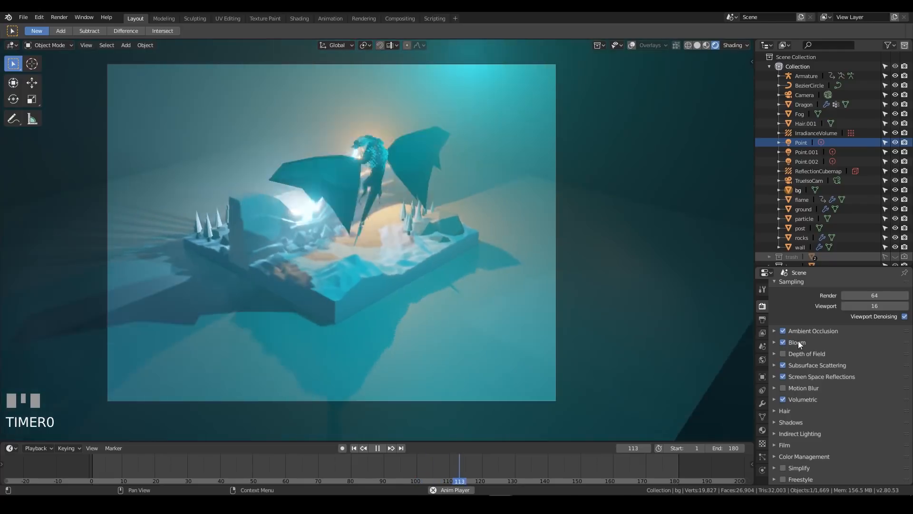
Set the color management exposure to 0 and the look to High Contrast
{"action": "left_click", "coordinate": [804, 457]}
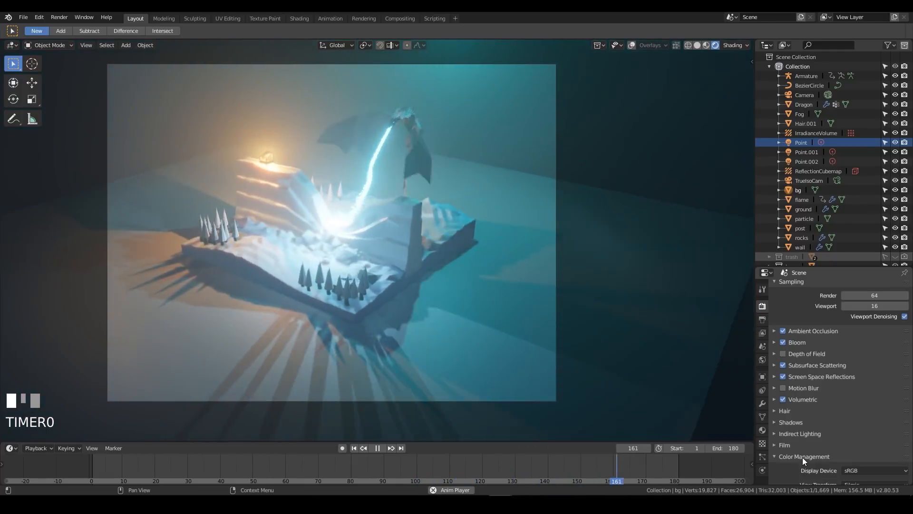
{"action": "scroll", "coordinate": [808, 447], "scroll_direction": "down", "scroll_amount": 5}
{"action": "left_click", "coordinate": [881, 417]}
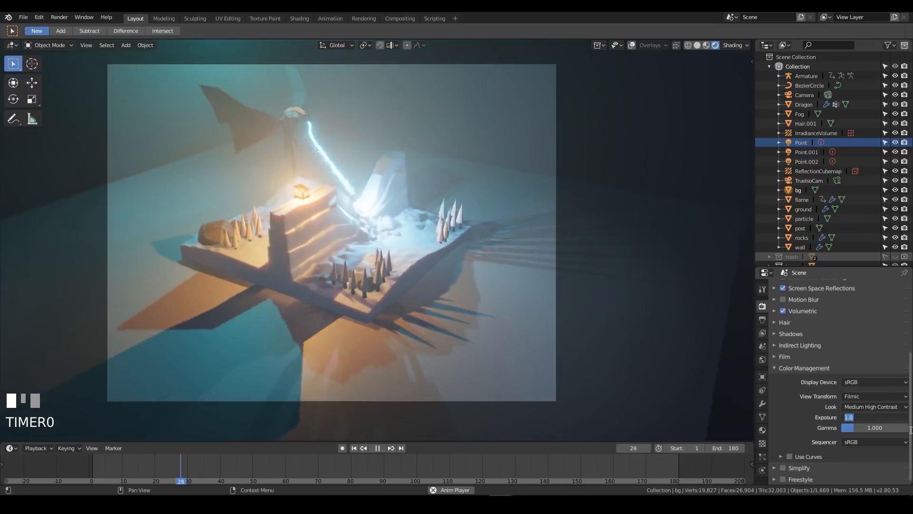
{"action": "type", "text": "0"}
{"action": "key", "text": "Return"}
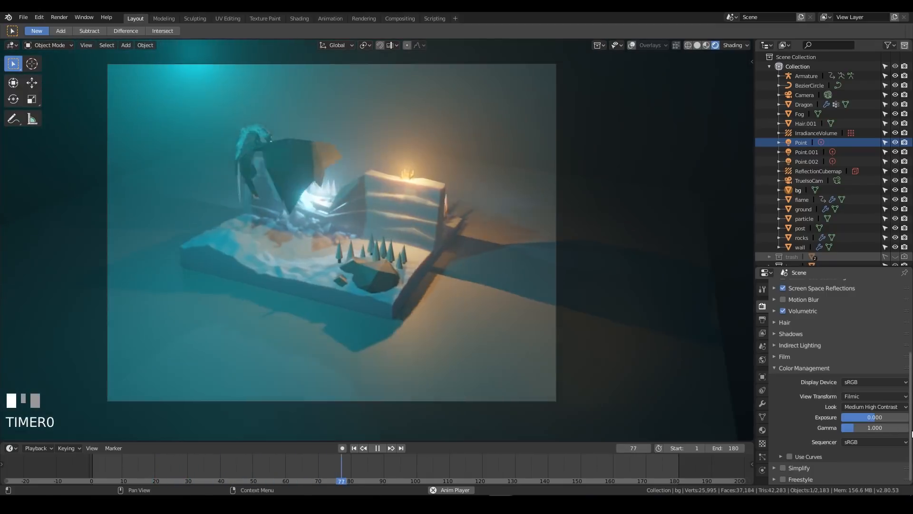
{"action": "left_click", "coordinate": [903, 407]}
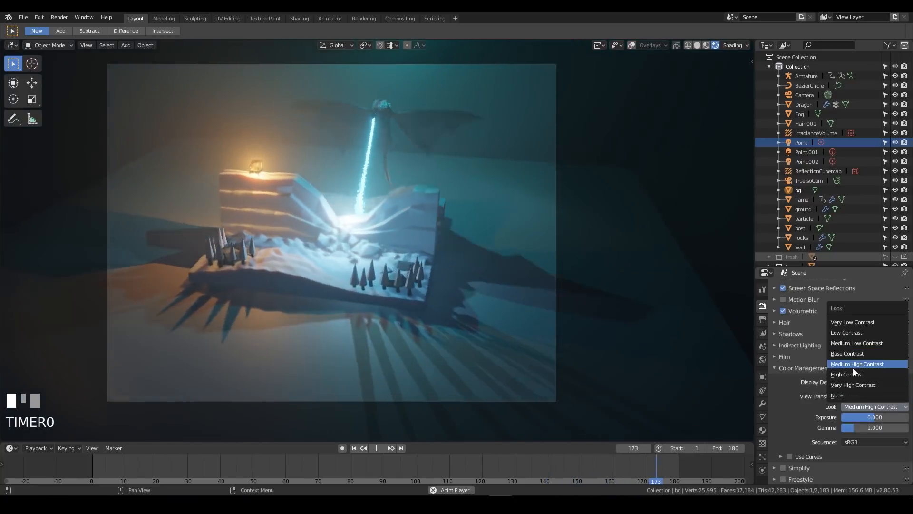
{"action": "left_click", "coordinate": [847, 374]}
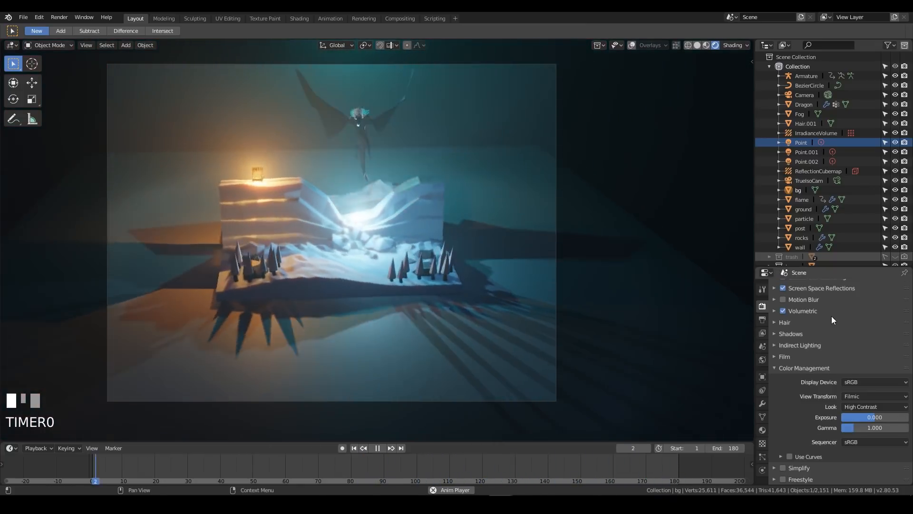
Enable Motion Blur and Depth of Field in the render settings
{"action": "scroll", "coordinate": [828, 318], "scroll_direction": "up", "scroll_amount": 4}
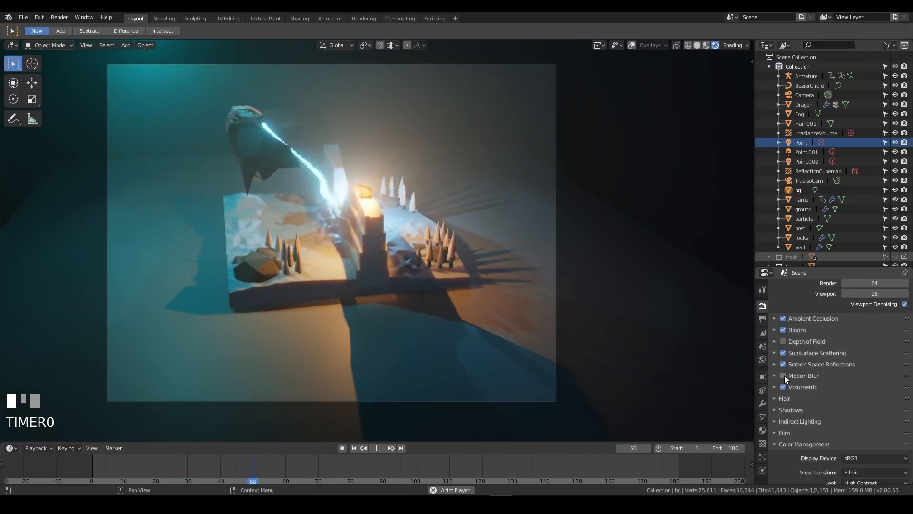
{"action": "left_click", "coordinate": [782, 376]}
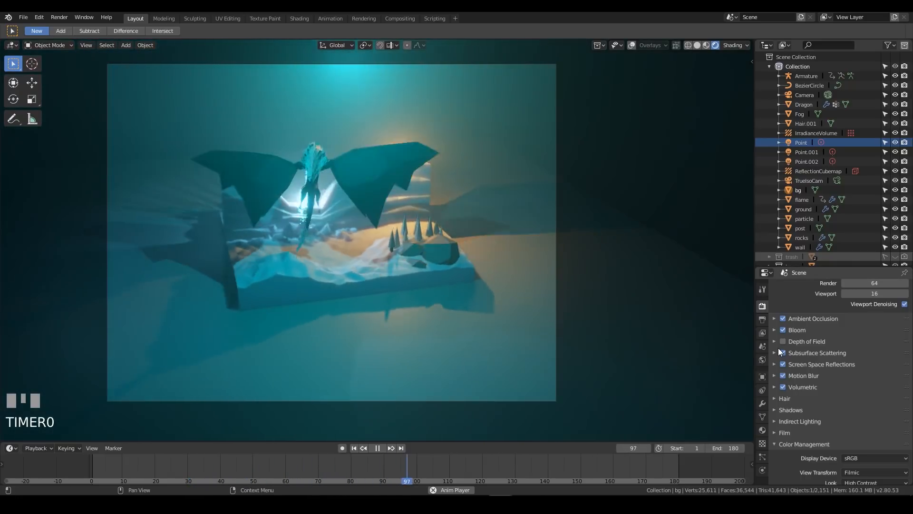
{"action": "left_click", "coordinate": [784, 341]}
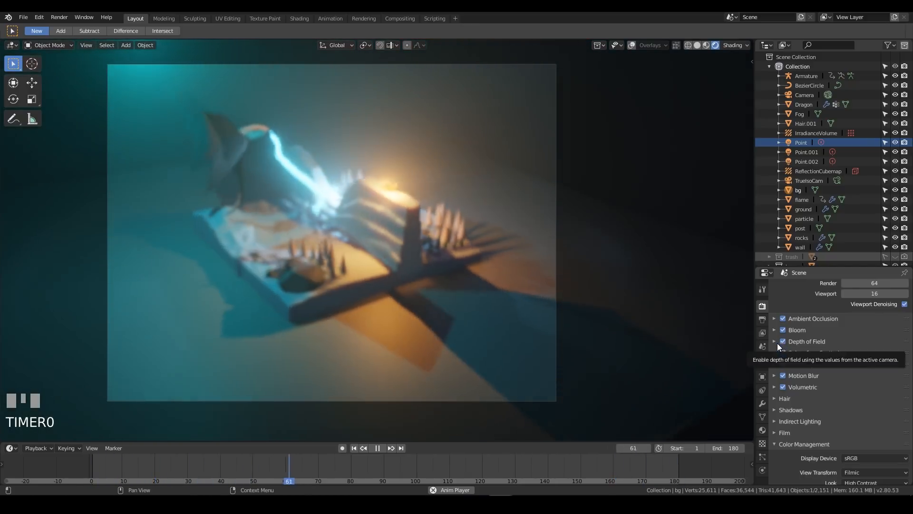
{"action": "left_click", "coordinate": [775, 343]}
{"action": "left_click", "coordinate": [774, 343]}
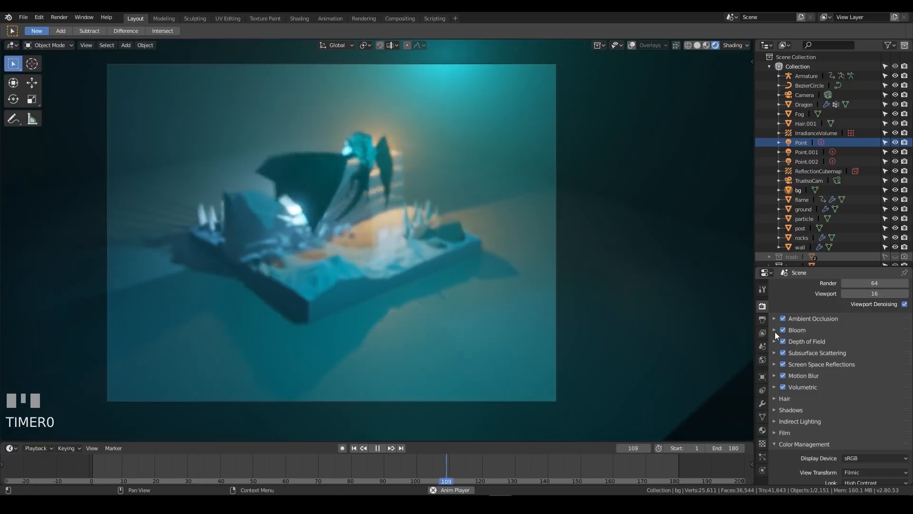
Set the Camera's depth of field to focus on the wall object with an F-stop of 0.1
{"action": "left_click", "coordinate": [802, 94]}
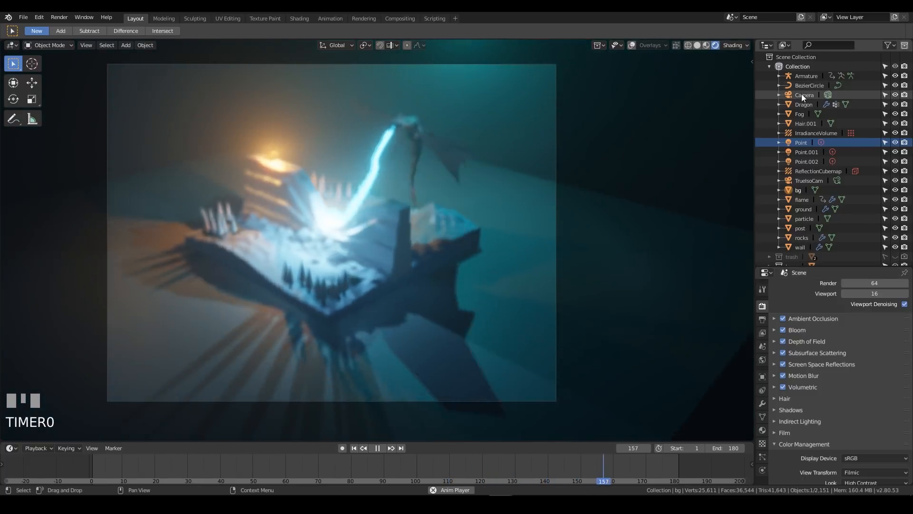
{"action": "left_click", "coordinate": [762, 403]}
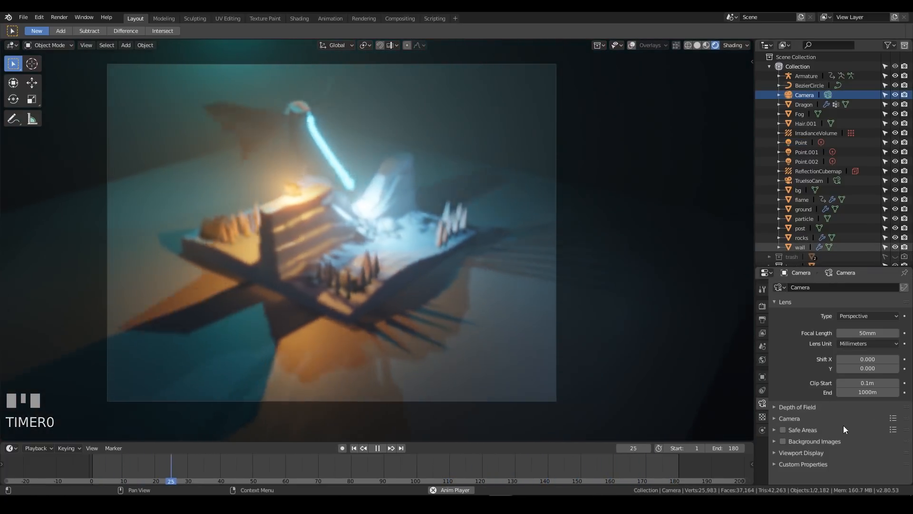
{"action": "left_click", "coordinate": [791, 419]}
{"action": "scroll", "coordinate": [828, 390], "scroll_direction": "down", "scroll_amount": 2}
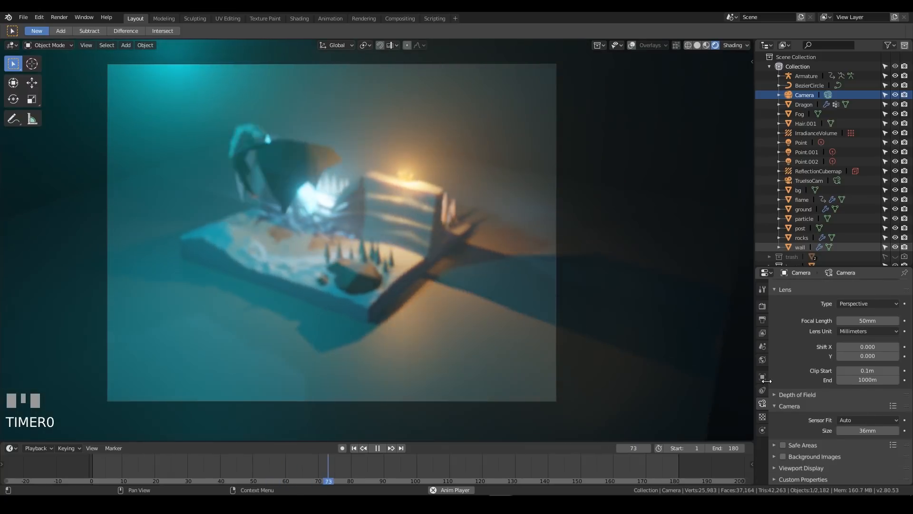
{"action": "left_click", "coordinate": [790, 406]}
{"action": "left_click", "coordinate": [790, 406]}
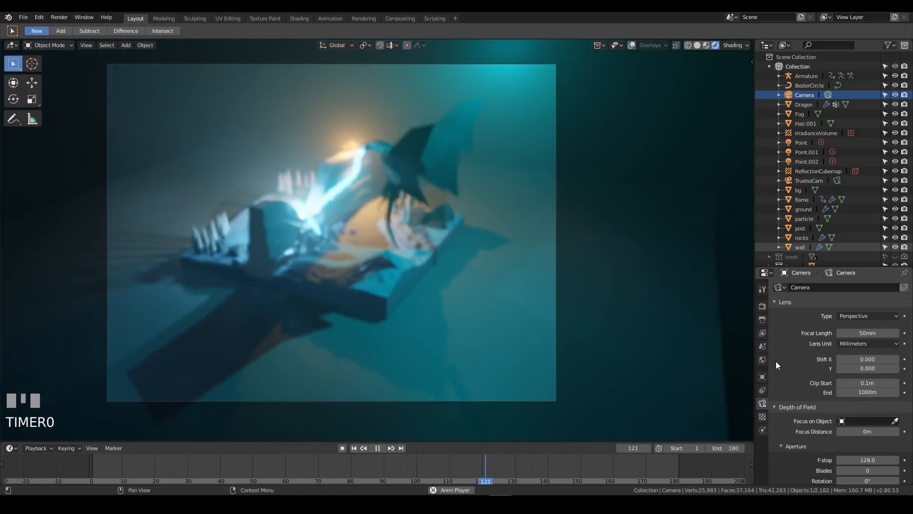
{"action": "scroll", "coordinate": [776, 362], "scroll_direction": "down", "scroll_amount": 3}
{"action": "key", "text": "space"}
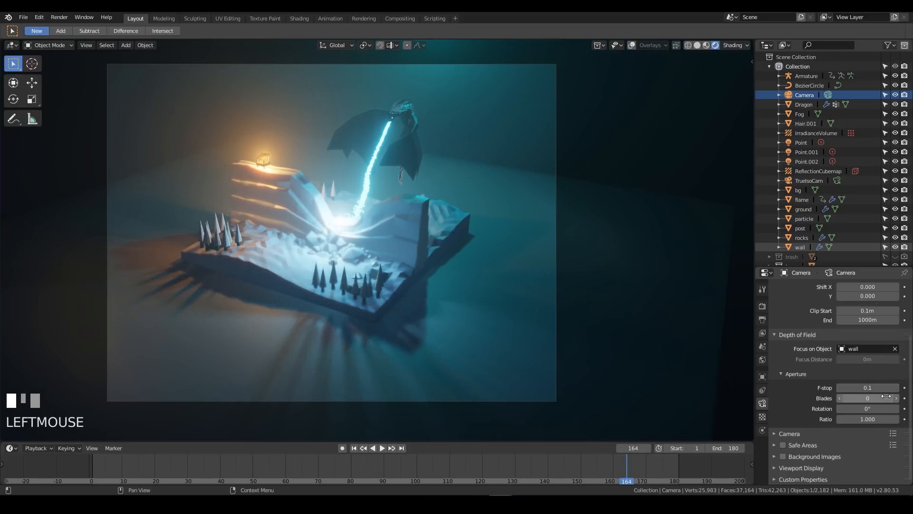
Review the depth of field and bloom in the playing animation, through the camera and from a free angle
{"action": "key", "text": "shift+Left"}
{"action": "key", "text": "space"}
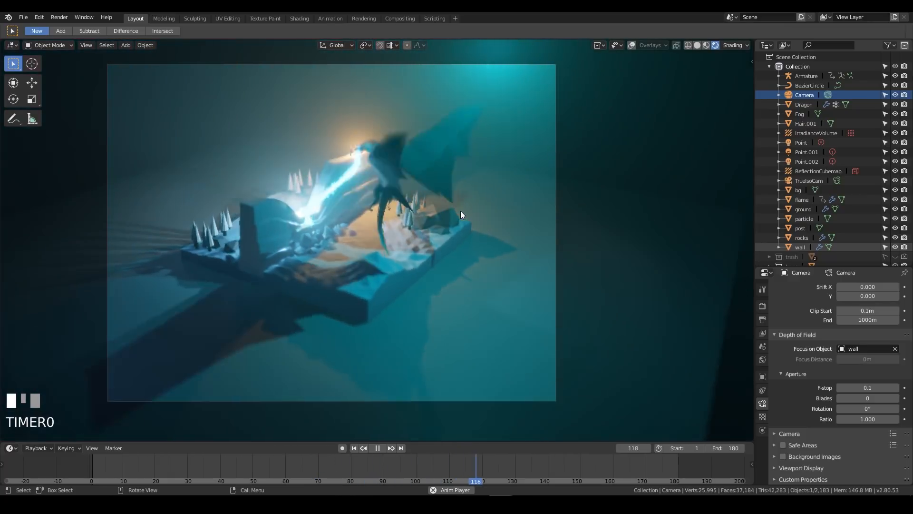
{"action": "key", "text": "space"}
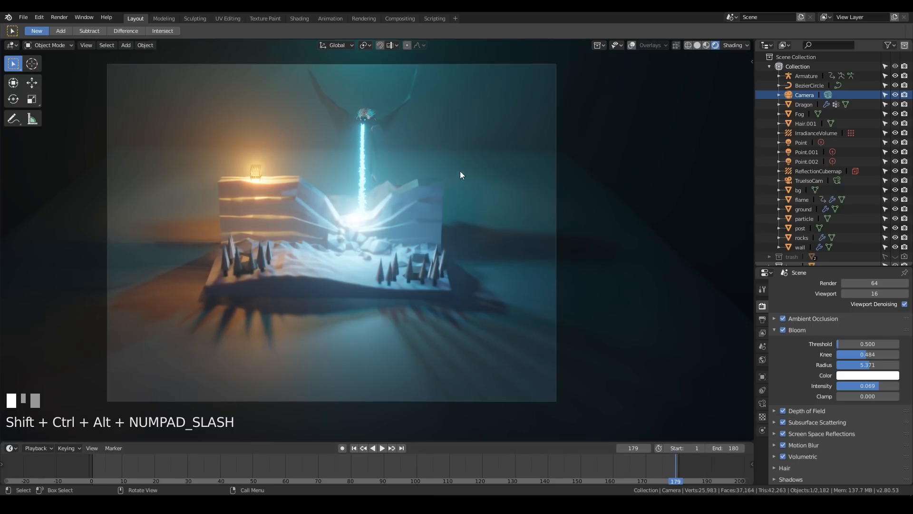
{"action": "middle_click_drag", "start_coordinate": [457, 210], "coordinate": [481, 218]}
{"action": "key", "text": "space"}
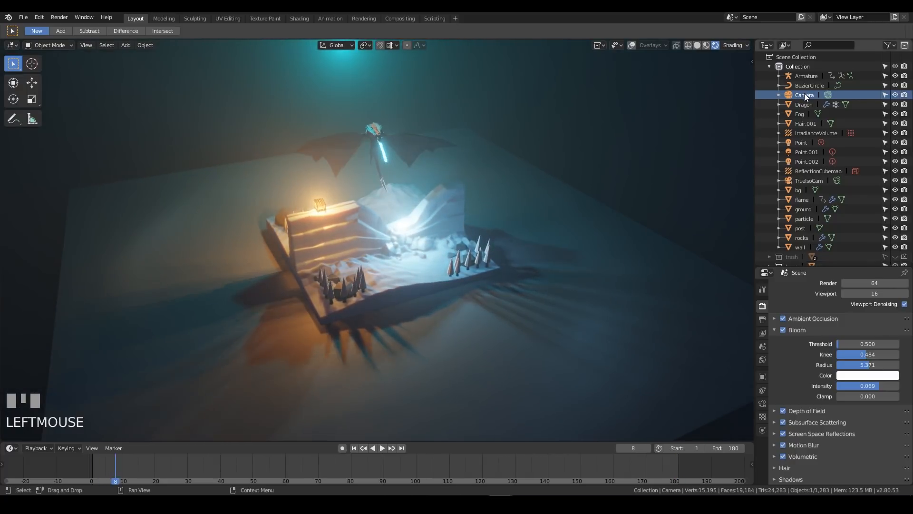
{"action": "key", "text": "KP_0"}
{"action": "key", "text": "space"}
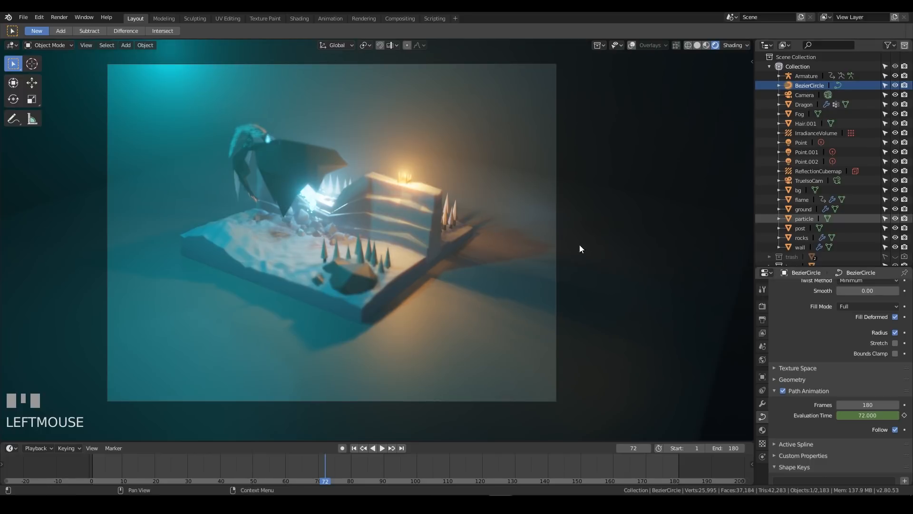
Switch to the Animation workspace, remove the Generator modifier from the BezierCircle's path animation curve and play back the result
{"action": "left_click", "coordinate": [330, 18]}
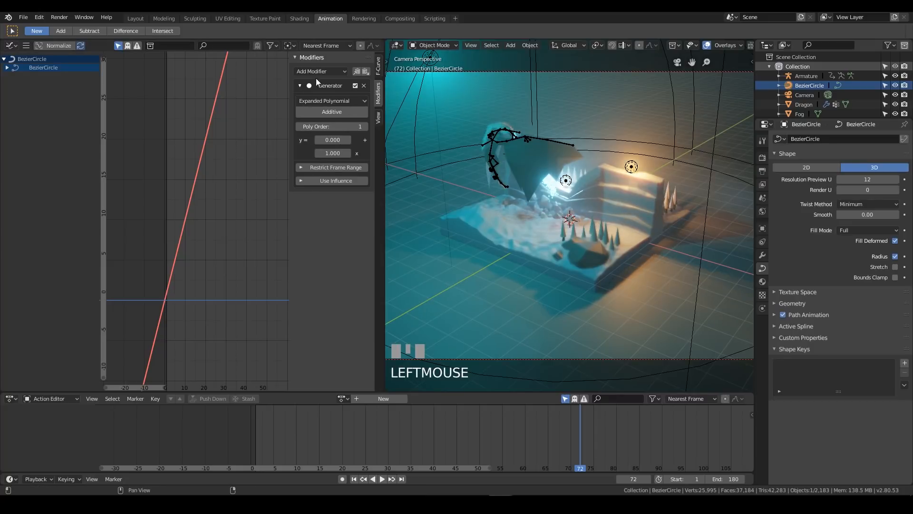
{"action": "left_click", "coordinate": [364, 85]}
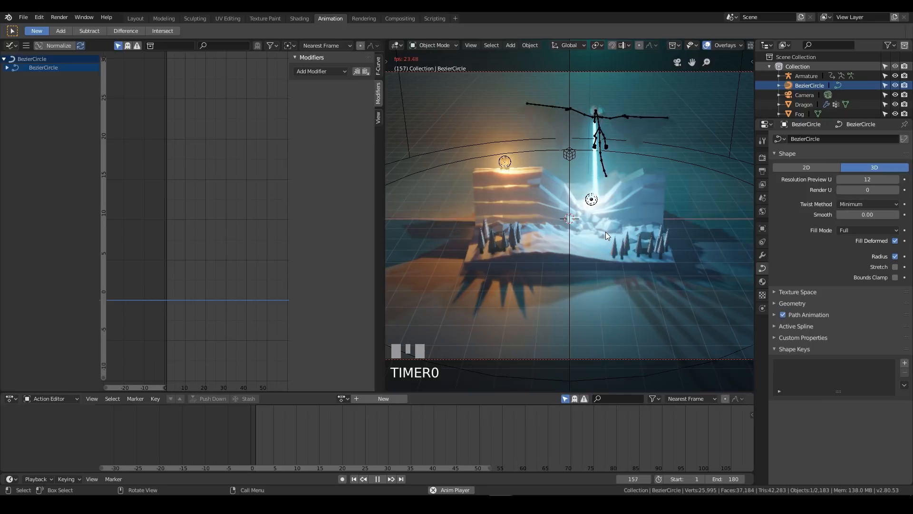
{"action": "key", "text": "space"}
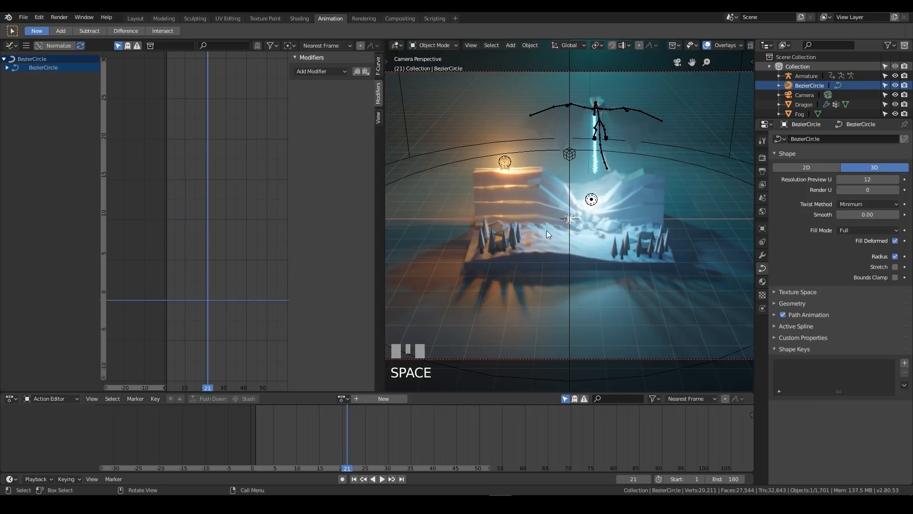
{"action": "key", "text": "space"}
Keyframe the BezierCircle's path Evaluation Time at 0 on frame 0
{"action": "right_click", "coordinate": [277, 437]}
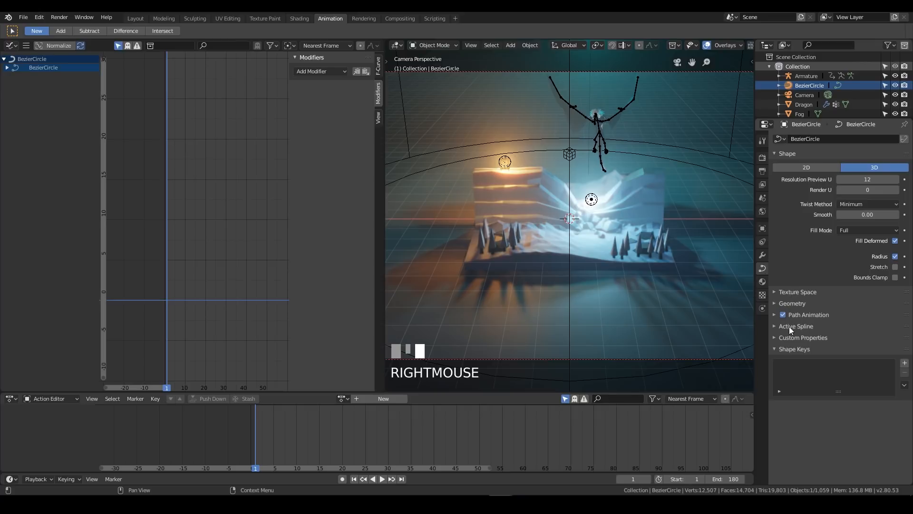
{"action": "left_click", "coordinate": [799, 315]}
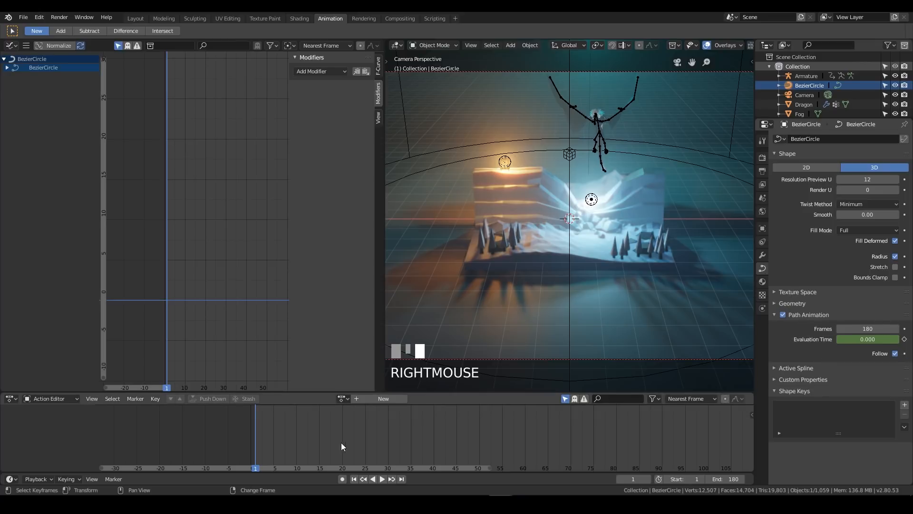
{"action": "key", "text": "space"}
{"action": "right_click_drag", "start_coordinate": [267, 440], "coordinate": [251, 447]}
{"action": "key", "text": "space"}
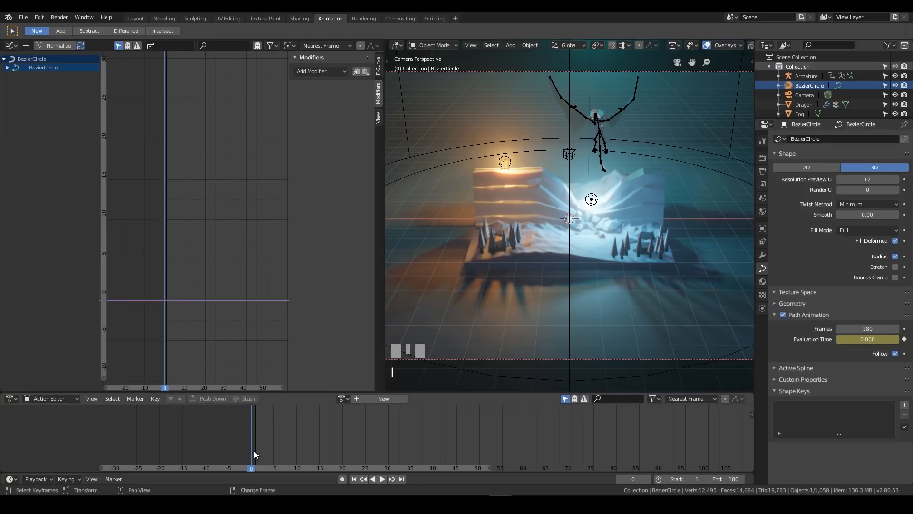
Keyframe the BezierCircle's path Evaluation Time at 180 on frame 180
{"action": "scroll", "coordinate": [396, 443], "scroll_direction": "down", "scroll_amount": 3}
{"action": "middle_click_drag", "start_coordinate": [395, 447], "coordinate": [310, 455]}
{"action": "key", "text": "space"}
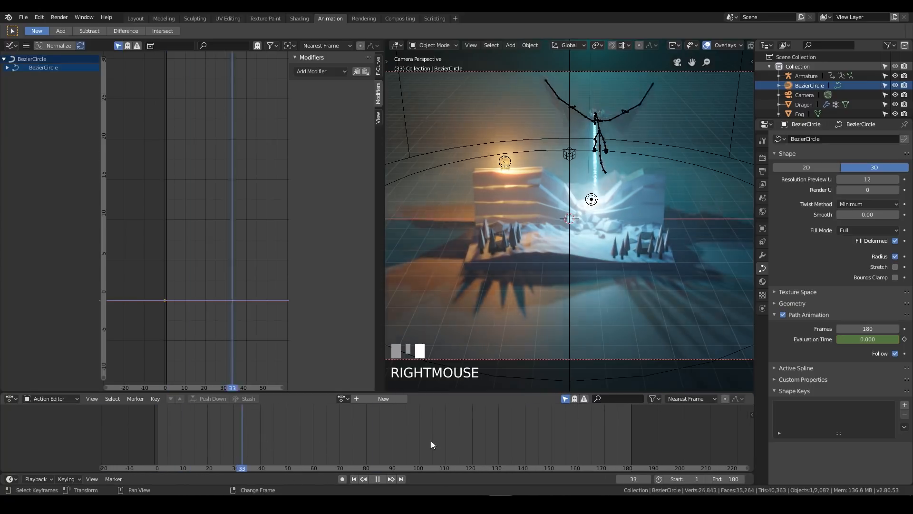
{"action": "key", "text": "space"}
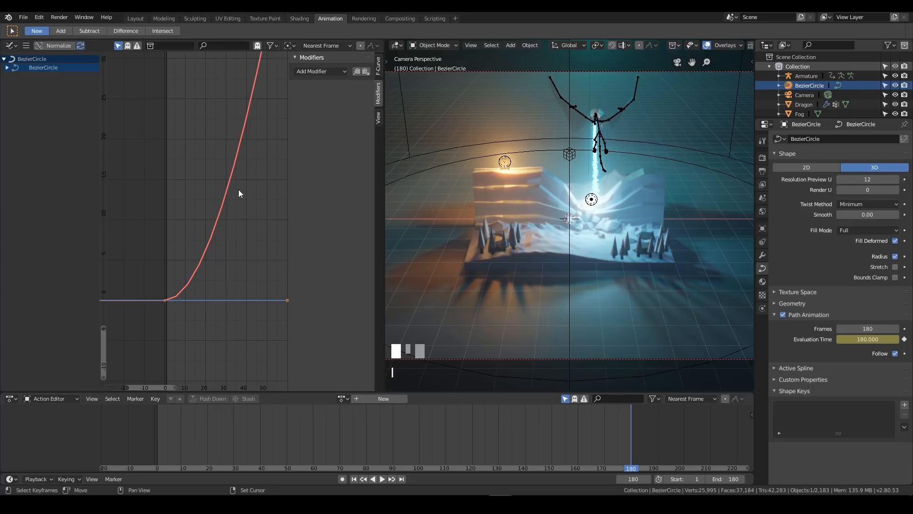
Strengthen the orbit's easing by stretching the first keyframe's handle to about the end frame and the last keyframe's handle back to the start
{"action": "key", "text": "space"}
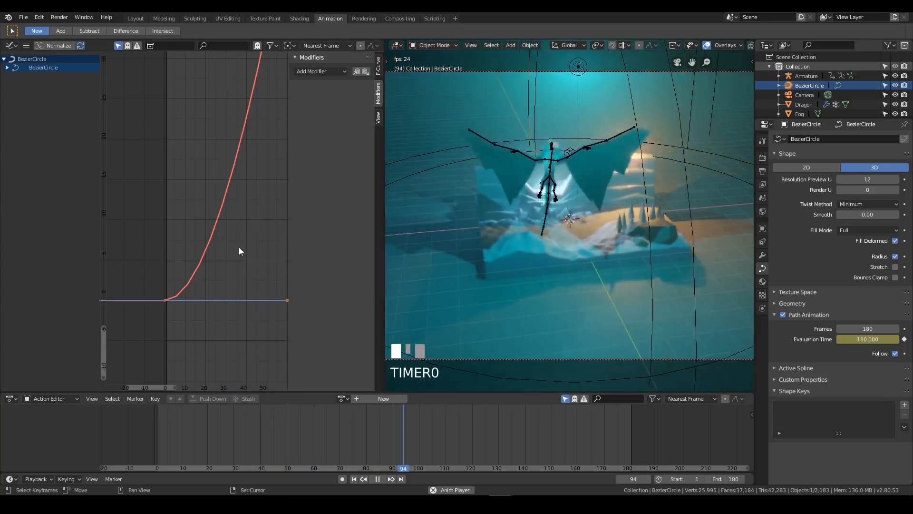
{"action": "key", "text": "Home"}
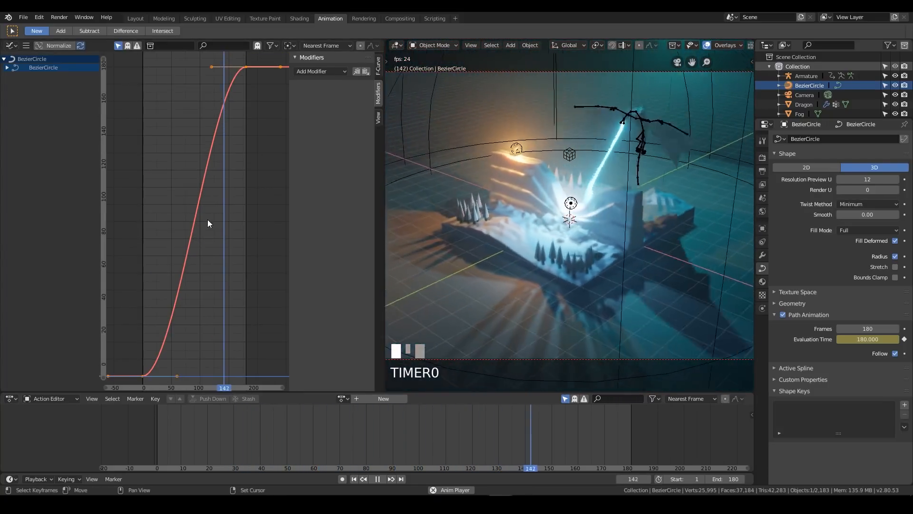
{"action": "scroll", "coordinate": [200, 217], "scroll_direction": "down", "scroll_amount": 3}
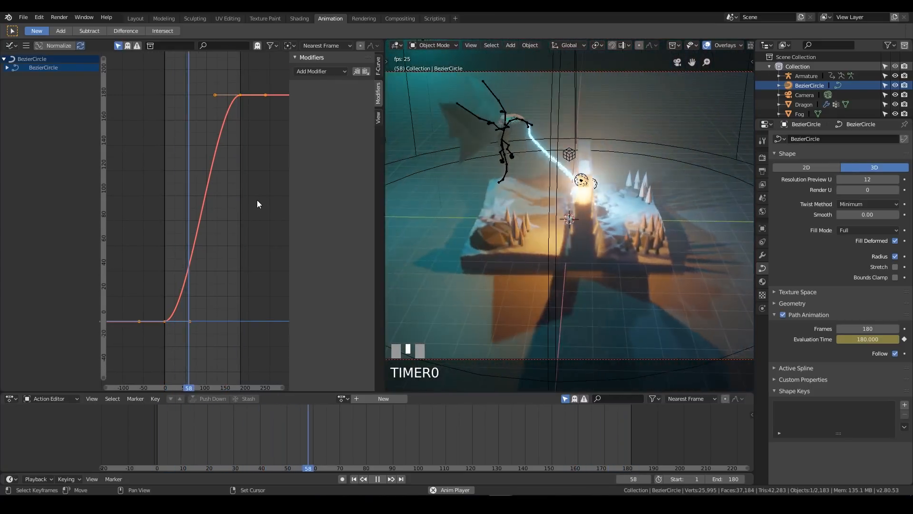
{"action": "left_click", "coordinate": [190, 321]}
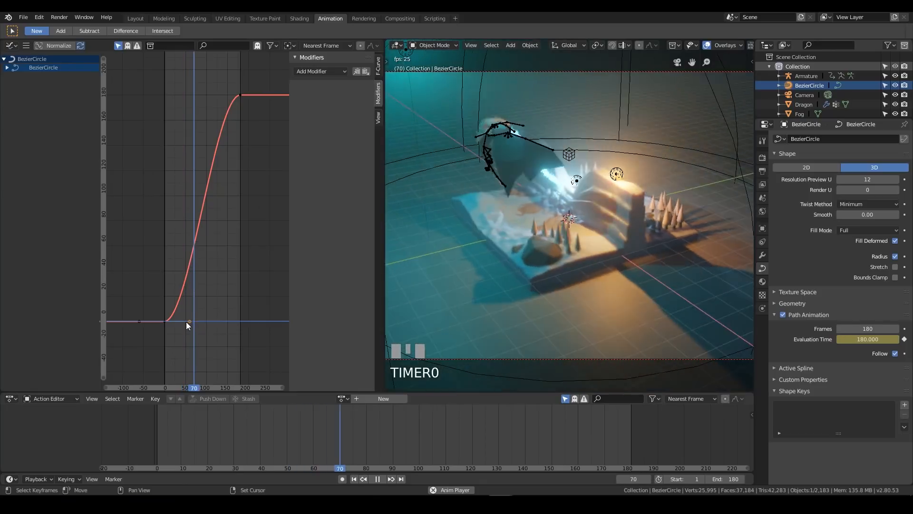
{"action": "left_click_drag", "start_coordinate": [189, 321], "coordinate": [242, 320]}
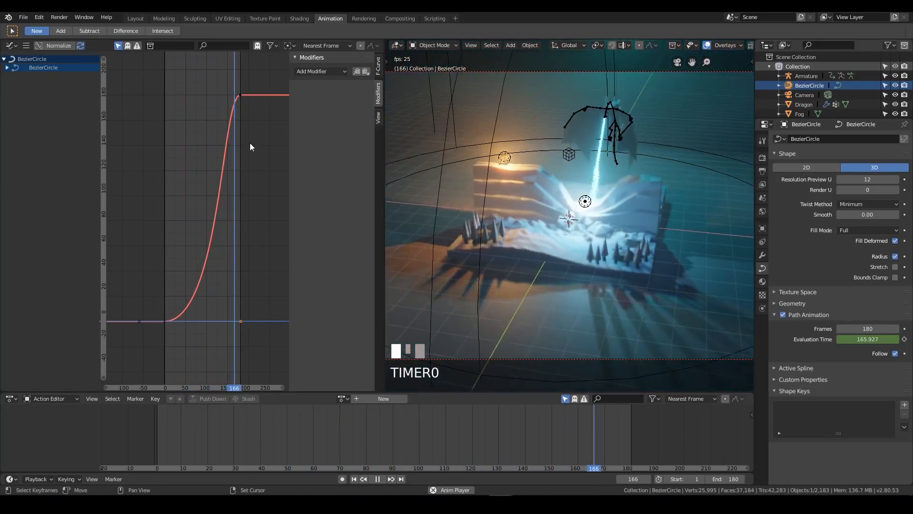
{"action": "left_click", "coordinate": [240, 94]}
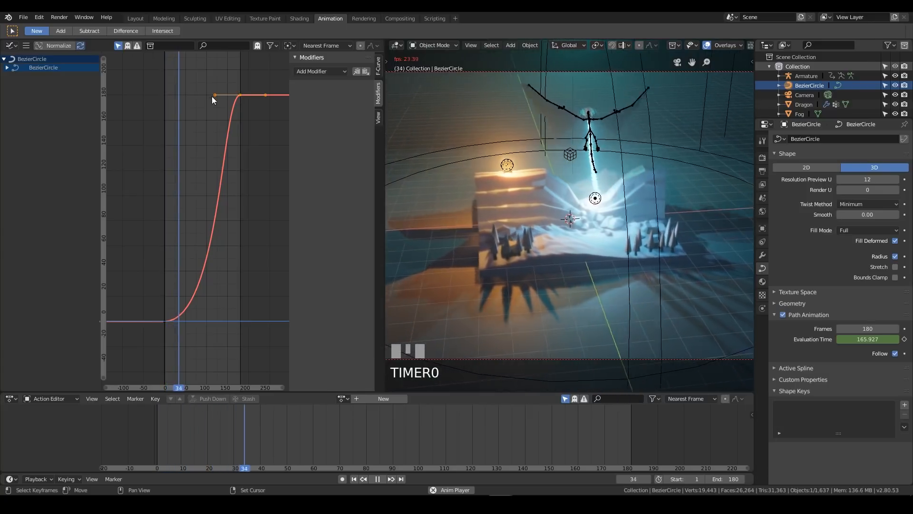
{"action": "left_click_drag", "start_coordinate": [213, 95], "coordinate": [165, 94]}
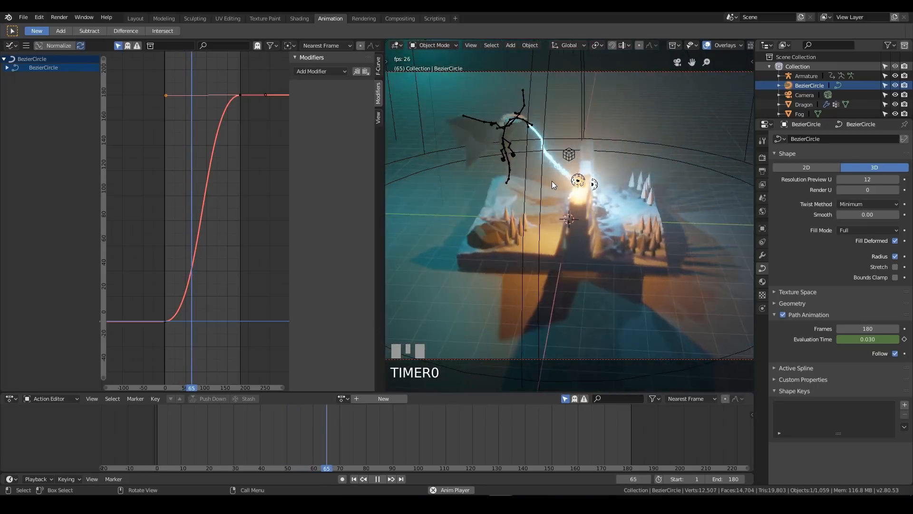
Return to the Layout workspace and show the whole camera path from above, with LookDev shading and overlays enabled
{"action": "left_click", "coordinate": [136, 19]}
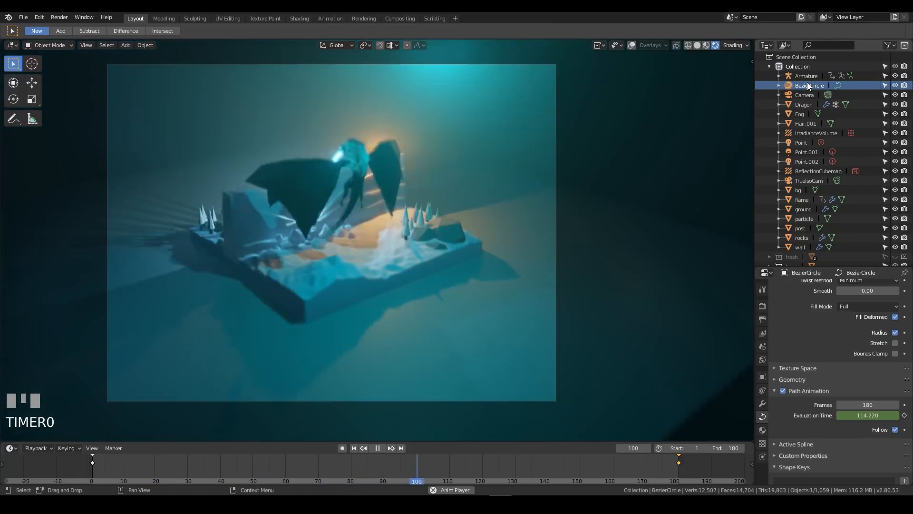
{"action": "key", "text": "space"}
{"action": "key", "text": "KP_7"}
{"action": "key", "text": "z"}
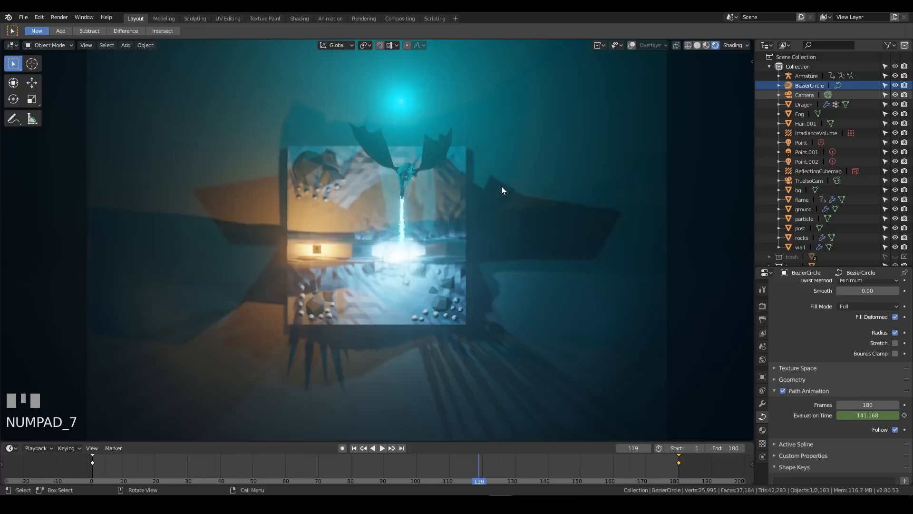
{"action": "left_click", "coordinate": [571, 186]}
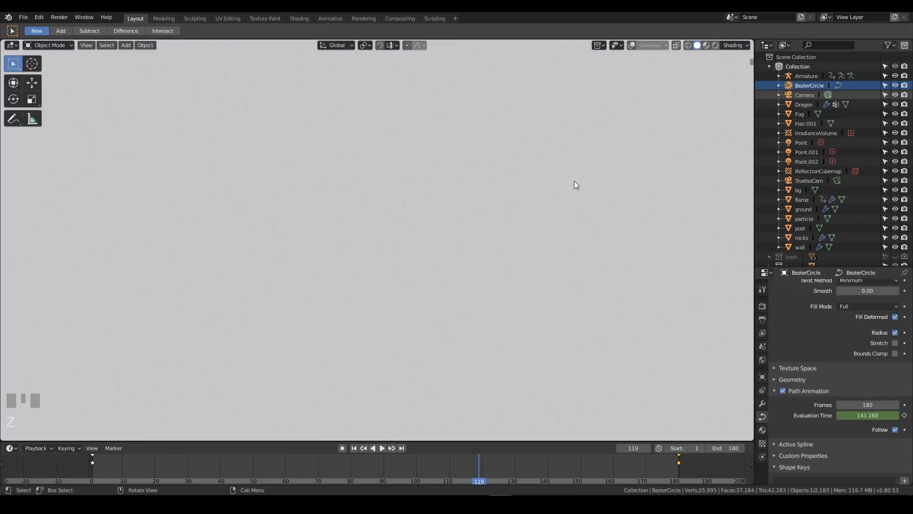
{"action": "key", "text": "z"}
{"action": "left_click", "coordinate": [549, 190]}
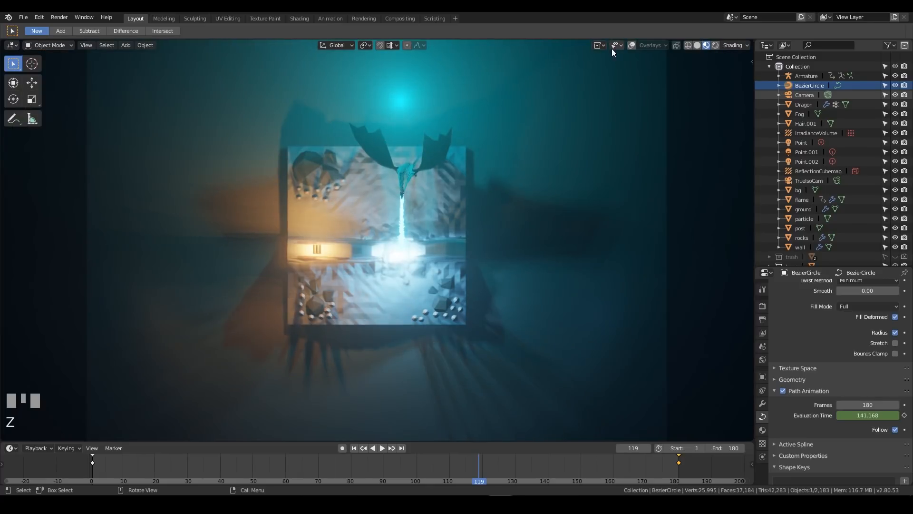
{"action": "left_click", "coordinate": [632, 44]}
{"action": "scroll", "coordinate": [527, 190], "scroll_direction": "down", "scroll_amount": 6}
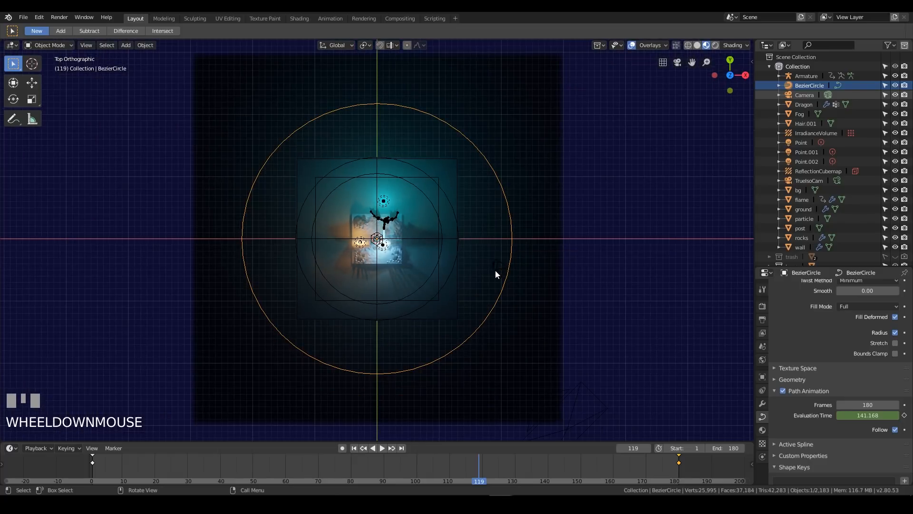
Rotate the BezierCircle camera path 45° about the global Z axis at frame 1 and play the orbit through the camera
{"action": "left_click", "coordinate": [808, 77]}
{"action": "left_click", "coordinate": [806, 85]}
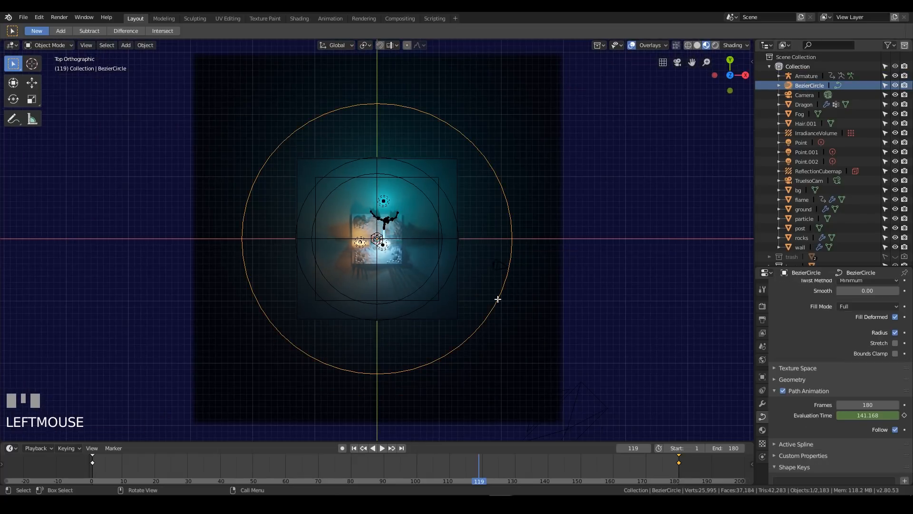
{"action": "key", "text": "KP_0"}
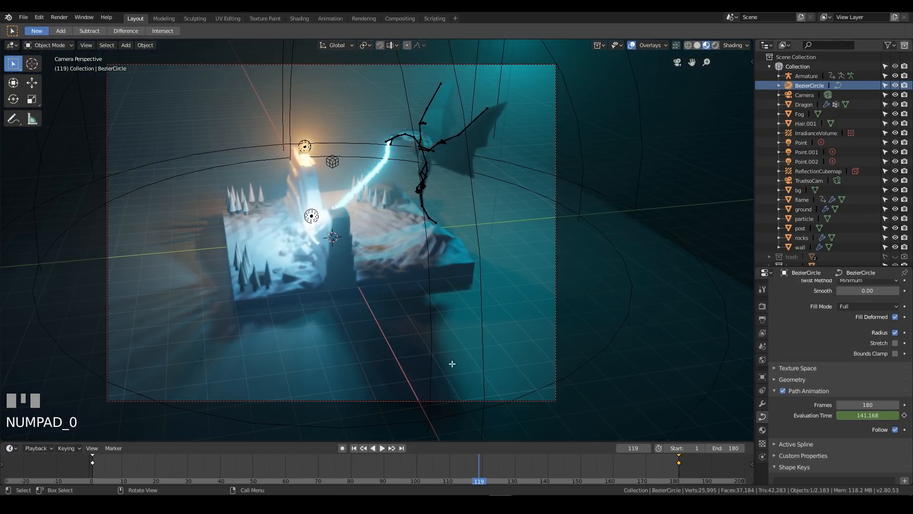
{"action": "right_click_drag", "start_coordinate": [464, 473], "coordinate": [95, 470]}
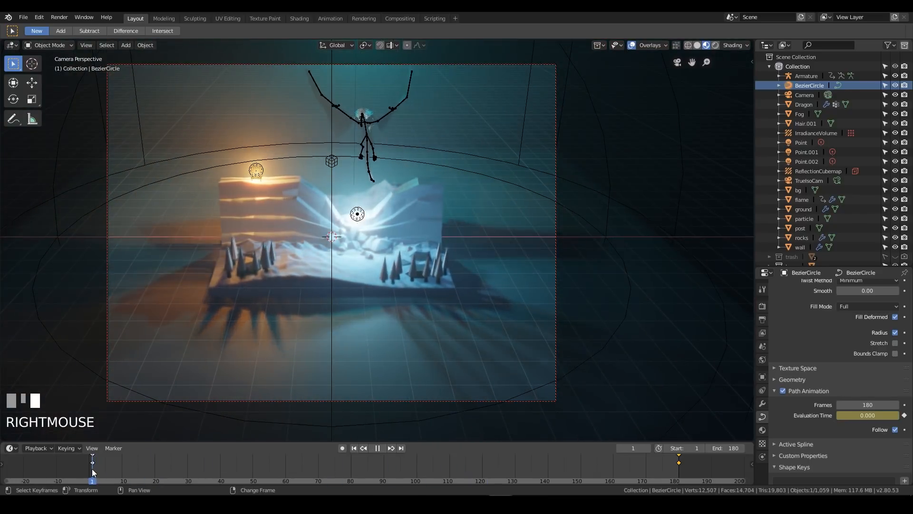
{"action": "key", "text": "r"}
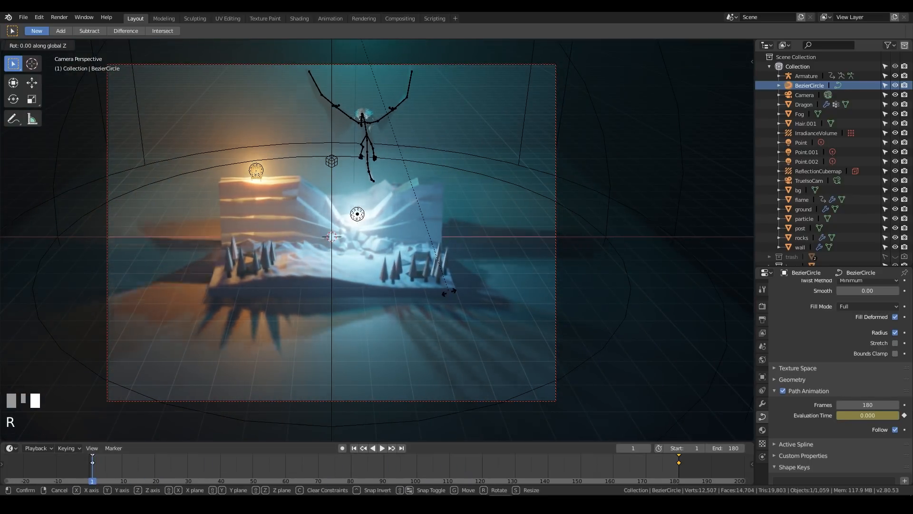
{"action": "type", "text": "z"}
{"action": "type", "text": "45"}
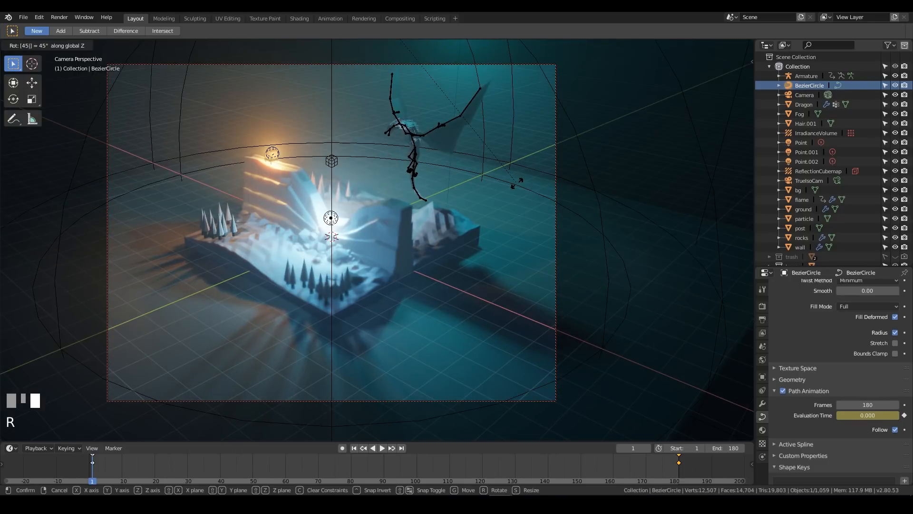
{"action": "key", "text": "KP_Enter"}
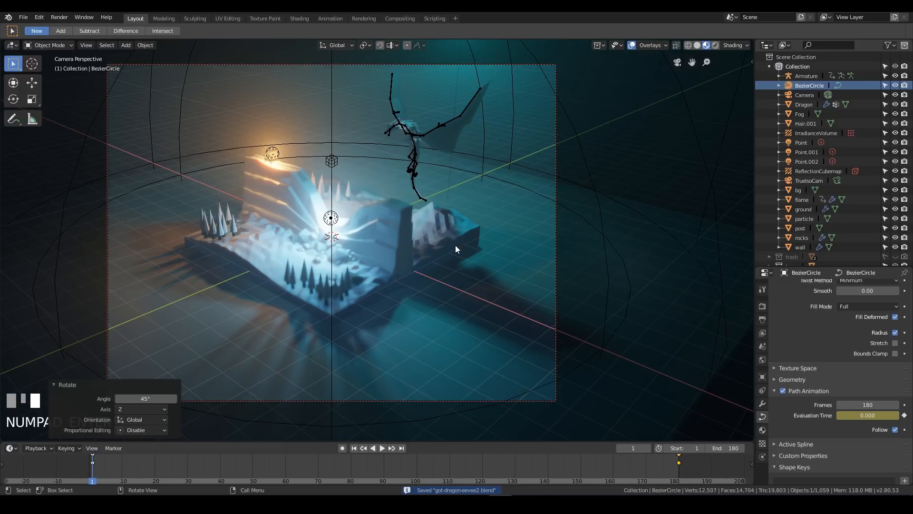
{"action": "key", "text": "space"}
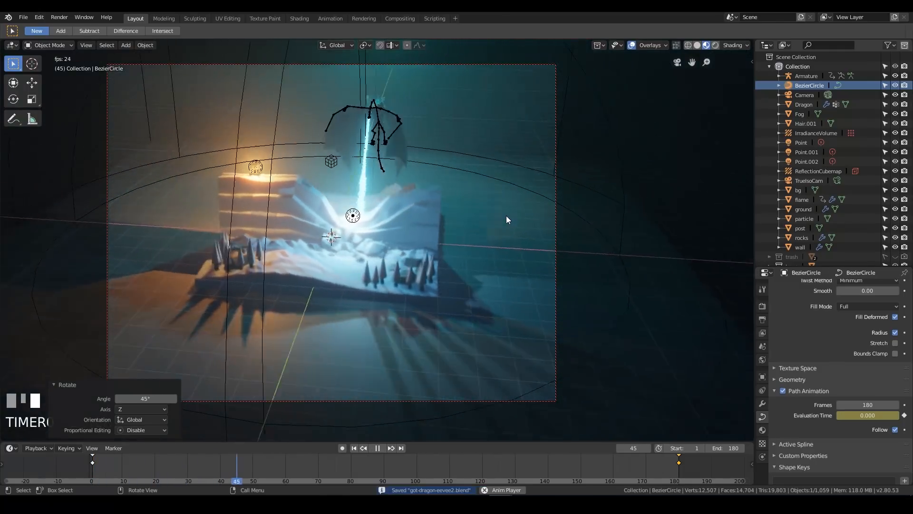